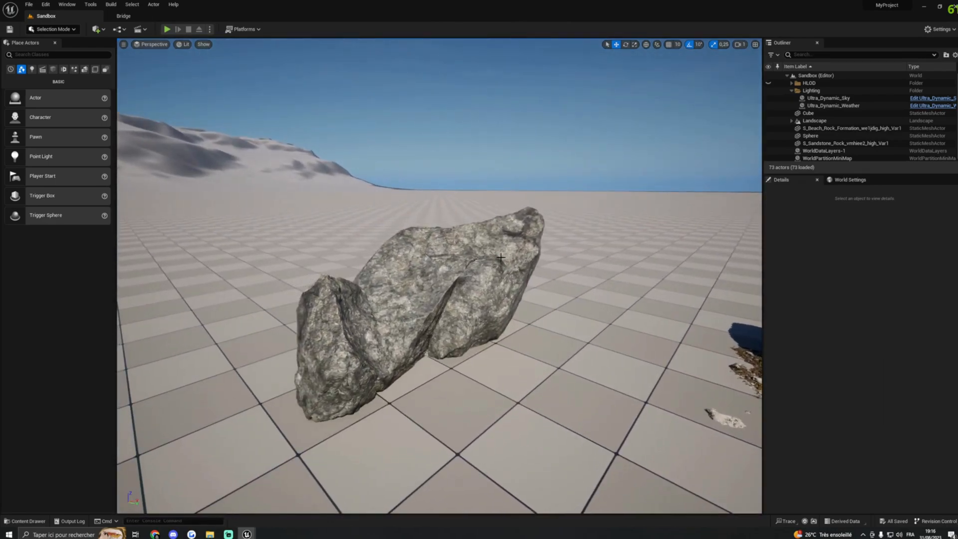
pyautogui.moveTo(501, 258); pyautogui.dragTo(479, 215, button='right')
pyautogui.press('w')
pyautogui.press('d')
pyautogui.scroll(-1, 427, 262)
pyautogui.press('w')
pyautogui.press('s')
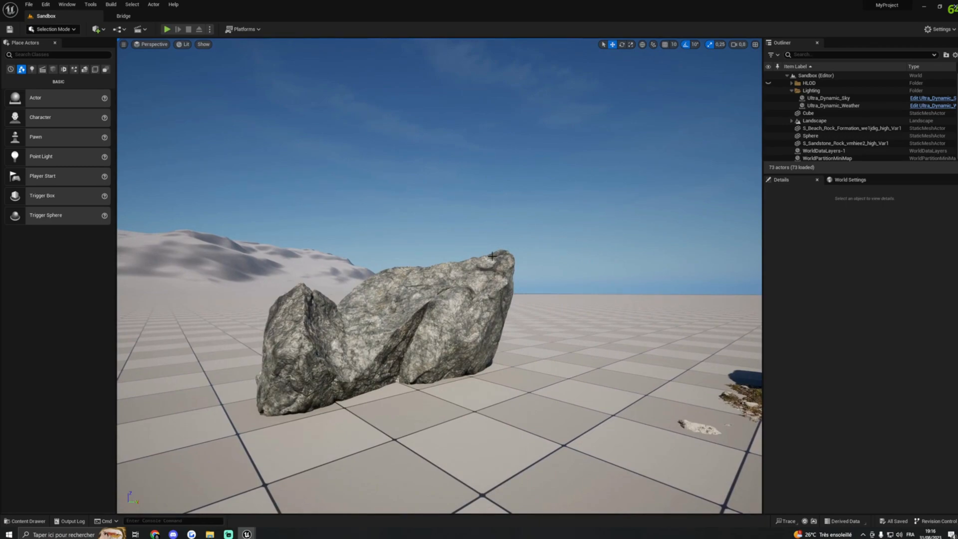
pyautogui.moveTo(439, 275); pyautogui.dragTo(474, 268, button='right')
pyautogui.press('s')
pyautogui.press('w')
pyautogui.press('s')
pyautogui.press('w')
pyautogui.press('a')
pyautogui.press('s')
pyautogui.press('e')
pyautogui.press('q')
pyautogui.press('w')
pyautogui.press('s')
pyautogui.press('d')
pyautogui.press('w')
pyautogui.press('w')
pyautogui.press('a')
pyautogui.press('e')
pyautogui.press('q')
pyautogui.press('s')
pyautogui.press('d')
pyautogui.press('w')
pyautogui.moveTo(596, 280); pyautogui.dragTo(562, 277, button='right')
pyautogui.press('s')
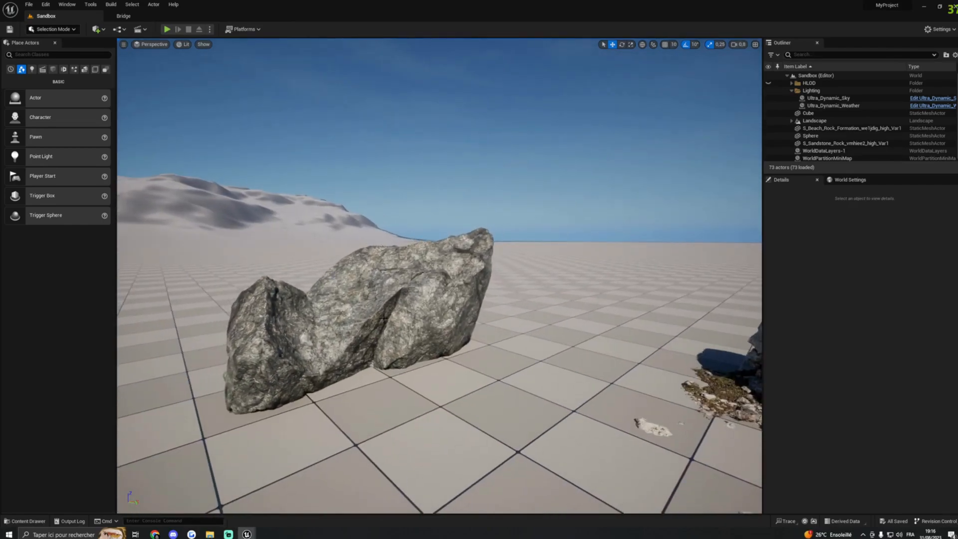
# Select the large sandstone rock, open its M_Basalt material, and inspect the Texture Sample feeding the material attributes.
pyautogui.click(377, 317)
pyautogui.press('w')
pyautogui.moveTo(376, 318); pyautogui.dragTo(399, 326, button='right')
pyautogui.press('a')
pyautogui.click(466, 328)
pyautogui.press('s')
pyautogui.press('w')
pyautogui.click(412, 325)
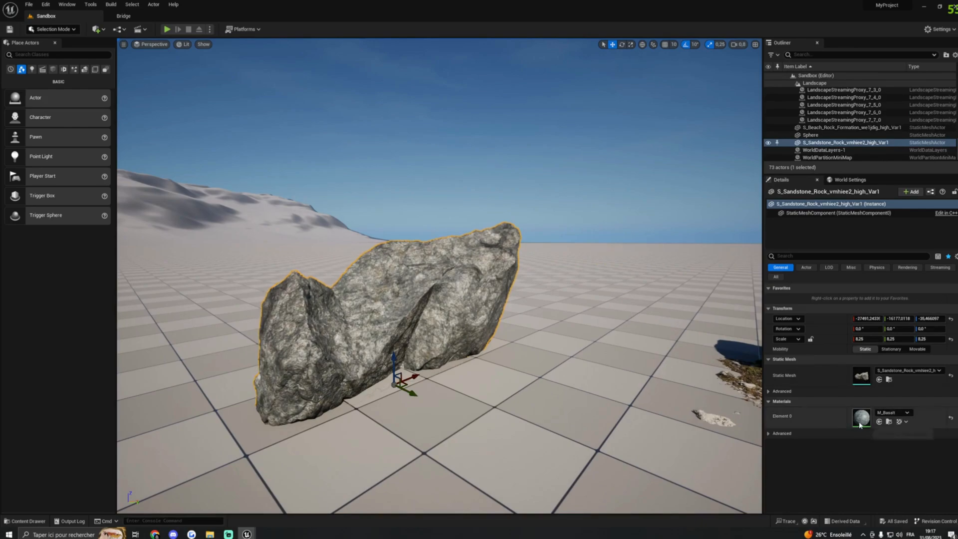
pyautogui.moveTo(957, 71); pyautogui.dragTo(240, 18)
pyautogui.moveTo(382, 143); pyautogui.dragTo(652, 160, button='right')
pyautogui.moveTo(569, 174); pyautogui.dragTo(564, 117, button='right')
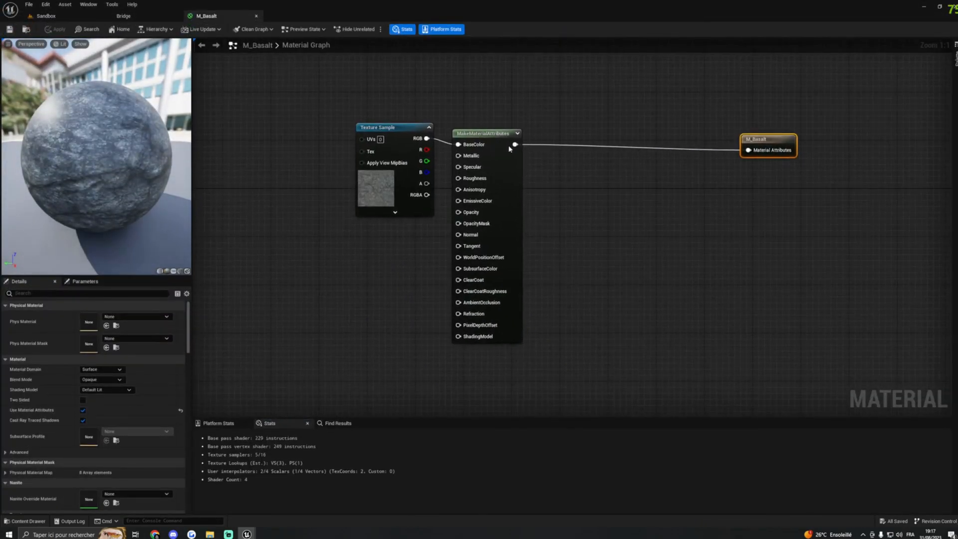
pyautogui.click(384, 128)
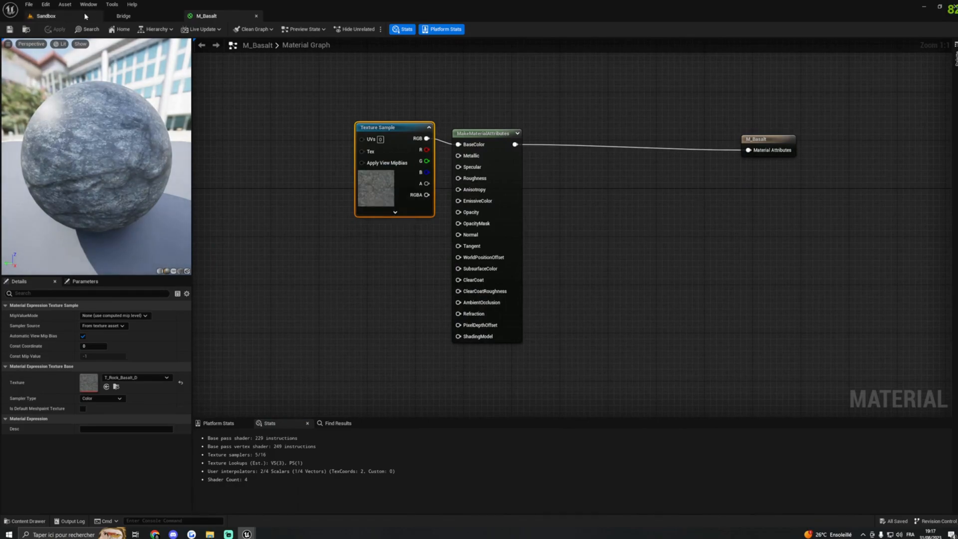
# Inspect the beach rock formation's material instance texture maps and its parent M_MS_Default_Fuzz_Material graph.
pyautogui.click(47, 16)
pyautogui.moveTo(585, 170); pyautogui.dragTo(595, 270, button='right')
pyautogui.click(594, 269)
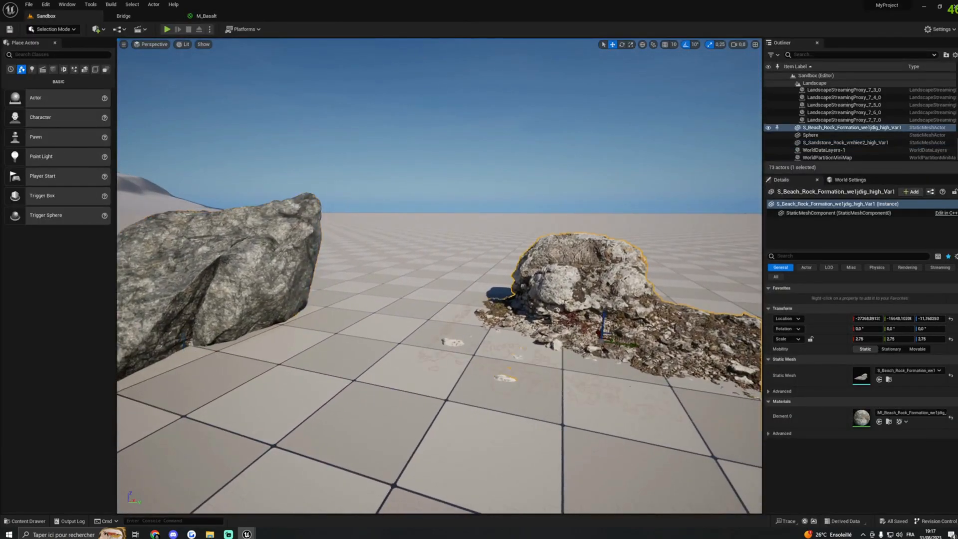
pyautogui.press('f')
pyautogui.doubleClick(861, 418)
pyautogui.scroll(-4, 455, 307)
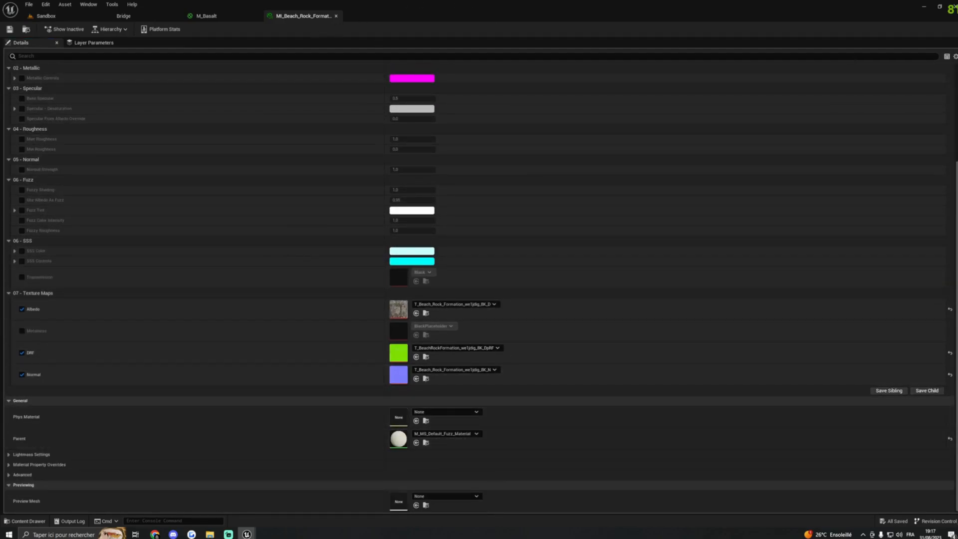
pyautogui.moveTo(956, 62); pyautogui.dragTo(393, 17)
pyautogui.scroll(-2, 499, 99)
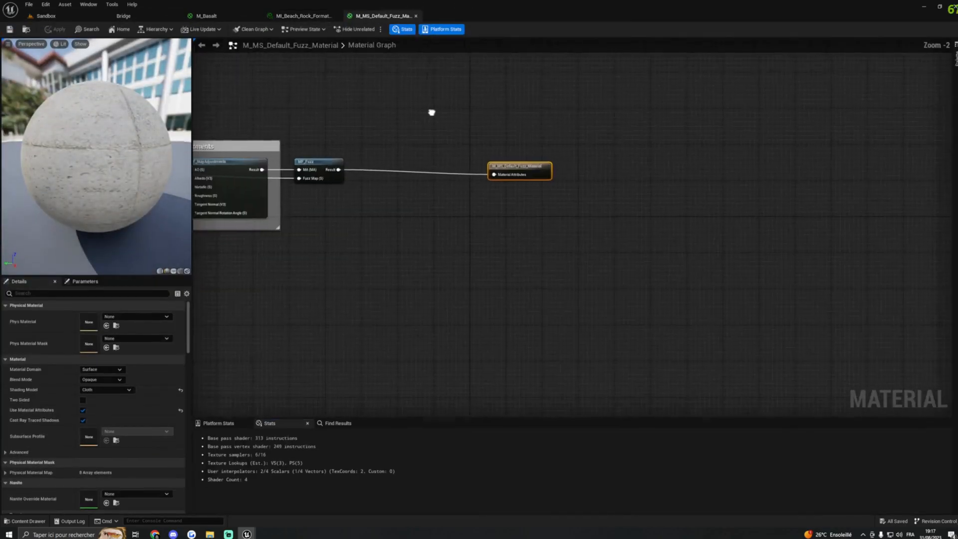
pyautogui.moveTo(331, 105); pyautogui.dragTo(585, 144, button='right')
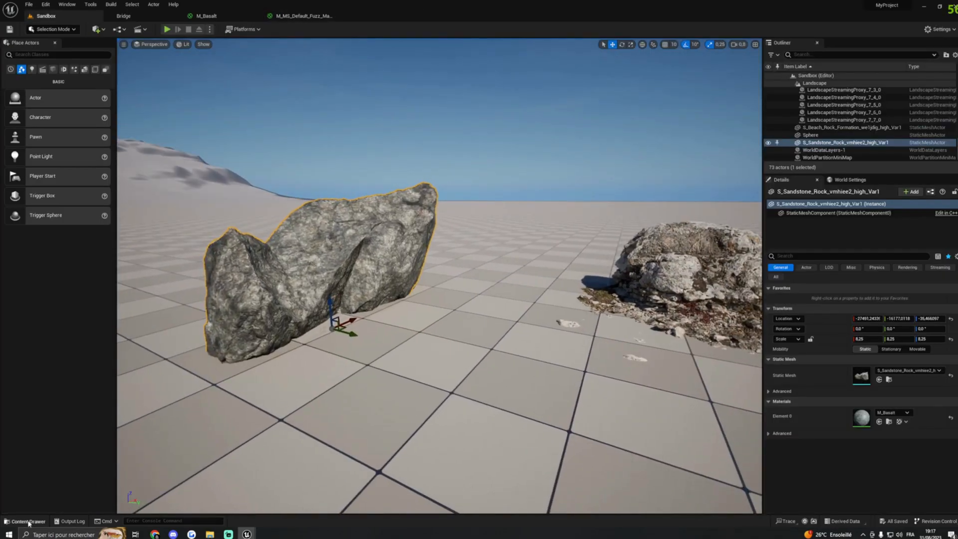
# Create a material function named MF_LayerSnow_Sand in the MaterialFunction folder.
pyautogui.click(25, 521)
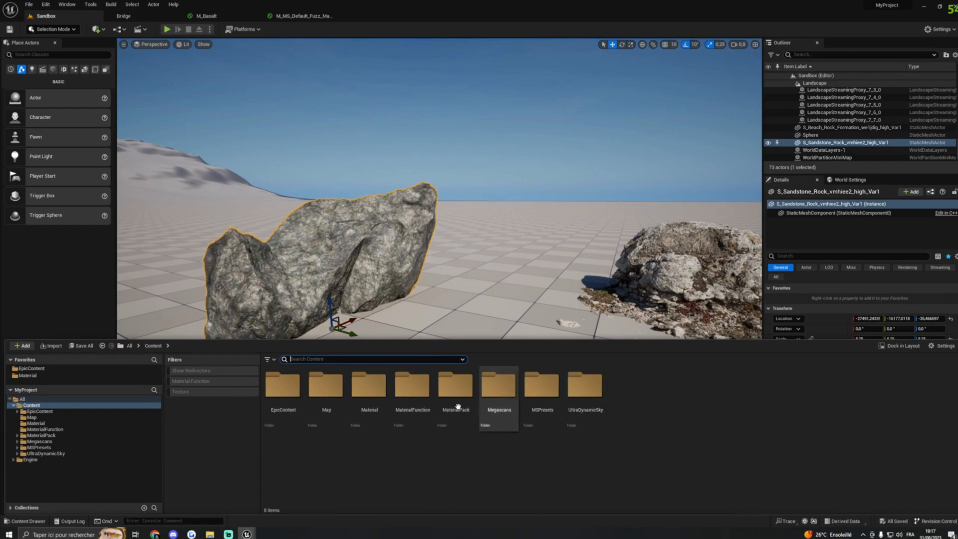
pyautogui.doubleClick(410, 392)
pyautogui.rightClick(305, 395)
pyautogui.moveTo(372, 293)
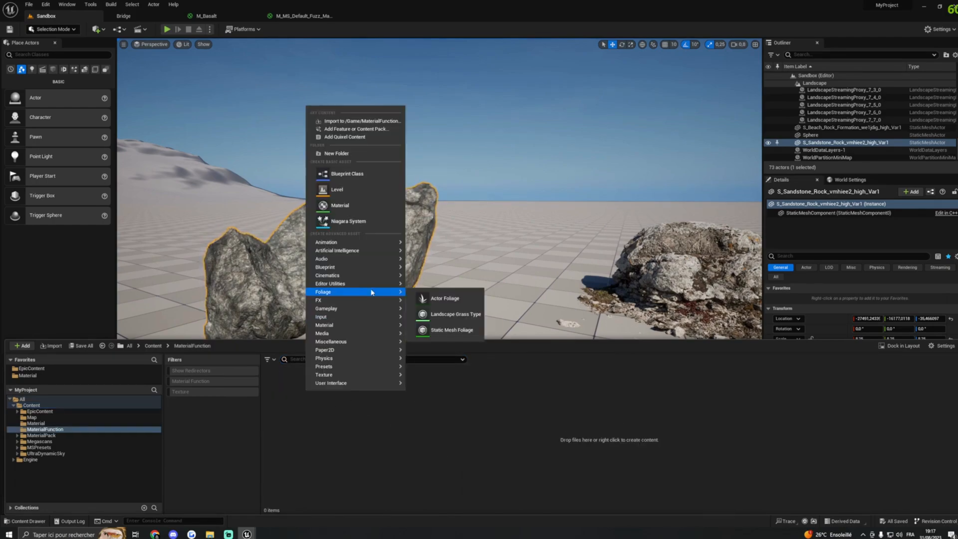
pyautogui.moveTo(369, 325)
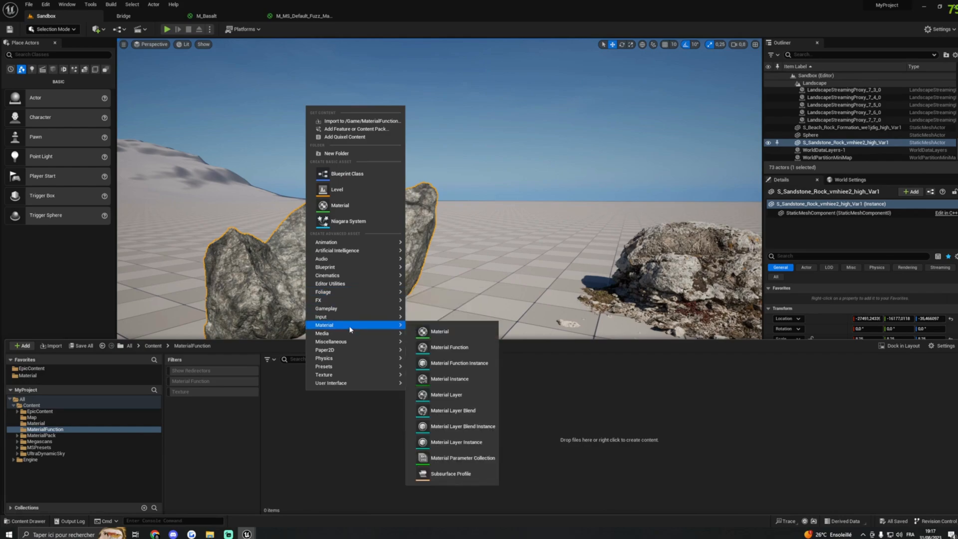
pyautogui.click(444, 344)
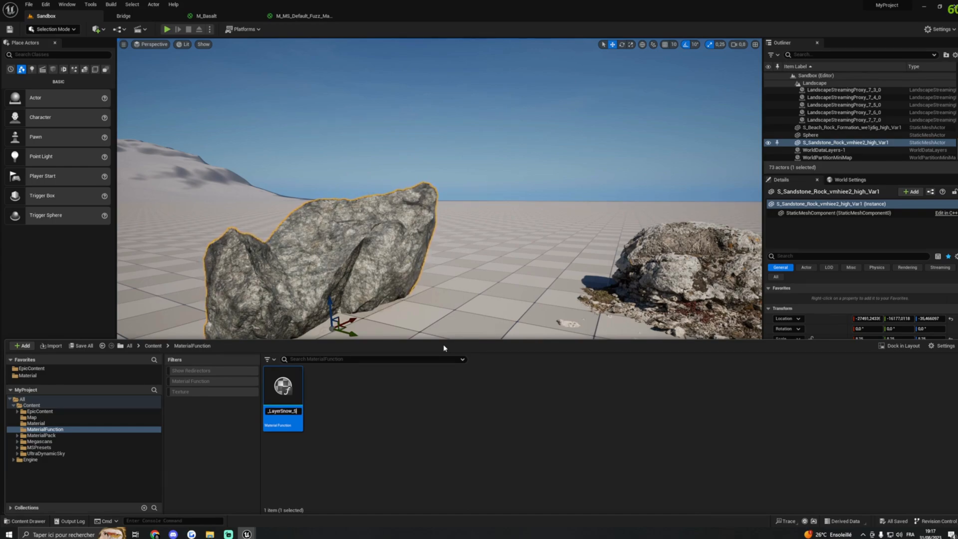
pyautogui.write('d')
pyautogui.press('Return')
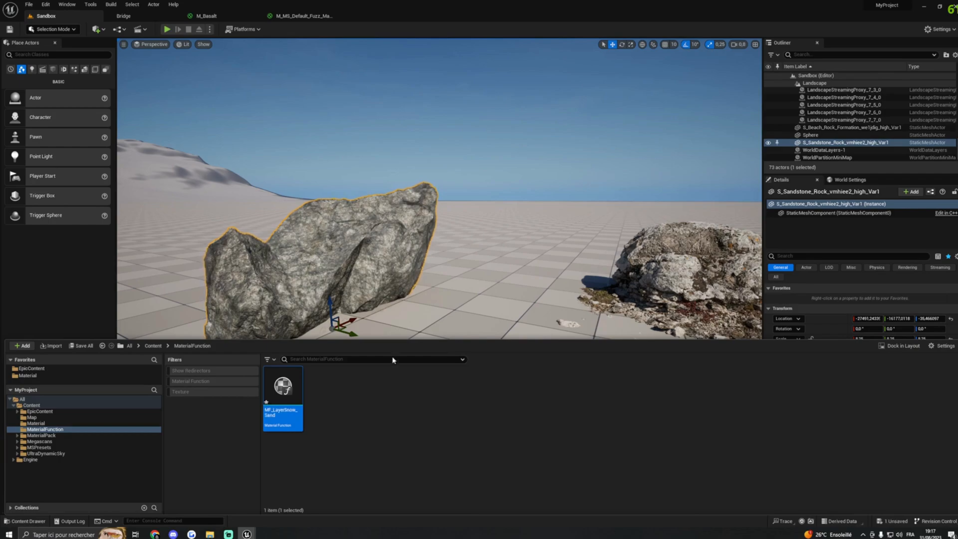
# Open the MF_LayerSnow_Sand function and add a Texture Object node well before the output node.
pyautogui.doubleClick(277, 413)
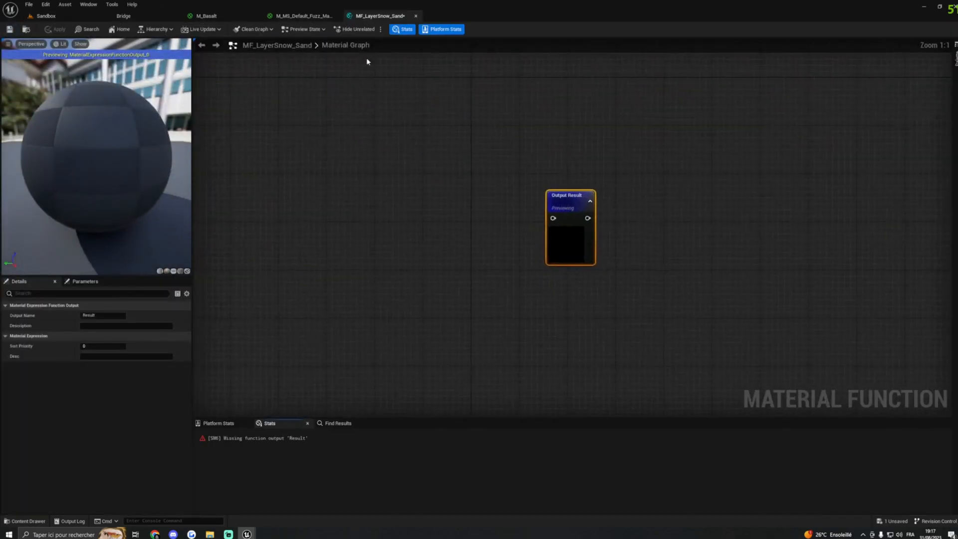
pyautogui.scroll(-5, 319, 214)
pyautogui.moveTo(305, 215); pyautogui.dragTo(631, 193, button='right')
pyautogui.moveTo(566, 172); pyautogui.dragTo(589, 174, button='right')
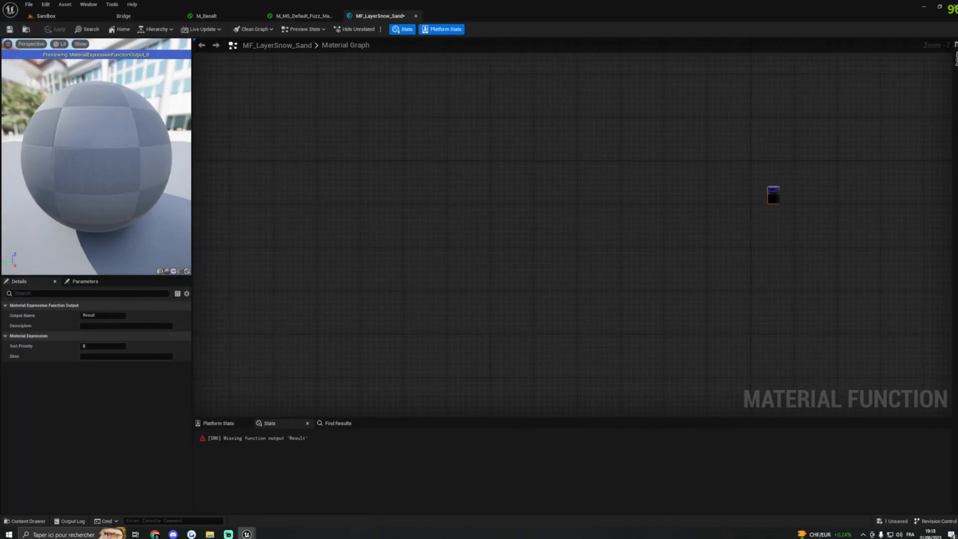
pyautogui.moveTo(522, 156); pyautogui.dragTo(543, 194, button='right')
pyautogui.rightClick(543, 195)
pyautogui.write('texture')
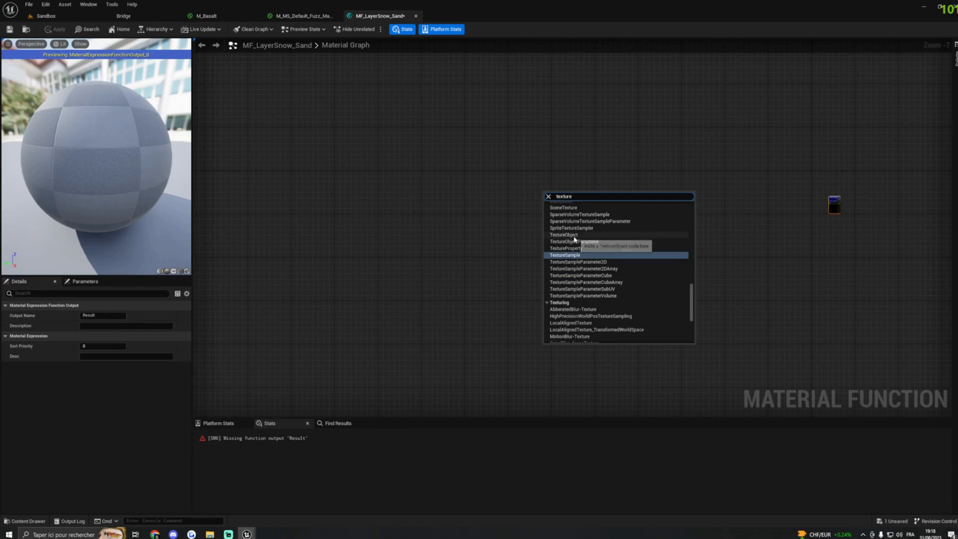
pyautogui.click(574, 235)
pyautogui.scroll(5, 576, 171)
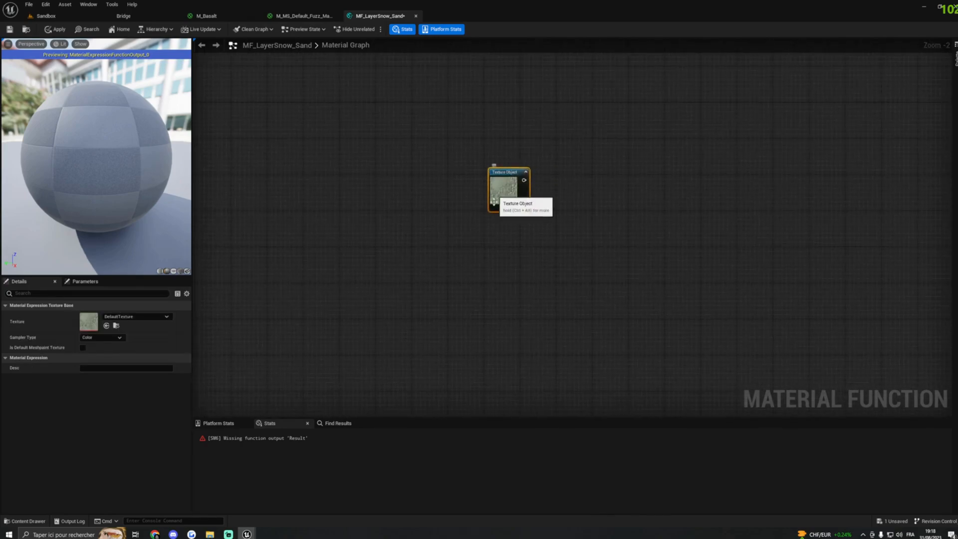
# Duplicate the Texture Object node twice and stack the three nodes in a vertical column.
pyautogui.hotkey('ctrl', 'w')
pyautogui.hotkey('ctrl', 'w')
pyautogui.moveTo(486, 265); pyautogui.dragTo(504, 228)
pyautogui.moveTo(501, 345); pyautogui.dragTo(506, 283)
pyautogui.moveTo(579, 255); pyautogui.dragTo(576, 263, button='right')
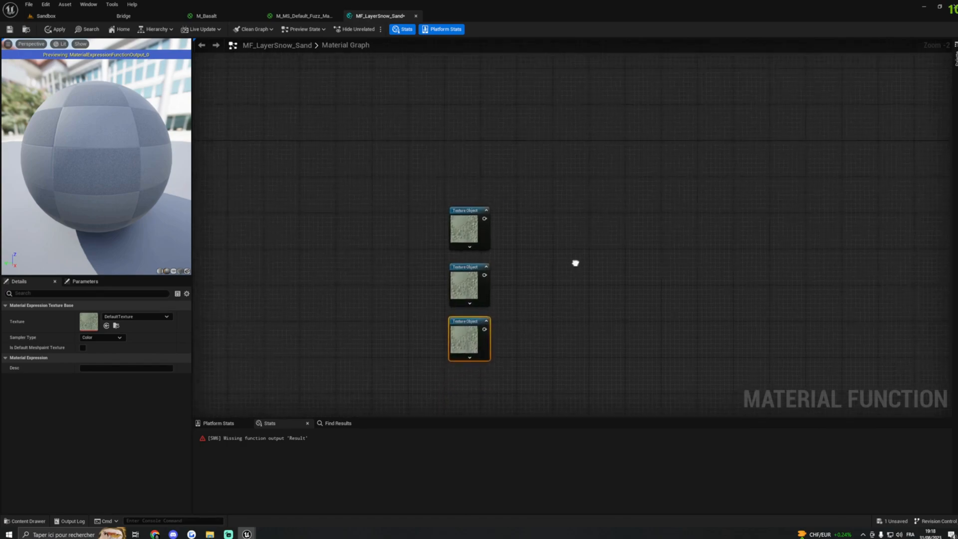
# Connect the upper Texture Object to a new named reroute declaration called BaseColour and align it beside the node.
pyautogui.click(467, 218)
pyautogui.moveTo(485, 218); pyautogui.dragTo(524, 220)
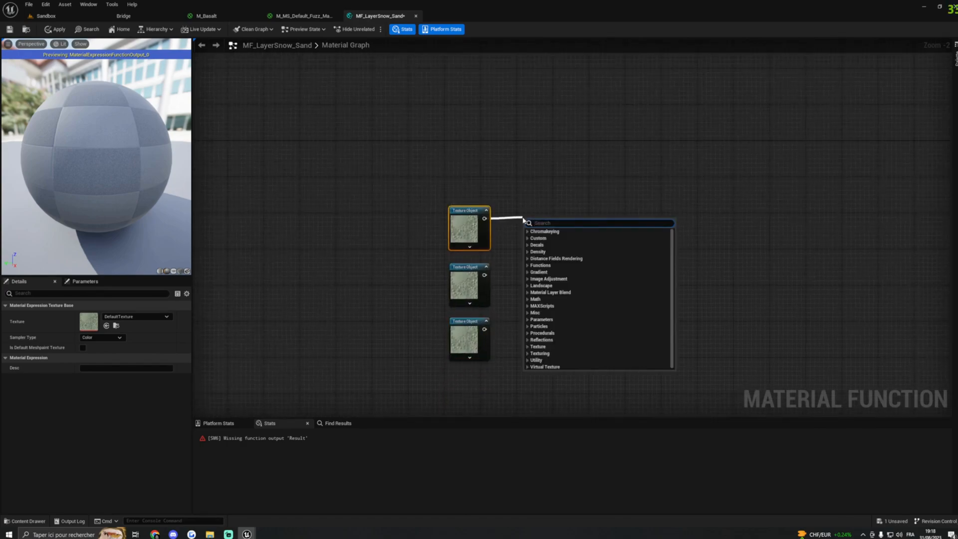
pyautogui.write('r')
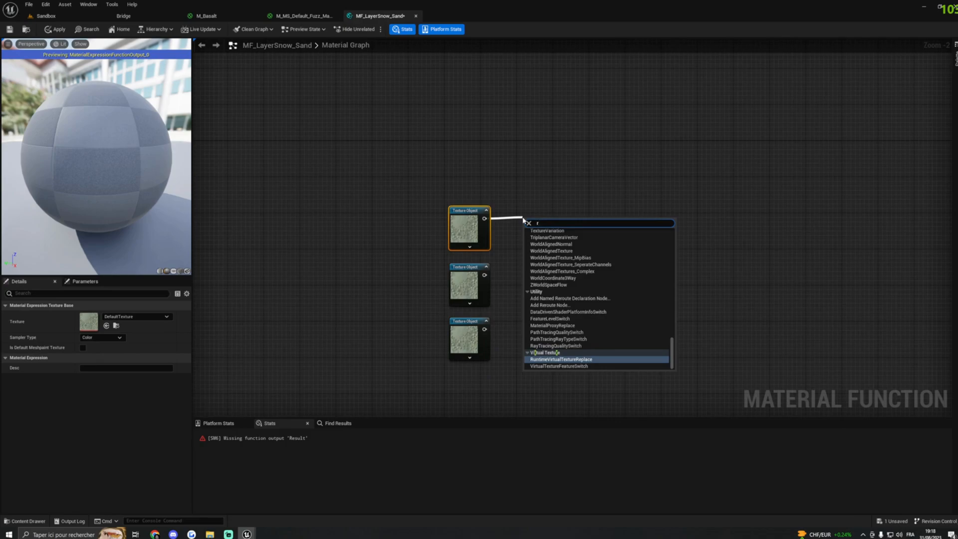
pyautogui.write('eroute')
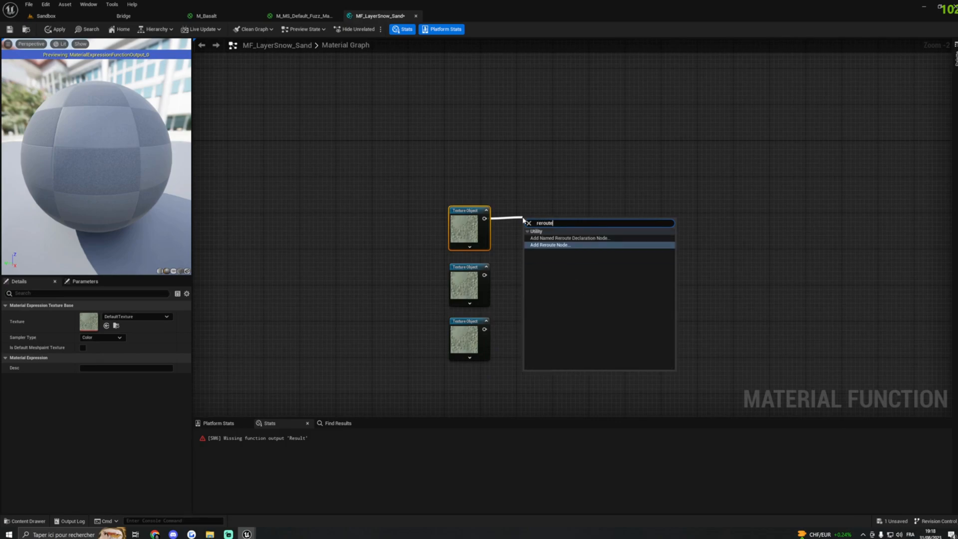
pyautogui.click(544, 238)
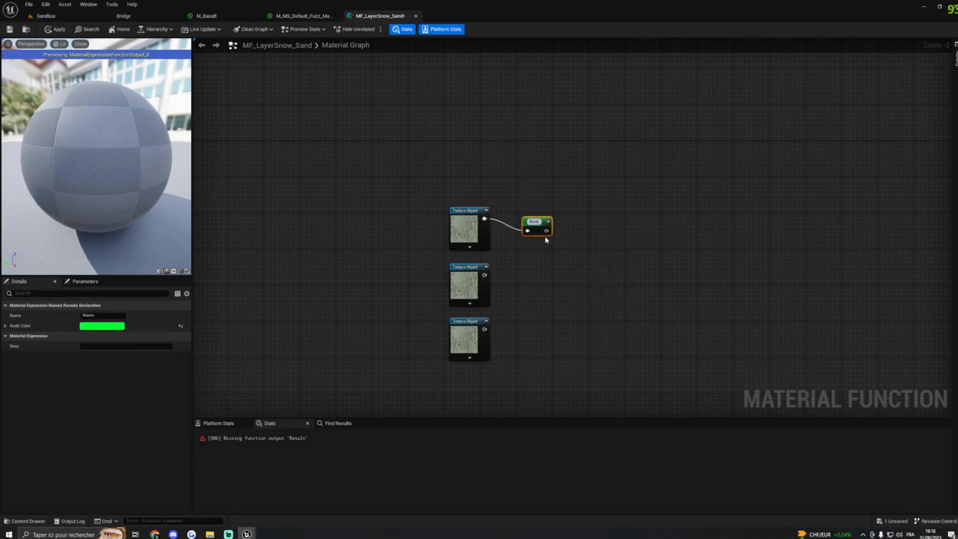
pyautogui.write('BaseColour')
pyautogui.press('Return')
pyautogui.moveTo(534, 222); pyautogui.dragTo(528, 208)
# Connect the middle Texture Object to a new named reroute declaration called ORD.
pyautogui.moveTo(488, 276); pyautogui.dragTo(512, 278)
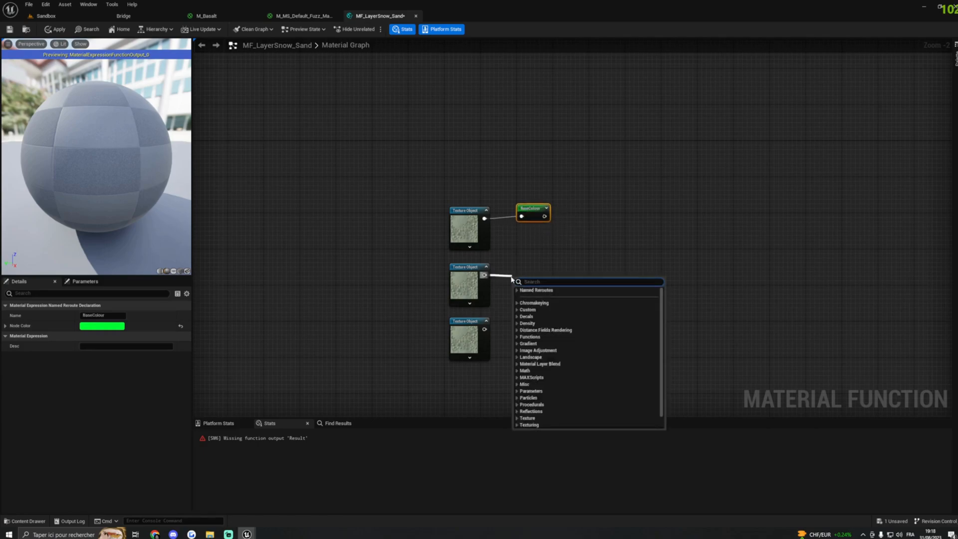
pyautogui.write('reroute')
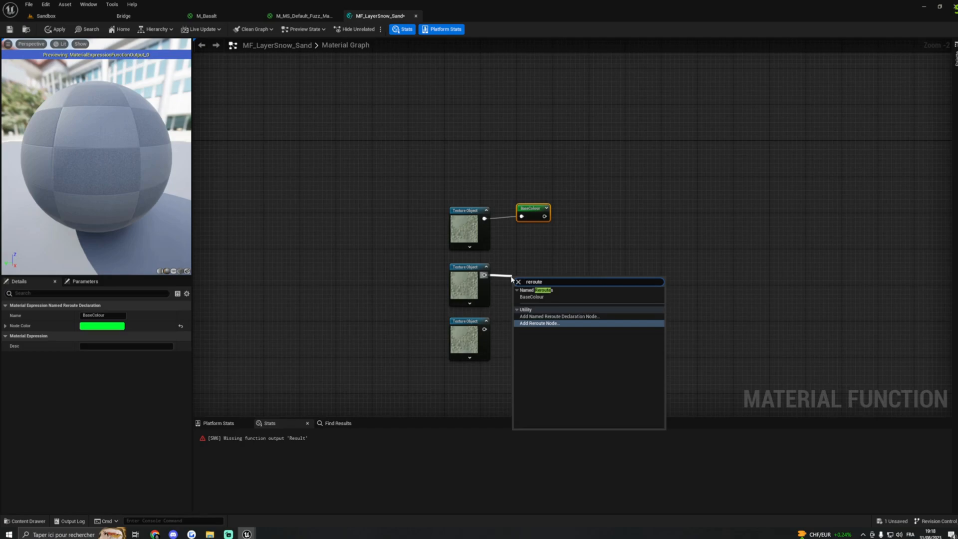
pyautogui.click(542, 316)
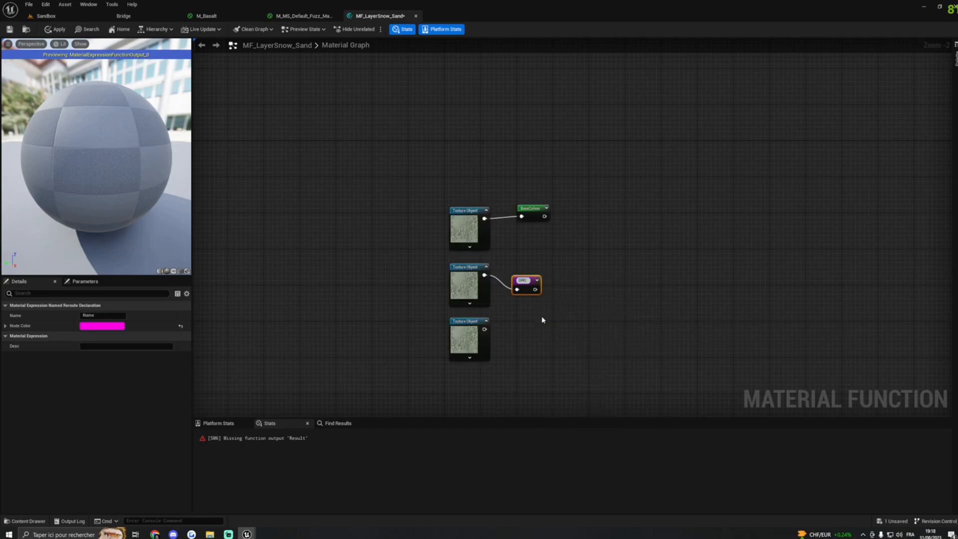
pyautogui.write('ORD')
pyautogui.press('Return')
# Connect the lower Texture Object to a new named reroute declaration called Normal.
pyautogui.moveTo(484, 329); pyautogui.dragTo(518, 328)
pyautogui.write('reroute')
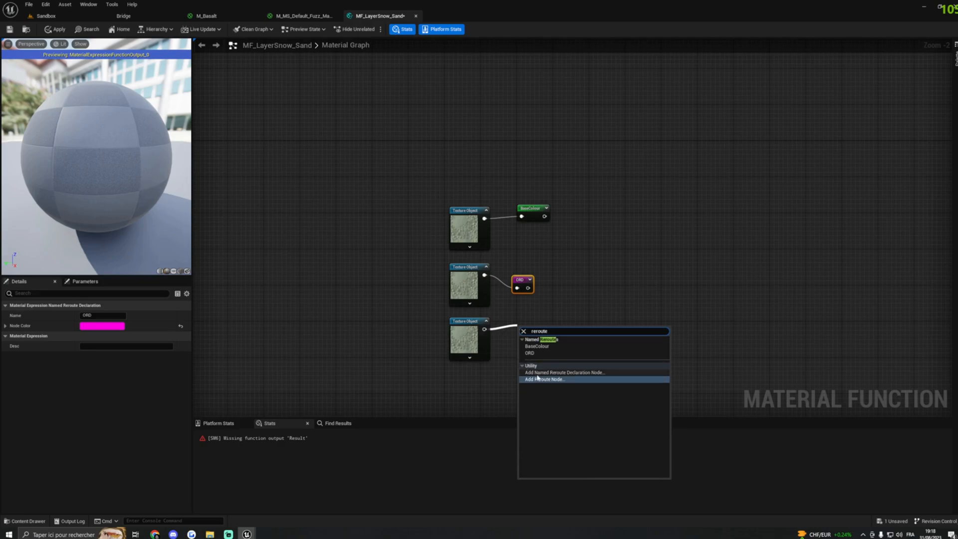
pyautogui.click(542, 373)
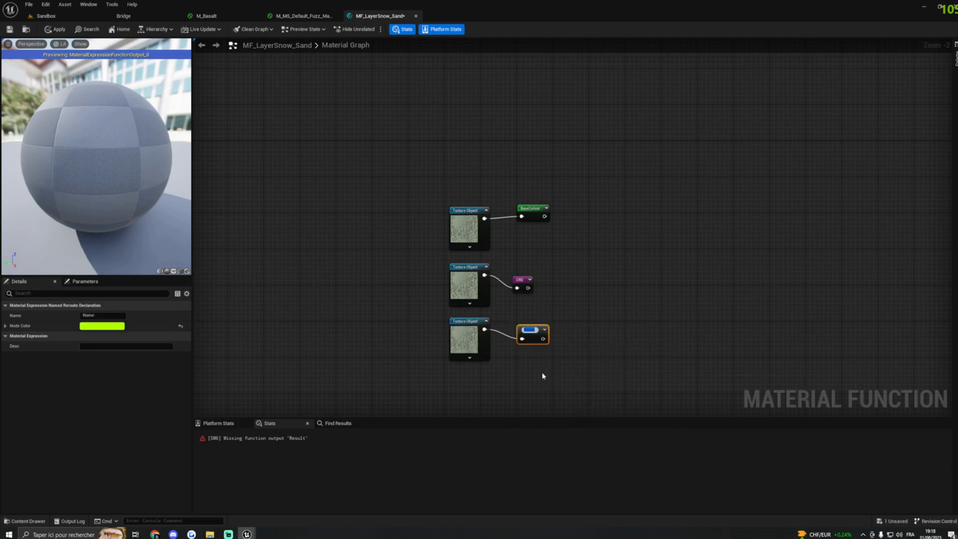
pyautogui.write('Normal')
pyautogui.press('Return')
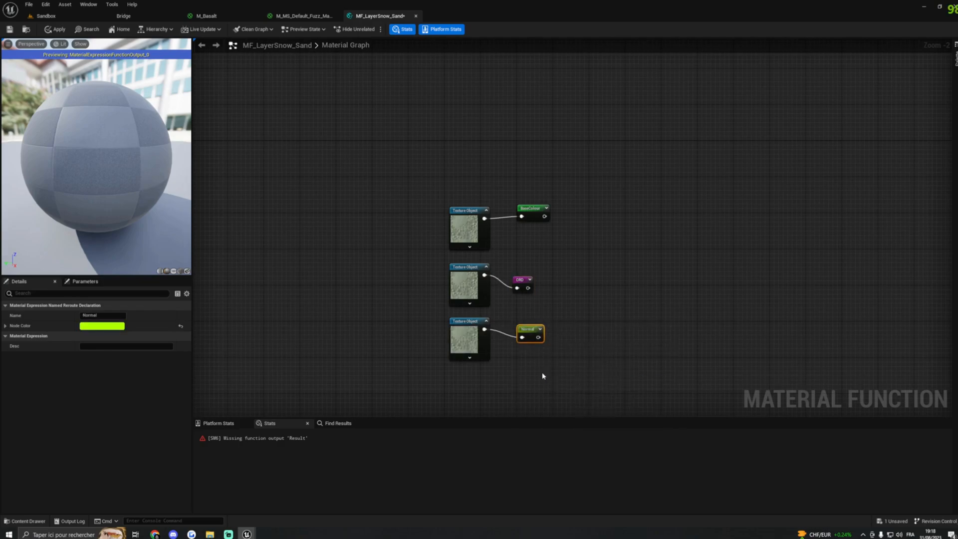
# Assign the T_SnowA texture to the Texture Object that feeds the BaseColour reroute.
pyautogui.click(478, 224)
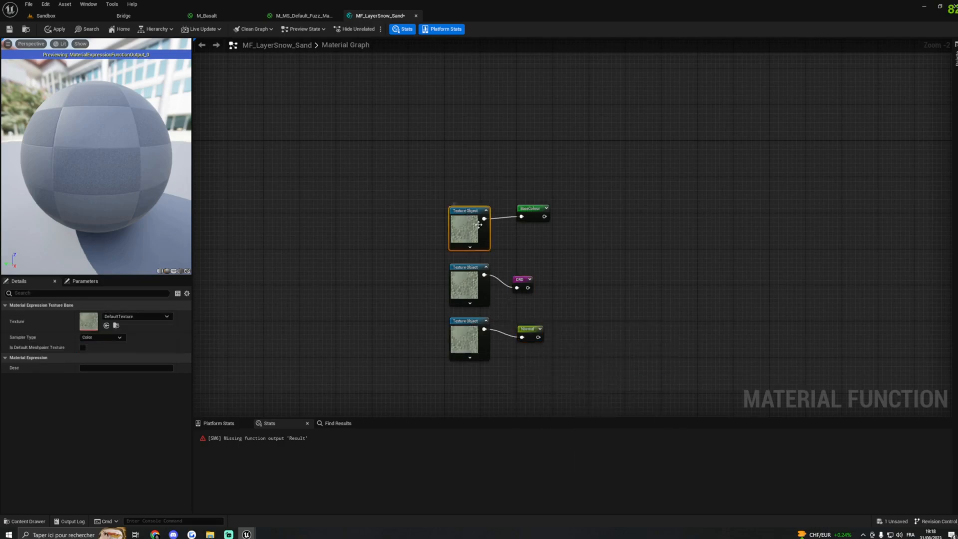
pyautogui.click(115, 317)
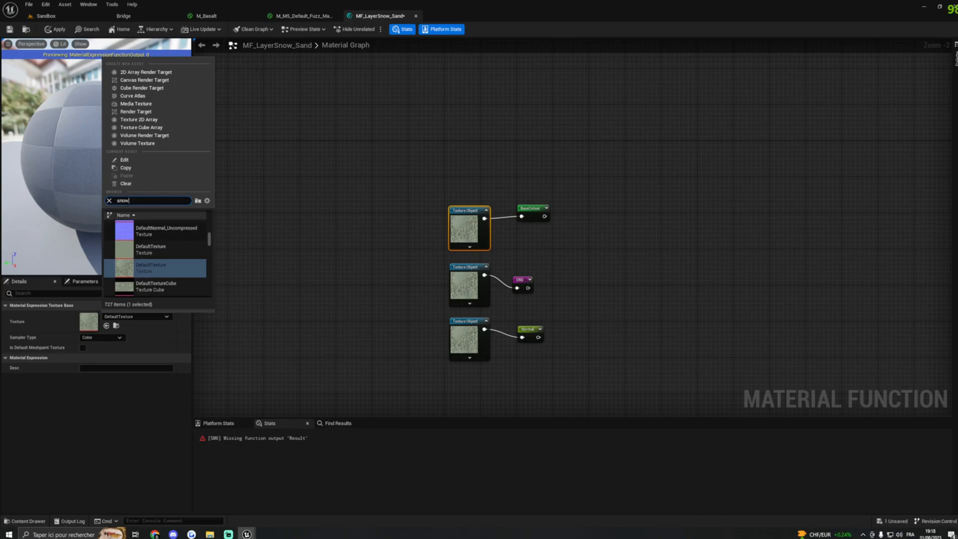
pyautogui.click(157, 252)
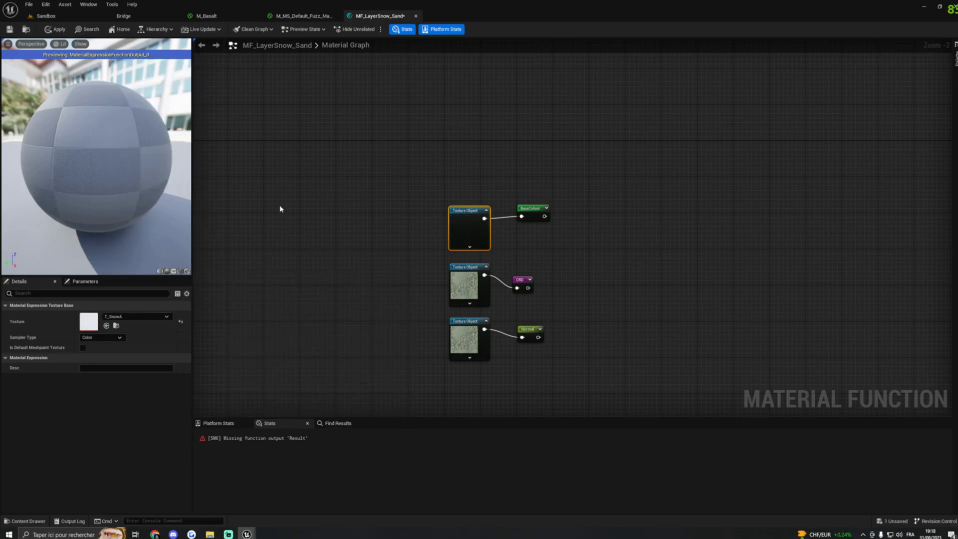
# Search Quixel Bridge for snow surfaces and open the details of a Trampled Snow surface.
pyautogui.click(123, 15)
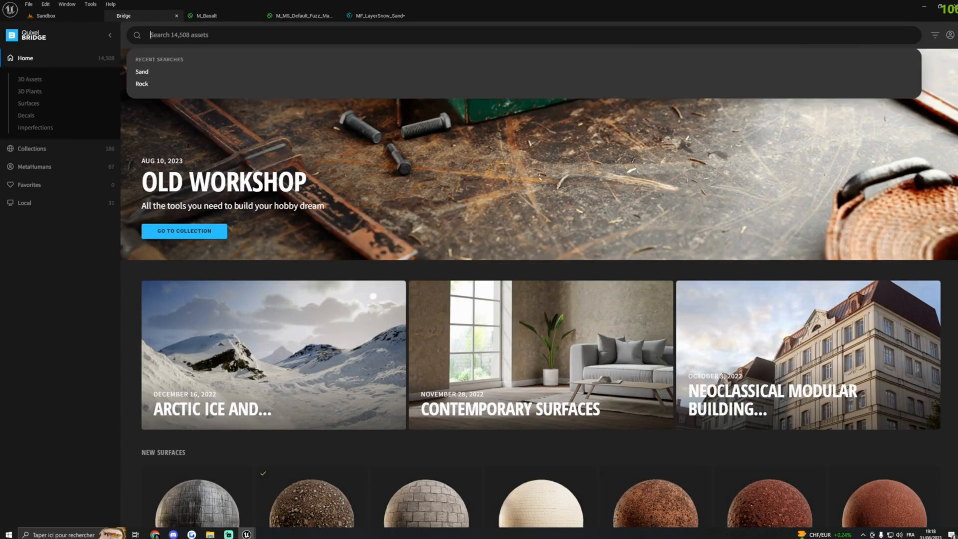
pyautogui.write('snow')
pyautogui.press('Return')
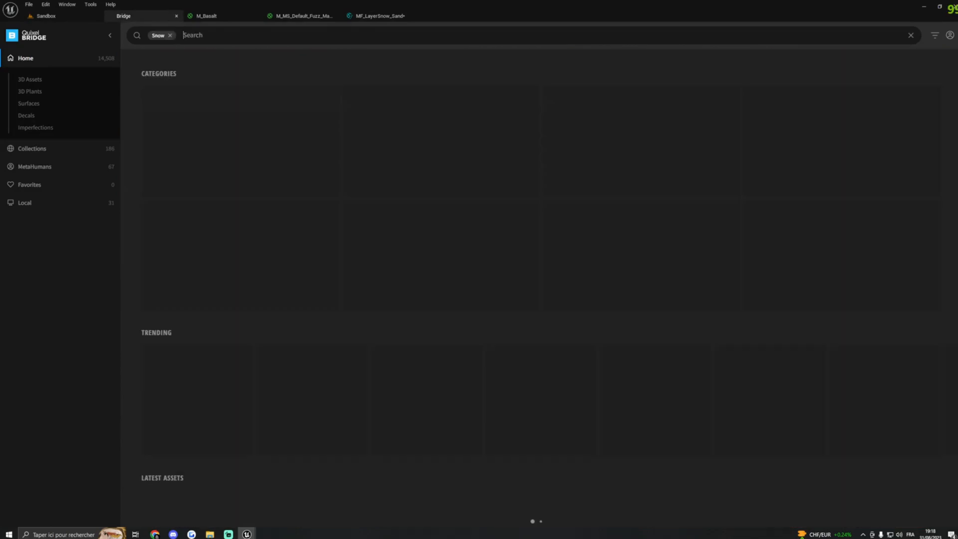
pyautogui.scroll(-4, 321, 305)
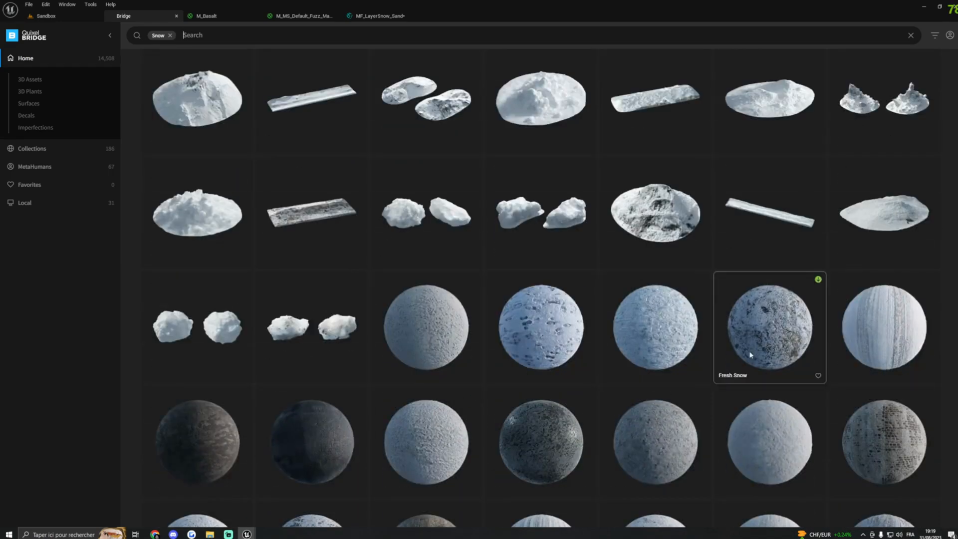
pyautogui.scroll(-2, 659, 349)
pyautogui.click(439, 231)
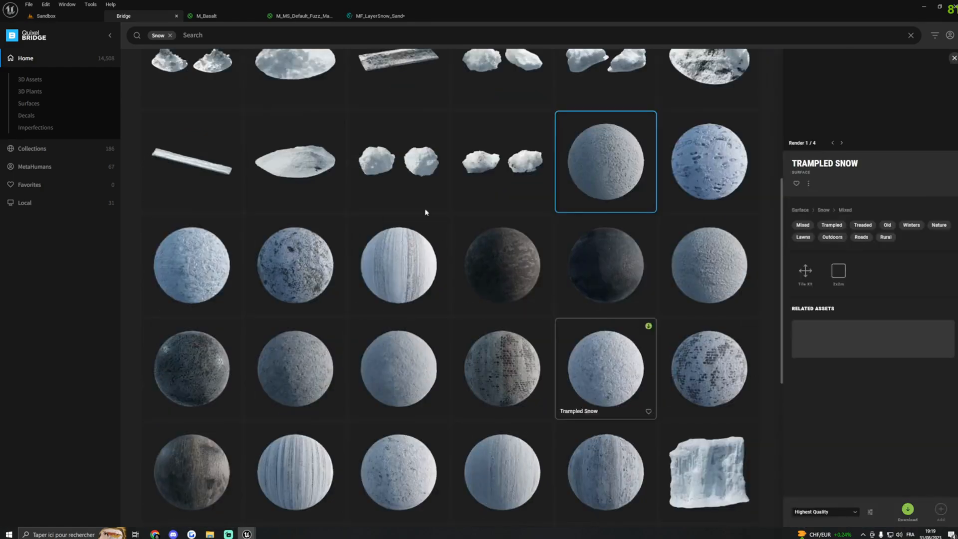
# Return to the MF_LayerSnow_Sand graph and assign the matching snow texture to the Texture Object feeding the ORD reroute.
pyautogui.click(302, 15)
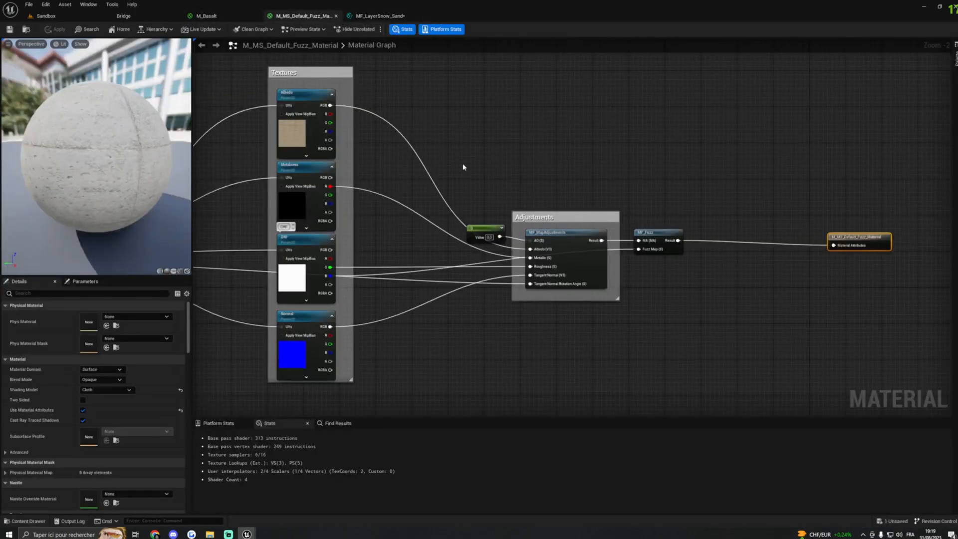
pyautogui.click(243, 15)
pyautogui.click(379, 16)
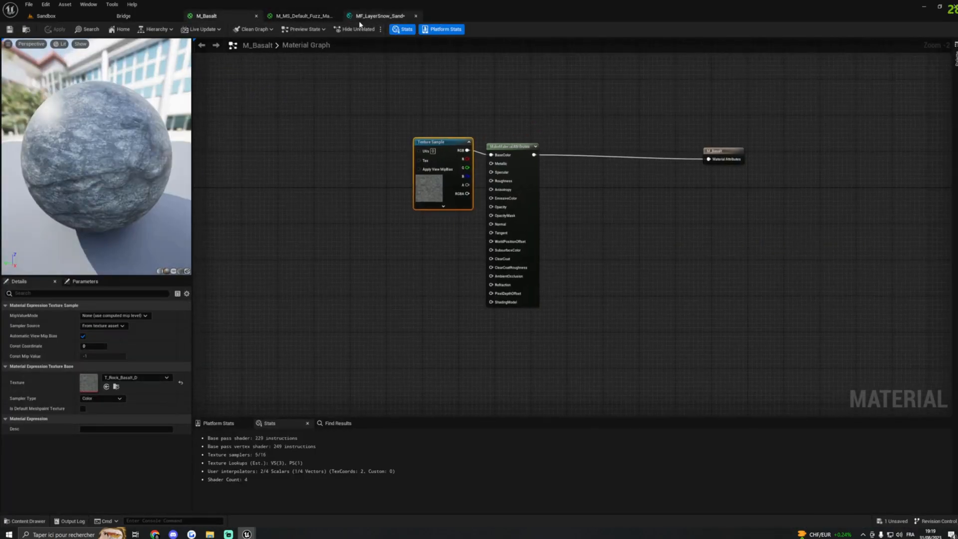
pyautogui.moveTo(607, 258); pyautogui.dragTo(559, 269, button='right')
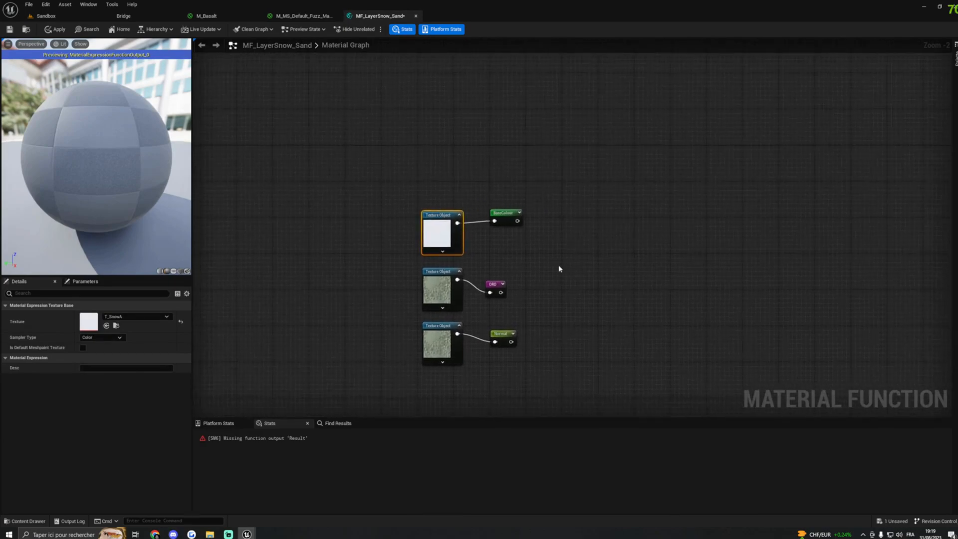
pyautogui.moveTo(550, 306); pyautogui.dragTo(543, 235, button='right')
pyautogui.moveTo(558, 282); pyautogui.dragTo(571, 284, button='right')
pyautogui.click(461, 203)
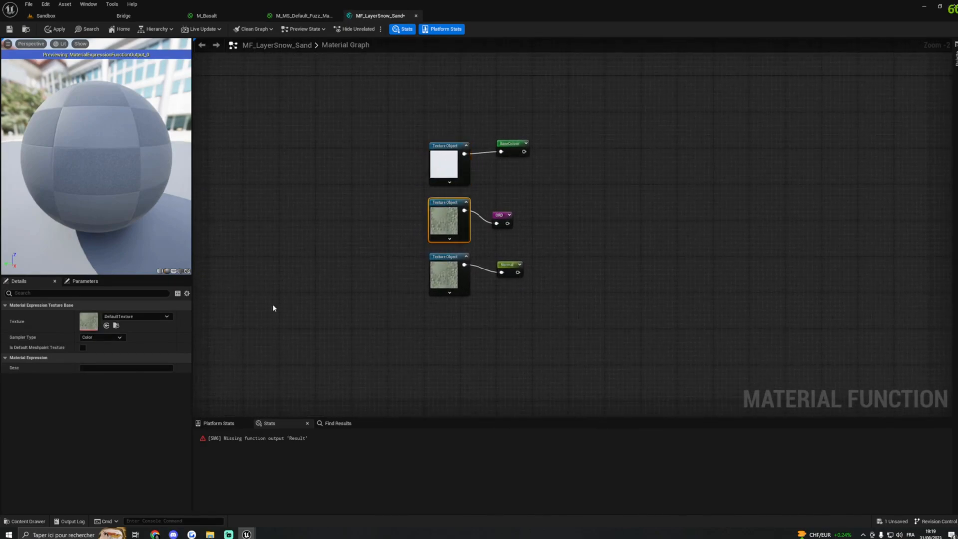
pyautogui.click(138, 317)
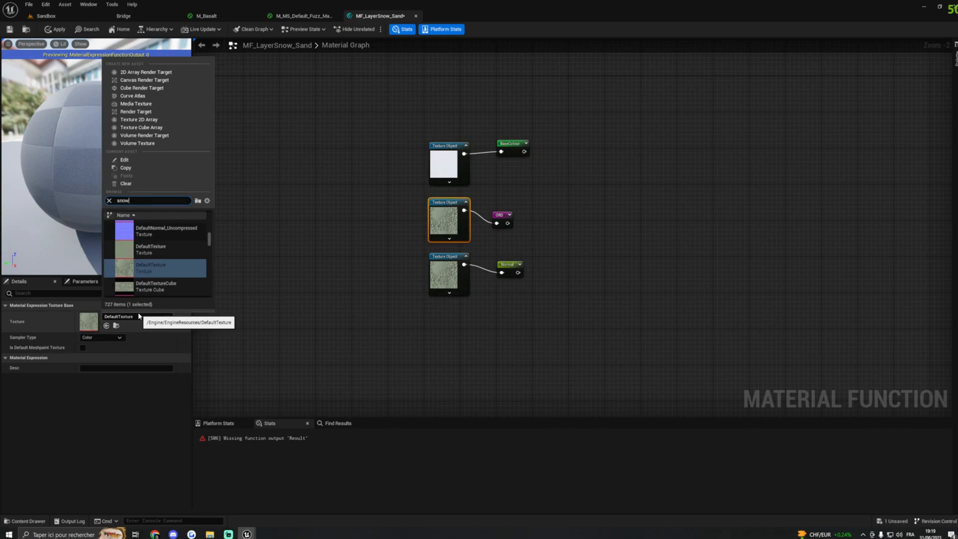
pyautogui.click(159, 288)
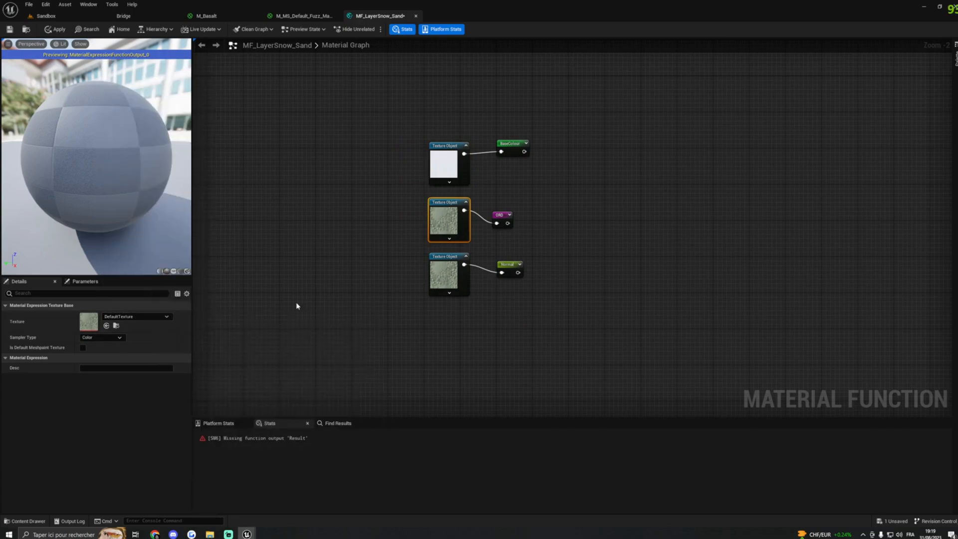
# Assign the snow normal map to the Texture Object that feeds the Normal reroute.
pyautogui.click(445, 276)
pyautogui.click(119, 317)
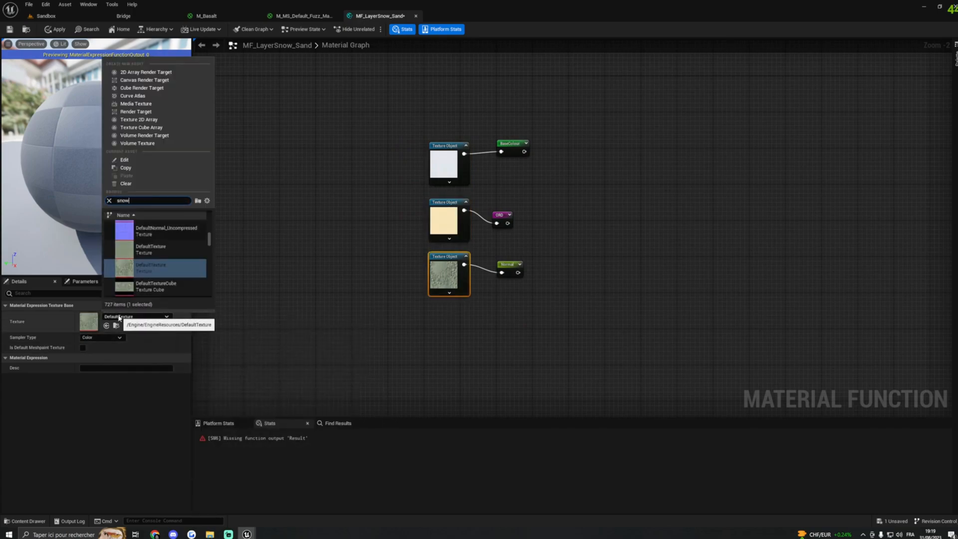
pyautogui.click(154, 270)
# Align the BaseColour, ORD and Normal reroute declarations in a tidy column beside their Texture Objects.
pyautogui.moveTo(638, 268); pyautogui.dragTo(533, 289, button='right')
pyautogui.scroll(-1, 493, 272)
pyautogui.moveTo(391, 249); pyautogui.dragTo(402, 252)
pyautogui.moveTo(392, 186); pyautogui.dragTo(389, 202)
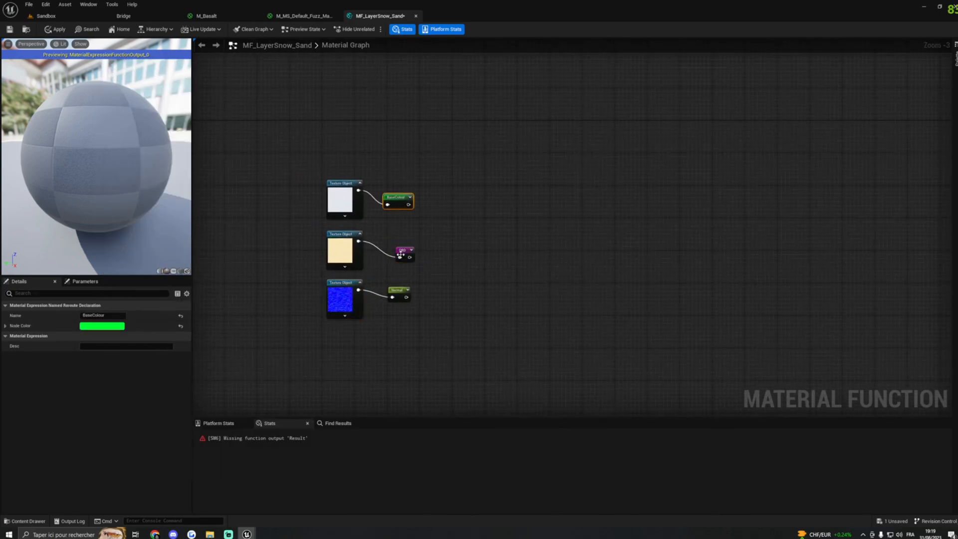
pyautogui.moveTo(401, 254); pyautogui.dragTo(396, 246)
pyautogui.moveTo(401, 295); pyautogui.dragTo(396, 292)
# Group the three Texture Objects and their reroutes in a comment titled Texture.
pyautogui.moveTo(305, 160); pyautogui.dragTo(454, 326)
pyautogui.press('c')
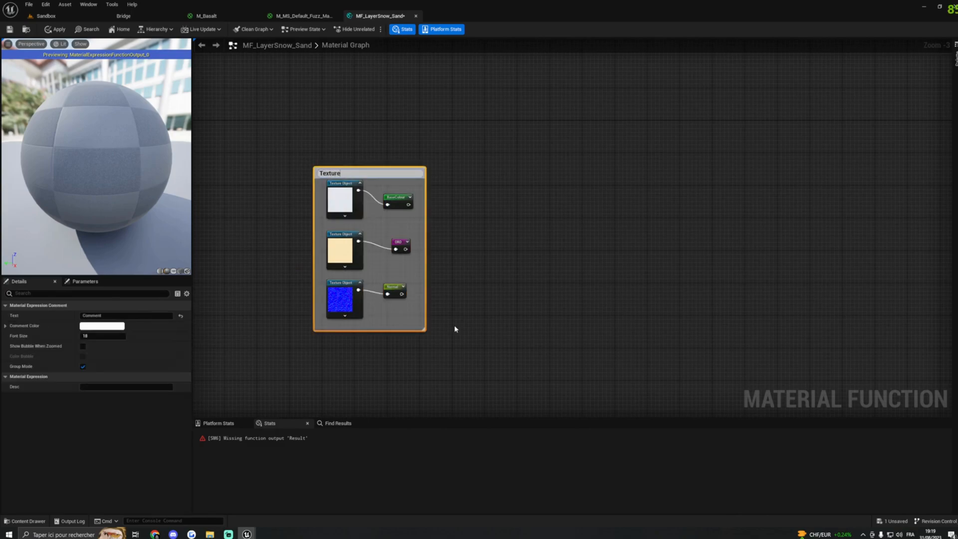
pyautogui.press('Return')
# Add a FunctionInput node in the empty graph area below the Texture comment.
pyautogui.moveTo(490, 380); pyautogui.dragTo(533, 273, button='right')
pyautogui.rightClick(433, 229)
pyautogui.write('tetx')
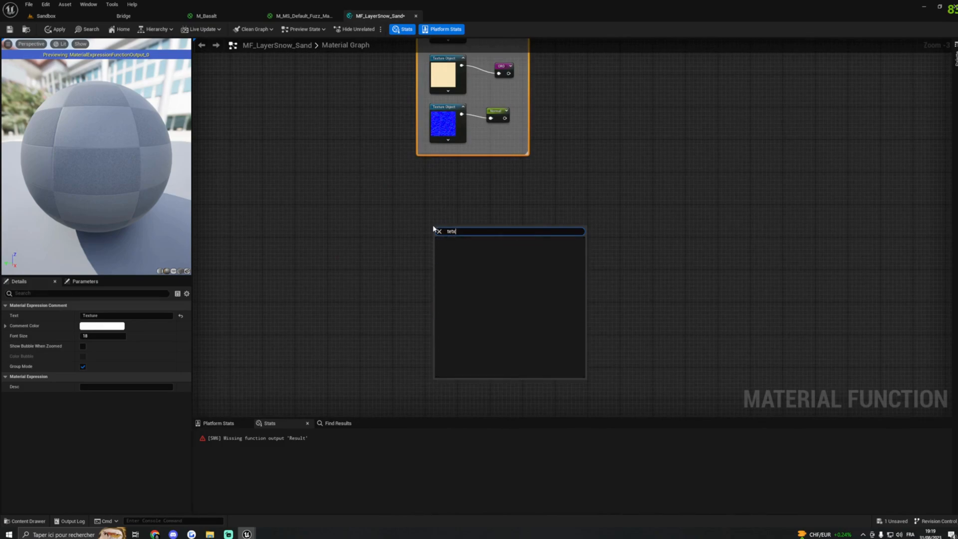
pyautogui.press('BackSpace')
pyautogui.press('BackSpace')
pyautogui.press('BackSpace')
pyautogui.press('BackSpace')
pyautogui.press('BackSpace')
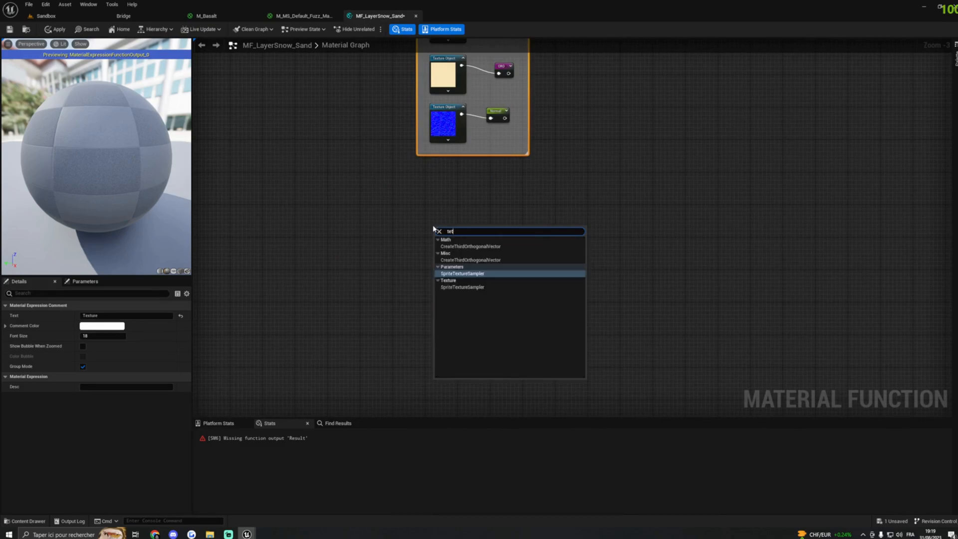
pyautogui.write('function')
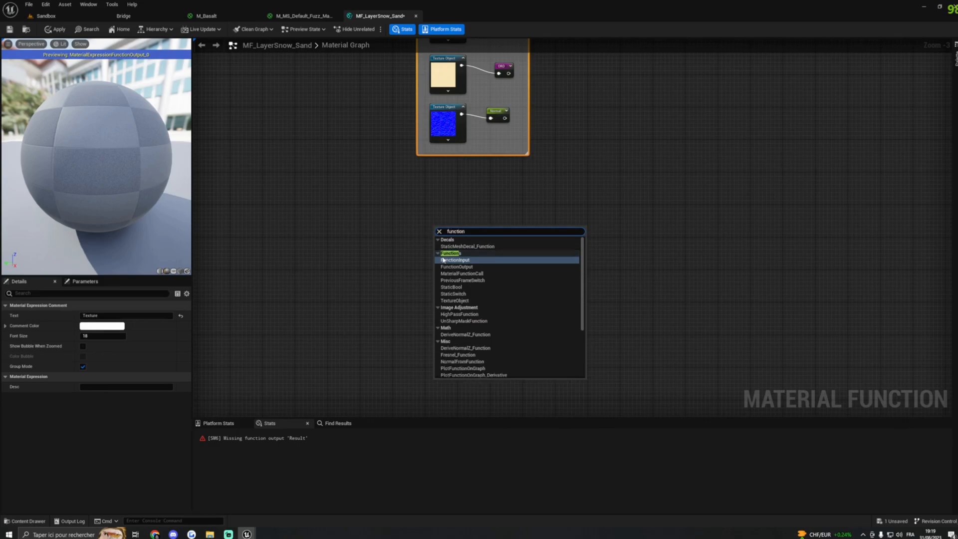
pyautogui.click(501, 260)
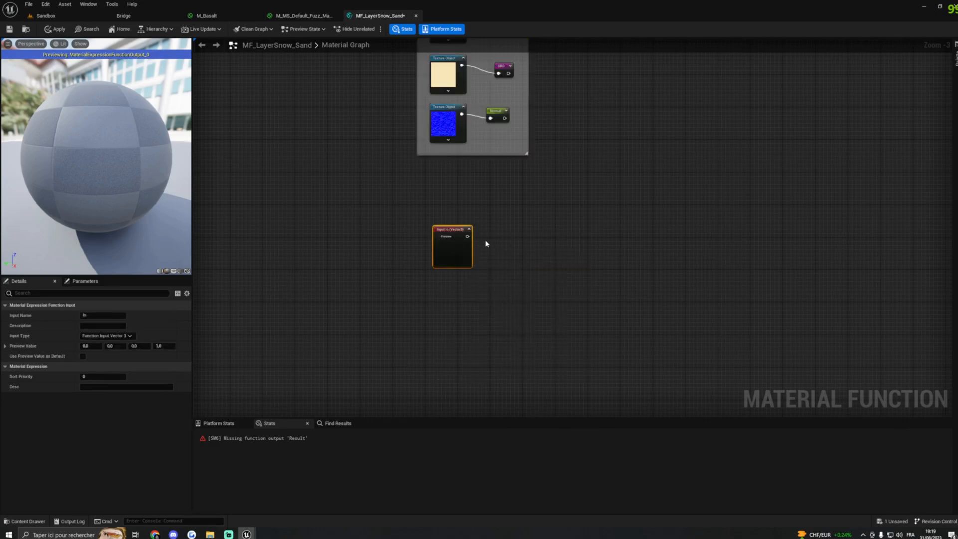
# Set the function input's type to Function Input Scalar and name it TextureScale.
pyautogui.click(105, 336)
pyautogui.click(107, 344)
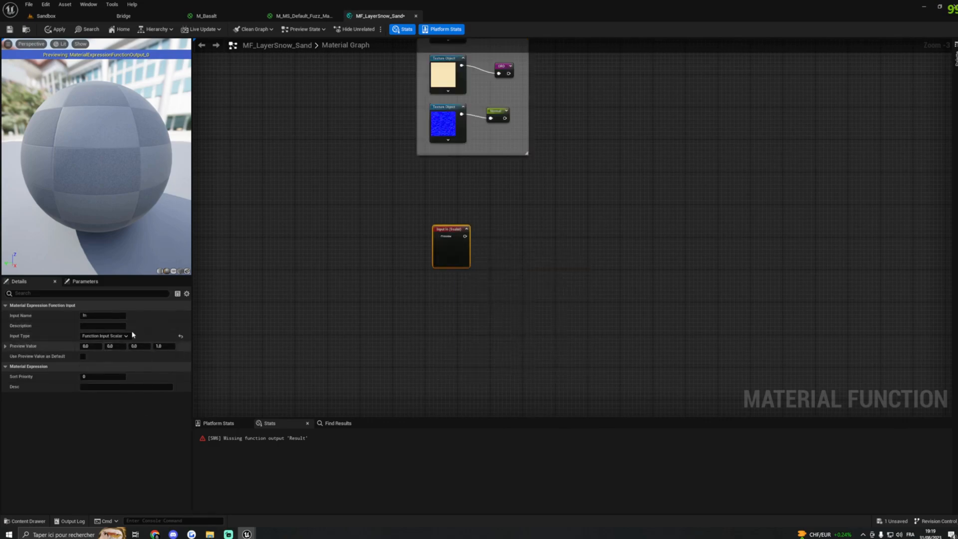
pyautogui.click(85, 315)
pyautogui.write('TextureSca')
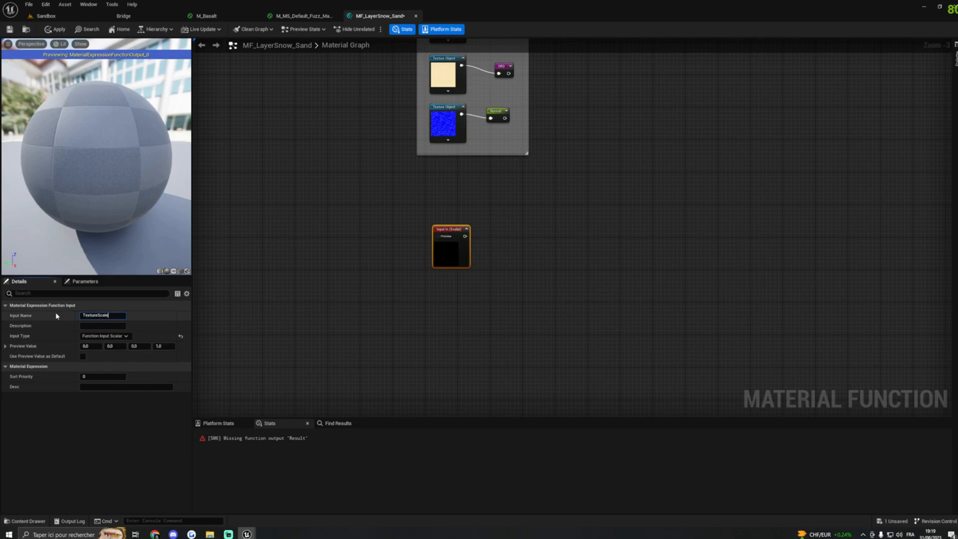
pyautogui.write('le')
pyautogui.press('Return')
# Collapse the TextureScale input's preview, connect it to a new named reroute declaration called TextureScale, and align the reroute beside it.
pyautogui.moveTo(498, 208); pyautogui.dragTo(455, 206, button='right')
pyautogui.click(440, 227)
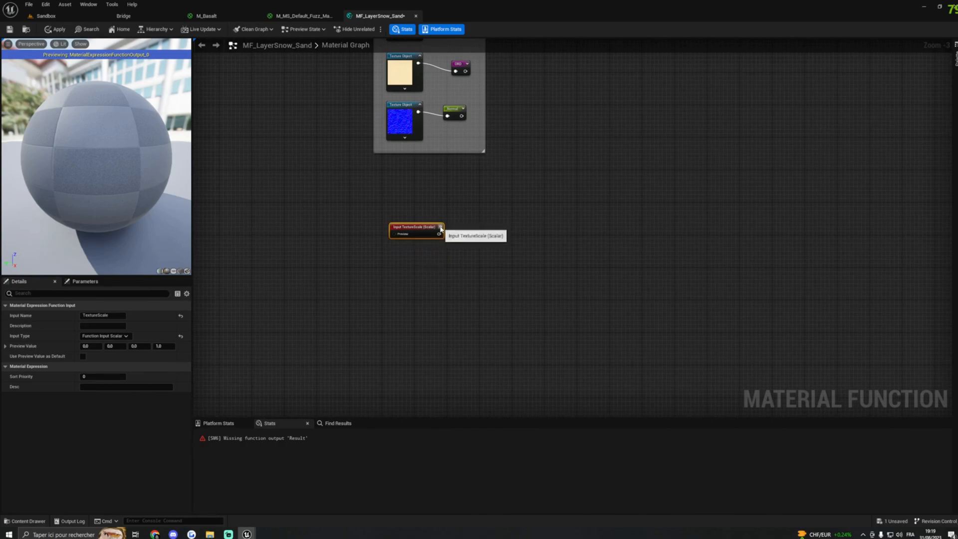
pyautogui.moveTo(414, 229); pyautogui.dragTo(454, 235)
pyautogui.write('Reroute')
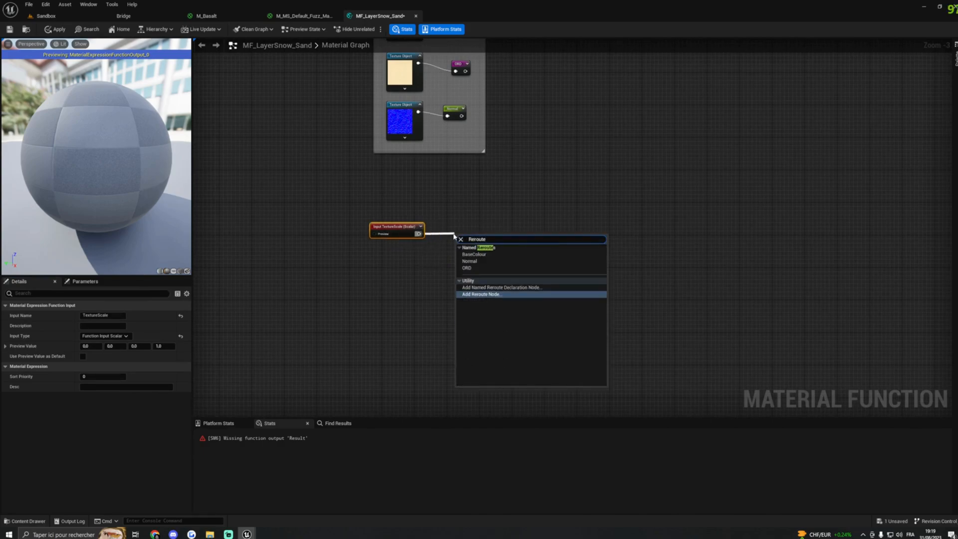
pyautogui.click(494, 288)
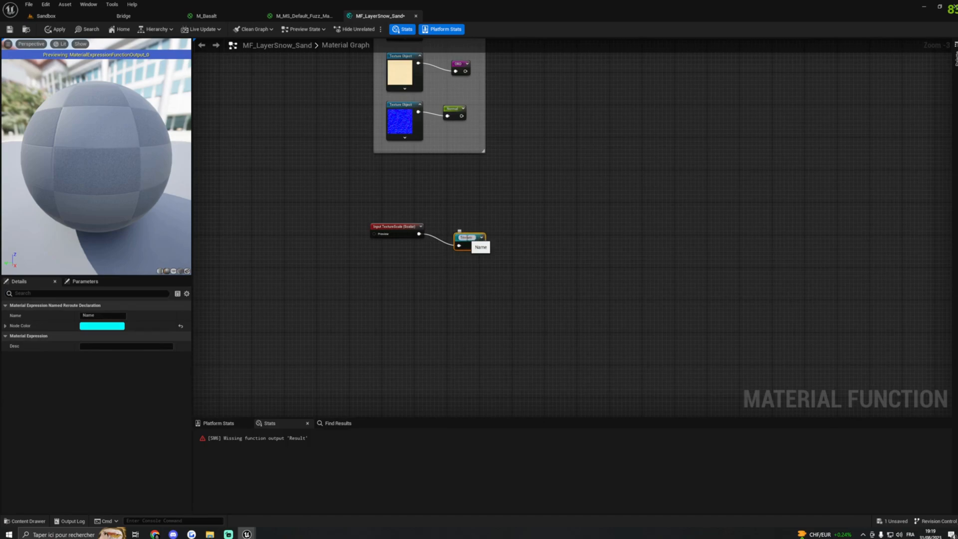
pyautogui.write('TextureScale')
pyautogui.press('Return')
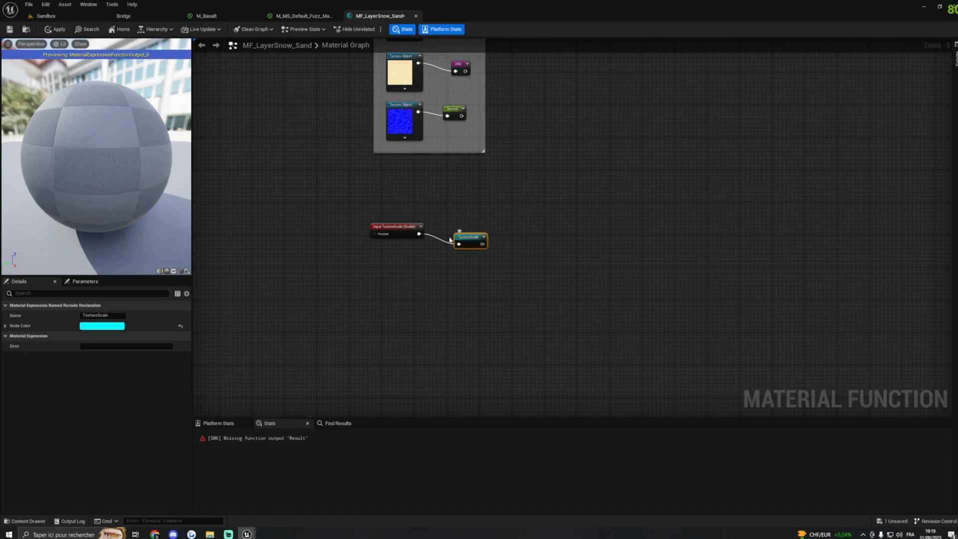
pyautogui.moveTo(460, 237); pyautogui.dragTo(437, 227)
# Add a WorldAlignedTexture node in the empty area beside the Texture comment.
pyautogui.moveTo(516, 219); pyautogui.dragTo(379, 280, button='right')
pyautogui.click(405, 273)
pyautogui.moveTo(609, 213); pyautogui.dragTo(560, 225, button='right')
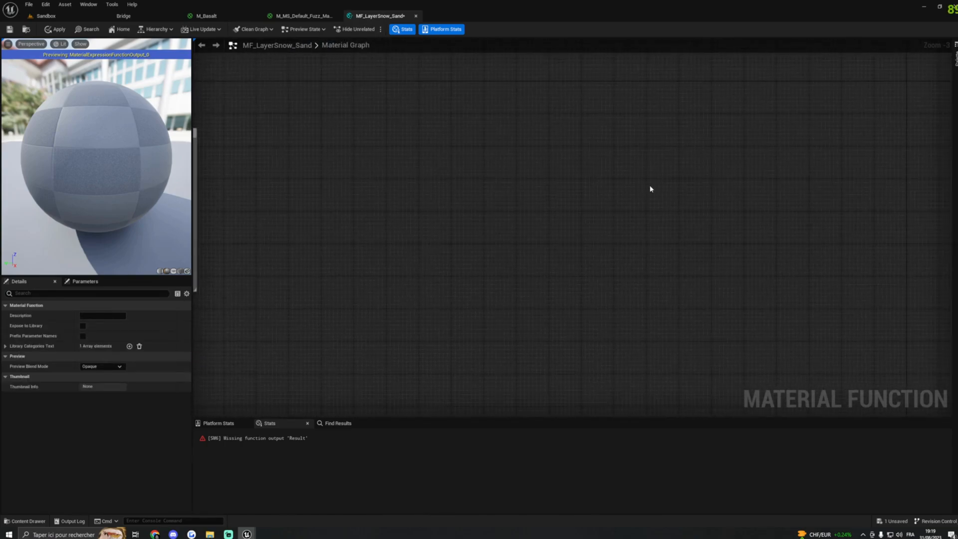
pyautogui.moveTo(581, 185); pyautogui.dragTo(717, 212, button='right')
pyautogui.moveTo(524, 165); pyautogui.dragTo(594, 173, button='right')
pyautogui.moveTo(671, 201); pyautogui.dragTo(523, 194, button='right')
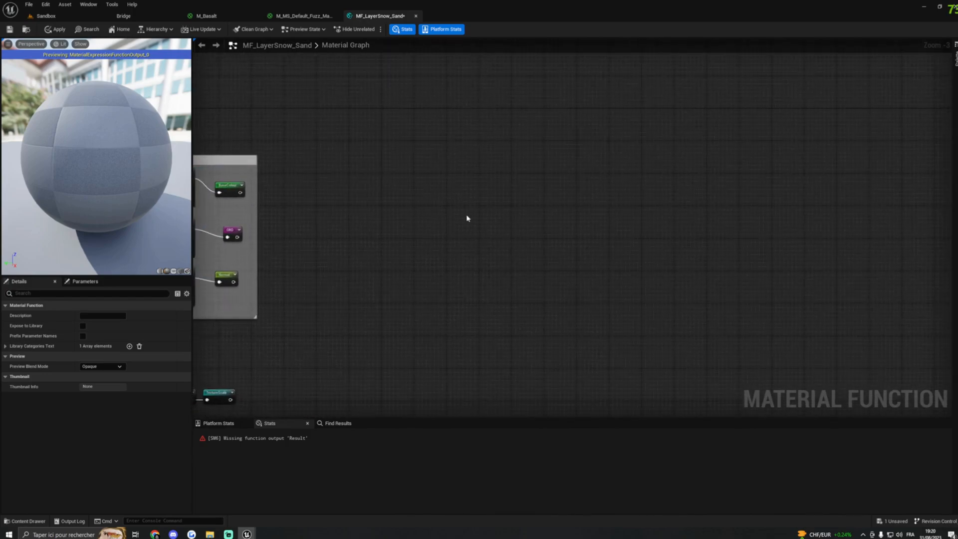
pyautogui.rightClick(446, 178)
pyautogui.write('Worldalig')
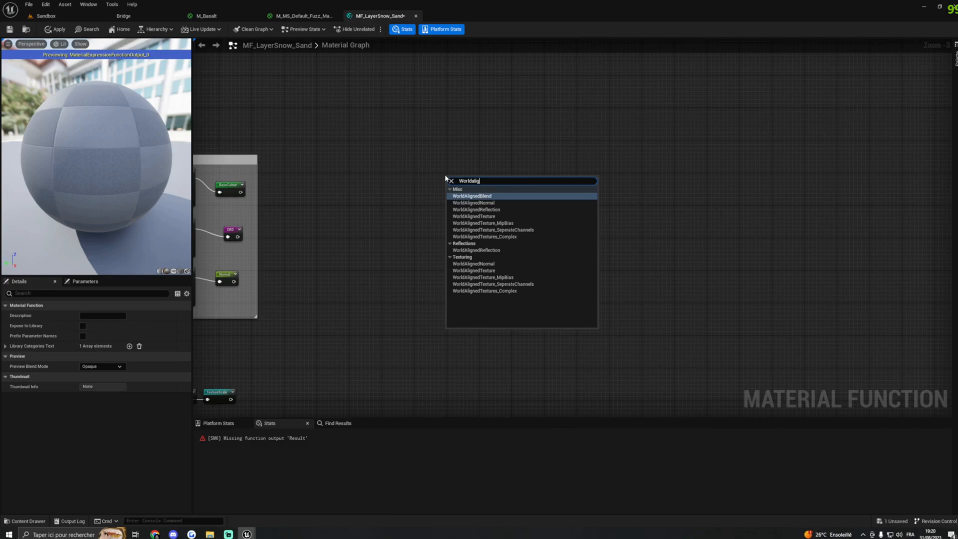
pyautogui.press('Down')
pyautogui.press('Down')
pyautogui.press('Down')
pyautogui.press('Return')
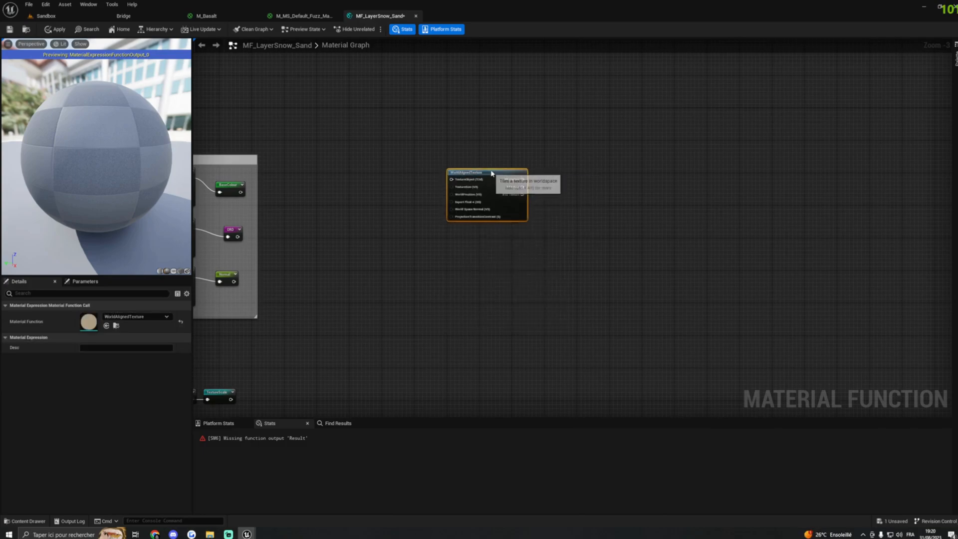
# Add two copies of the WorldAlignedTexture node and stack them below the original.
pyautogui.hotkey('ctrl', 'v')
pyautogui.hotkey('ctrl', 'v')
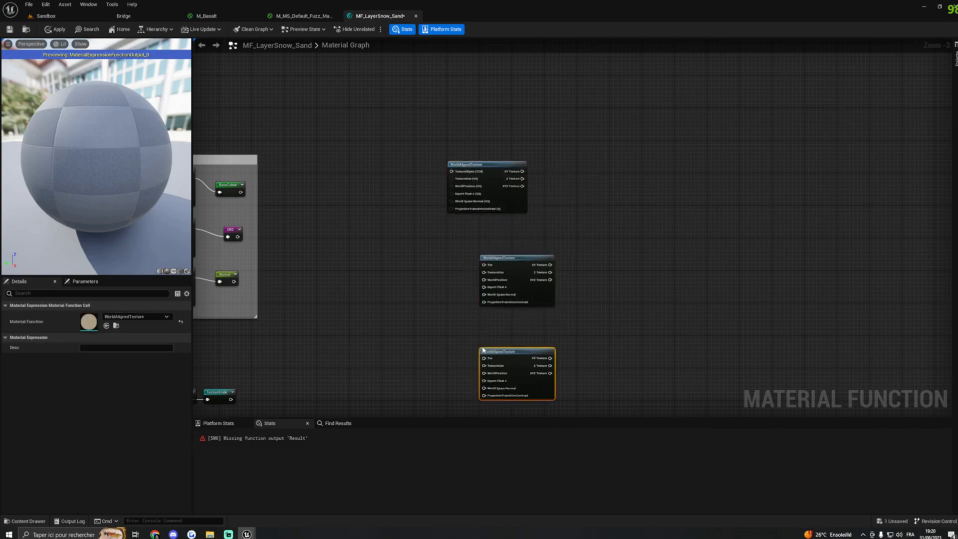
pyautogui.moveTo(494, 257); pyautogui.dragTo(471, 232)
pyautogui.moveTo(491, 350); pyautogui.dragTo(480, 310)
# Add a BaseColour reroute node and connect it to the TextureObject input of the upper WorldAlignedTexture node.
pyautogui.moveTo(571, 224); pyautogui.dragTo(709, 224, button='right')
pyautogui.rightClick(526, 177)
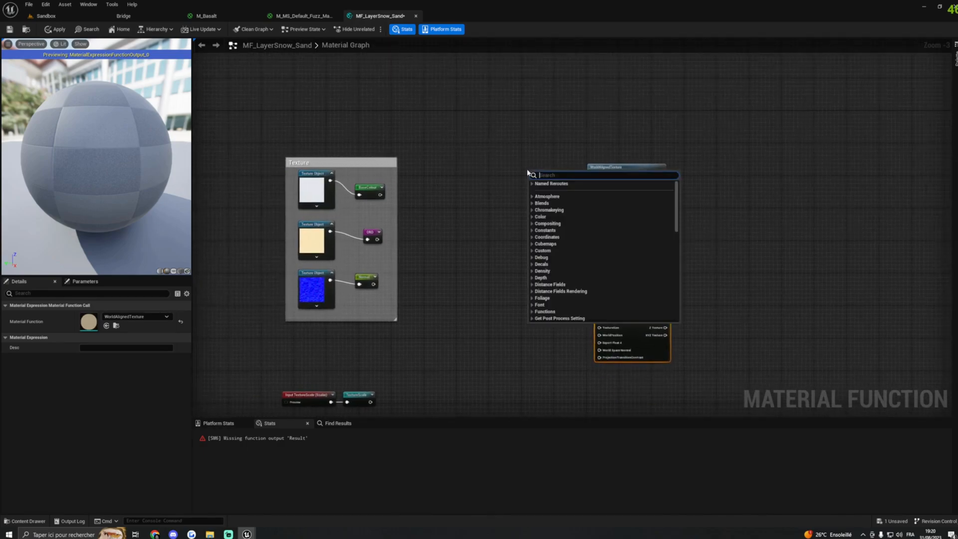
pyautogui.write('basecx')
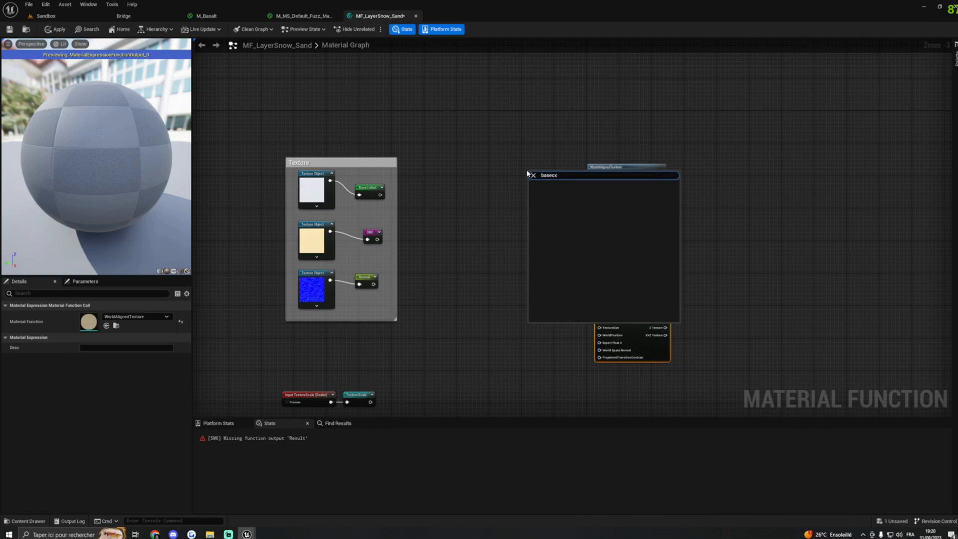
pyautogui.press('BackSpace')
pyautogui.click(548, 191)
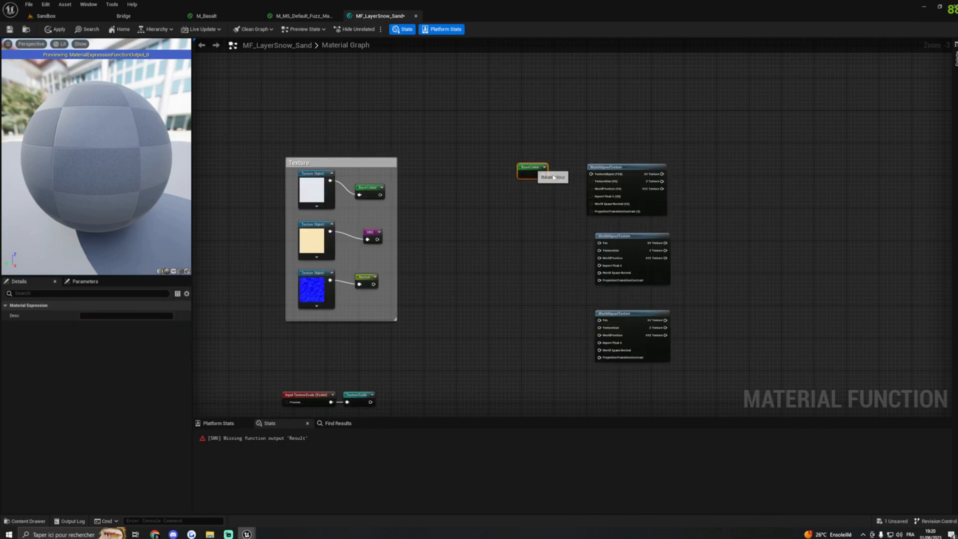
pyautogui.moveTo(543, 174); pyautogui.dragTo(592, 177)
# Add an ORD reroute node beside the middle WorldAlignedTexture node.
pyautogui.moveTo(531, 243); pyautogui.dragTo(528, 216, button='right')
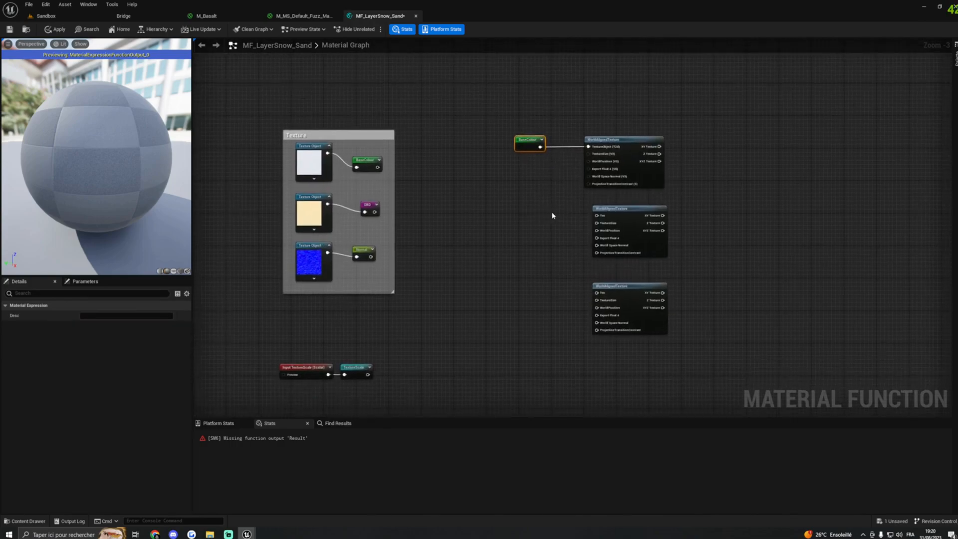
pyautogui.rightClick(550, 213)
pyautogui.write('ord')
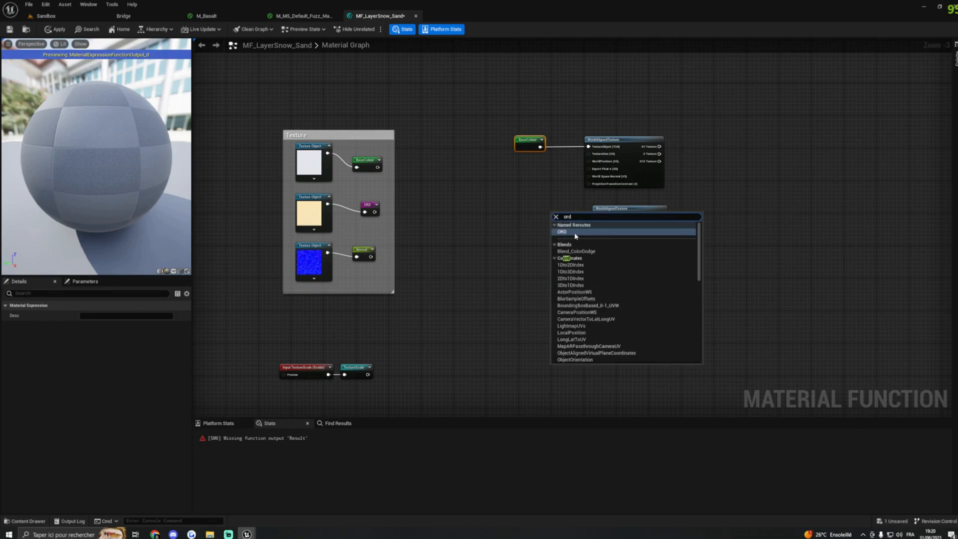
pyautogui.press('Return')
# Add a Normal reroute node and connect it to the Tex input of the lower WorldAlignedTexture node.
pyautogui.rightClick(529, 299)
pyautogui.write('normazl')
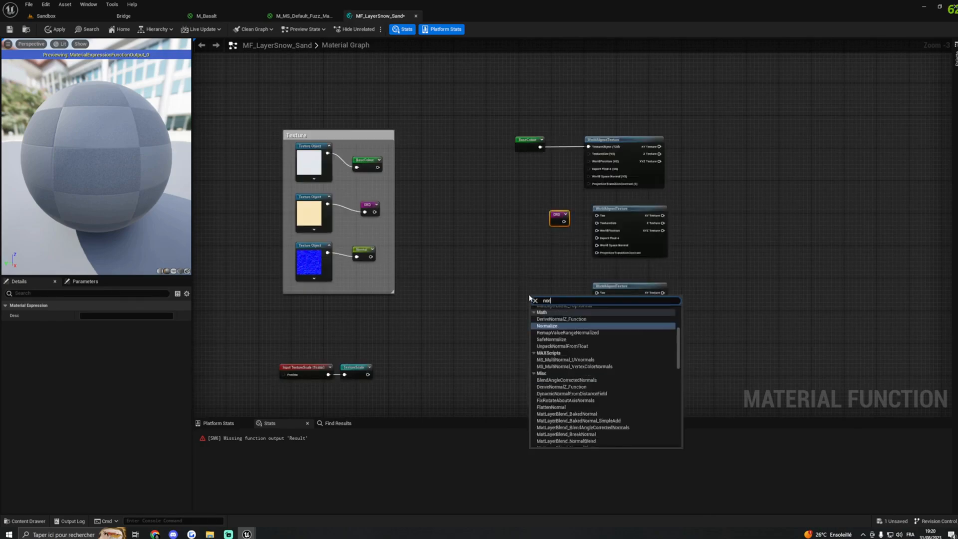
pyautogui.press('BackSpace')
pyautogui.press('BackSpace')
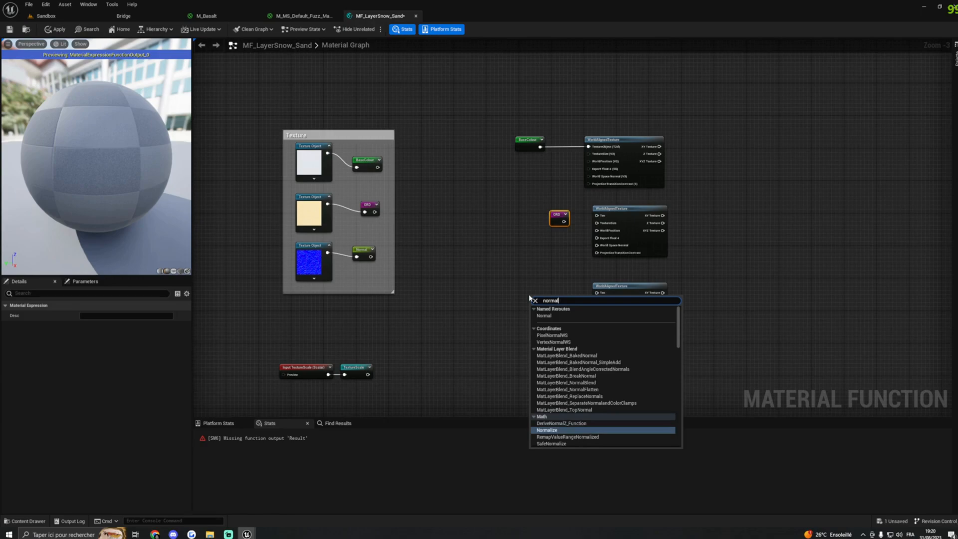
pyautogui.click(544, 316)
pyautogui.moveTo(548, 305)
pyautogui.mouseDown()
pyautogui.moveTo(602, 303)
pyautogui.moveTo(596, 292)
pyautogui.moveTo(563, 295)
pyautogui.mouseUp()
# Connect the ORD reroute to the middle WorldAlignedTexture's Tex input and align the three reroute nodes beside their texture nodes.
pyautogui.moveTo(562, 223)
pyautogui.mouseDown()
pyautogui.moveTo(597, 215)
pyautogui.moveTo(554, 209)
pyautogui.mouseUp()
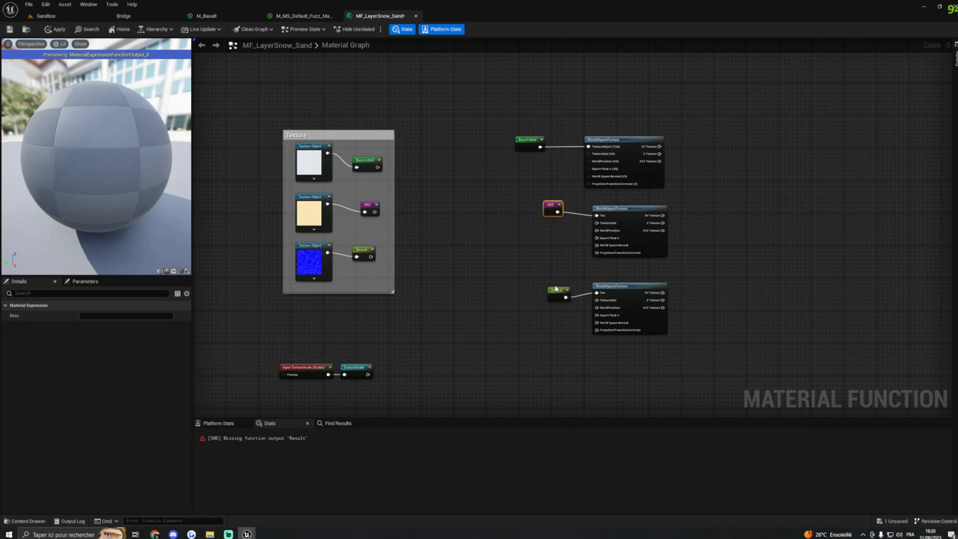
pyautogui.moveTo(555, 288); pyautogui.dragTo(551, 281)
pyautogui.moveTo(354, 386); pyautogui.dragTo(392, 360, button='right')
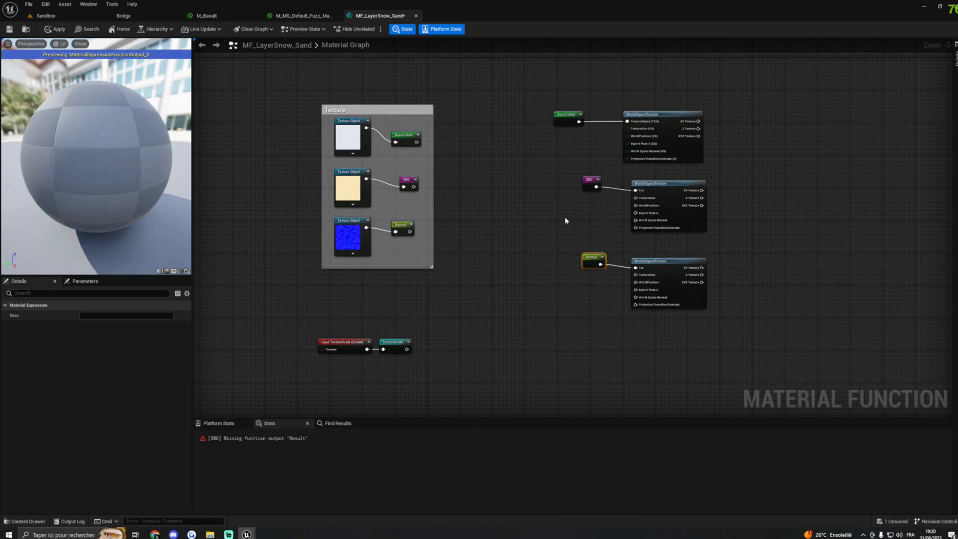
pyautogui.moveTo(566, 112); pyautogui.dragTo(585, 117)
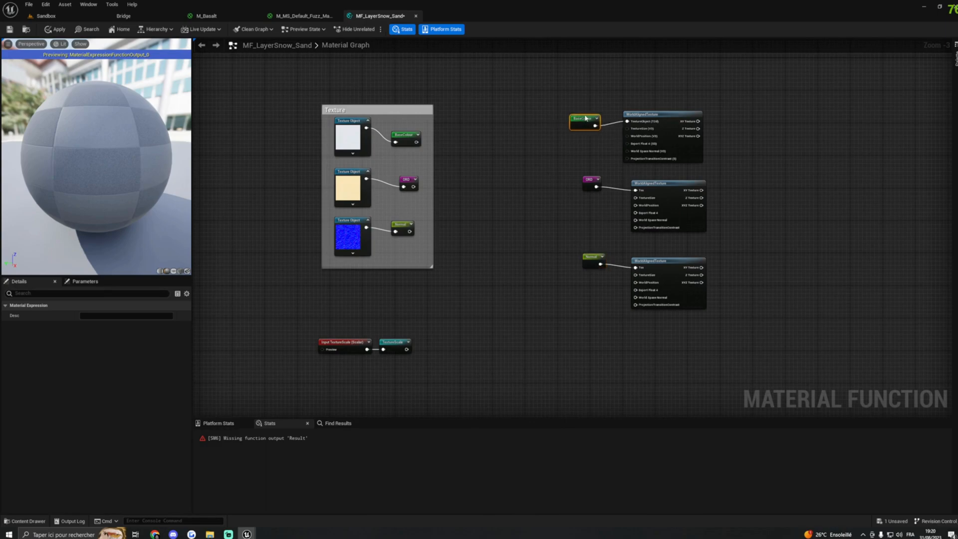
# Add a TextureScale reroute node below BaseColour and connect it to the upper WorldAlignedTexture's TextureSize input.
pyautogui.rightClick(568, 155)
pyautogui.write('texture')
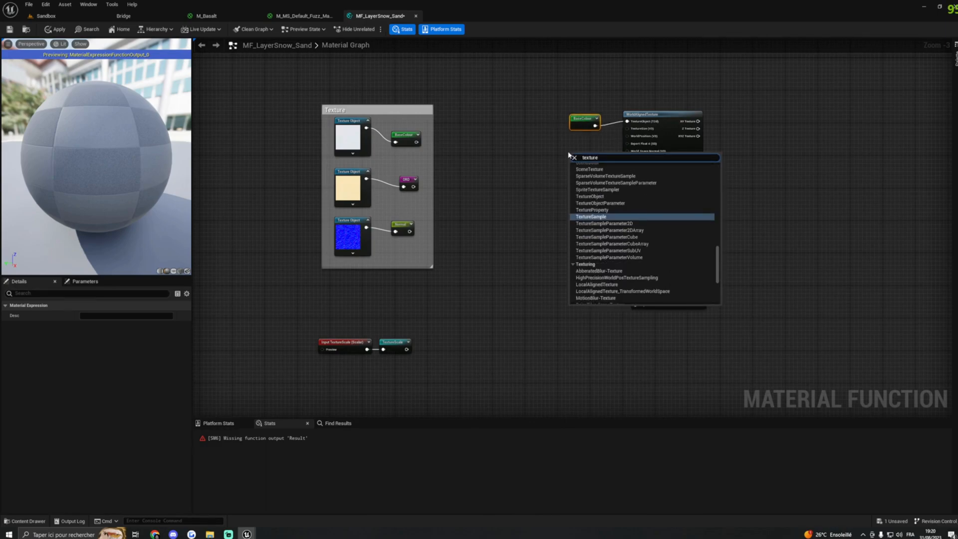
pyautogui.scroll(9, 632, 193)
pyautogui.moveTo(717, 222); pyautogui.dragTo(716, 155)
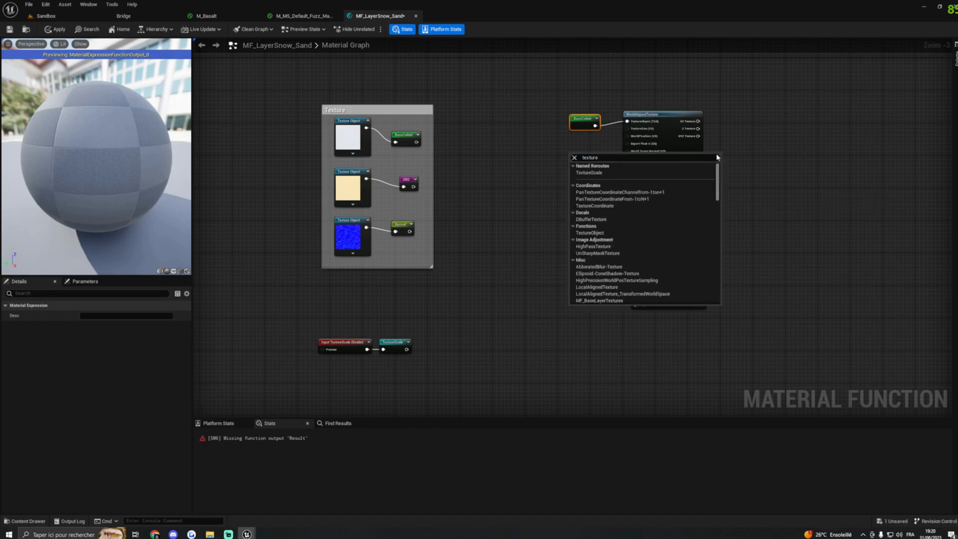
pyautogui.click(589, 173)
pyautogui.moveTo(583, 152); pyautogui.dragTo(627, 128)
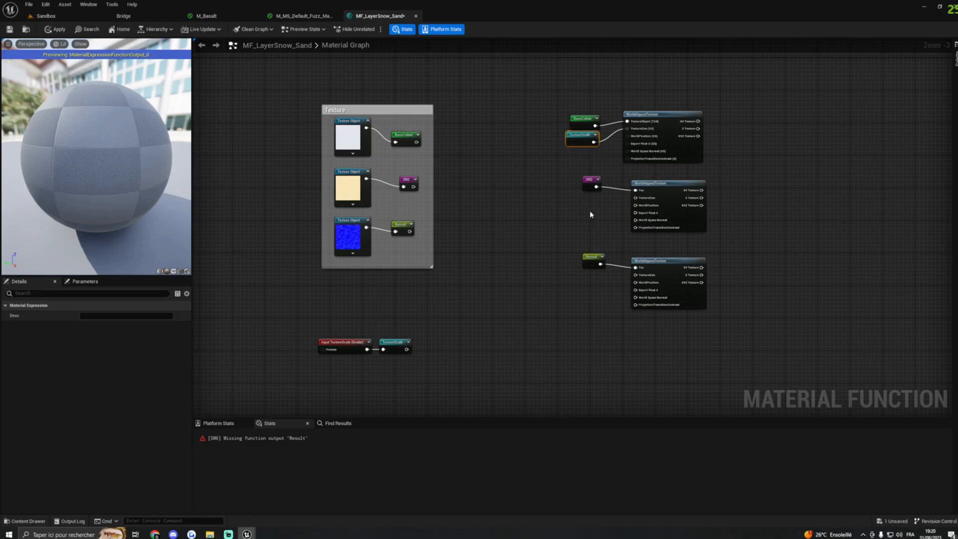
# Duplicate the TextureScale reroute for the middle and lower WorldAlignedTexture nodes and connect each copy to TextureSize.
pyautogui.hotkey('ctrl', 'v')
pyautogui.moveTo(598, 205); pyautogui.dragTo(636, 198)
pyautogui.moveTo(616, 281); pyautogui.dragTo(635, 275)
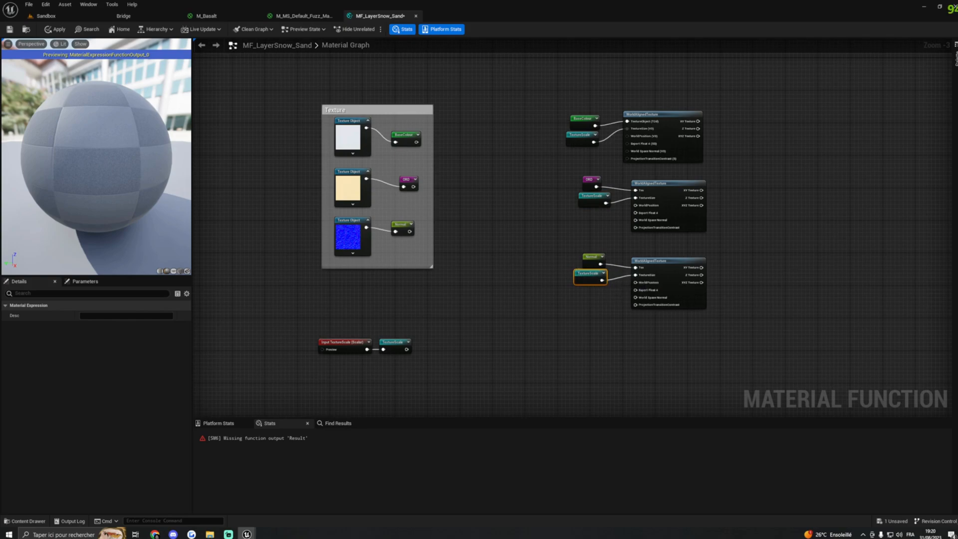
# Add a Multiply node beside the upper WorldAlignedTexture and connect its XYZ Texture output to input A.
pyautogui.moveTo(814, 235); pyautogui.dragTo(705, 234, button='right')
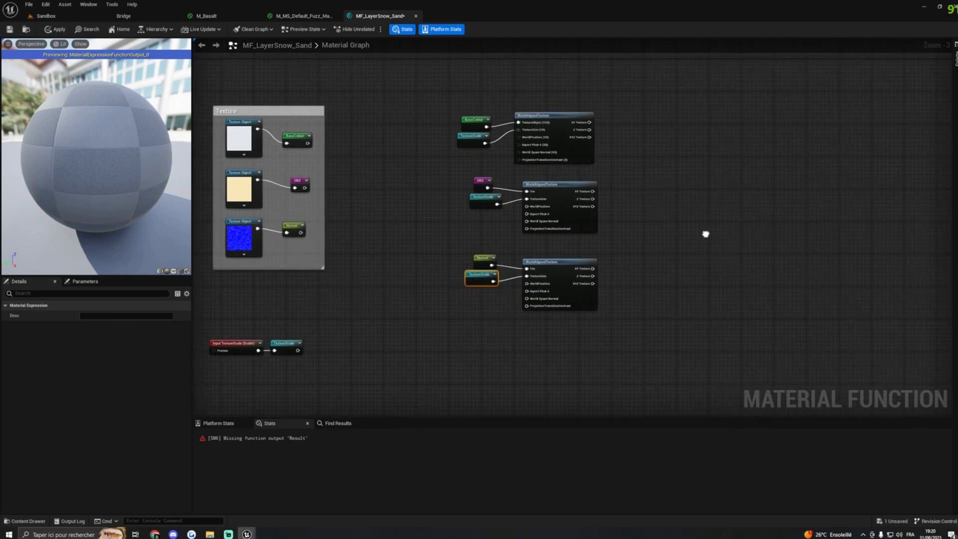
pyautogui.moveTo(665, 137); pyautogui.dragTo(611, 172, button='right')
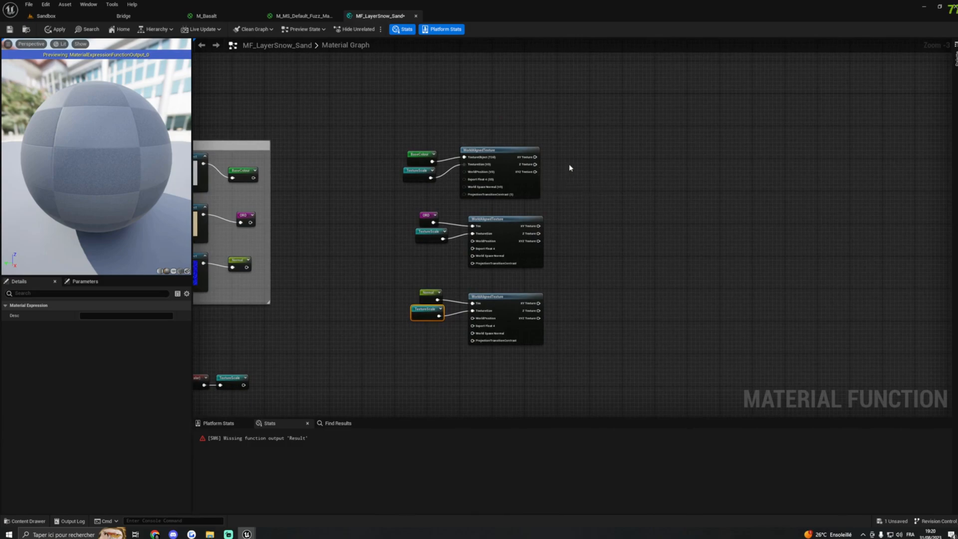
pyautogui.click(591, 170)
pyautogui.moveTo(598, 166); pyautogui.dragTo(594, 147)
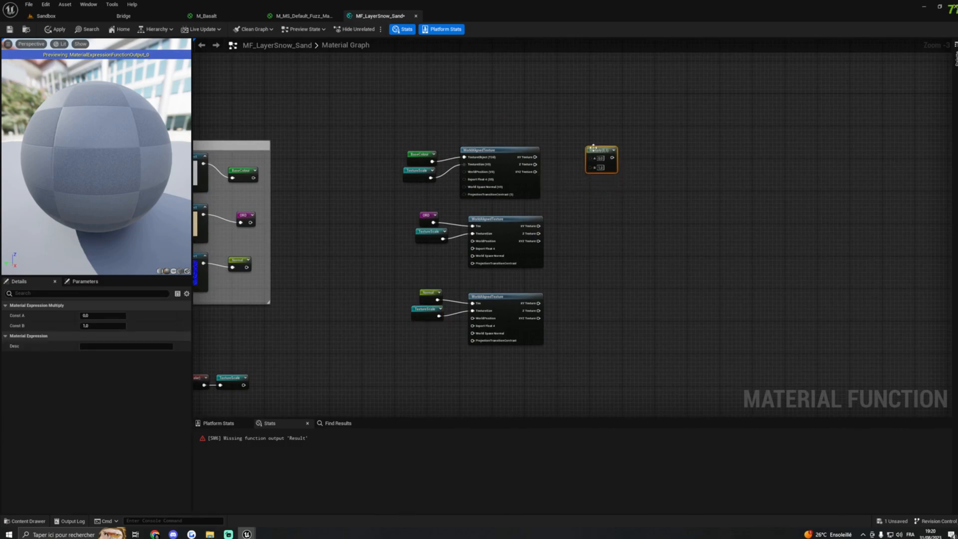
pyautogui.moveTo(536, 172); pyautogui.dragTo(591, 158)
pyautogui.moveTo(597, 151); pyautogui.dragTo(613, 155)
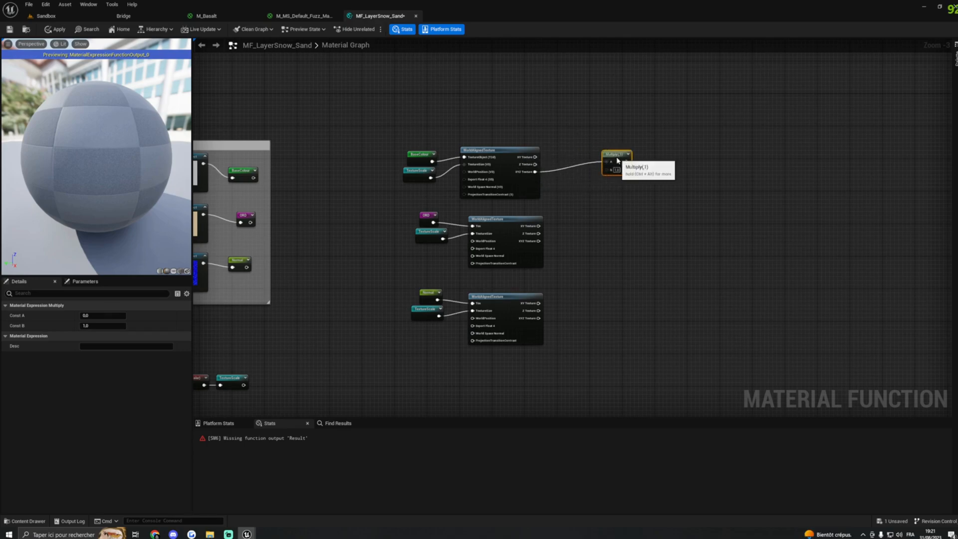
# Add a FunctionInput node below the Multiply node, set its type to Function Input Scalar and name it Brightness.
pyautogui.moveTo(572, 186); pyautogui.dragTo(568, 189, button='right')
pyautogui.rightClick(571, 193)
pyautogui.write('functio')
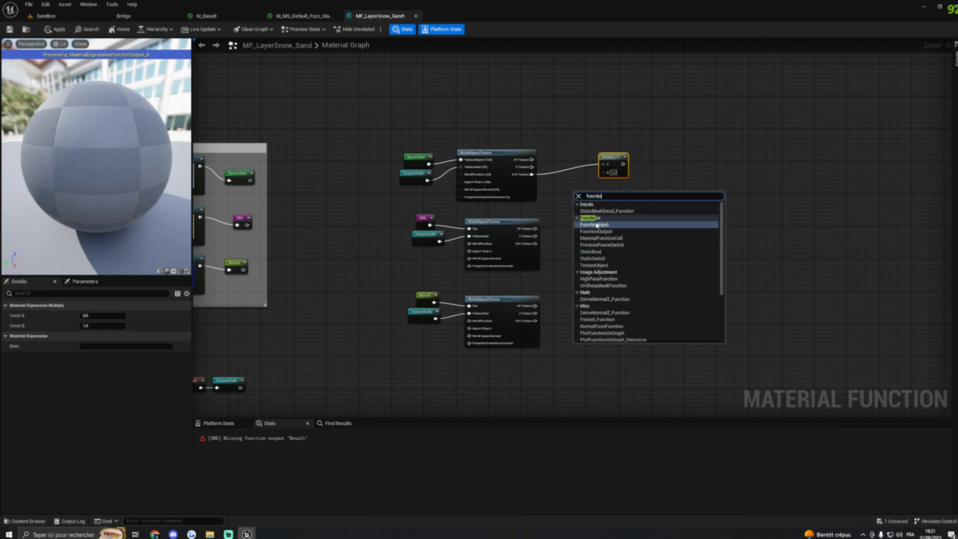
pyautogui.click(597, 225)
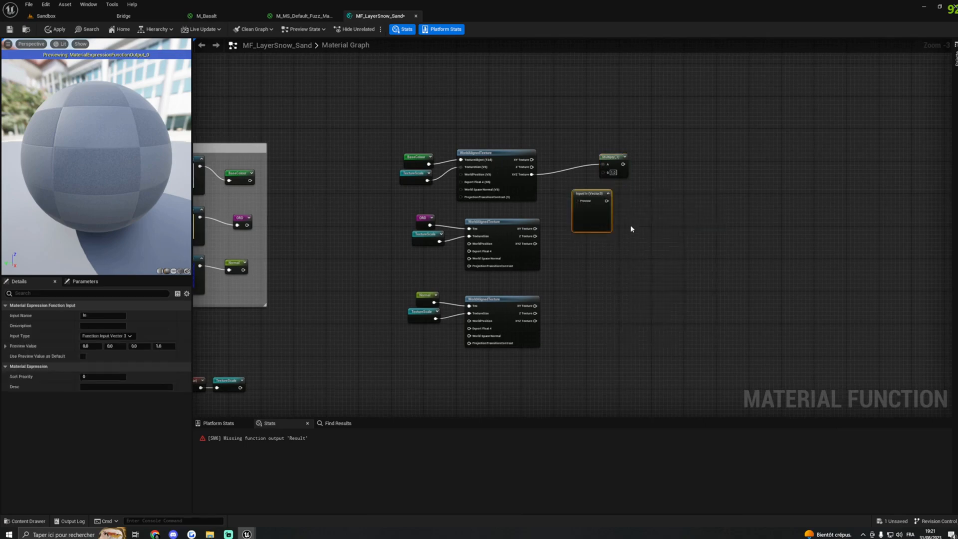
pyautogui.click(118, 338)
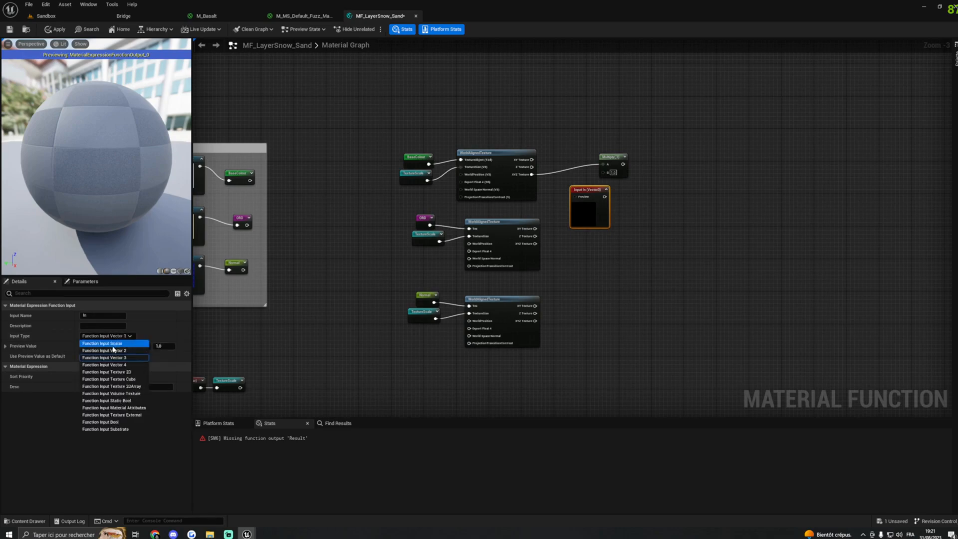
pyautogui.click(100, 344)
pyautogui.click(102, 316)
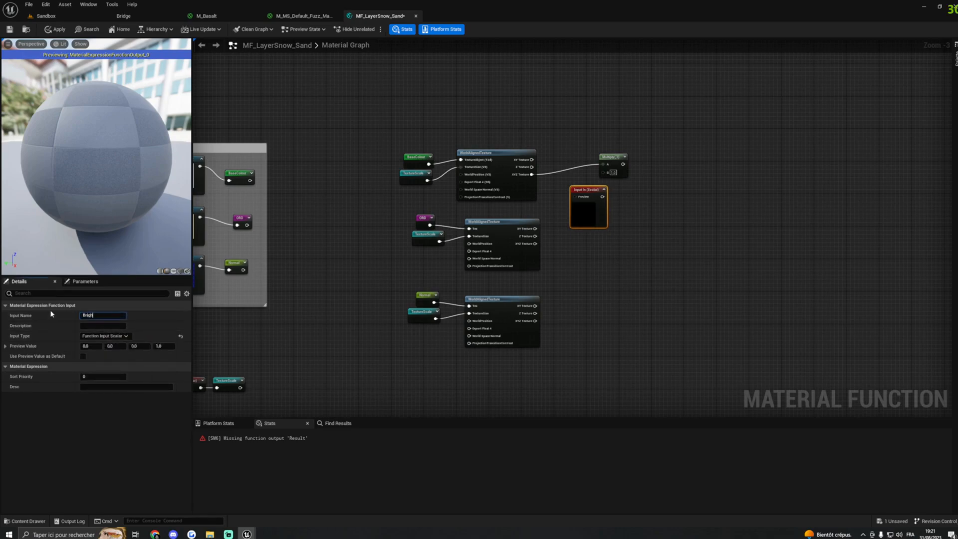
pyautogui.write('Brightness')
pyautogui.press('Return')
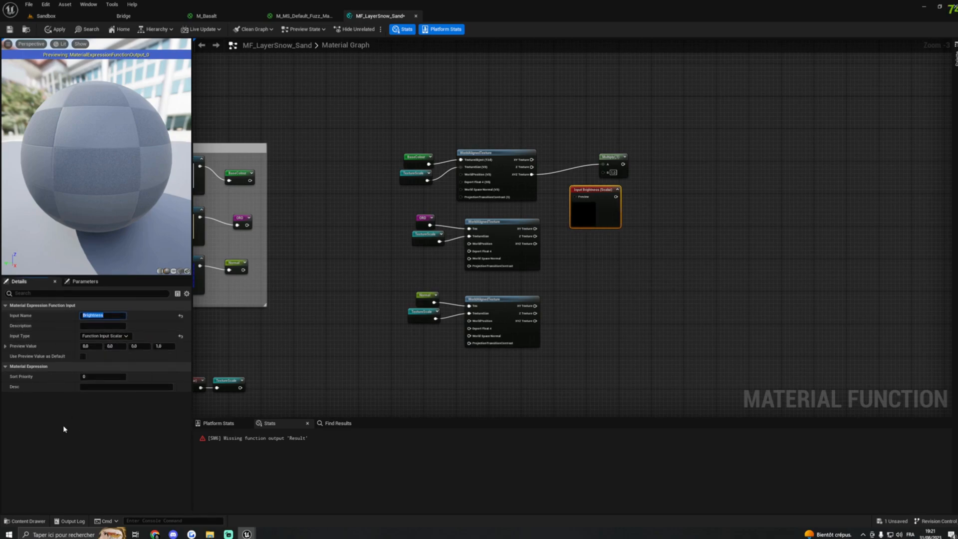
# Collapse the Brightness input's preview, arrange it beside the Multiply node and connect it to input B.
pyautogui.moveTo(609, 203); pyautogui.dragTo(569, 183)
pyautogui.click(598, 182)
pyautogui.moveTo(631, 167); pyautogui.dragTo(639, 182, button='right')
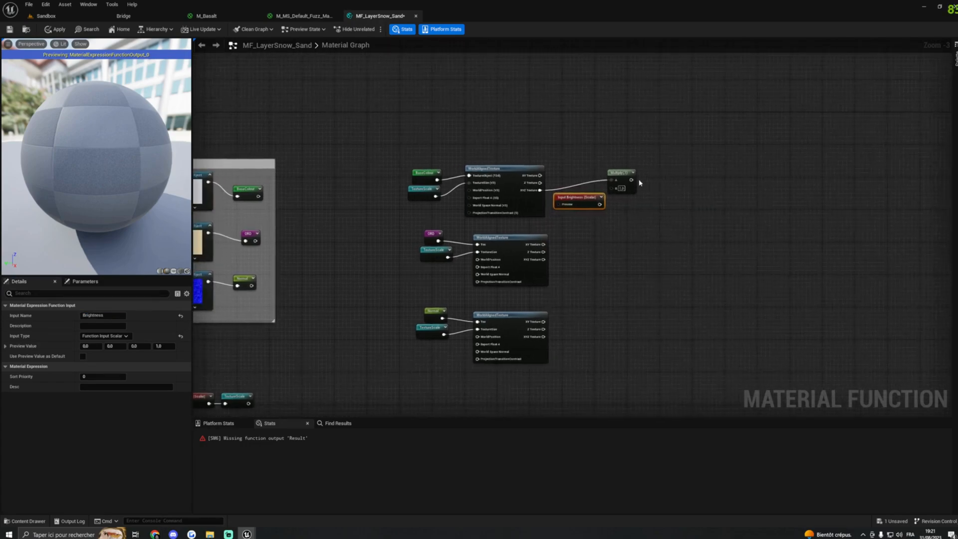
pyautogui.moveTo(618, 175); pyautogui.dragTo(632, 175)
pyautogui.moveTo(599, 204); pyautogui.dragTo(583, 193)
# Add a MakeMaterialAttributes node before the output node and connect the Multiply result to its BaseColor input.
pyautogui.moveTo(667, 210); pyautogui.dragTo(584, 210, button='right')
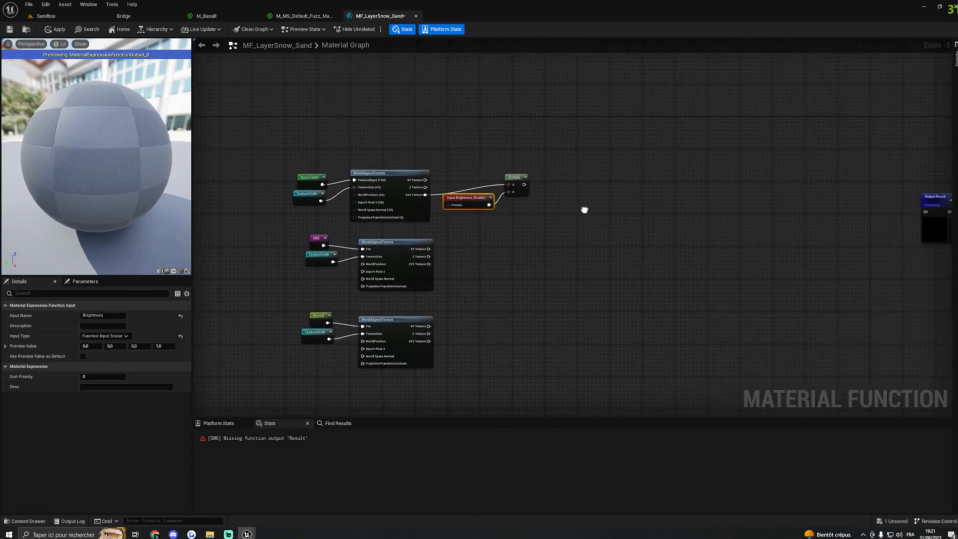
pyautogui.rightClick(636, 195)
pyautogui.write('mak')
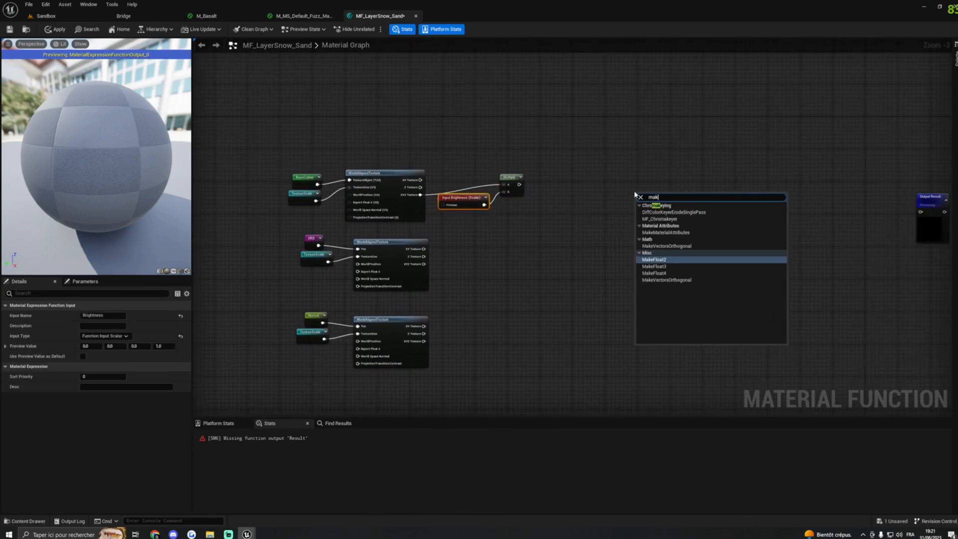
pyautogui.write('eat')
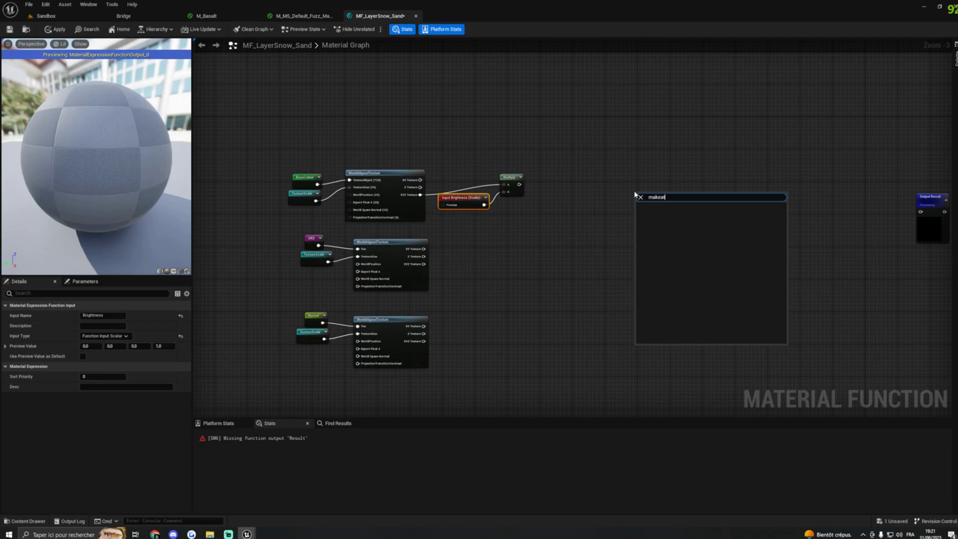
pyautogui.press('BackSpace')
pyautogui.press('BackSpace')
pyautogui.press('BackSpace')
pyautogui.press('BackSpace')
pyautogui.press('BackSpace')
pyautogui.press('BackSpace')
pyautogui.write('atr')
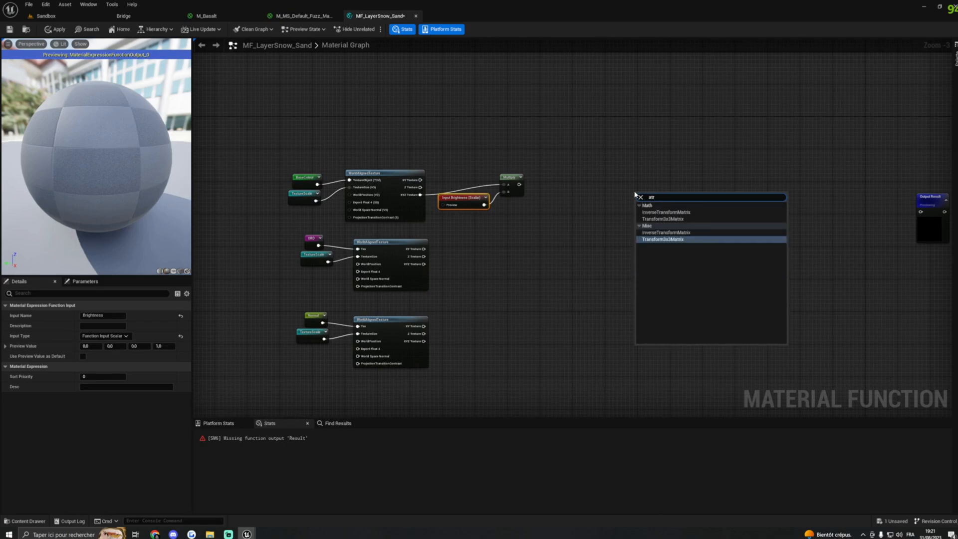
pyautogui.press('BackSpace')
pyautogui.write('tr')
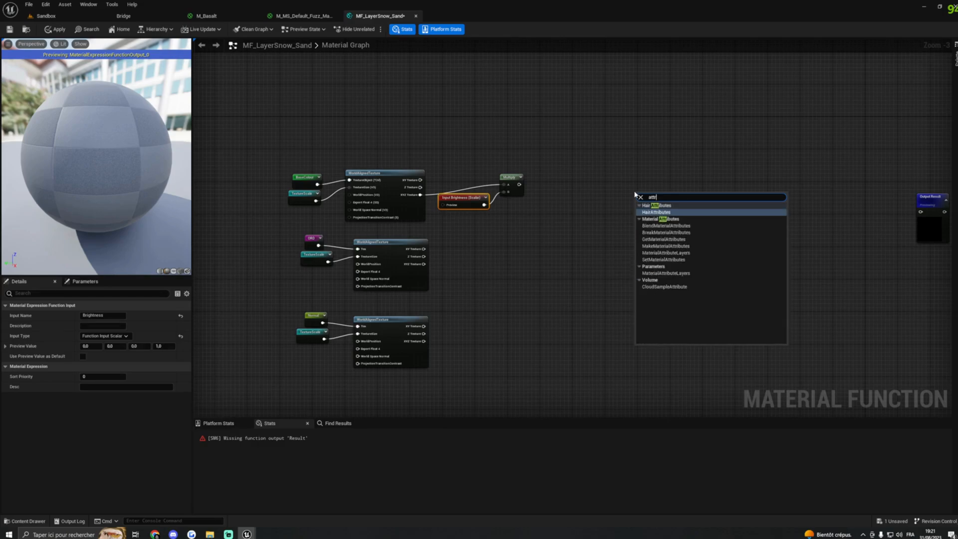
pyautogui.click(665, 246)
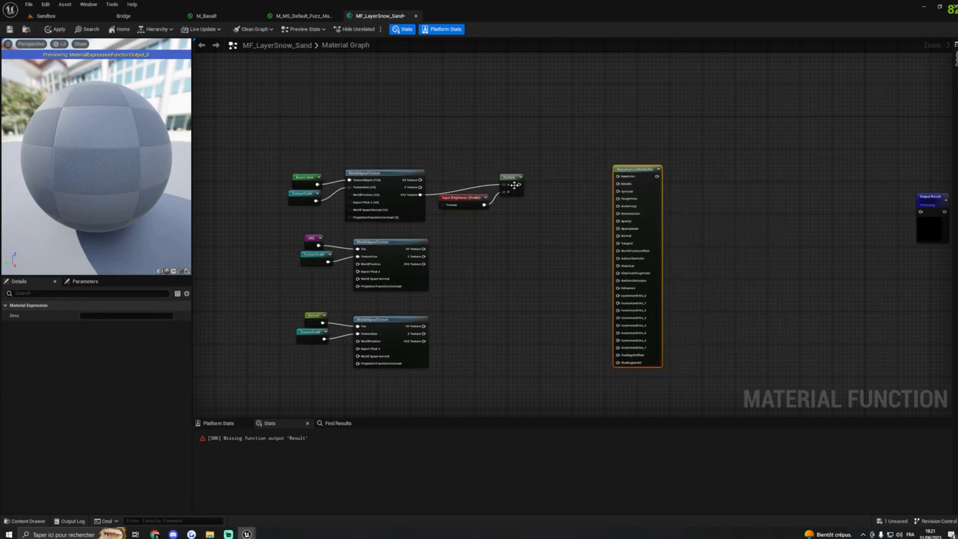
pyautogui.moveTo(519, 185); pyautogui.dragTo(619, 177)
pyautogui.moveTo(633, 170); pyautogui.dragTo(611, 173)
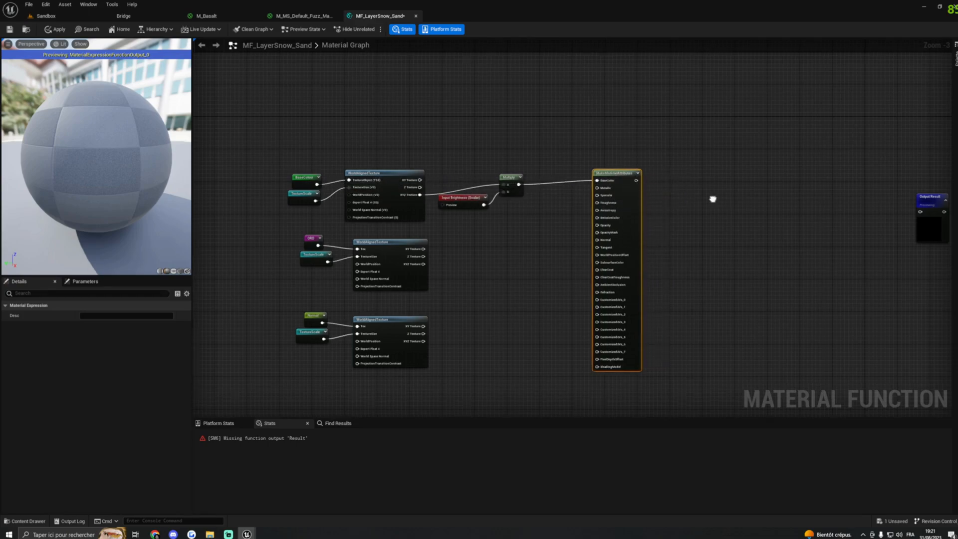
# Add a BreakOutFloat3Components node fed by the middle WorldAlignedTexture's XYZ Texture output.
pyautogui.moveTo(711, 199); pyautogui.dragTo(740, 171, button='right')
pyautogui.moveTo(698, 239); pyautogui.dragTo(727, 210, button='right')
pyautogui.moveTo(522, 252); pyautogui.dragTo(557, 246, button='right')
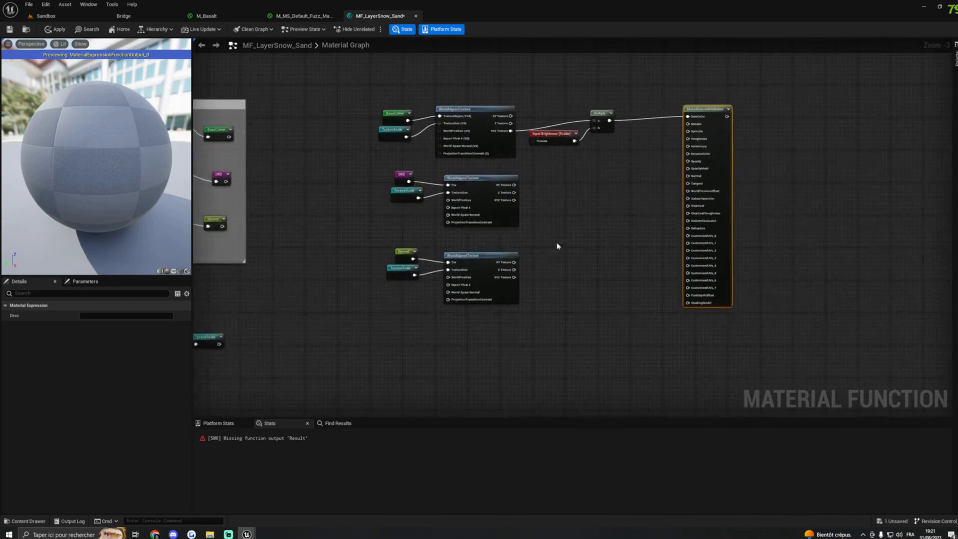
pyautogui.click(467, 183)
pyautogui.moveTo(452, 194); pyautogui.dragTo(427, 203, button='right')
pyautogui.moveTo(489, 206); pyautogui.dragTo(516, 202)
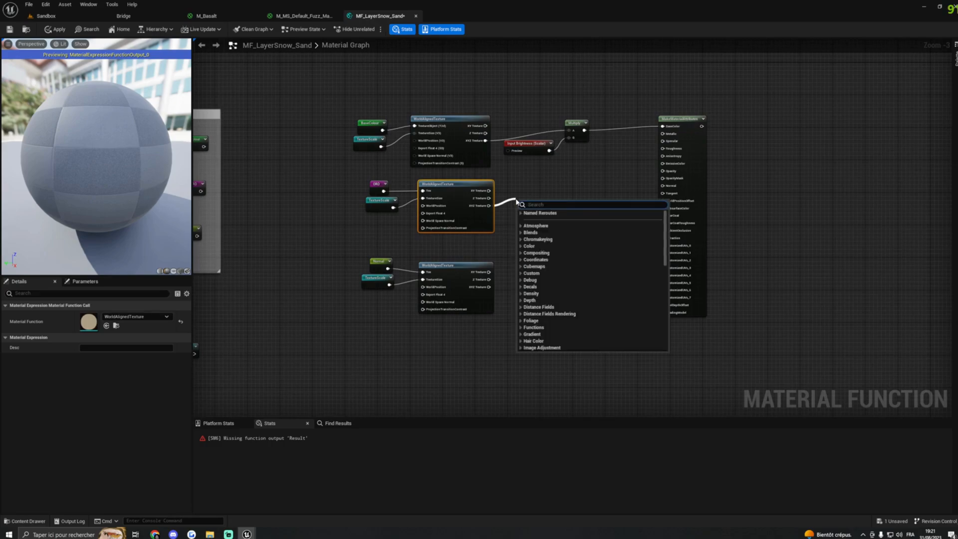
pyautogui.write('break')
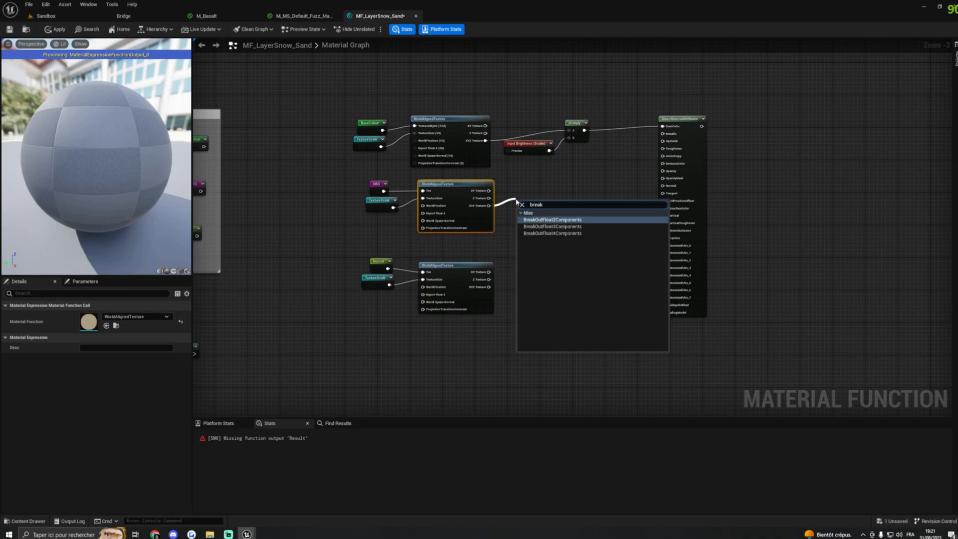
pyautogui.click(550, 227)
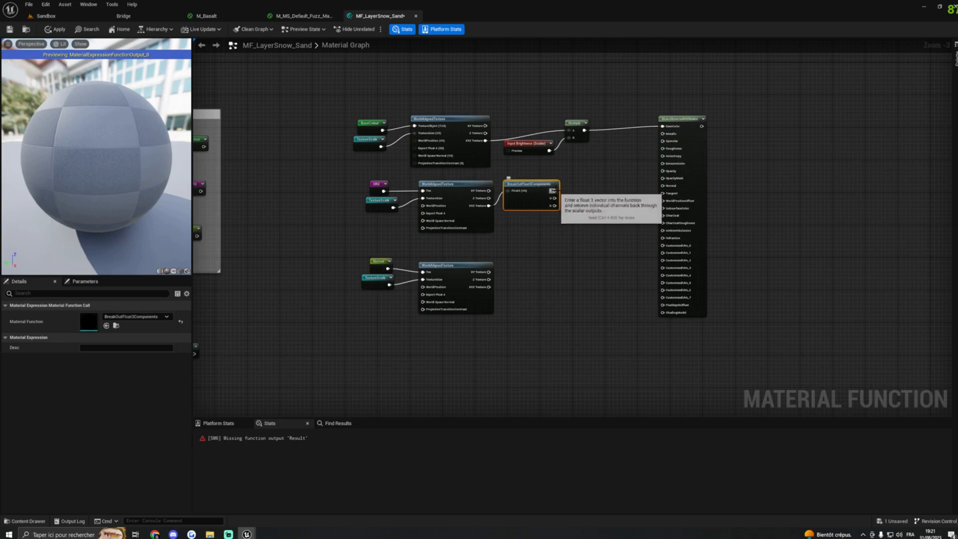
# Wire MakeMaterialAttributes: BreakOutFloat3Components' first output to AmbientOcclusion, second to Roughness, and the lower WorldAlignedTexture's XYZ Texture to Normal.
pyautogui.moveTo(554, 190); pyautogui.dragTo(661, 231)
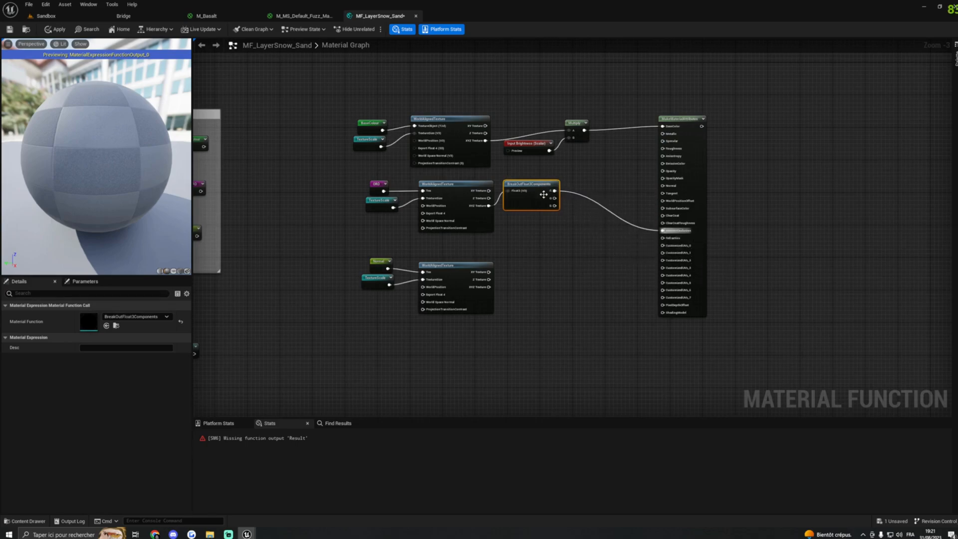
pyautogui.moveTo(554, 198); pyautogui.dragTo(663, 148)
pyautogui.moveTo(611, 283); pyautogui.dragTo(603, 256, button='right')
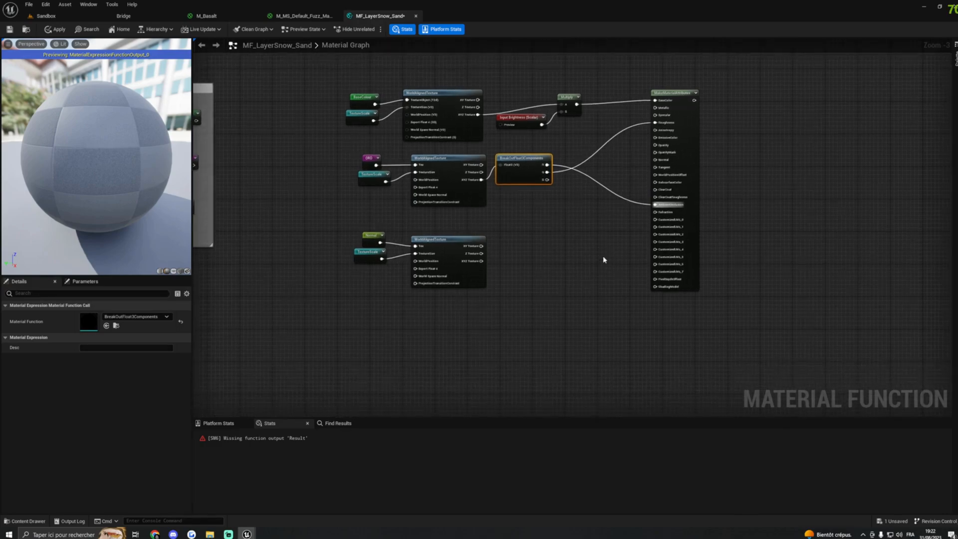
pyautogui.moveTo(569, 299); pyautogui.dragTo(586, 265, button='right')
pyautogui.moveTo(468, 223); pyautogui.dragTo(676, 126)
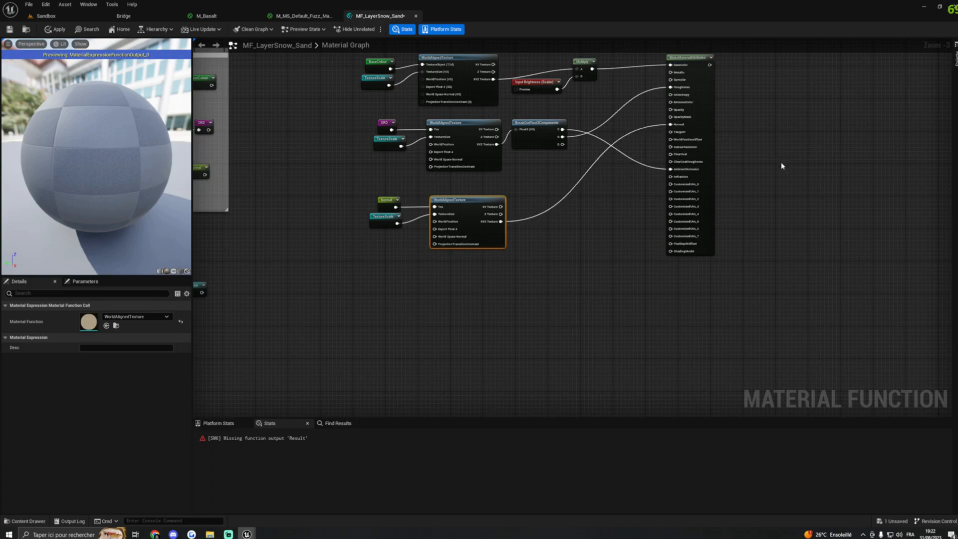
# Move the Output Result node beside MakeMaterialAttributes and connect the material attributes output to it.
pyautogui.press('Home')
pyautogui.moveTo(870, 204); pyautogui.dragTo(629, 186)
pyautogui.moveTo(629, 185); pyautogui.dragTo(602, 195, button='right')
pyautogui.moveTo(551, 192); pyautogui.dragTo(634, 198)
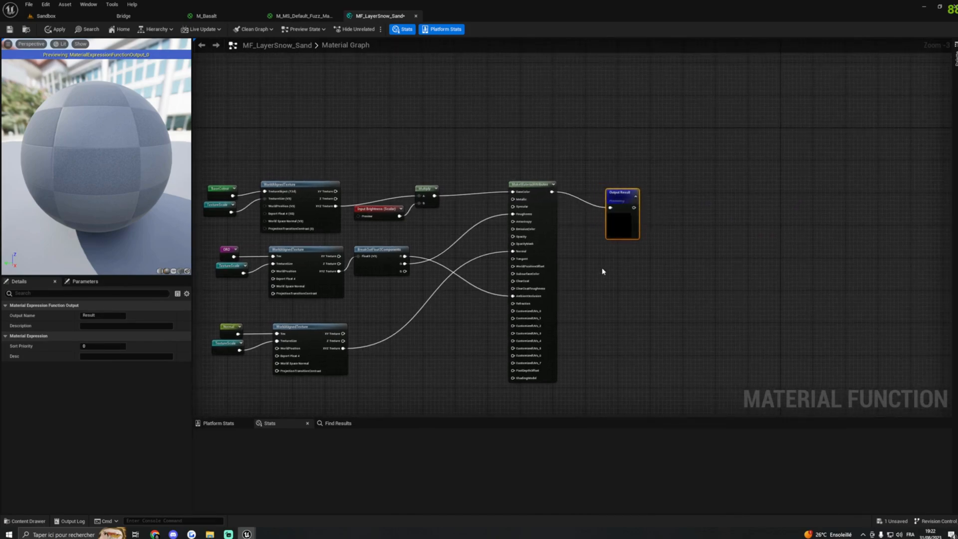
pyautogui.moveTo(603, 270); pyautogui.dragTo(701, 227, button='right')
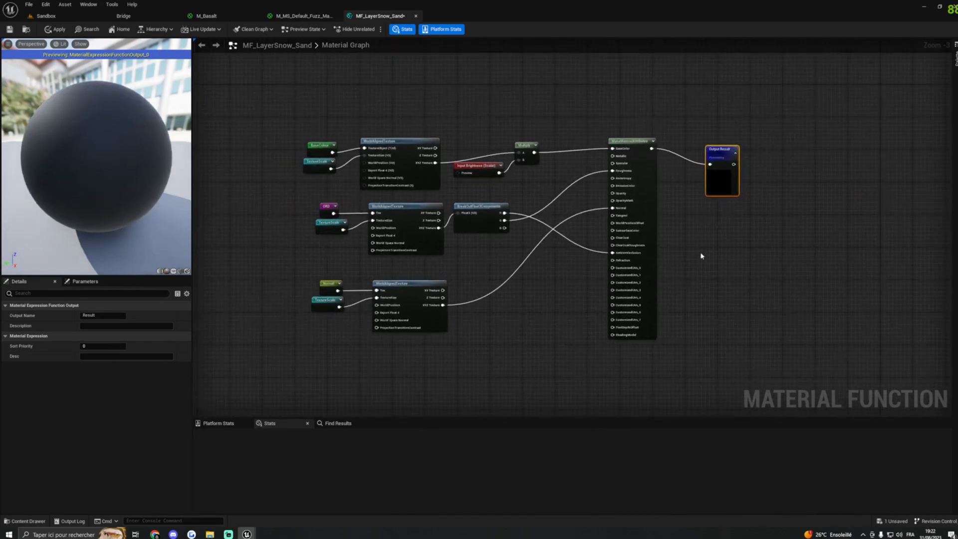
# Save the MF_LayerSnow_Sand material function.
pyautogui.click(9, 29)
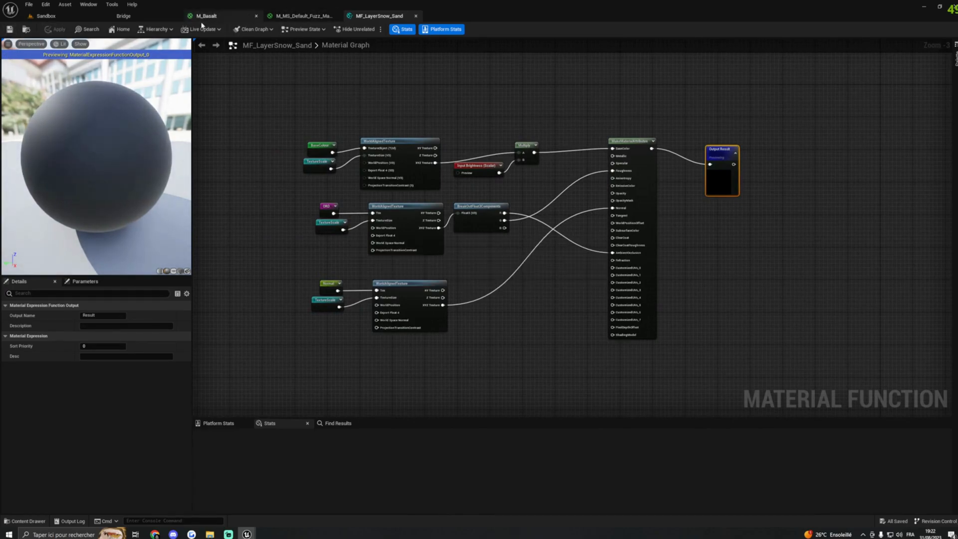
pyautogui.click(25, 521)
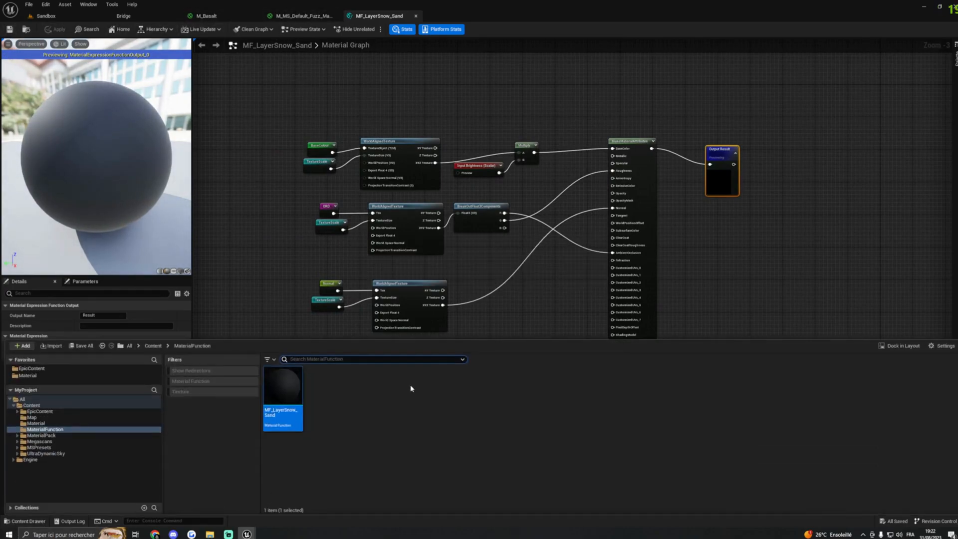
pyautogui.rightClick(345, 391)
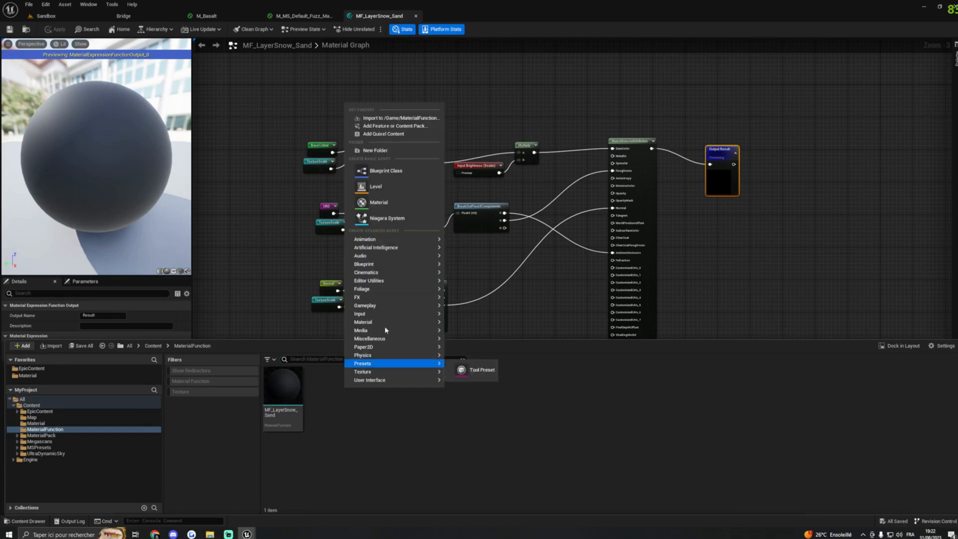
pyautogui.moveTo(378, 322)
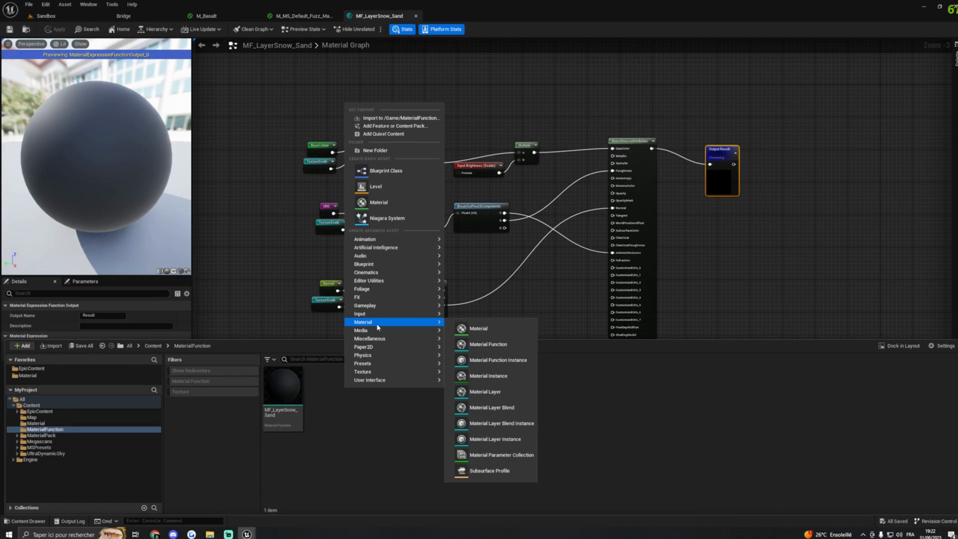
# In M_Basalt, move the Texture Sample and MakeMaterialAttributes nodes farther away from the material output node.
pyautogui.click(219, 19)
pyautogui.moveTo(432, 231); pyautogui.dragTo(415, 259, button='right')
pyautogui.moveTo(531, 201); pyautogui.dragTo(470, 226, button='right')
pyautogui.click(457, 185)
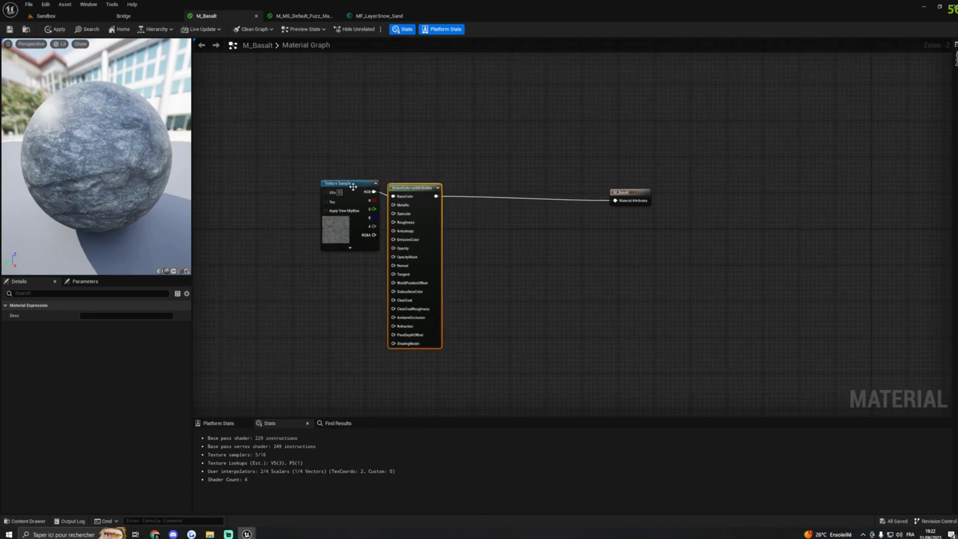
pyautogui.moveTo(353, 187); pyautogui.dragTo(330, 191)
pyautogui.moveTo(417, 189); pyautogui.dragTo(386, 190)
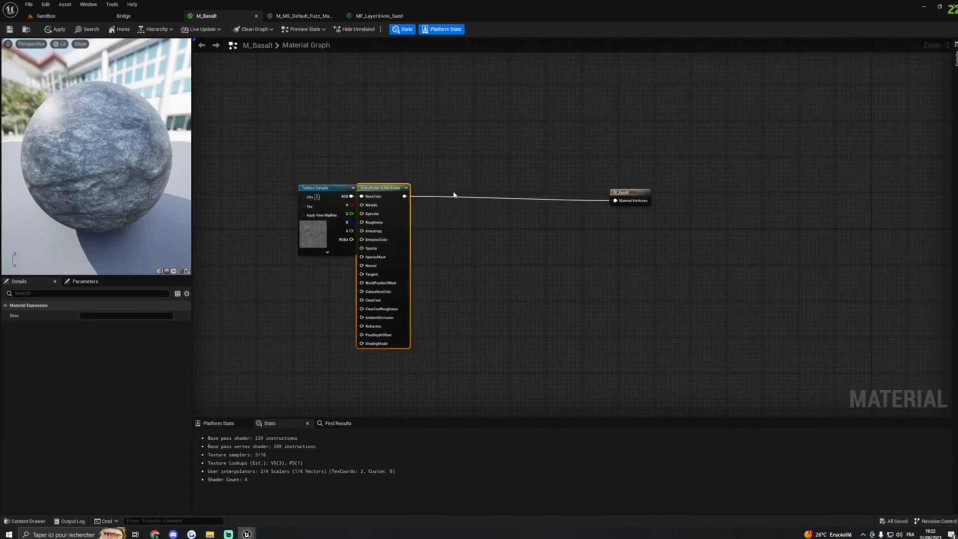
# Examine how the attributes reach the output in M_Basalt and M_MS_Default_Fuzz_Material, and view the rocks in the Sandbox level.
pyautogui.moveTo(404, 197); pyautogui.dragTo(458, 200)
pyautogui.click(475, 180)
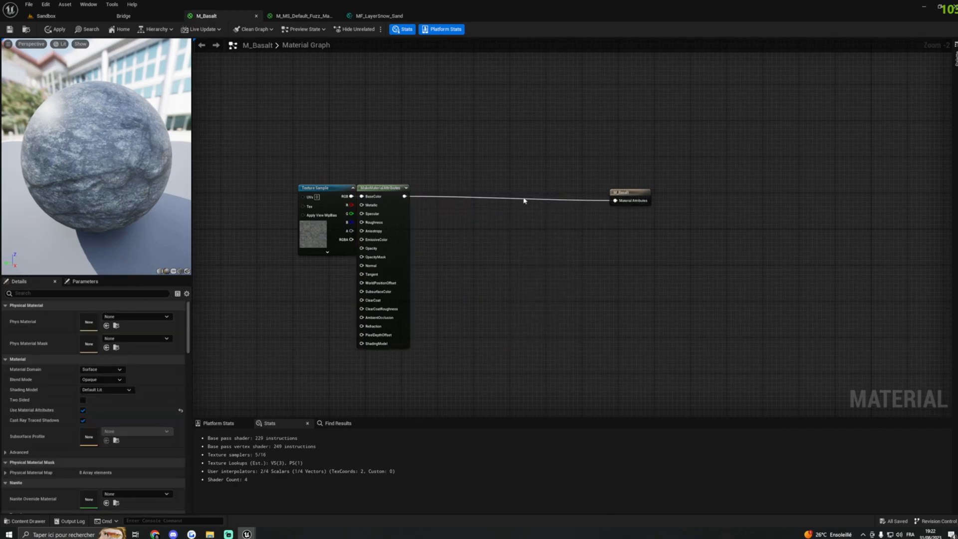
pyautogui.moveTo(523, 196); pyautogui.dragTo(617, 204)
pyautogui.click(304, 15)
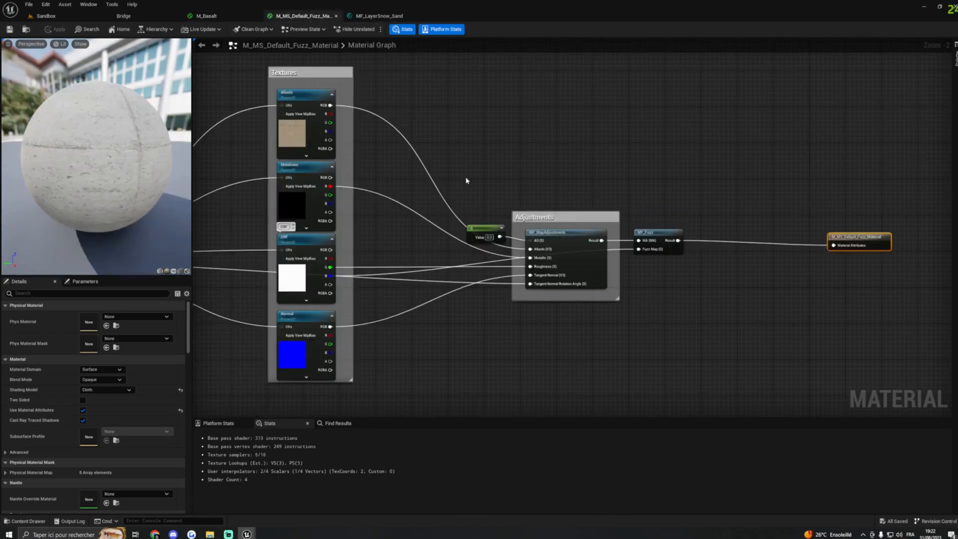
pyautogui.click(132, 16)
pyautogui.click(62, 18)
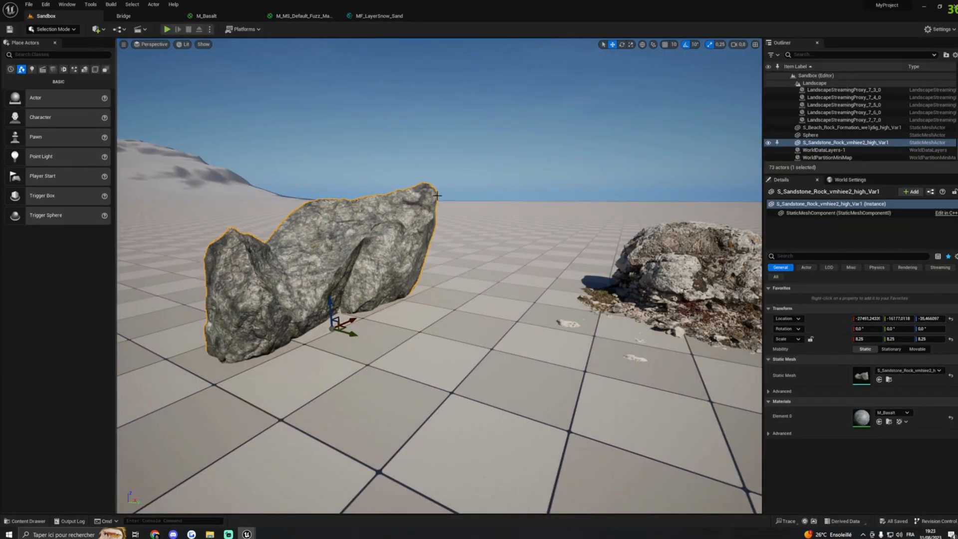
# Create a material function named MF_AddSnow_Sand in the MaterialFunction folder and open it for editing.
pyautogui.click(379, 16)
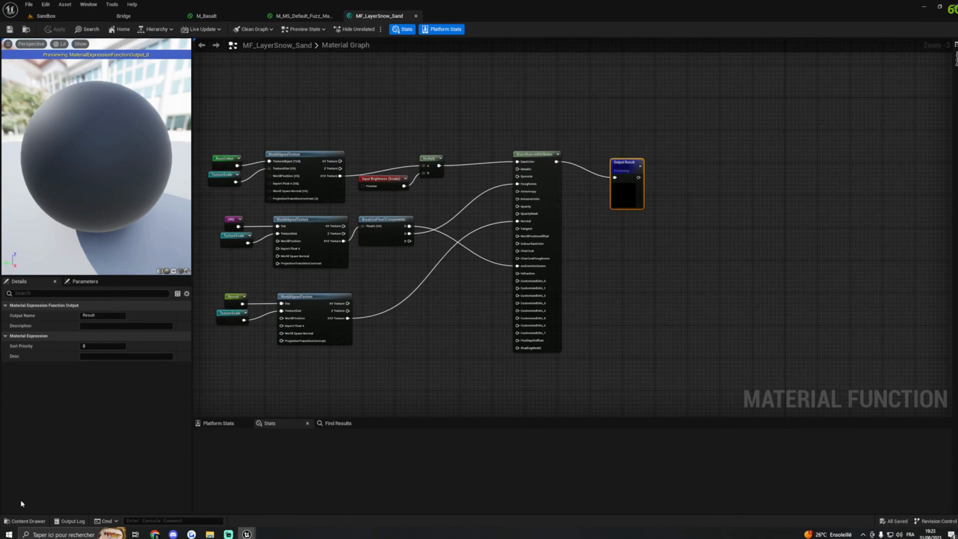
pyautogui.click(25, 521)
pyautogui.rightClick(328, 390)
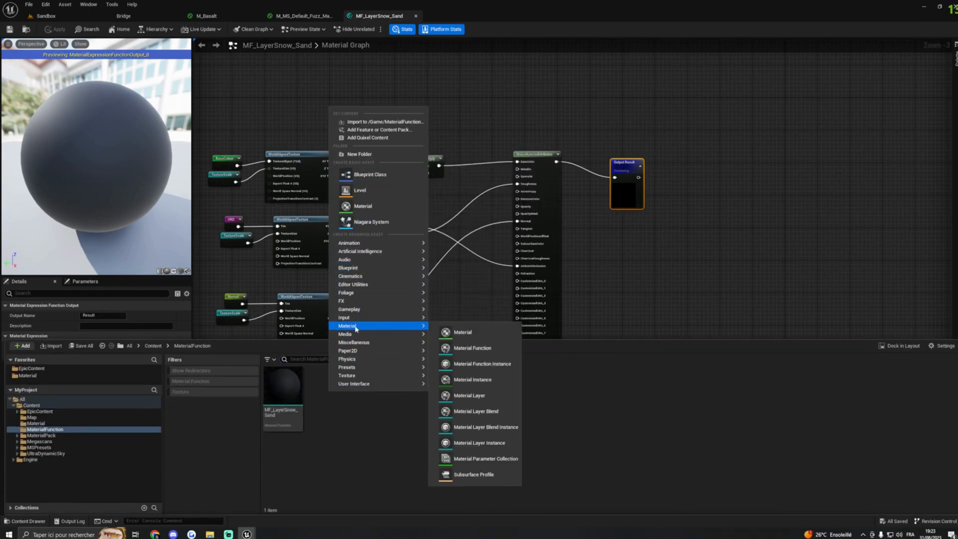
pyautogui.click(472, 347)
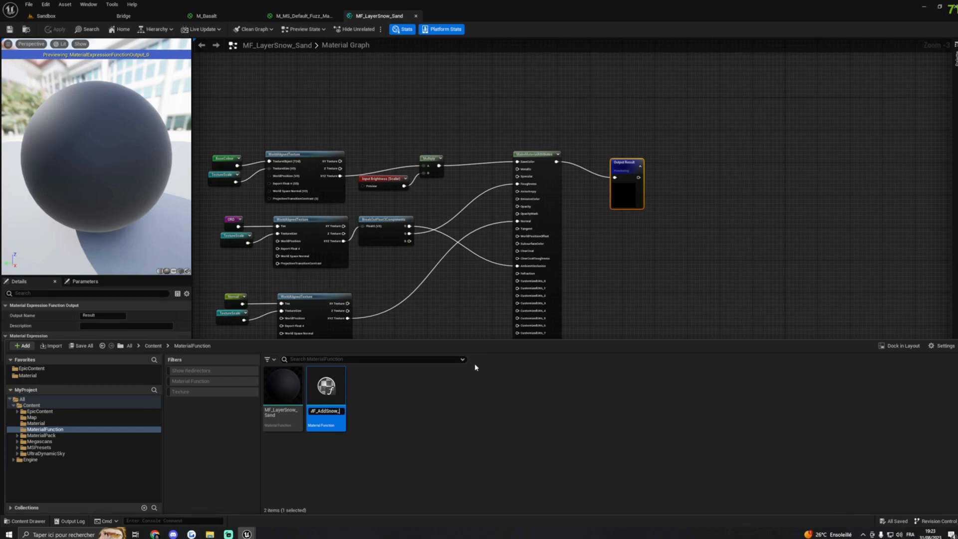
pyautogui.press('Return')
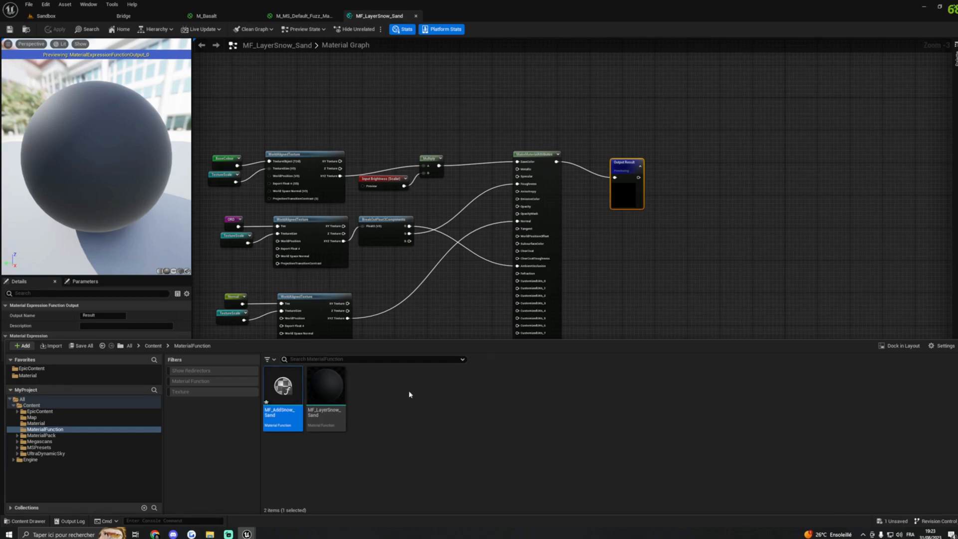
pyautogui.doubleClick(289, 416)
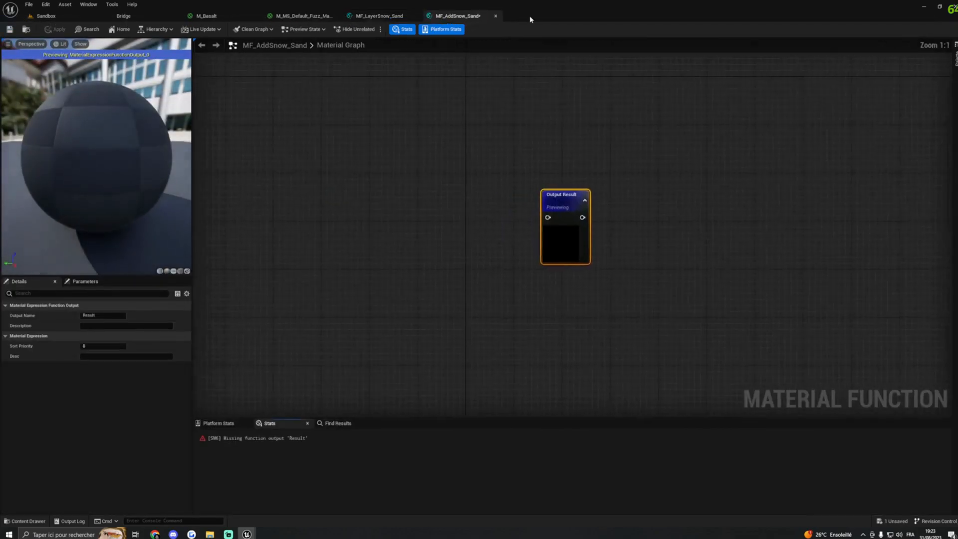
# Add the MF_LayerSnow_Sand function to the MF_AddSnow_Sand graph, placed ahead of the Output Result node.
pyautogui.moveTo(439, 173); pyautogui.dragTo(615, 181, button='right')
pyautogui.scroll(-2, 590, 182)
pyautogui.scroll(-2, 575, 220)
pyautogui.scroll(-3, 616, 183)
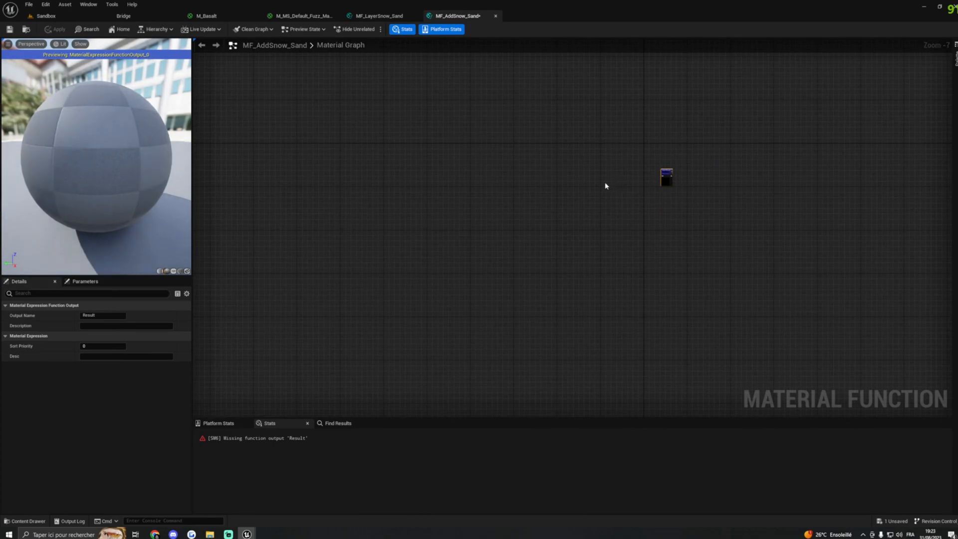
pyautogui.scroll(4, 605, 187)
pyautogui.rightClick(551, 186)
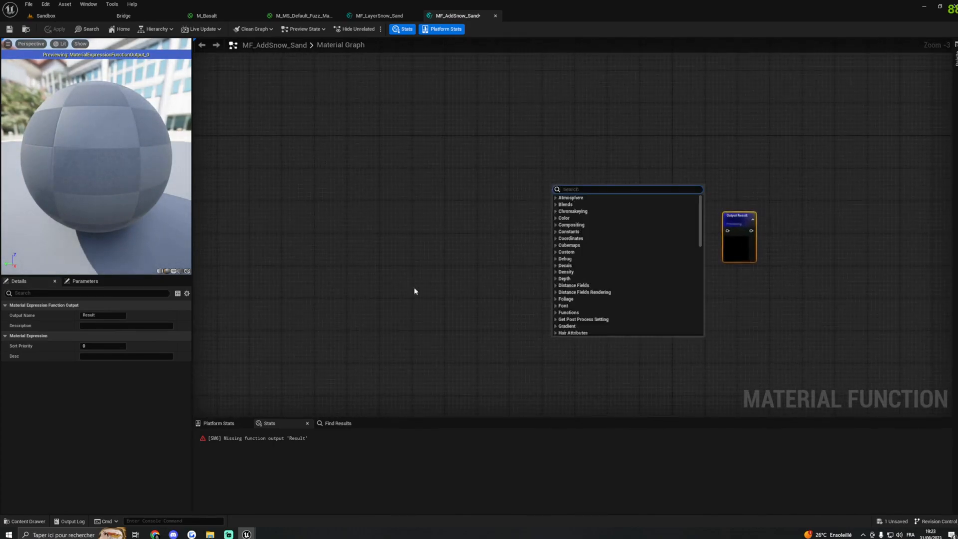
pyautogui.click(25, 522)
pyautogui.click(324, 399)
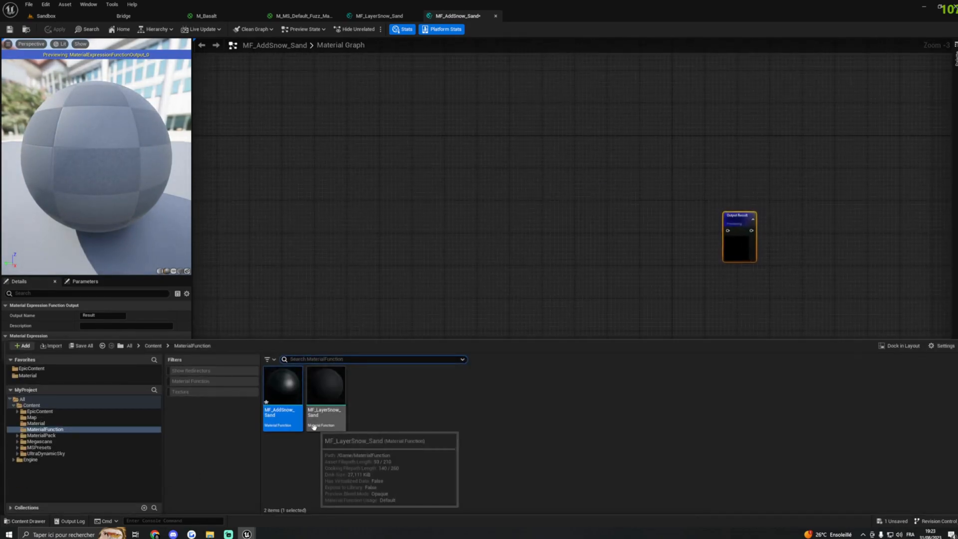
pyautogui.moveTo(325, 399); pyautogui.dragTo(546, 195)
pyautogui.moveTo(656, 199); pyautogui.dragTo(628, 228, button='right')
pyautogui.moveTo(544, 231); pyautogui.dragTo(546, 218)
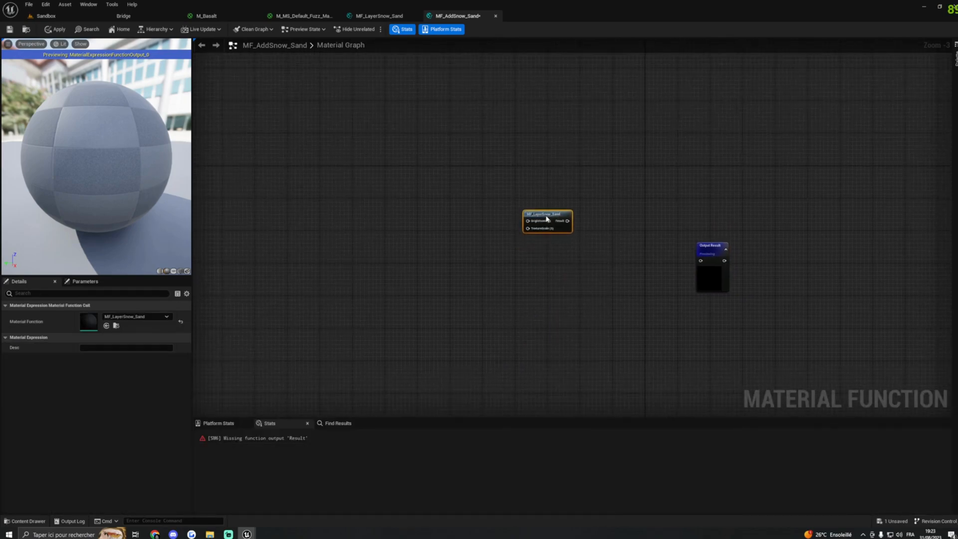
# Add a FunctionInput node of type Function Input Material Attributes at the start of the graph.
pyautogui.rightClick(504, 207)
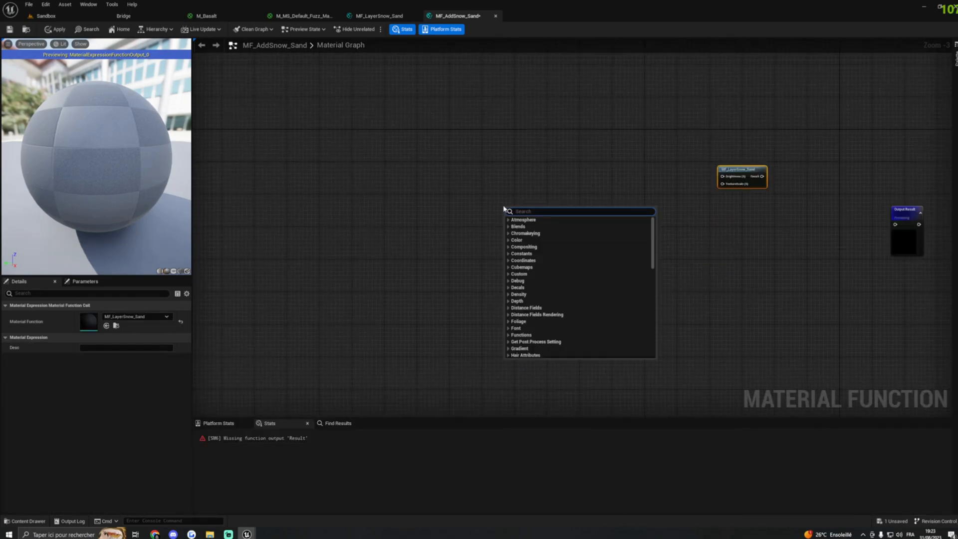
pyautogui.write('fic, t')
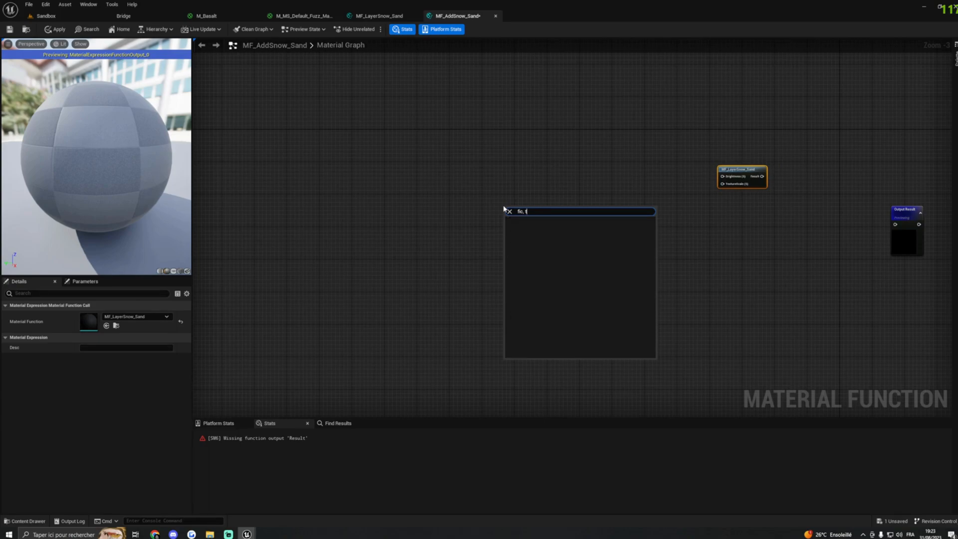
pyautogui.press('BackSpace')
pyautogui.press('BackSpace')
pyautogui.press('BackSpace')
pyautogui.write('unctio')
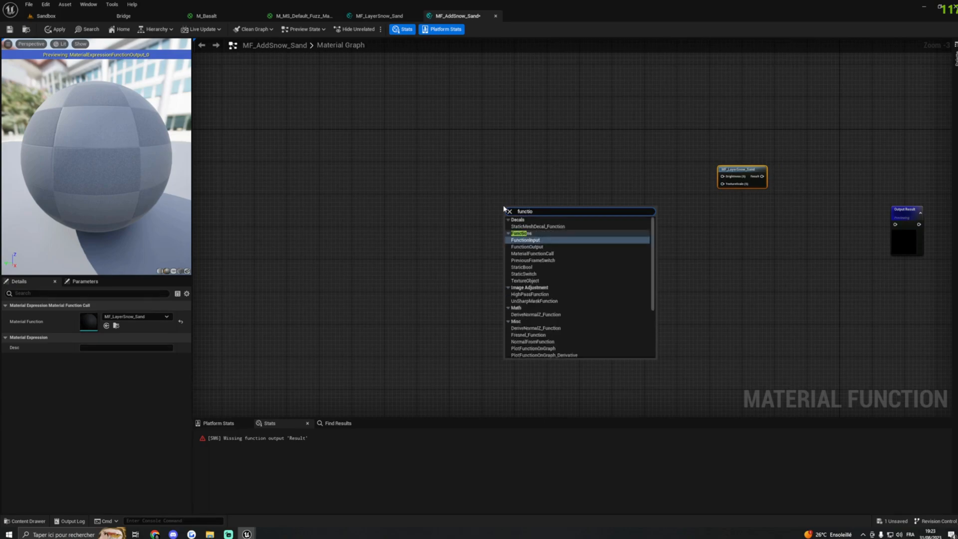
pyautogui.click(525, 240)
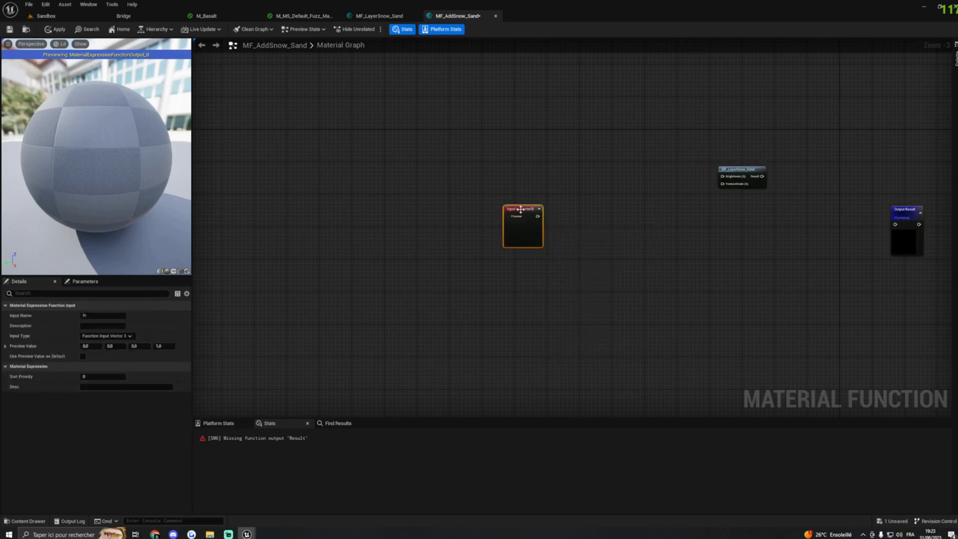
pyautogui.moveTo(531, 209); pyautogui.dragTo(435, 191)
pyautogui.click(106, 336)
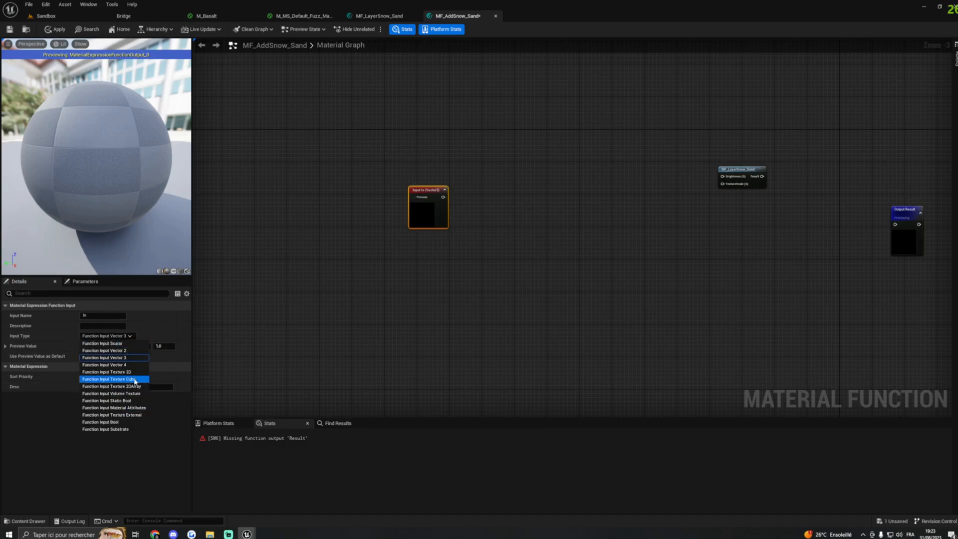
pyautogui.click(122, 407)
pyautogui.moveTo(428, 190); pyautogui.dragTo(314, 201)
# Add a GetMaterialAttributes node and connect the material attributes function input to it.
pyautogui.rightClick(387, 216)
pyautogui.write('get')
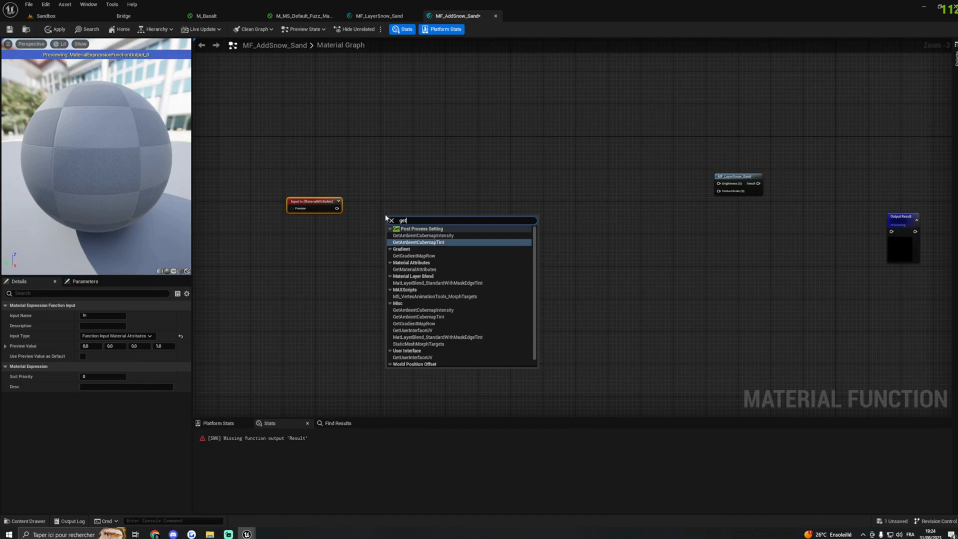
pyautogui.write('mat')
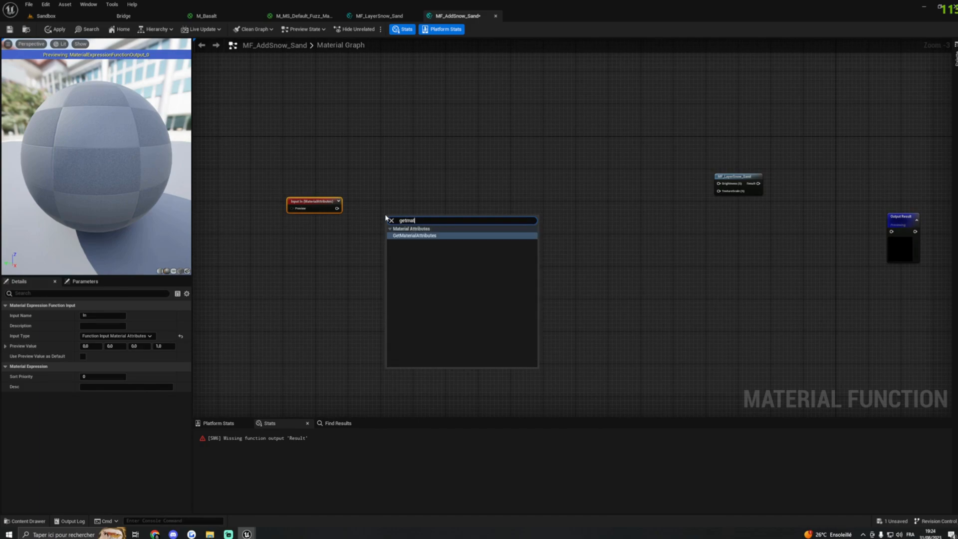
pyautogui.click(418, 236)
pyautogui.moveTo(337, 208); pyautogui.dragTo(374, 203)
# Add one attribute get type to the GetMaterialAttributes node and set it to Normal.
pyautogui.click(117, 315)
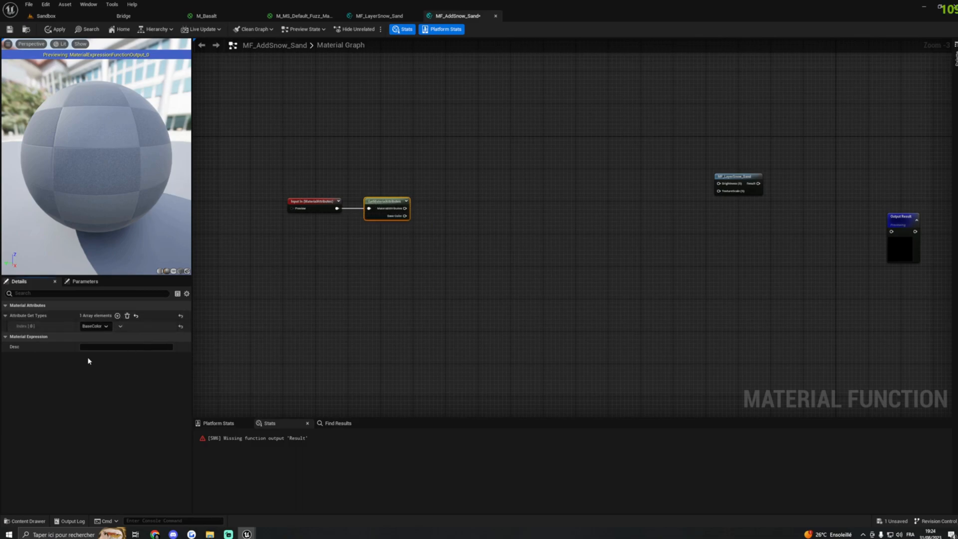
pyautogui.click(95, 325)
pyautogui.write('normal')
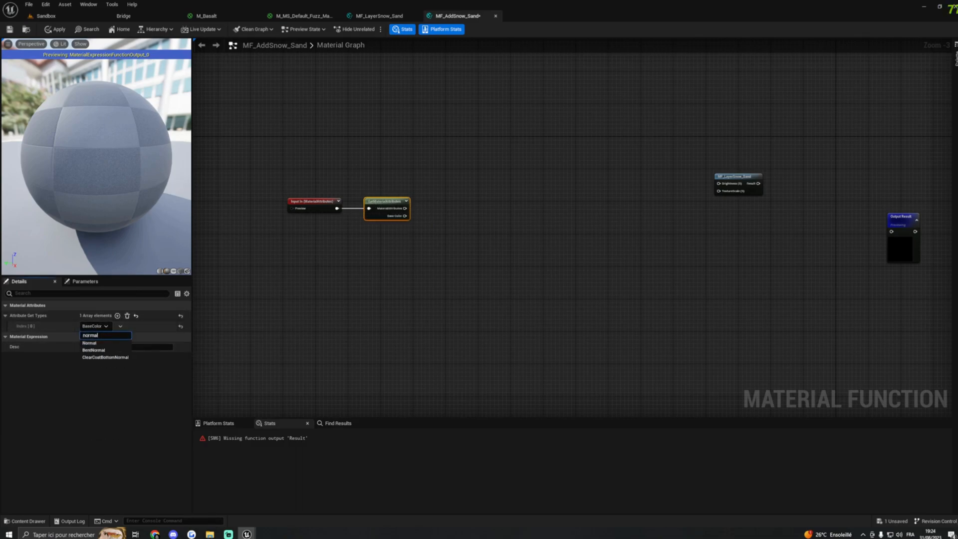
pyautogui.click(95, 343)
# Move MF_LayerSnow_Sand farther from the output and add a BlendMaterialAttributes node between it and Output Result.
pyautogui.moveTo(685, 205); pyautogui.dragTo(613, 221, button='right')
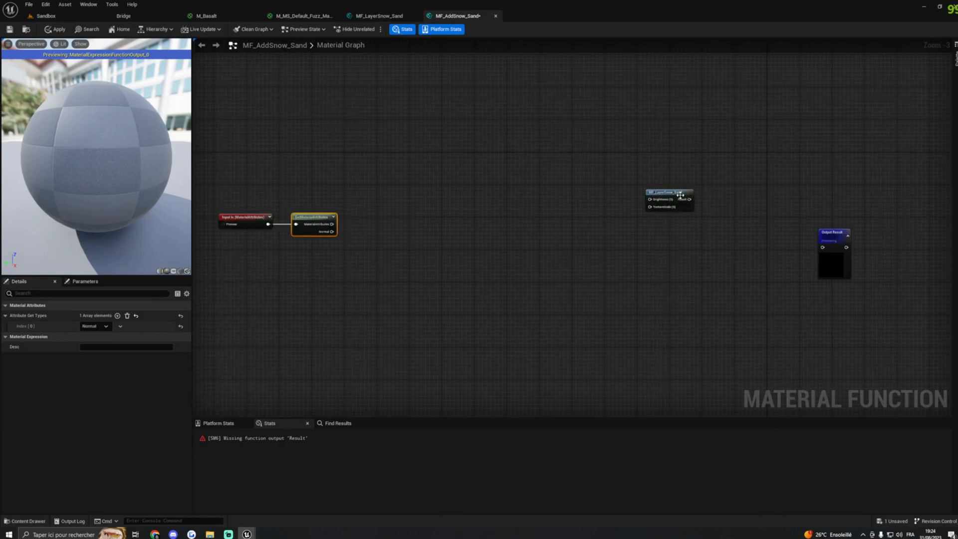
pyautogui.moveTo(665, 196); pyautogui.dragTo(499, 160)
pyautogui.rightClick(635, 210)
pyautogui.write('bl')
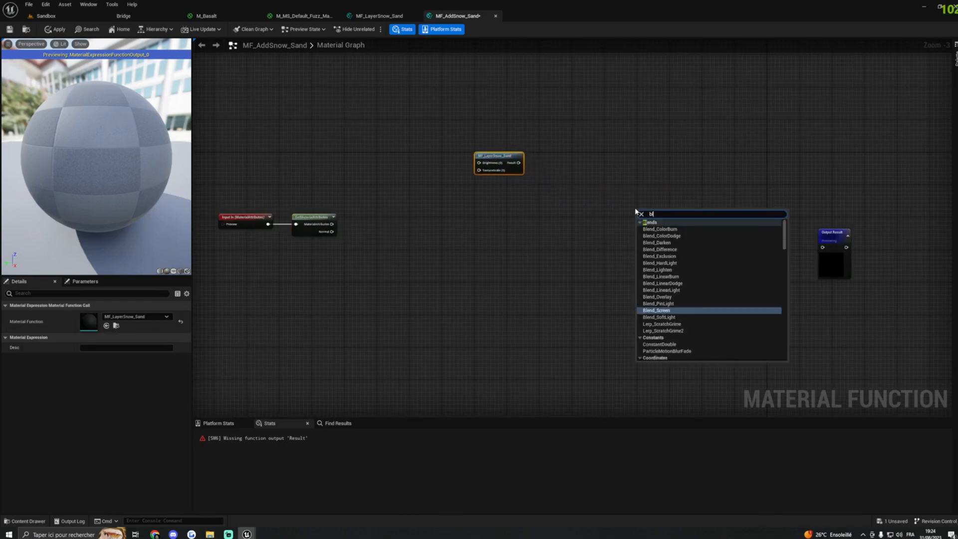
pyautogui.write('endmat')
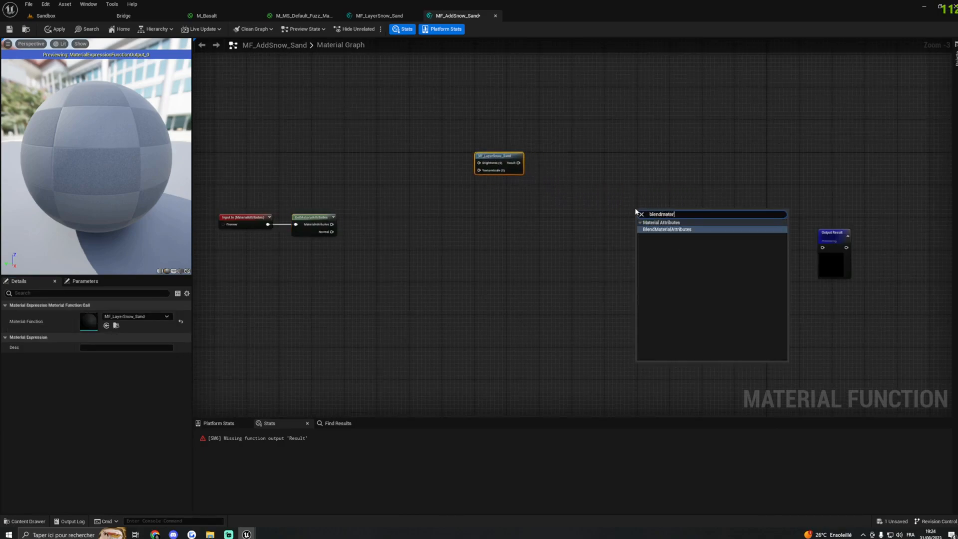
pyautogui.write('er')
pyautogui.click(660, 229)
pyautogui.moveTo(648, 220); pyautogui.dragTo(636, 219)
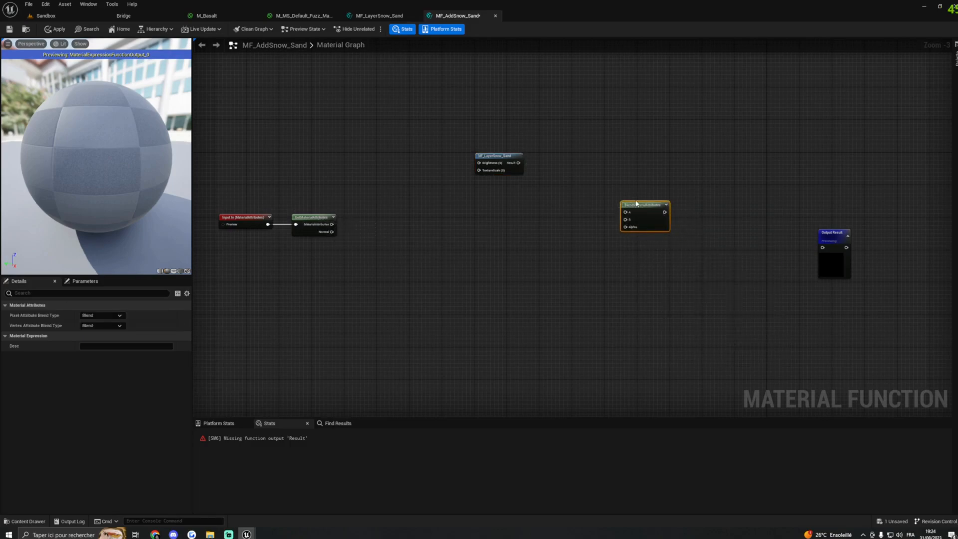
pyautogui.moveTo(636, 203); pyautogui.dragTo(640, 199)
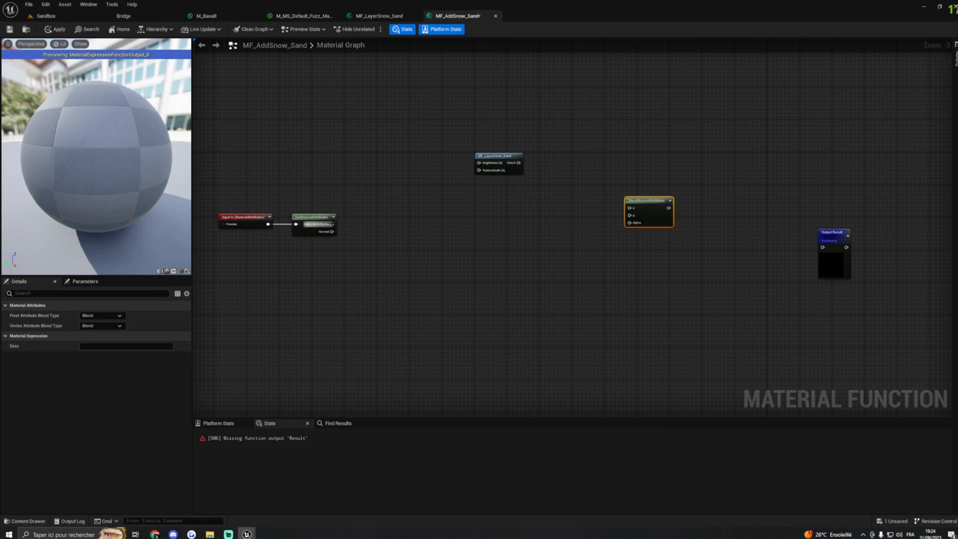
# Connect GetMaterialAttributes' MaterialAttributes output to BlendMaterialAttributes' A input and the MF_LayerSnow_Sand Result to B.
pyautogui.moveTo(332, 224); pyautogui.dragTo(630, 208)
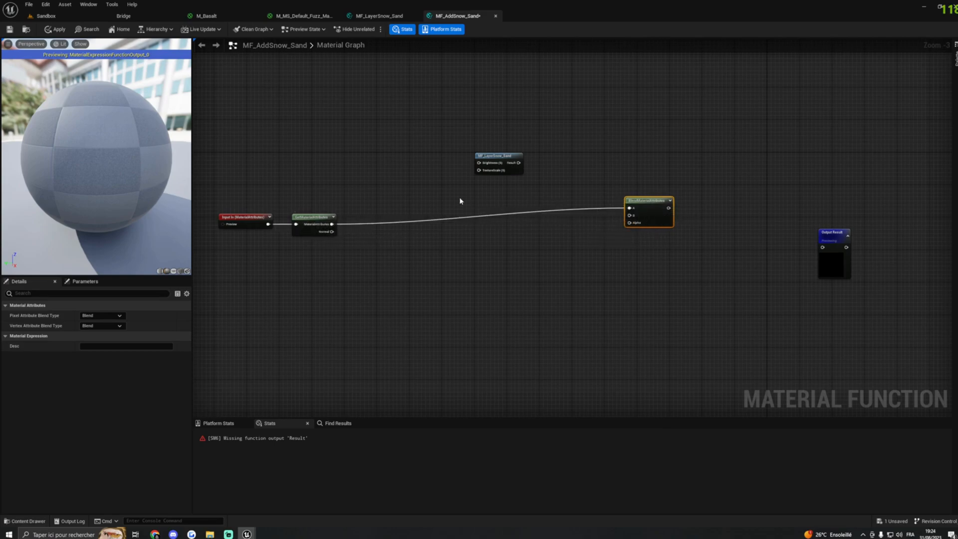
pyautogui.moveTo(505, 156); pyautogui.dragTo(630, 217)
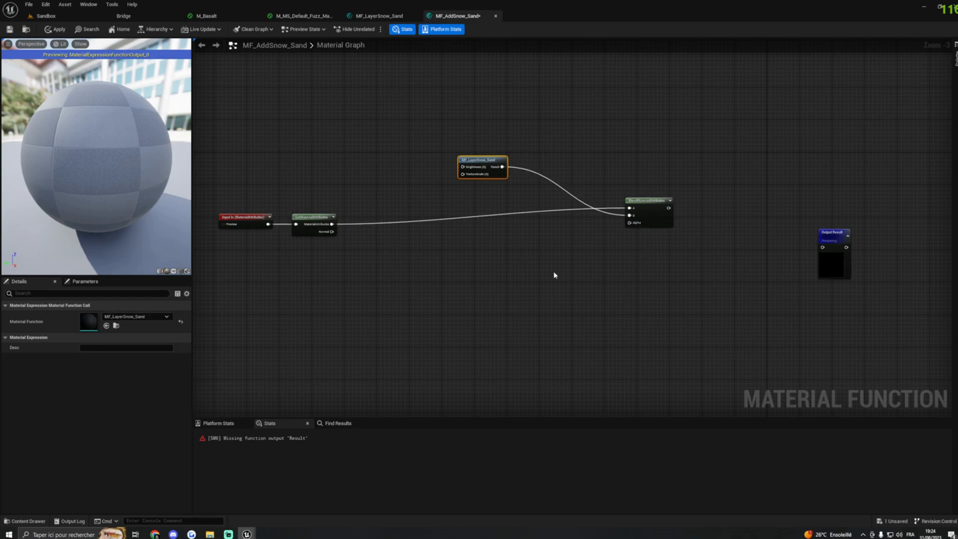
pyautogui.moveTo(493, 293); pyautogui.dragTo(532, 288, button='right')
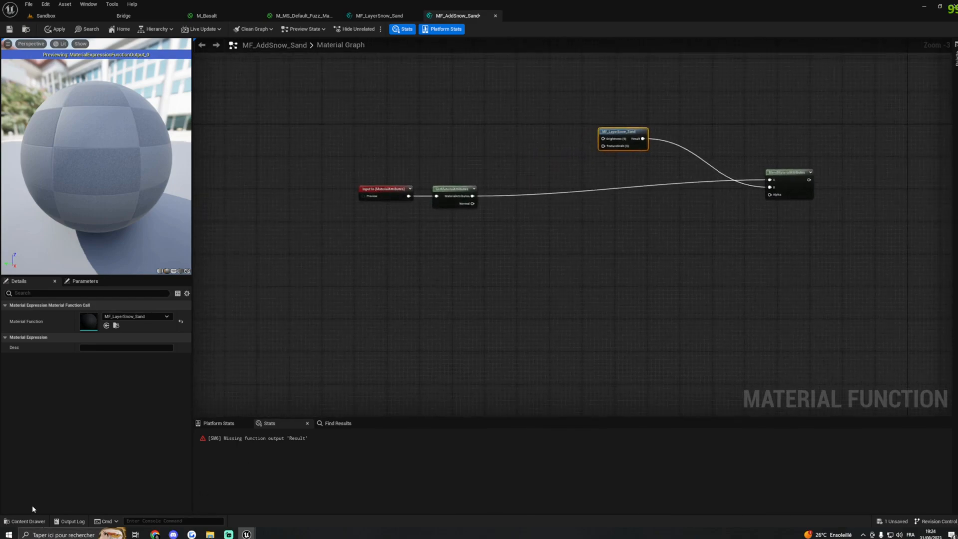
# Create a Material Parameter Collection named MPC_AddSnow in the MaterialFunction folder.
pyautogui.click(24, 520)
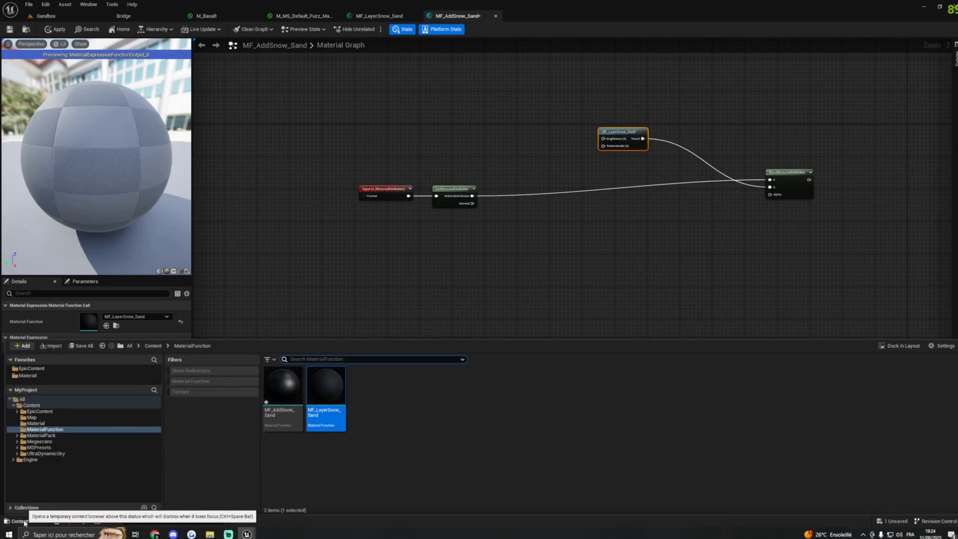
pyautogui.rightClick(384, 396)
pyautogui.moveTo(423, 253)
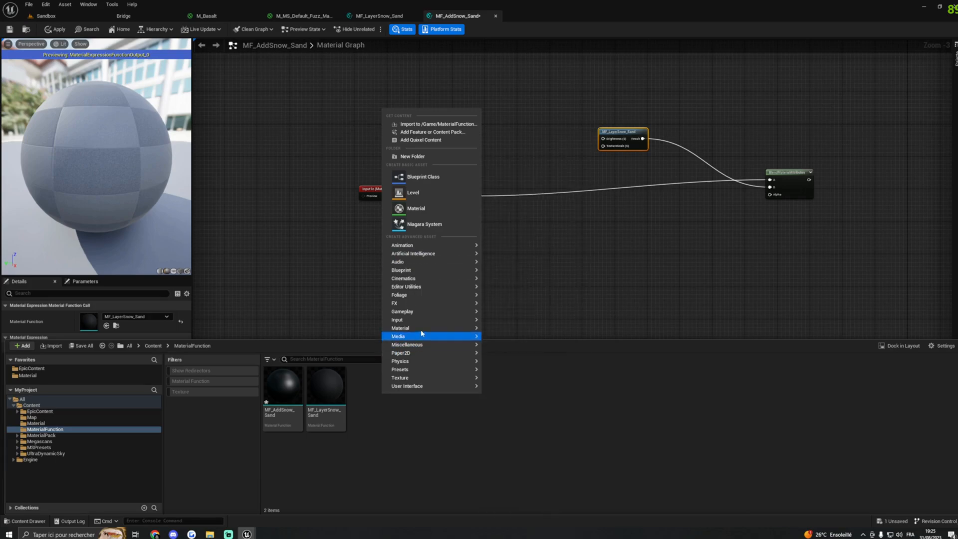
pyautogui.moveTo(407, 331)
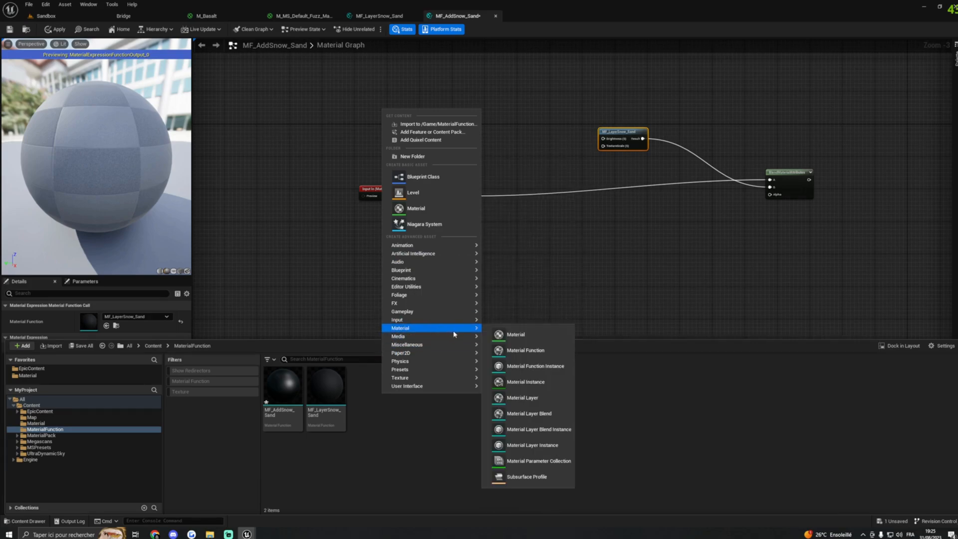
pyautogui.click(527, 464)
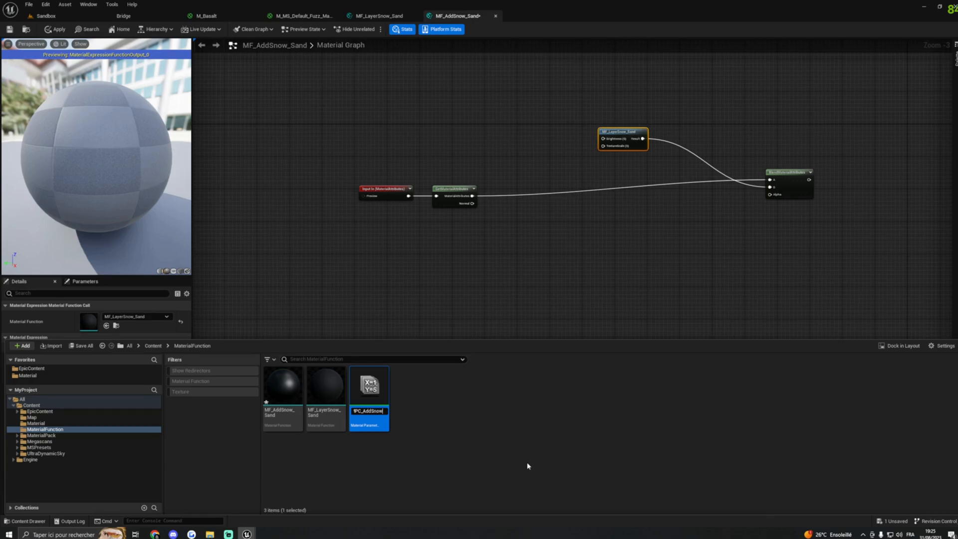
pyautogui.press('Return')
# Place MPC_AddSnow in the MF_AddSnow_Sand graph as a collection parameter node below GetMaterialAttributes.
pyautogui.moveTo(379, 419); pyautogui.dragTo(514, 227)
pyautogui.moveTo(679, 248); pyautogui.dragTo(577, 248, button='right')
pyautogui.moveTo(426, 244); pyautogui.dragTo(352, 245)
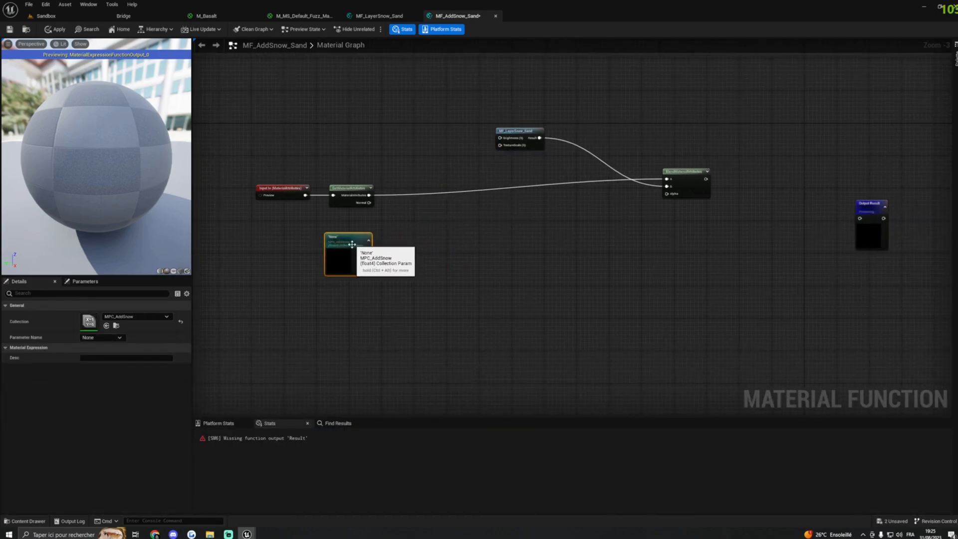
# Open MPC_AddSnow, add a vector parameter named Snow and save the collection.
pyautogui.click(20, 521)
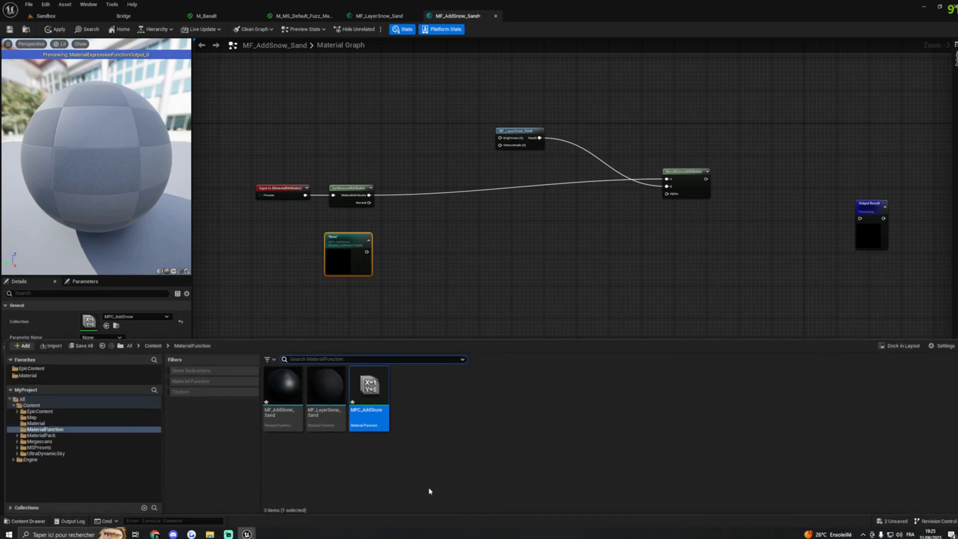
pyautogui.doubleClick(370, 414)
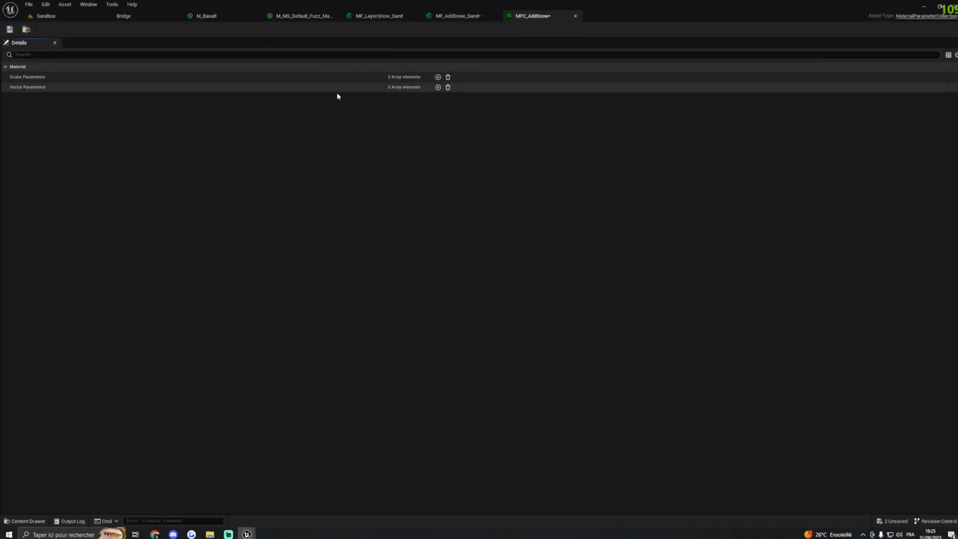
pyautogui.click(438, 86)
pyautogui.click(12, 97)
pyautogui.click(411, 118)
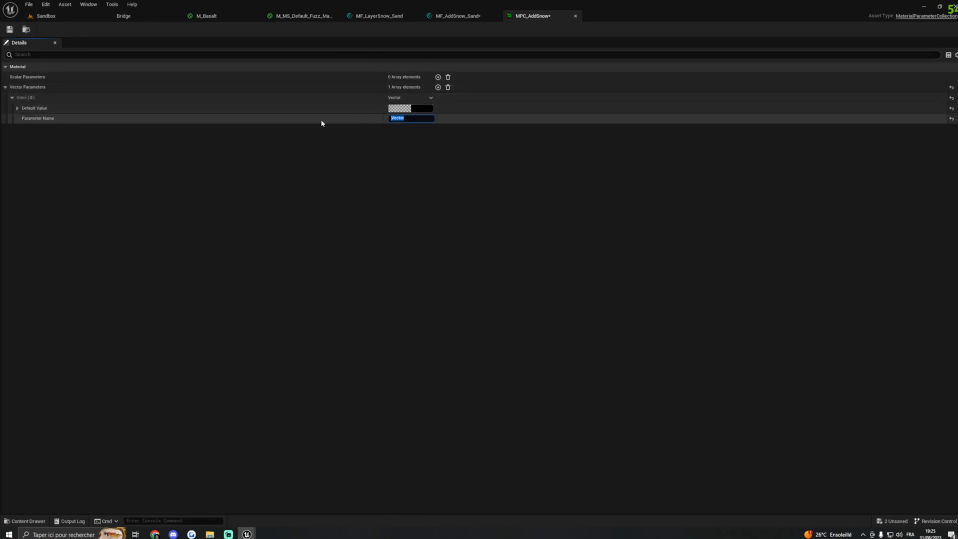
pyautogui.write('Snow')
pyautogui.press('Return')
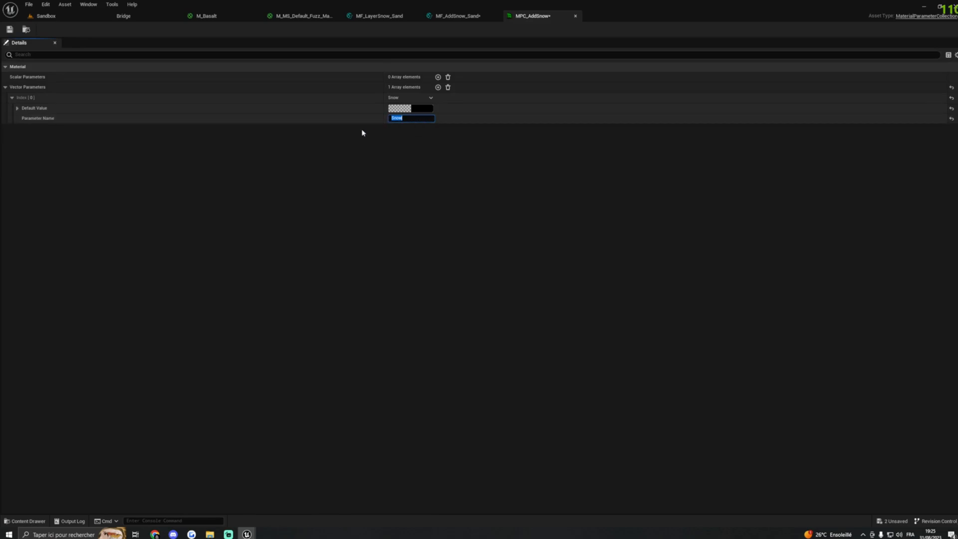
pyautogui.click(10, 28)
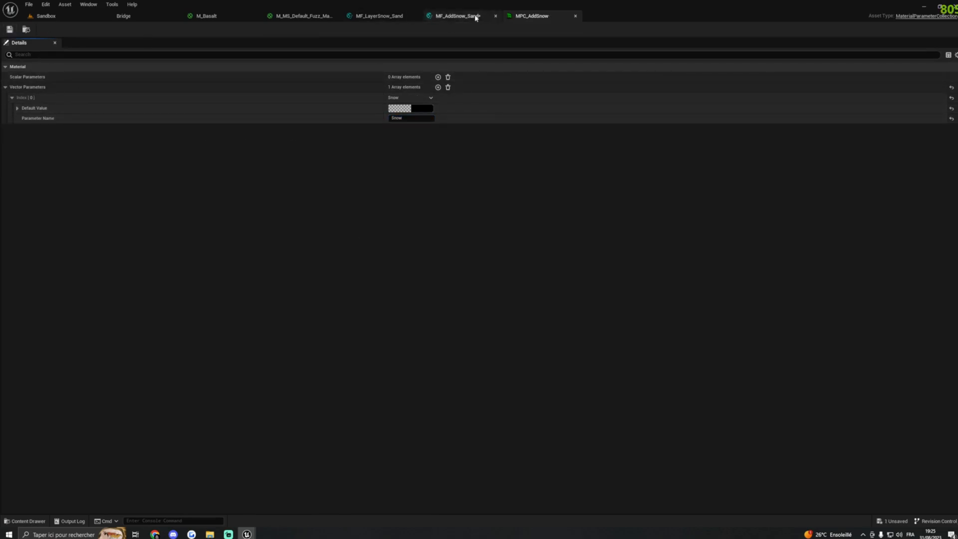
# Return to the MF_AddSnow_Sand graph and set the collection parameter node's parameter name to Snow.
pyautogui.click(455, 15)
pyautogui.moveTo(432, 195); pyautogui.dragTo(441, 178, button='right')
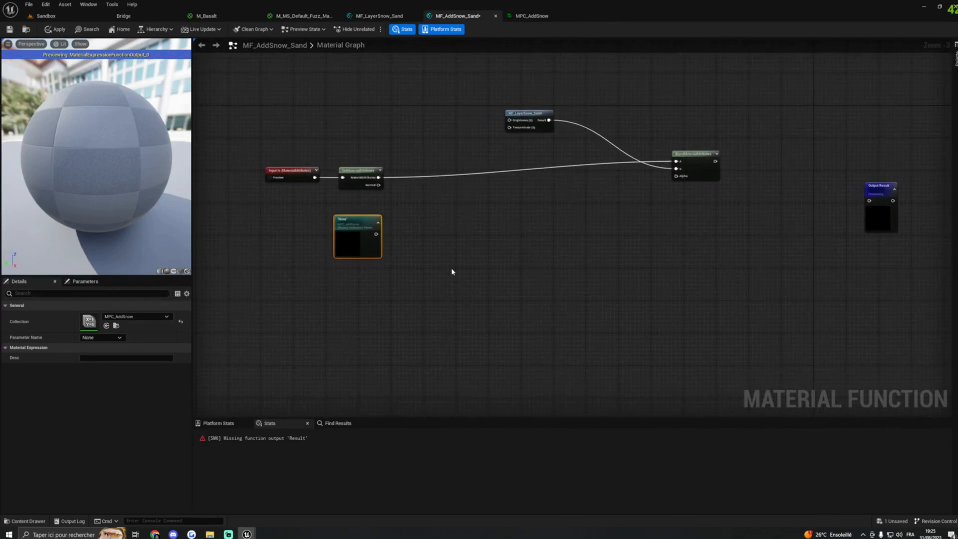
pyautogui.moveTo(451, 269); pyautogui.dragTo(475, 232, button='right')
pyautogui.moveTo(376, 188); pyautogui.dragTo(355, 188)
pyautogui.click(101, 337)
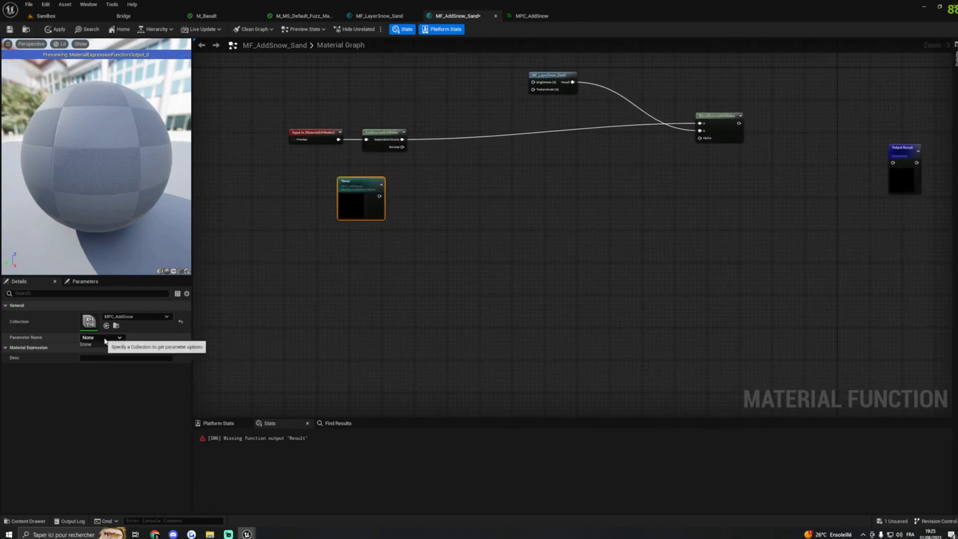
pyautogui.click(99, 345)
# Add a ComponentMask node fed by the Snow parameter and enable its B channel alongside R and G.
pyautogui.scroll(4, 402, 271)
pyautogui.moveTo(359, 238); pyautogui.dragTo(409, 234)
pyautogui.write('mask')
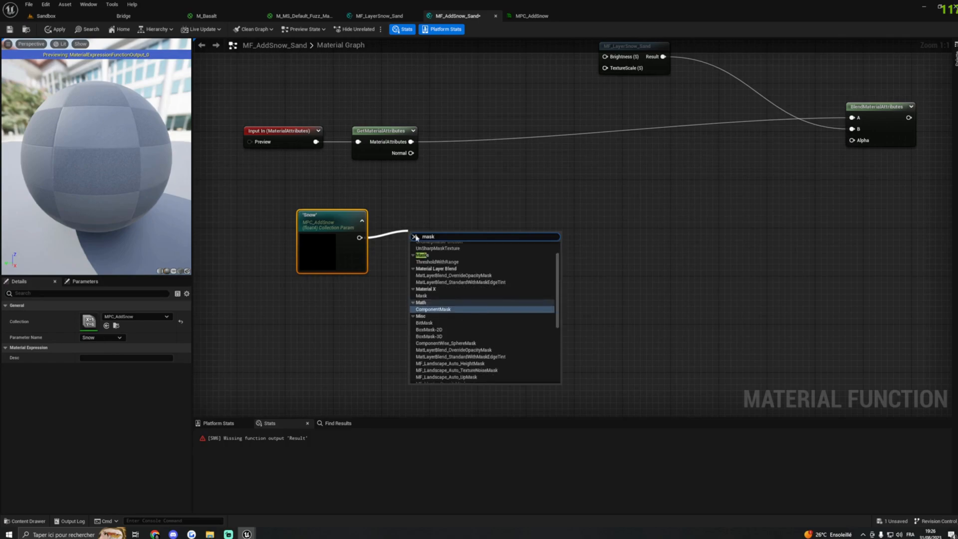
pyautogui.click(433, 309)
pyautogui.click(83, 336)
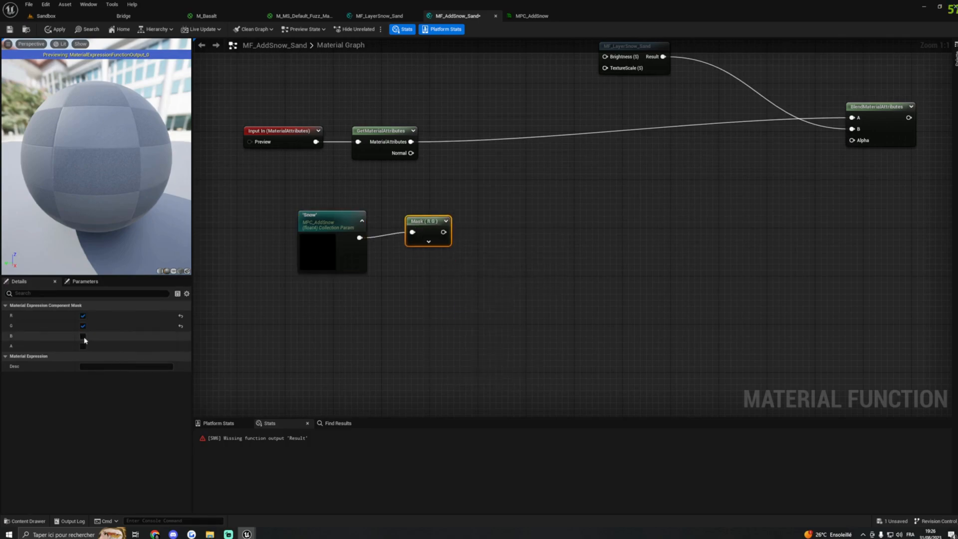
# Move the RGB mask closer to the Snow parameter and feed its output into a new Normalize node.
pyautogui.moveTo(422, 219); pyautogui.dragTo(474, 226)
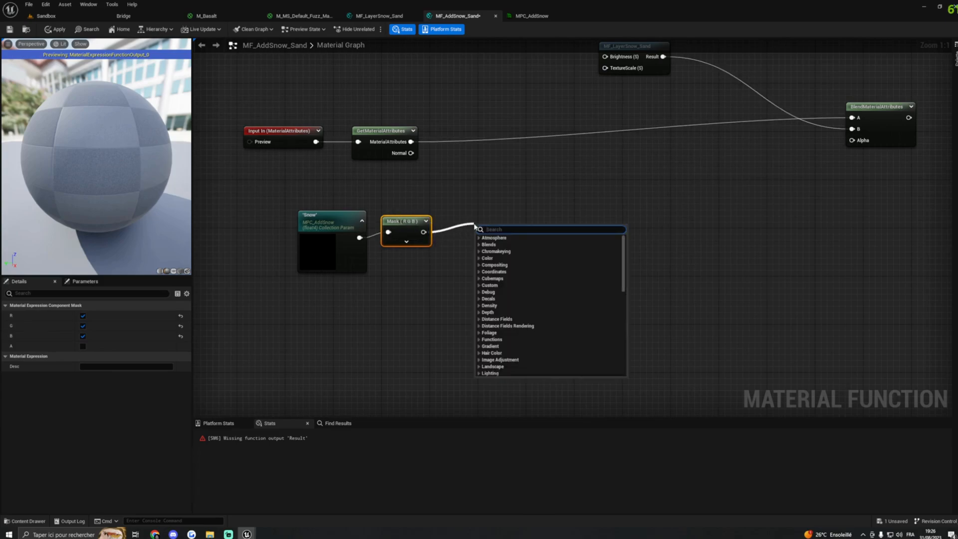
pyautogui.write('normalize')
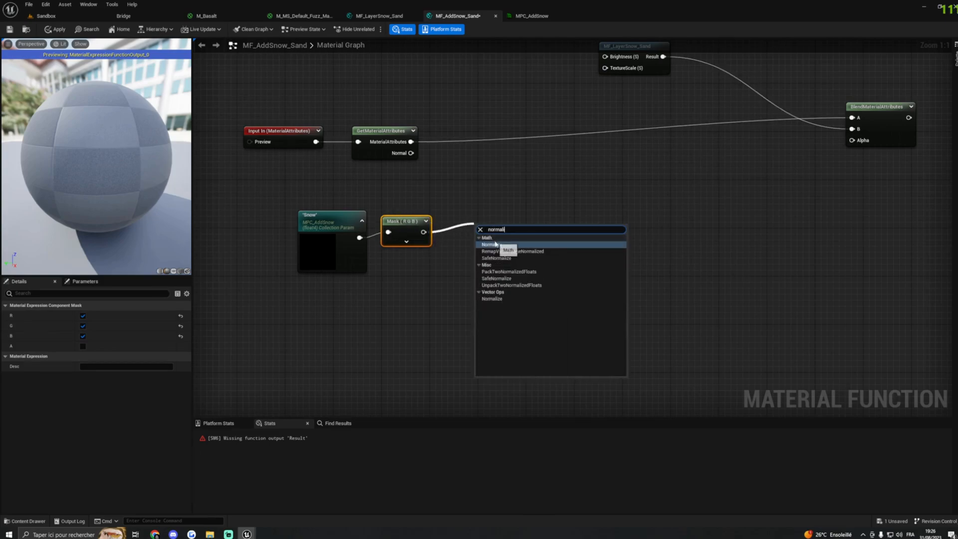
pyautogui.click(498, 250)
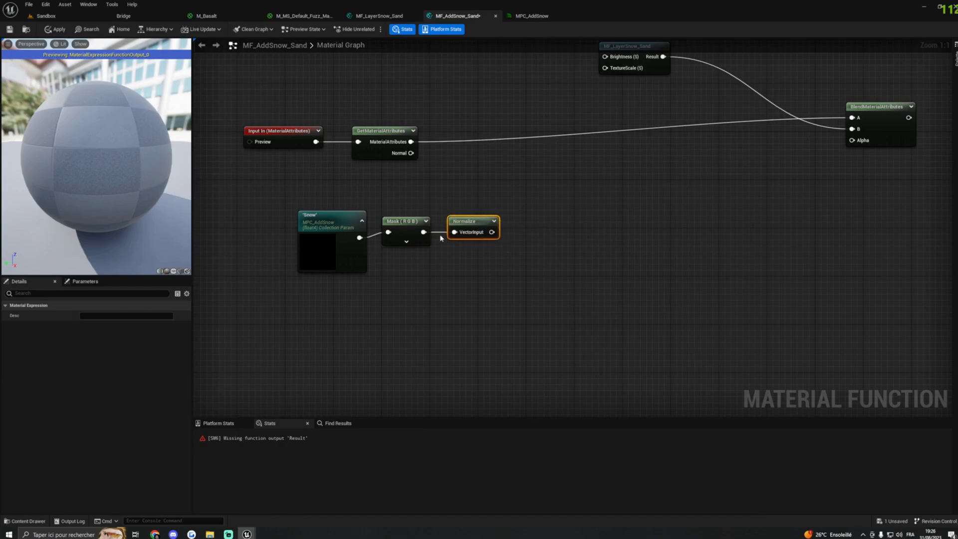
# Add a DotProduct node after Normalize, with the Normalize output connected to its A input.
pyautogui.moveTo(460, 225); pyautogui.dragTo(542, 234)
pyautogui.write('dot')
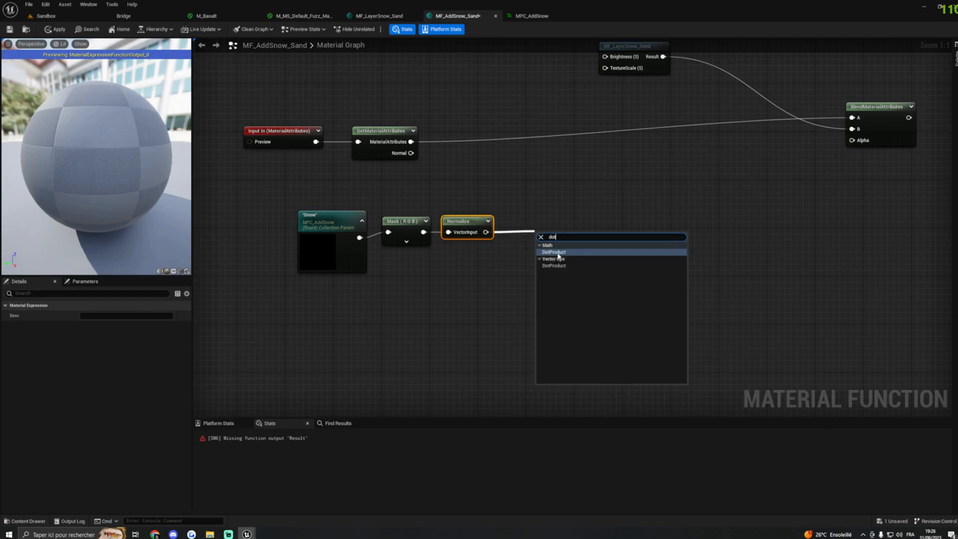
pyautogui.click(557, 254)
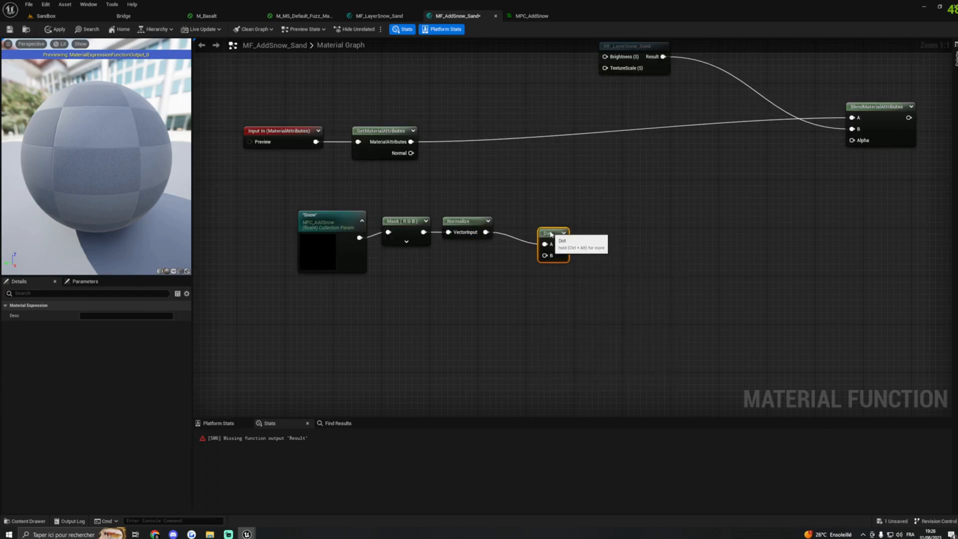
pyautogui.moveTo(637, 276); pyautogui.dragTo(656, 242, button='right')
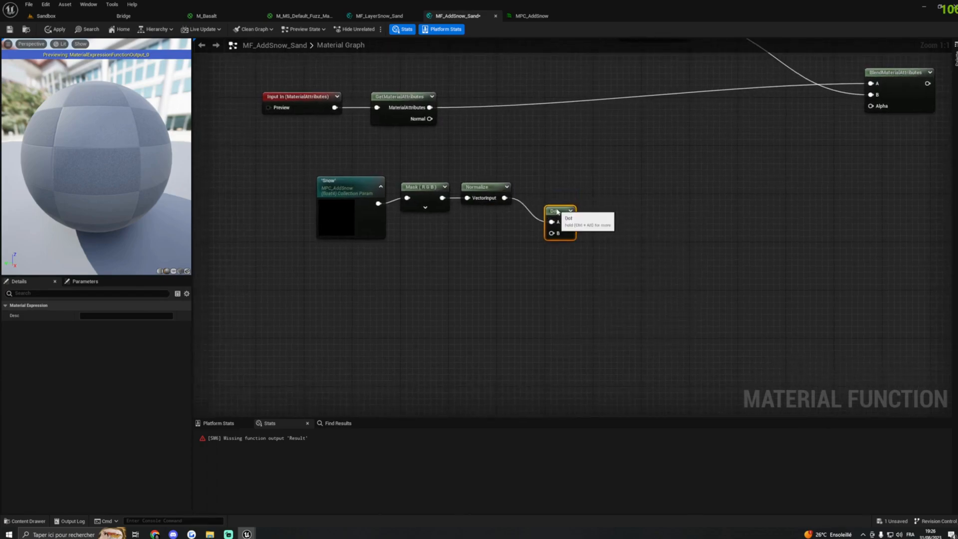
pyautogui.moveTo(555, 199); pyautogui.dragTo(561, 193)
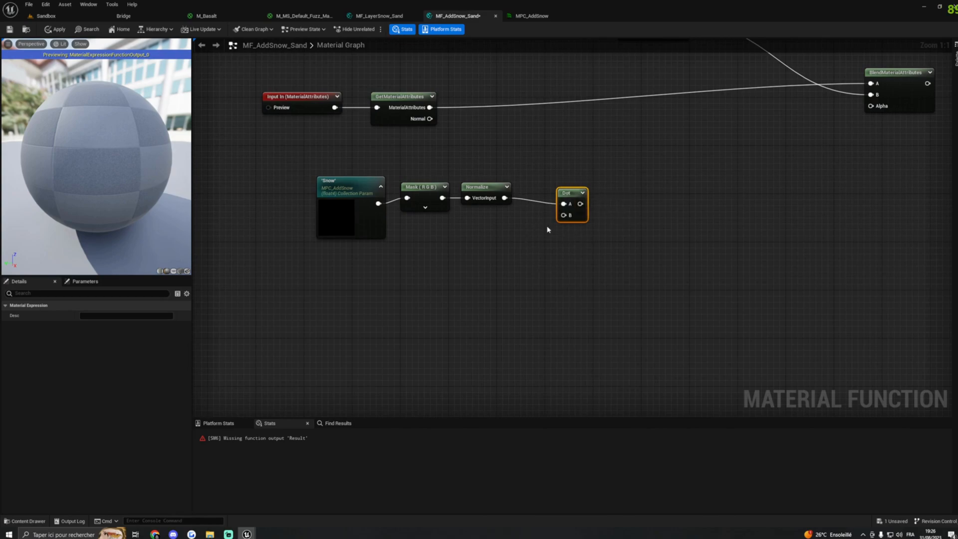
# Move the function input and GetMaterialAttributes aside, and feed the Normal output into a new Transform node below the Snow parameter.
pyautogui.moveTo(513, 312); pyautogui.dragTo(619, 262, button='right')
pyautogui.moveTo(476, 291); pyautogui.dragTo(517, 287, button='right')
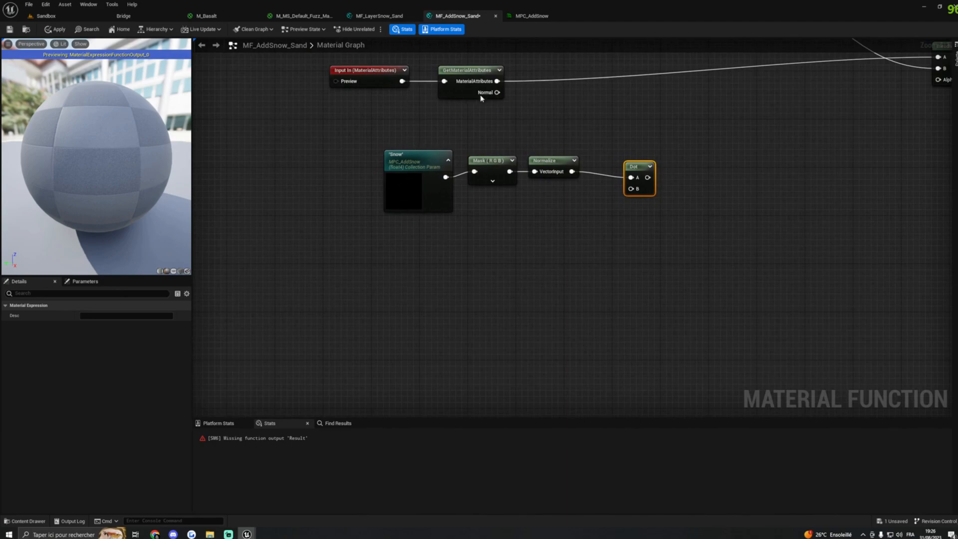
pyautogui.moveTo(357, 60); pyautogui.dragTo(432, 268)
pyautogui.write('tr')
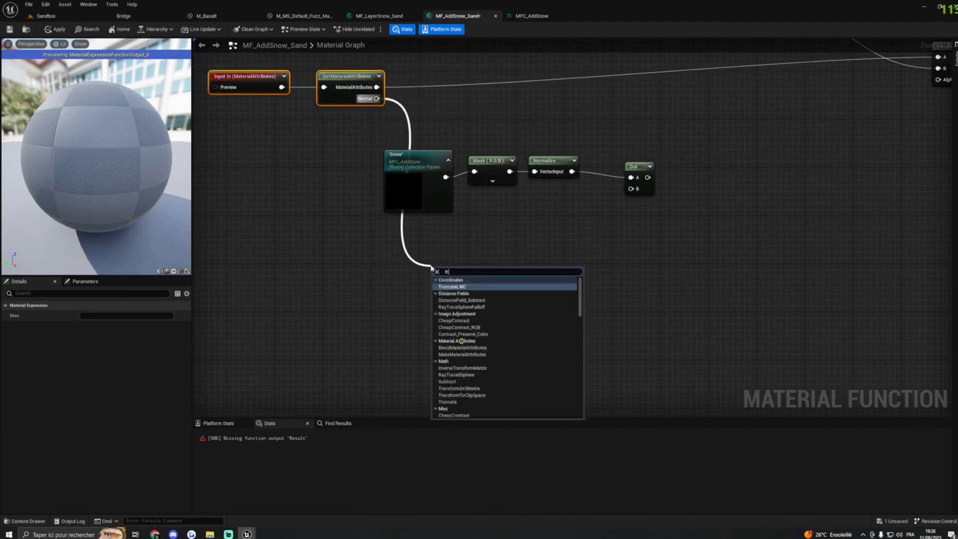
pyautogui.write('ansfor')
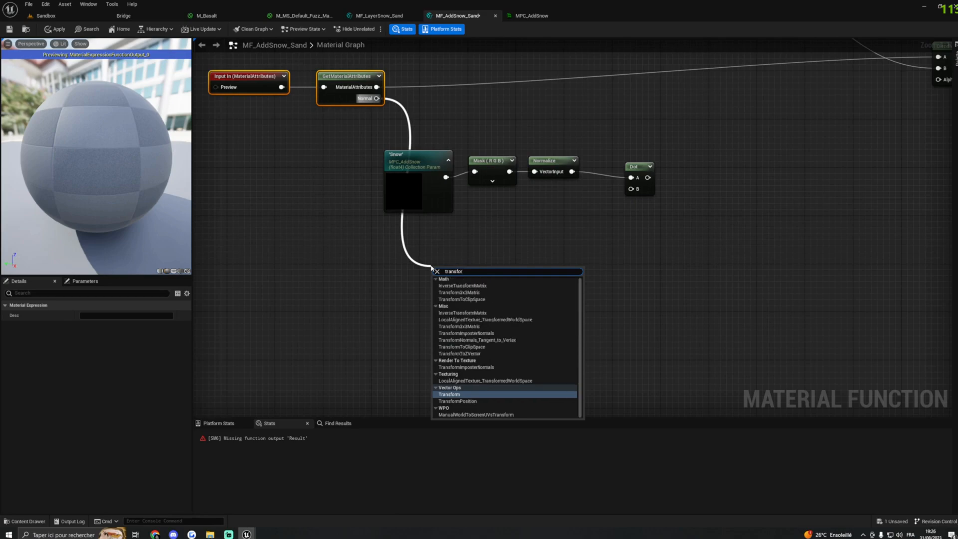
pyautogui.click(449, 394)
pyautogui.moveTo(466, 274); pyautogui.dragTo(449, 274)
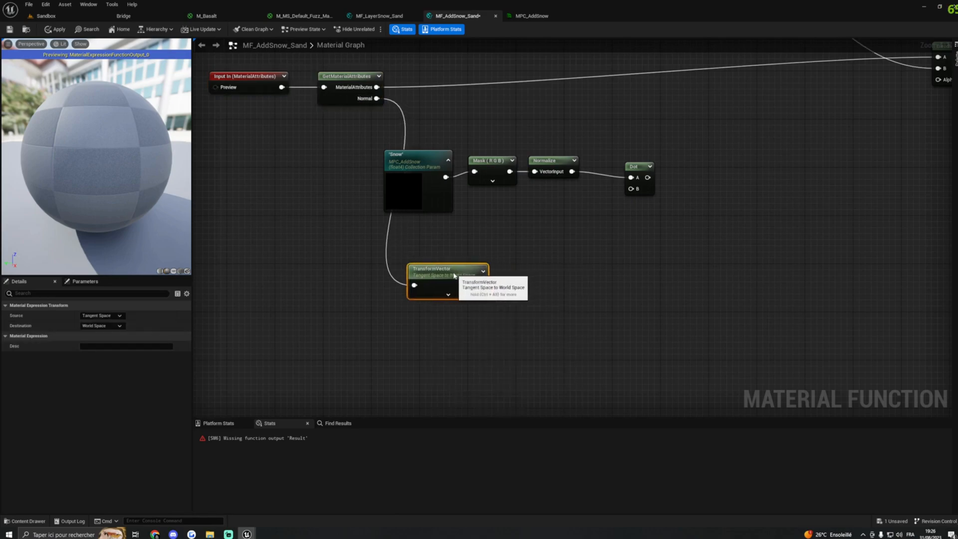
# Add a Lerp node beside TransformVector and connect the TransformVector output to its A input.
pyautogui.click(568, 284)
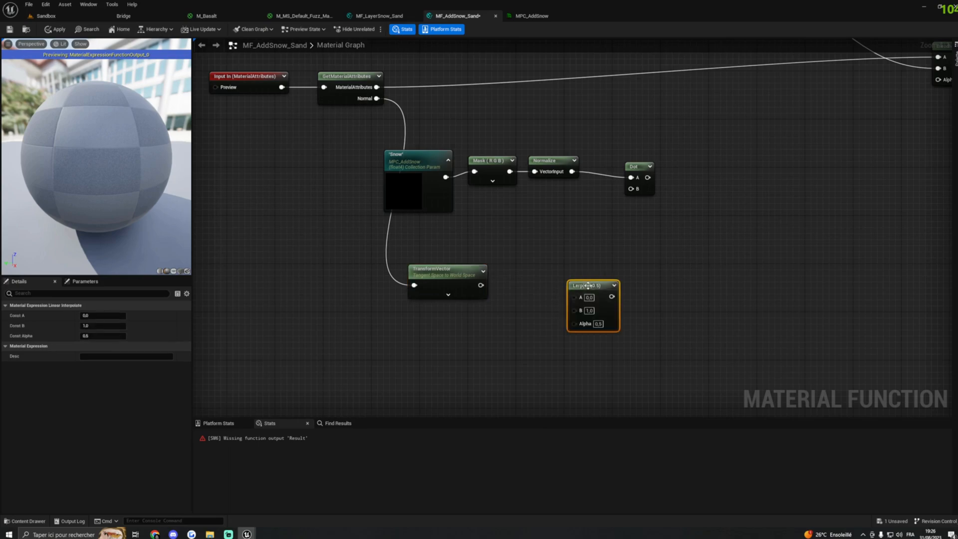
pyautogui.moveTo(574, 272); pyautogui.dragTo(564, 272)
pyautogui.moveTo(480, 285); pyautogui.dragTo(566, 281)
pyautogui.moveTo(578, 271); pyautogui.dragTo(584, 283)
# Add a VertexNormalWS node below TransformVector and connect it to the Lerp's B input.
pyautogui.moveTo(389, 335); pyautogui.dragTo(509, 295, button='right')
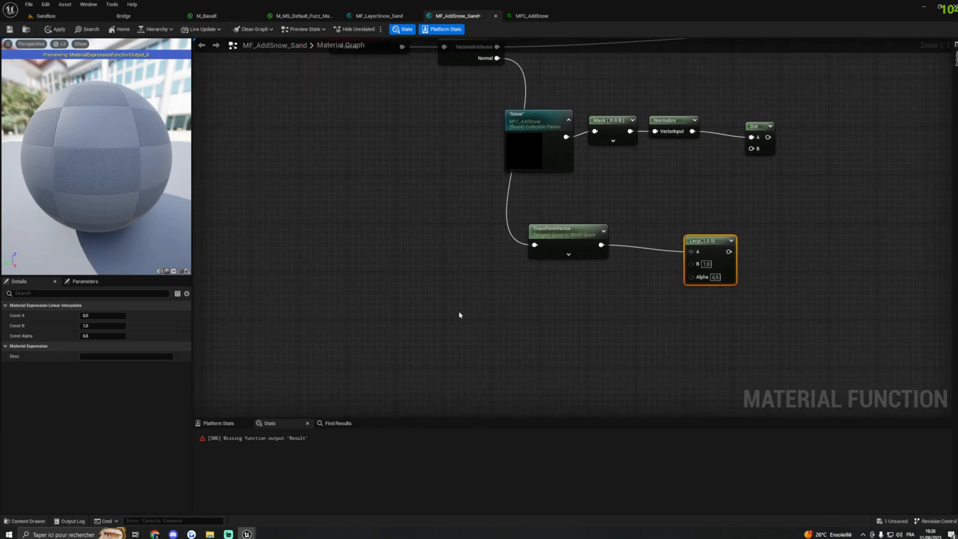
pyautogui.rightClick(424, 302)
pyautogui.write('vertex')
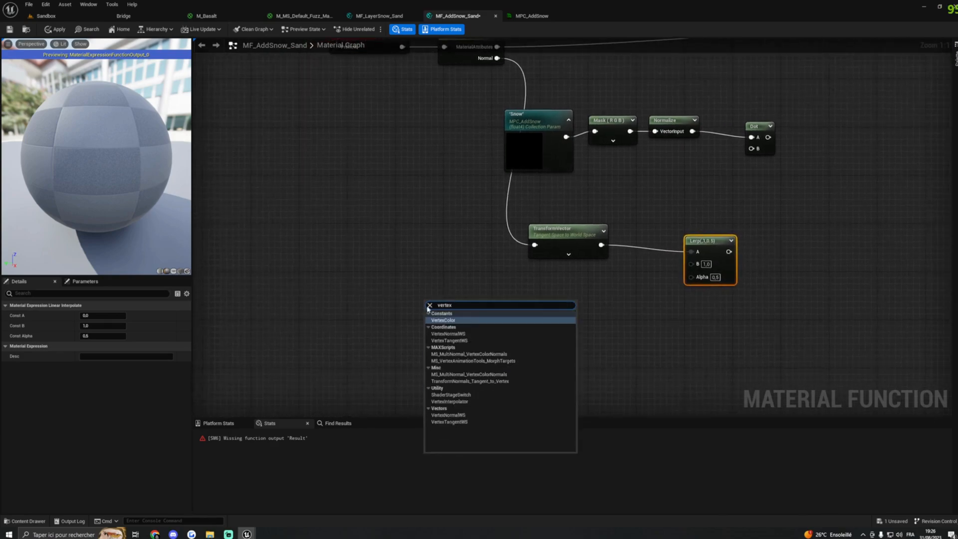
pyautogui.click(448, 333)
pyautogui.moveTo(459, 300); pyautogui.dragTo(691, 264)
pyautogui.moveTo(429, 288); pyautogui.dragTo(441, 265)
# Add a second DotProduct node below VertexNormalWS and connect VertexNormalWS to its A input.
pyautogui.moveTo(569, 323); pyautogui.dragTo(560, 294, button='right')
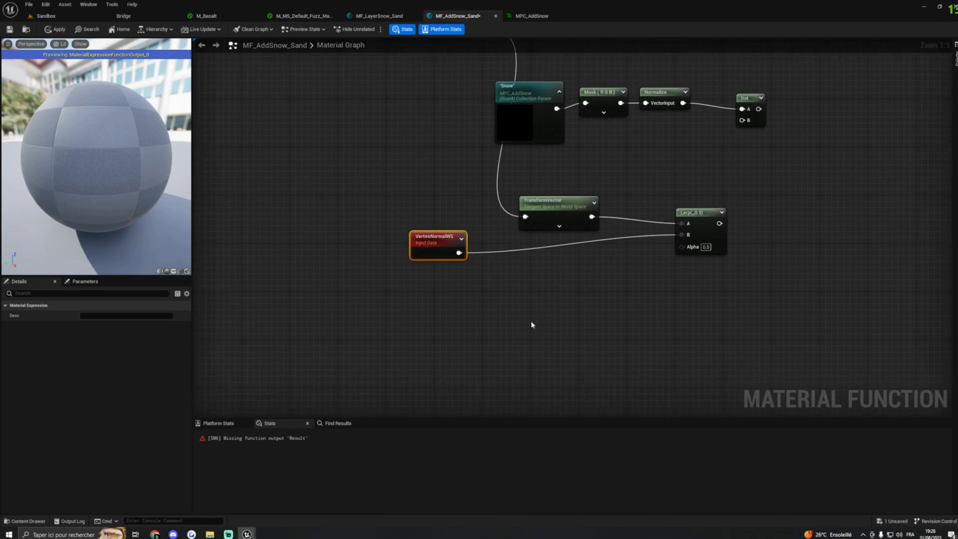
pyautogui.rightClick(487, 290)
pyautogui.write('dot')
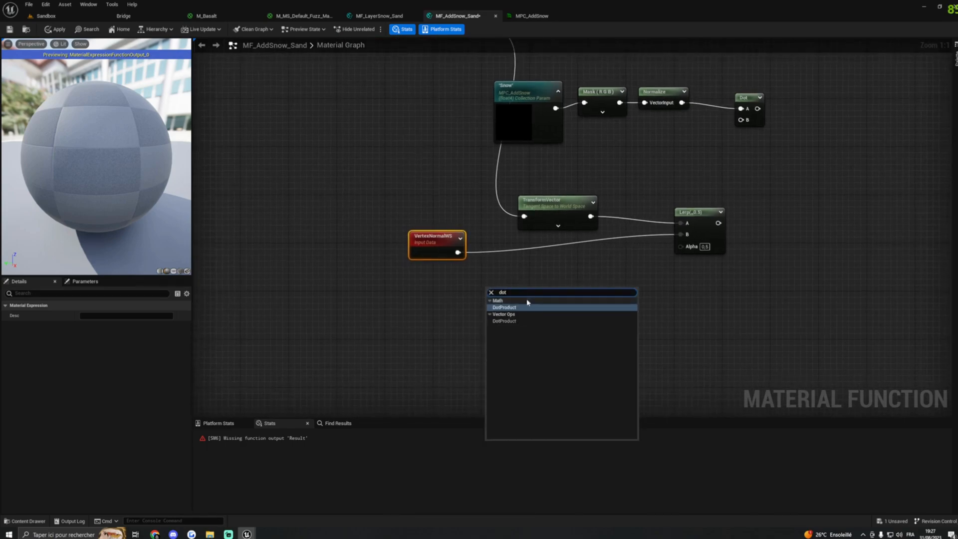
pyautogui.click(513, 306)
pyautogui.moveTo(497, 290)
pyautogui.mouseDown()
pyautogui.moveTo(499, 259)
pyautogui.moveTo(493, 272)
pyautogui.mouseUp()
# Add a Constant3Vector of 0, 0, 1 below VertexNormalWS and connect it to the lower Dot node's B input.
pyautogui.moveTo(430, 298); pyautogui.dragTo(475, 270, button='right')
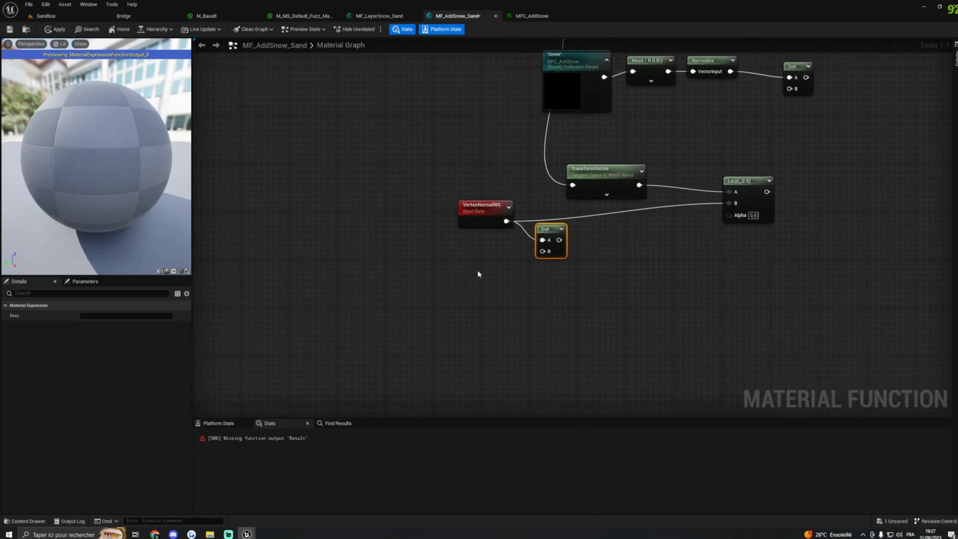
pyautogui.click(476, 266)
pyautogui.click(473, 270)
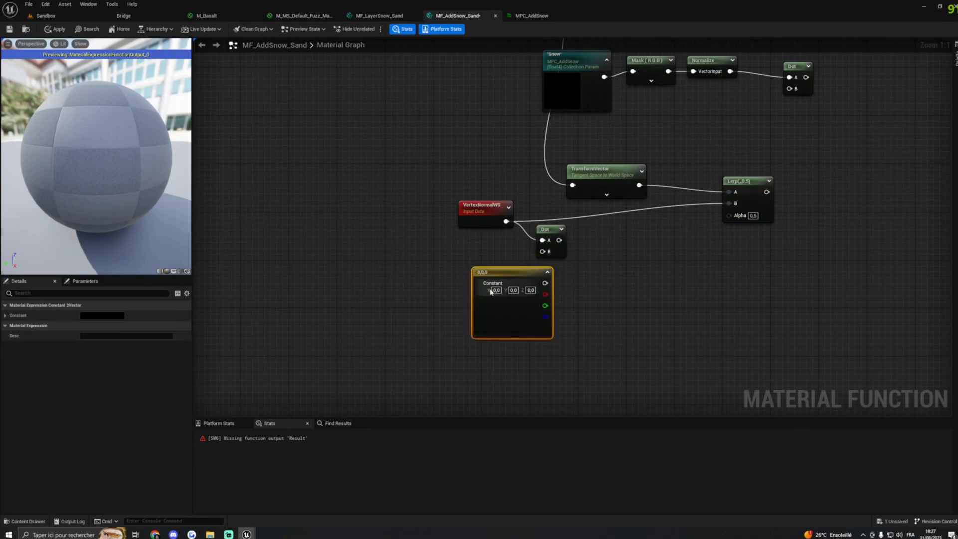
pyautogui.moveTo(495, 269); pyautogui.dragTo(463, 267)
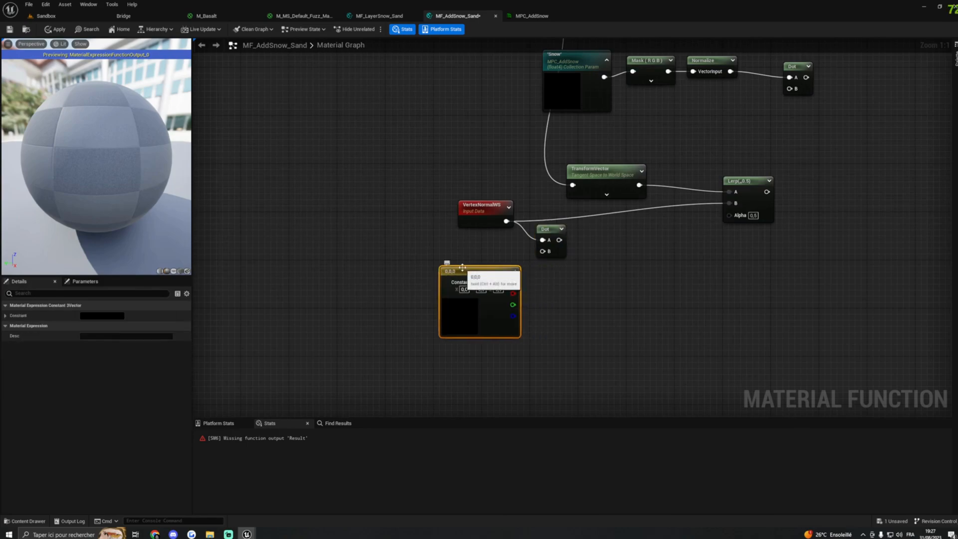
pyautogui.click(497, 289)
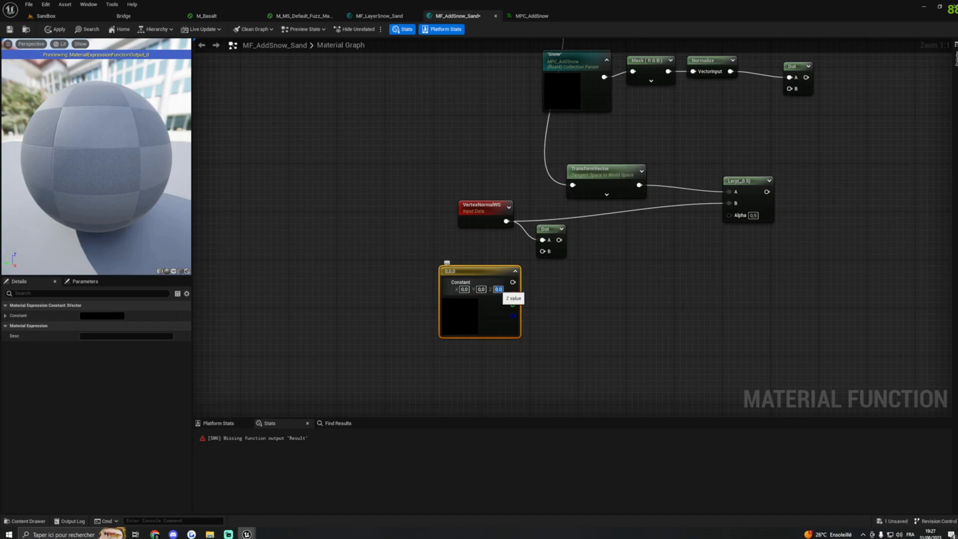
pyautogui.write('1')
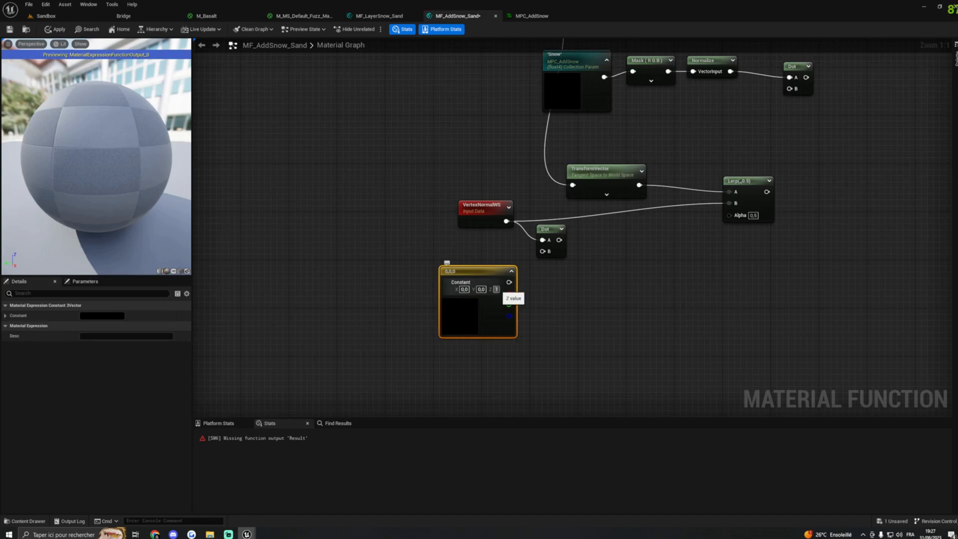
pyautogui.press('Return')
pyautogui.moveTo(507, 283); pyautogui.dragTo(544, 251)
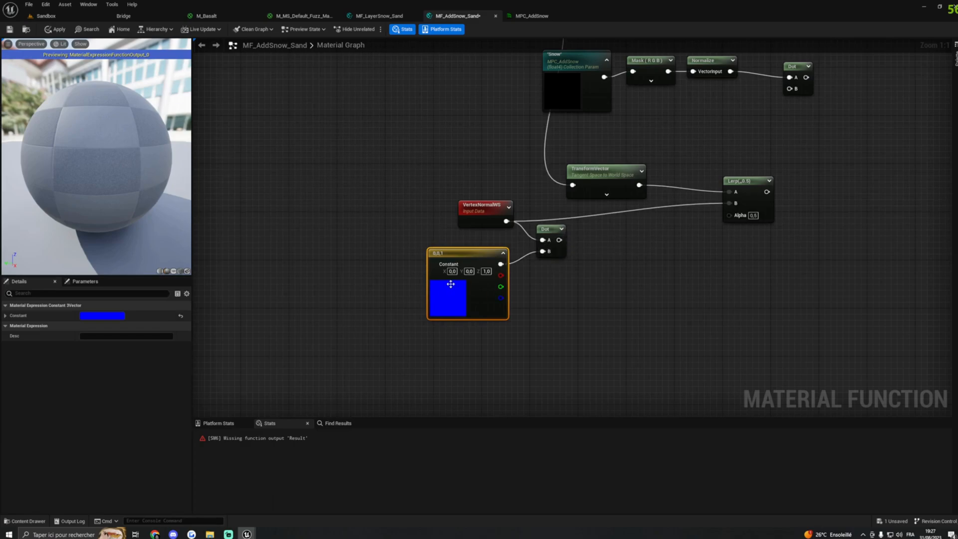
# Chain a Saturate node and a Power node after the lower Dot node, with Saturate feeding the Power's Base.
pyautogui.moveTo(628, 261); pyautogui.dragTo(527, 281, button='right')
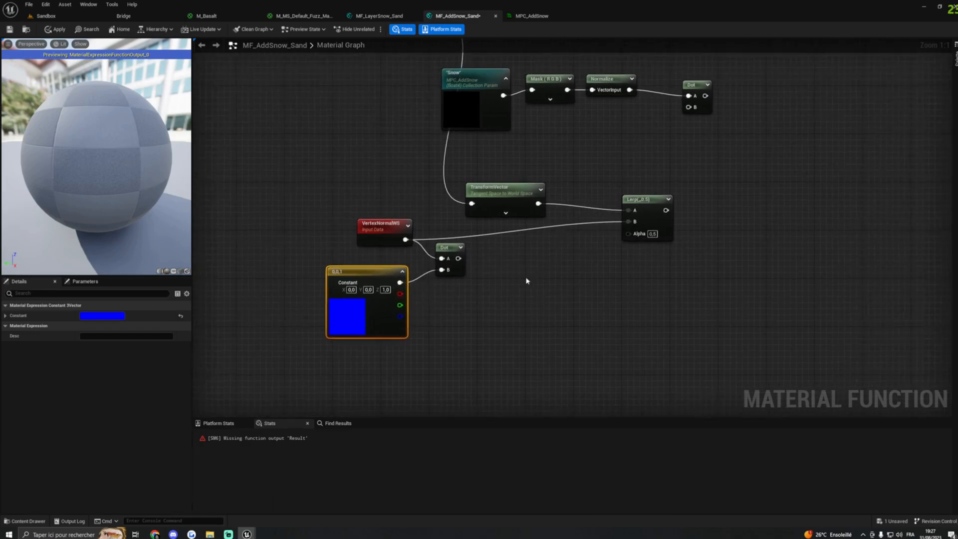
pyautogui.moveTo(459, 259); pyautogui.dragTo(487, 260)
pyautogui.write('saturat')
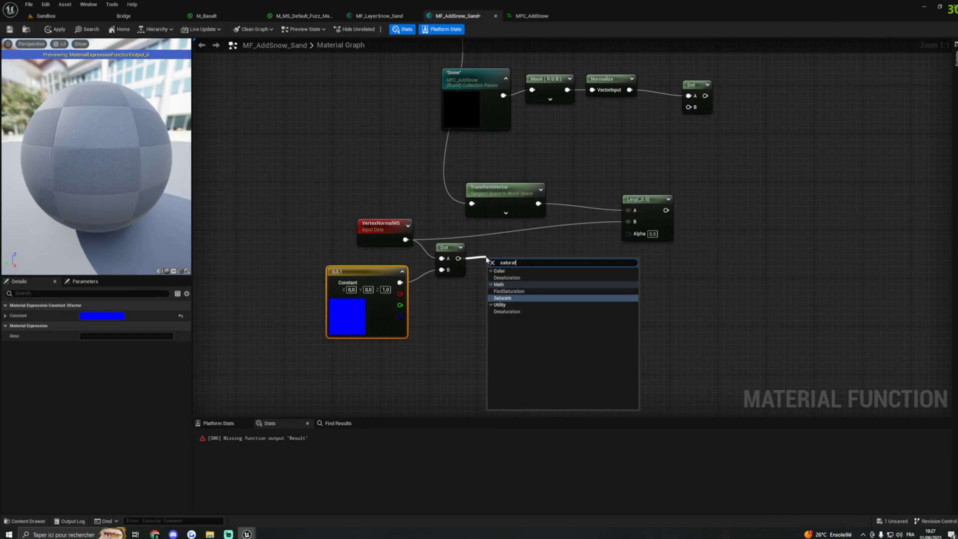
pyautogui.click(507, 299)
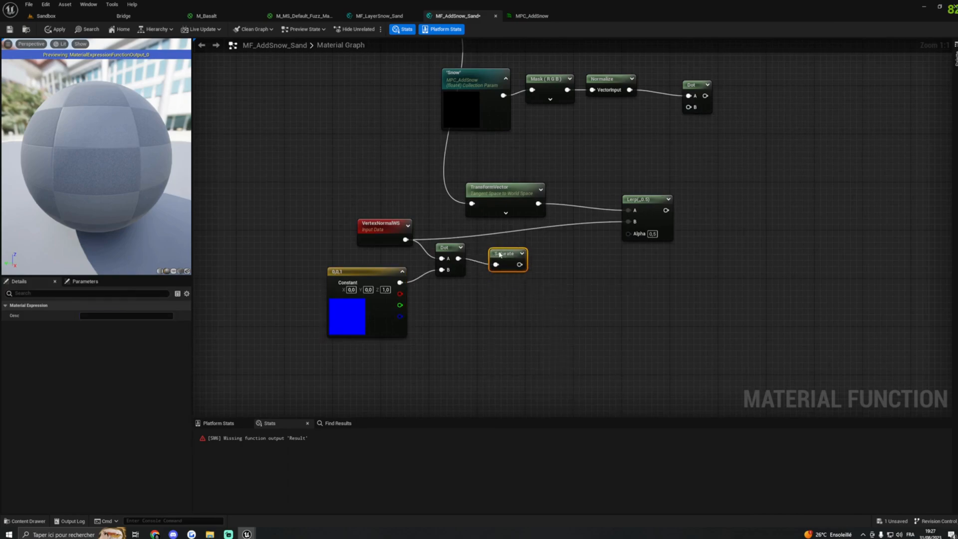
pyautogui.moveTo(502, 258); pyautogui.dragTo(581, 264)
pyautogui.write('power')
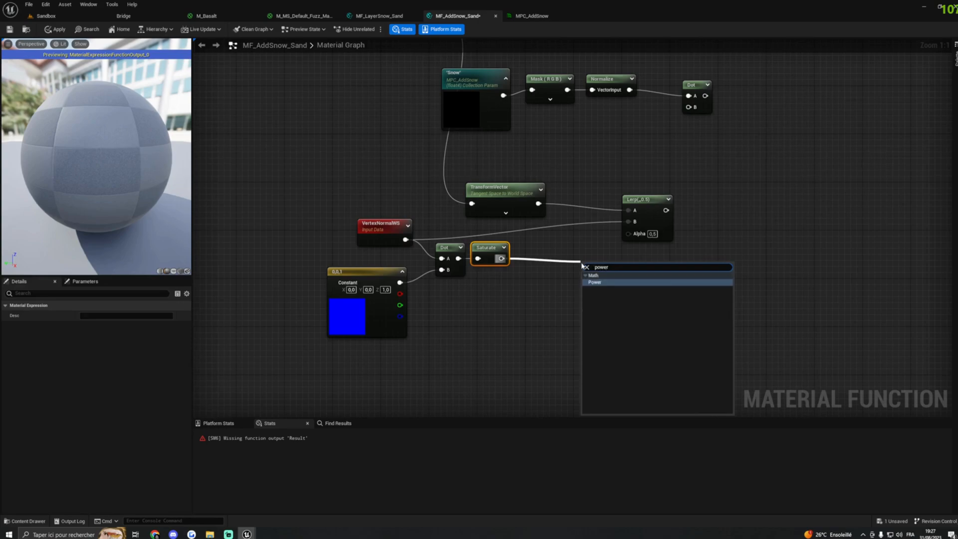
pyautogui.click(594, 282)
# Add a FunctionInput node feeding the Exp input of the Power node.
pyautogui.moveTo(602, 262); pyautogui.dragTo(500, 311)
pyautogui.write('tion')
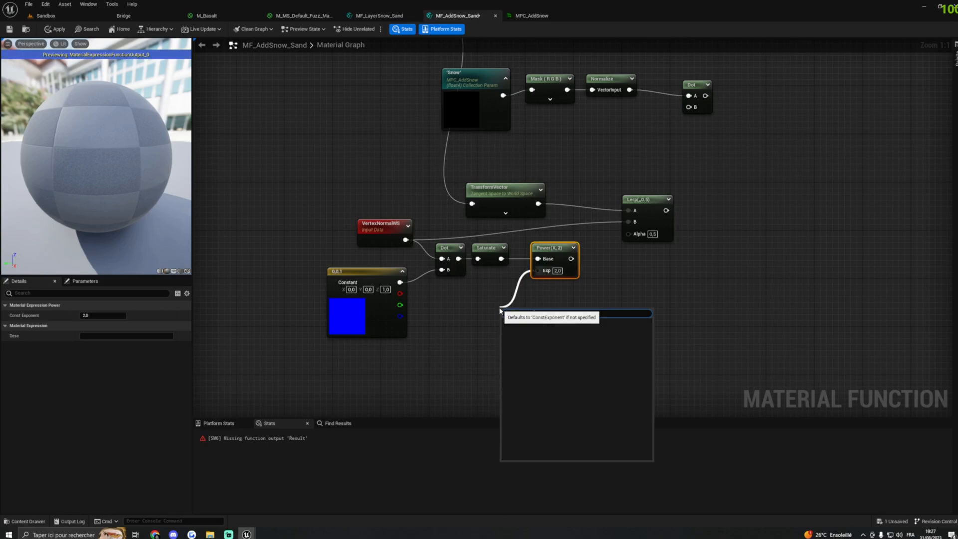
pyautogui.press('BackSpace')
pyautogui.press('BackSpace')
pyautogui.press('BackSpace')
pyautogui.press('BackSpace')
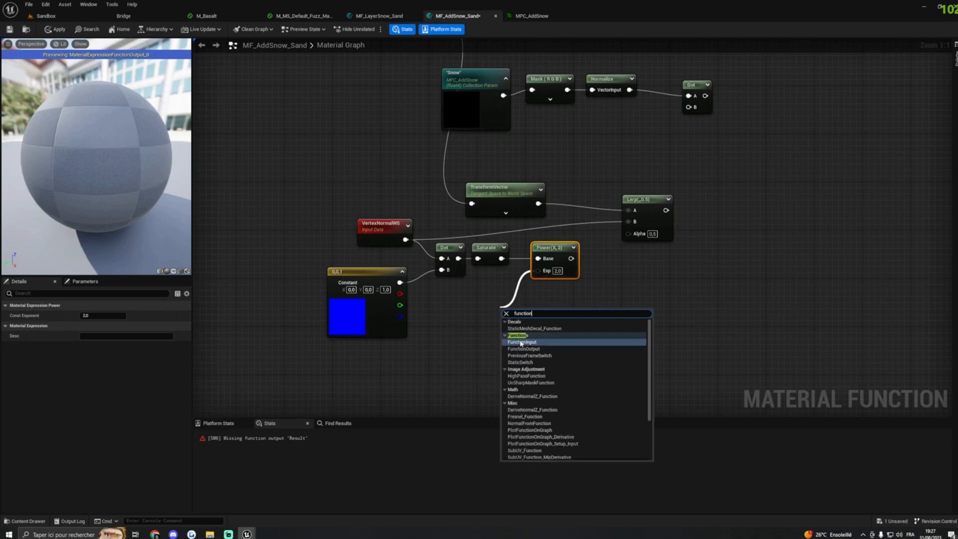
pyautogui.click(521, 342)
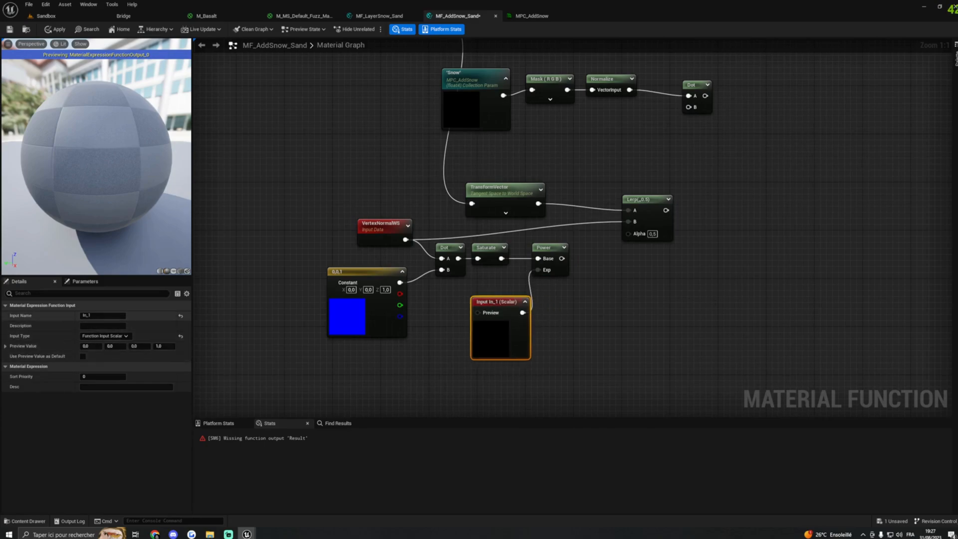
# Name the function input TopSnowContrast, and collapse its preview and place it below the Saturate node.
pyautogui.moveTo(96, 316); pyautogui.dragTo(63, 318)
pyautogui.write('TopSnowwContrast')
pyautogui.press('BackSpace')
pyautogui.press('BackSpace')
pyautogui.press('BackSpace')
pyautogui.press('BackSpace')
pyautogui.press('BackSpace')
pyautogui.press('BackSpace')
pyautogui.press('BackSpace')
pyautogui.press('BackSpace')
pyautogui.write('Contrast')
pyautogui.press('Return')
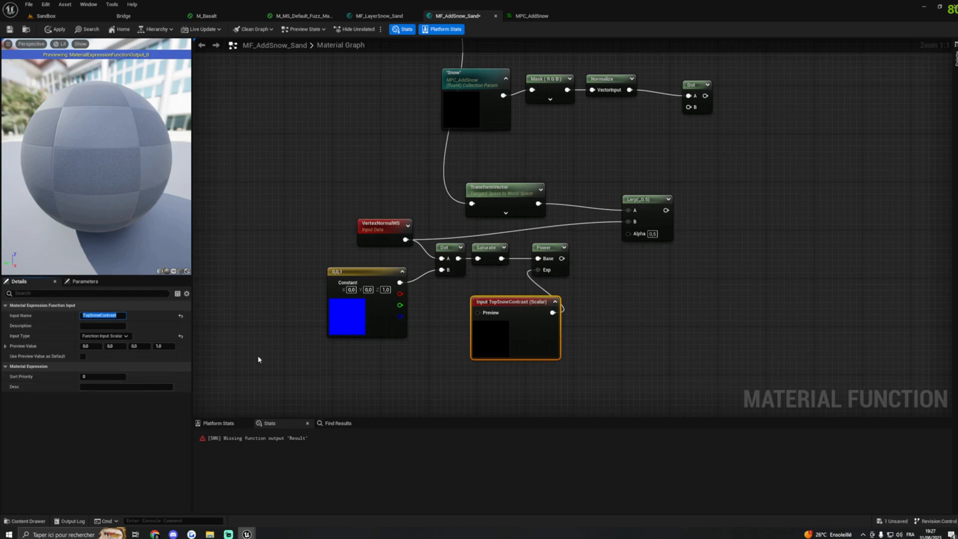
pyautogui.click(555, 302)
pyautogui.moveTo(526, 303); pyautogui.dragTo(495, 303)
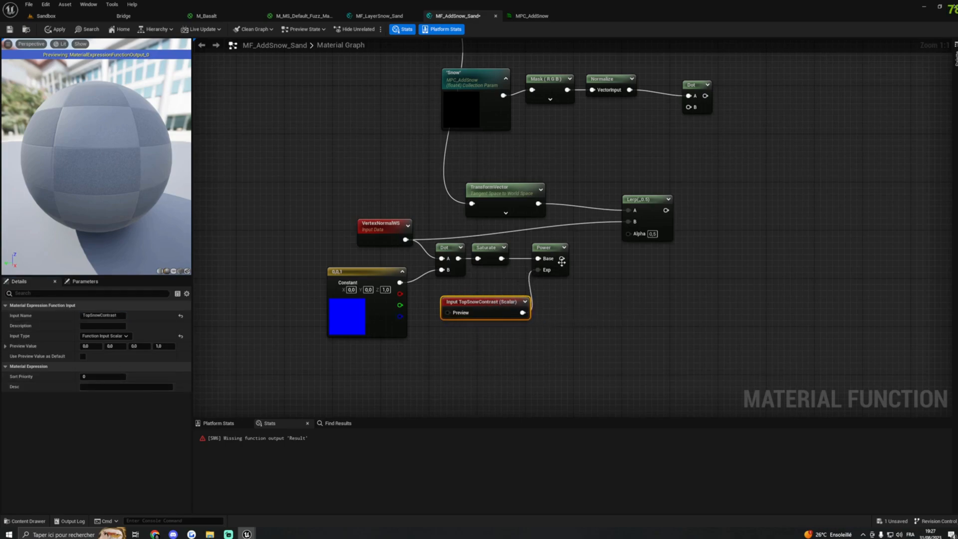
# Connect the Power output to the Lerp's Alpha, and the Lerp output to the upper Dot node's B input.
pyautogui.moveTo(562, 259); pyautogui.dragTo(628, 233)
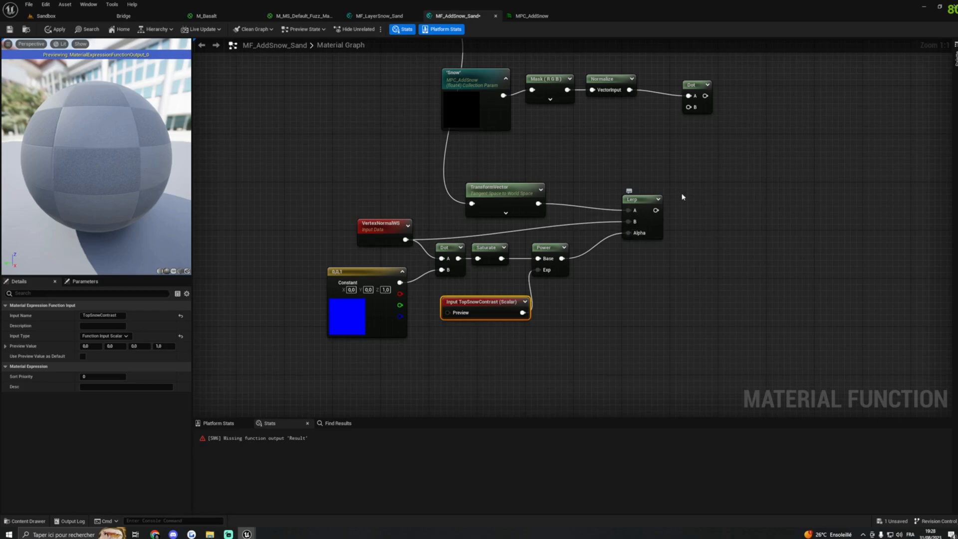
pyautogui.moveTo(756, 174); pyautogui.dragTo(614, 204, button='right')
pyautogui.moveTo(498, 230); pyautogui.dragTo(556, 143)
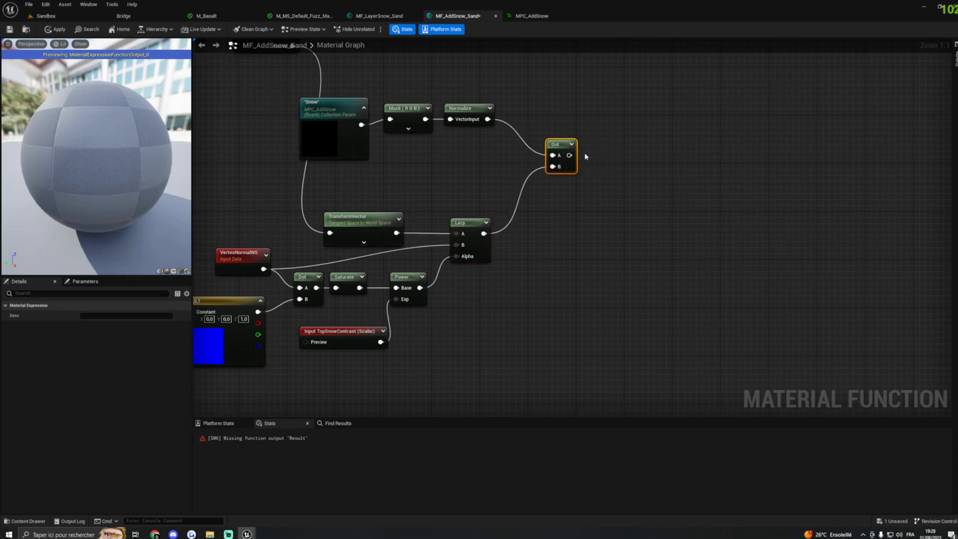
# Add a Power node after the upper Dot node, with the Dot output connected to its Base.
pyautogui.moveTo(585, 151); pyautogui.dragTo(539, 208, button='right')
pyautogui.moveTo(444, 213); pyautogui.dragTo(550, 214)
pyautogui.write('power')
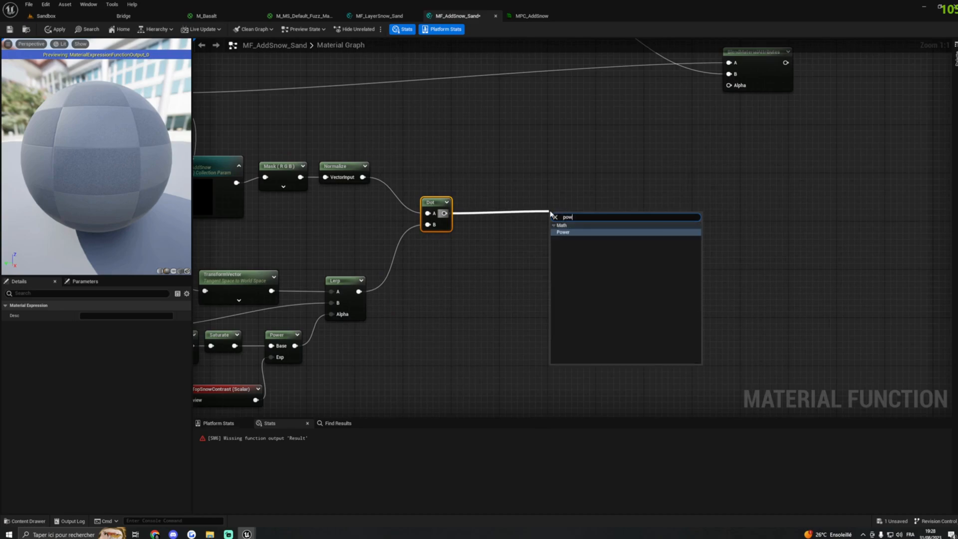
pyautogui.click(566, 232)
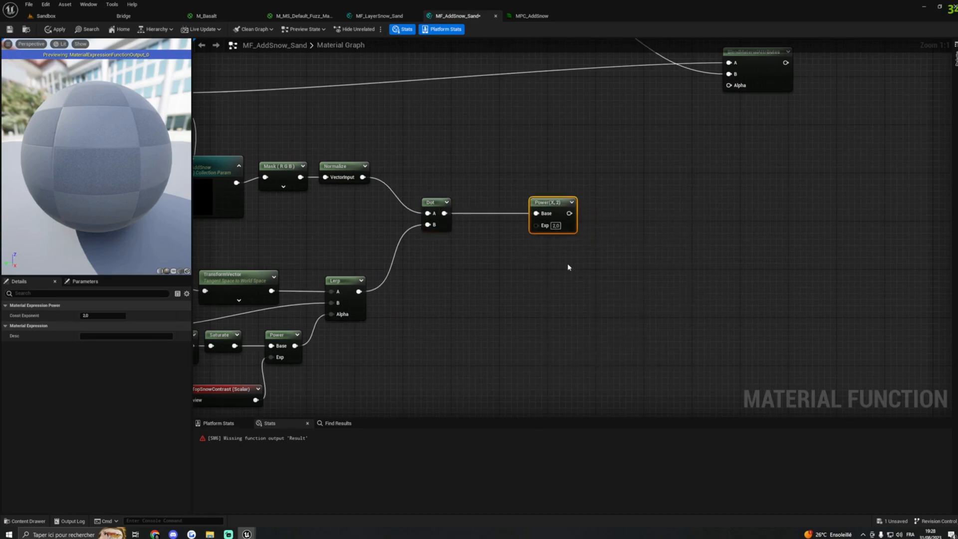
# Add a scalar function input named SnowContrast and connect it to the Exp input of the new Power node.
pyautogui.rightClick(476, 260)
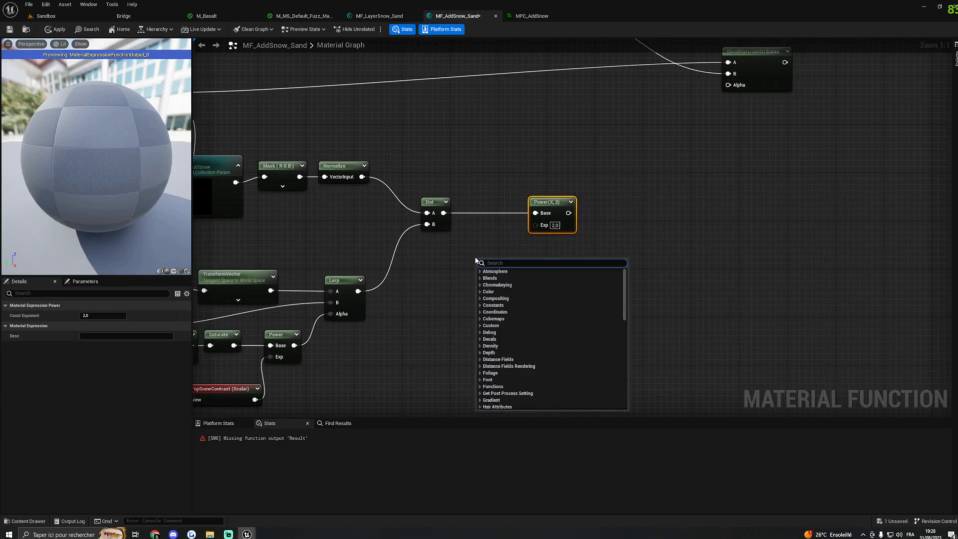
pyautogui.write('functio')
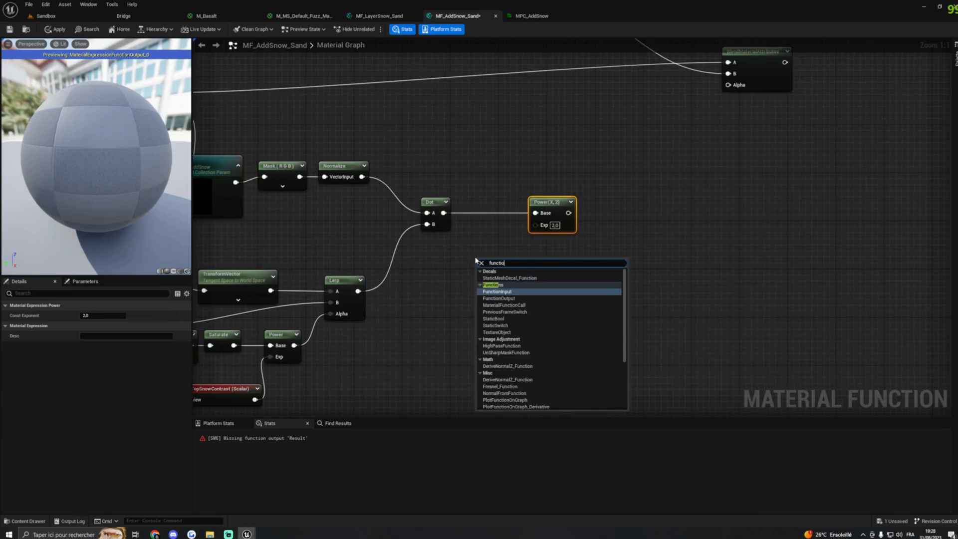
pyautogui.click(500, 292)
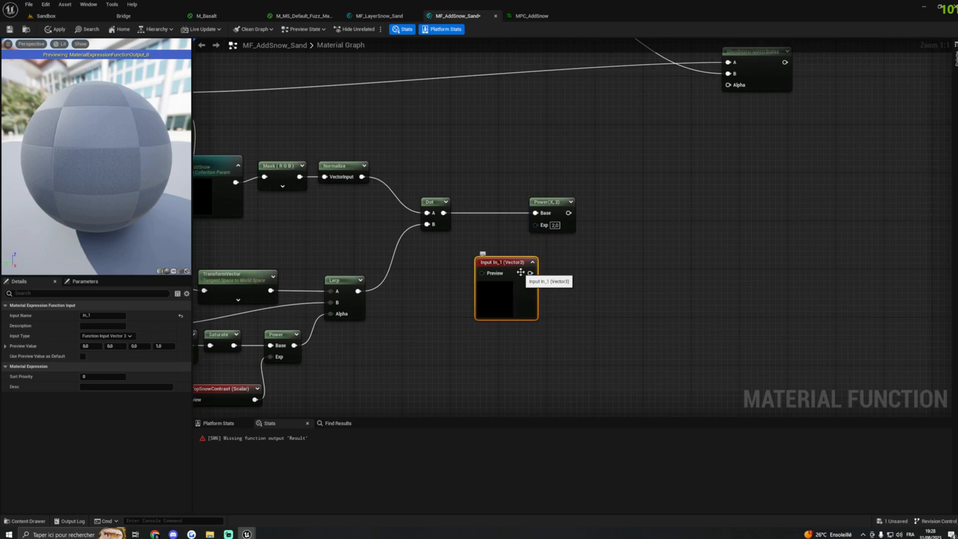
pyautogui.click(114, 336)
pyautogui.click(108, 350)
pyautogui.click(110, 337)
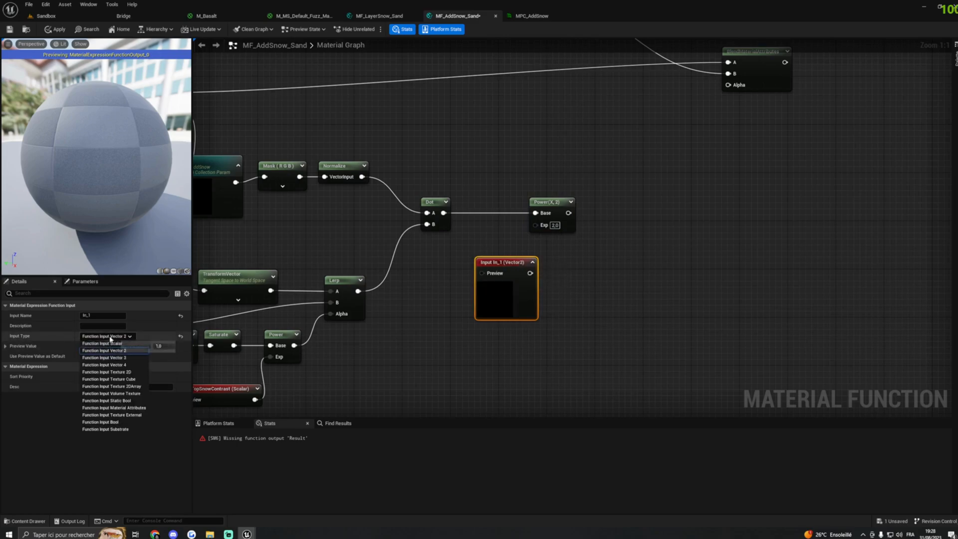
pyautogui.click(107, 343)
pyautogui.moveTo(98, 316); pyautogui.dragTo(43, 316)
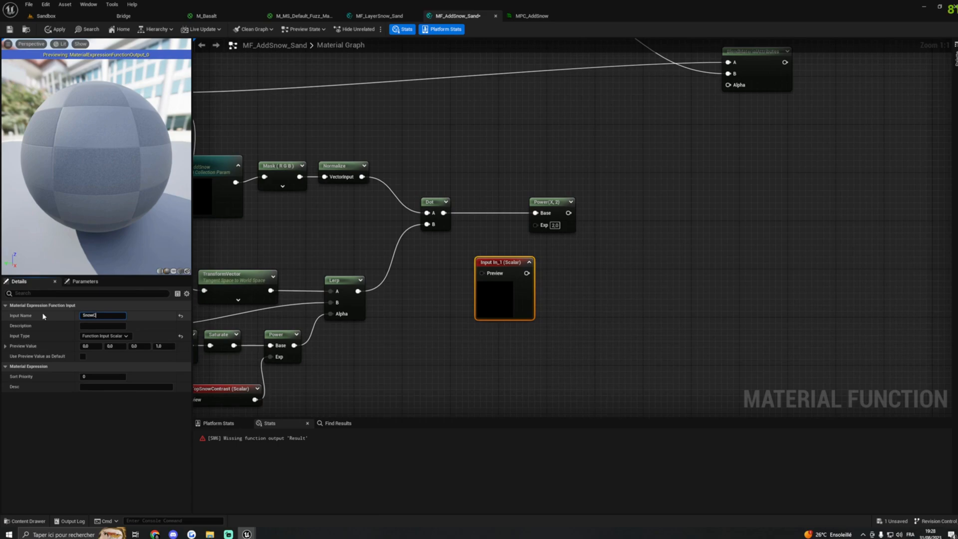
pyautogui.press('Return')
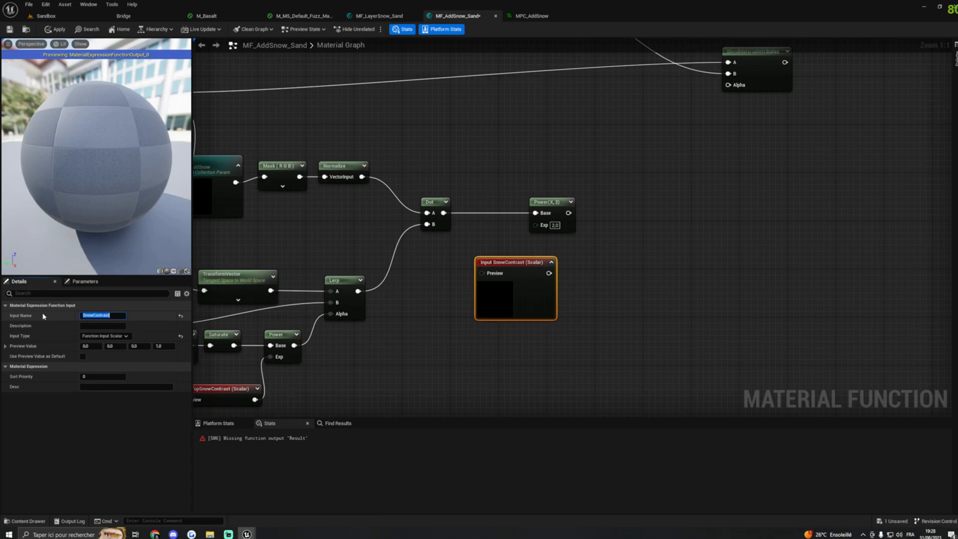
pyautogui.moveTo(500, 263); pyautogui.dragTo(536, 224)
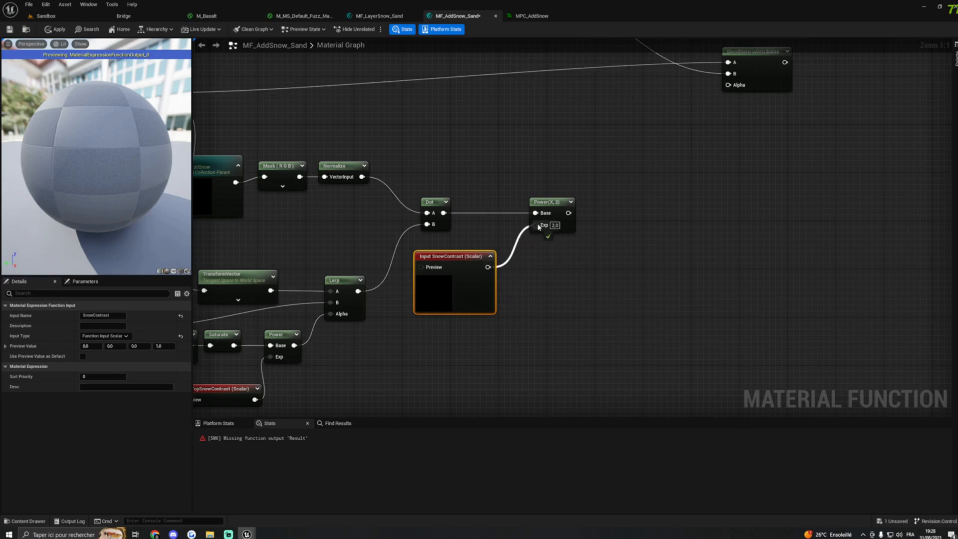
pyautogui.click(491, 256)
# Add a Saturate node after the second Power node and connect its output to the BlendMaterialAttributes Alpha.
pyautogui.moveTo(599, 235); pyautogui.dragTo(492, 270, button='right')
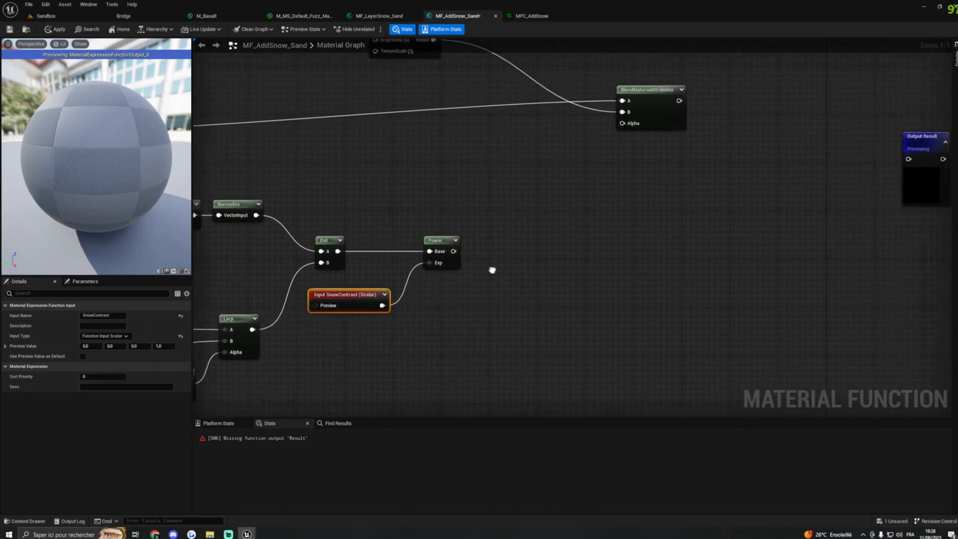
pyautogui.moveTo(449, 252); pyautogui.dragTo(532, 238)
pyautogui.write('sat')
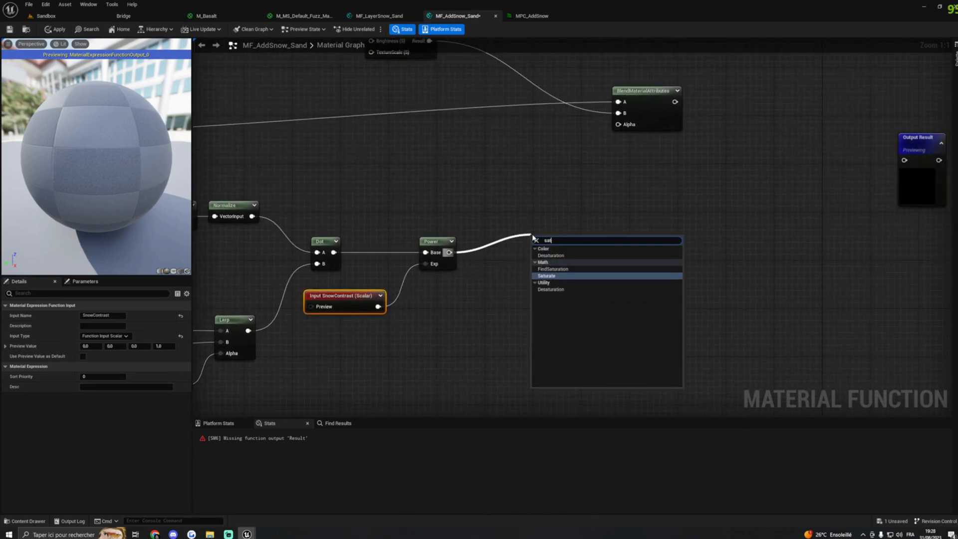
pyautogui.write('ue')
pyautogui.press('BackSpace')
pyautogui.click(563, 281)
pyautogui.moveTo(549, 241); pyautogui.dragTo(504, 241)
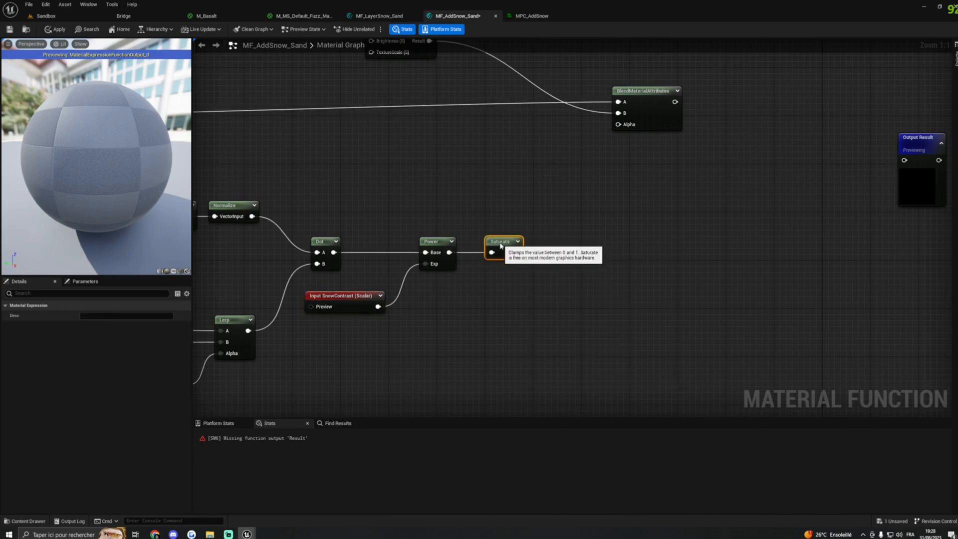
pyautogui.moveTo(592, 251); pyautogui.dragTo(477, 277, button='right')
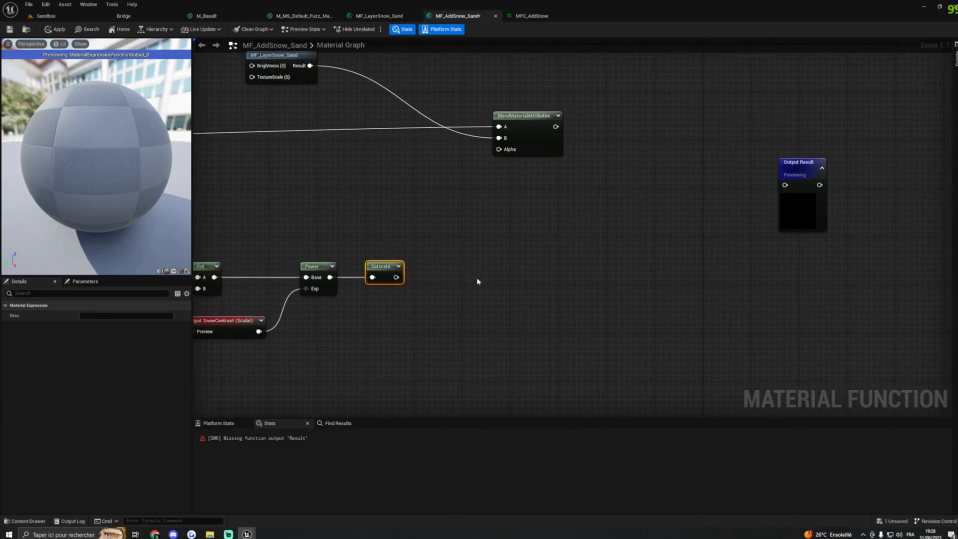
pyautogui.moveTo(390, 264); pyautogui.dragTo(506, 154)
# Duplicate BlendMaterialAttributes up and beside the original, feeding its A from GetMaterialAttributes and its B from the original blend.
pyautogui.moveTo(537, 197); pyautogui.dragTo(427, 253, button='right')
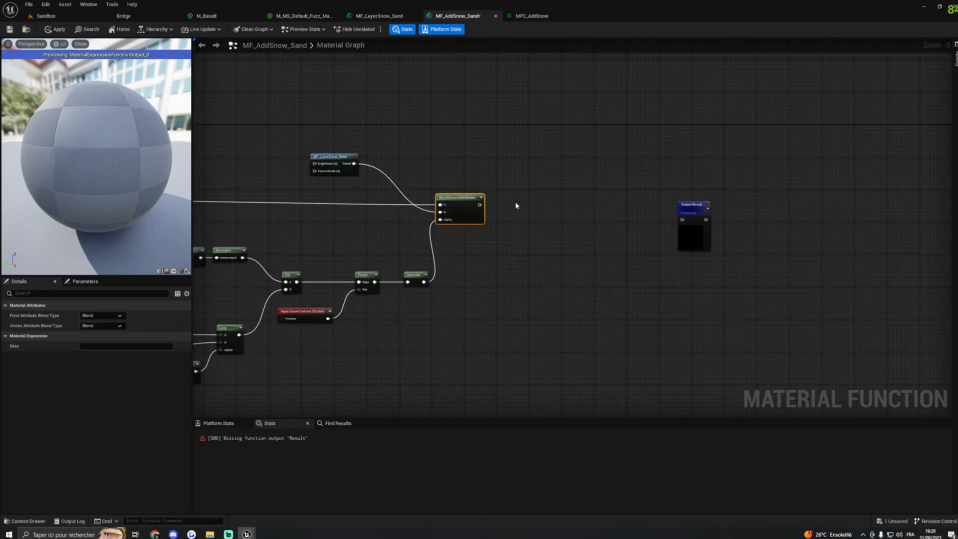
pyautogui.hotkey('ctrl', 'd')
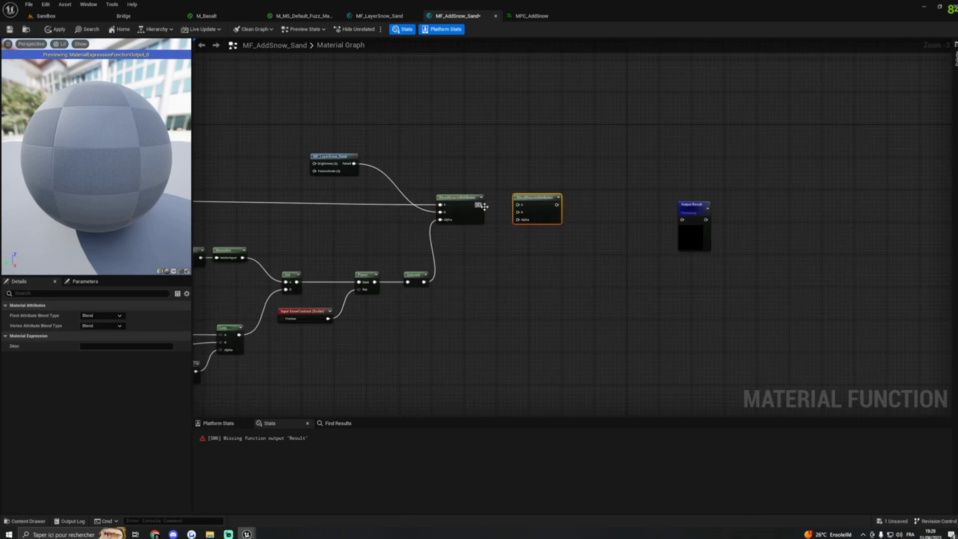
pyautogui.moveTo(479, 205); pyautogui.dragTo(574, 201)
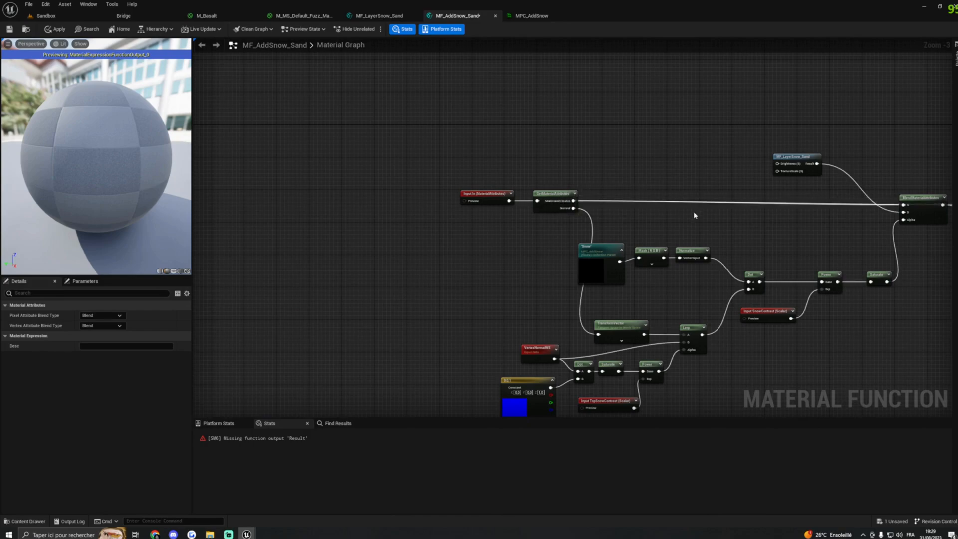
pyautogui.moveTo(694, 215); pyautogui.dragTo(428, 220, button='right')
pyautogui.moveTo(728, 208); pyautogui.dragTo(708, 167)
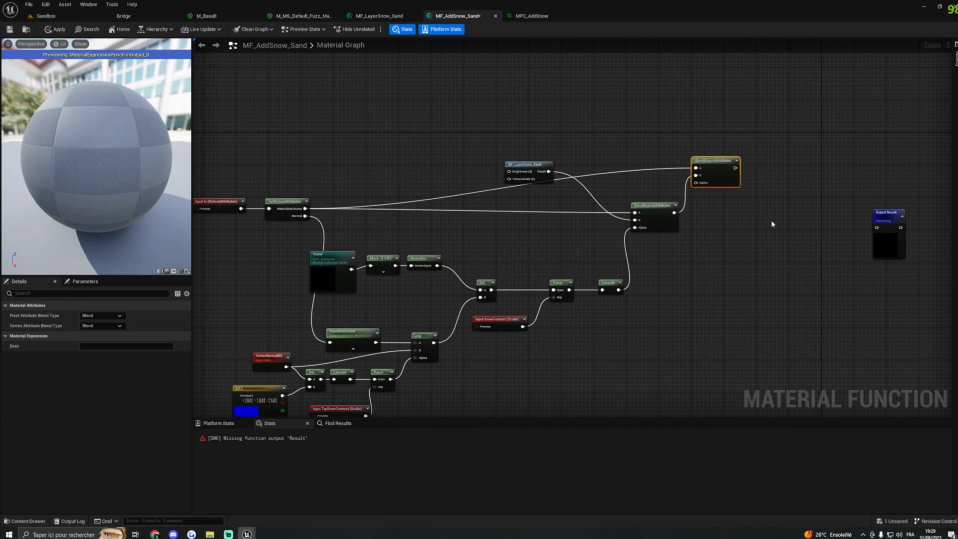
pyautogui.moveTo(771, 224); pyautogui.dragTo(693, 215, button='right')
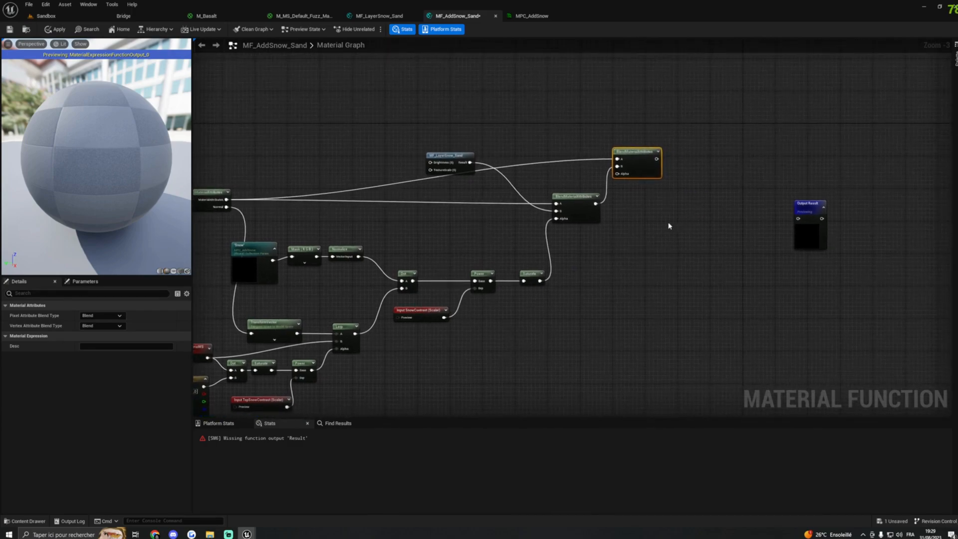
# Add a scalar function input named SnowAmount below the upper BlendMaterialAttributes node.
pyautogui.rightClick(625, 238)
pyautogui.write('function')
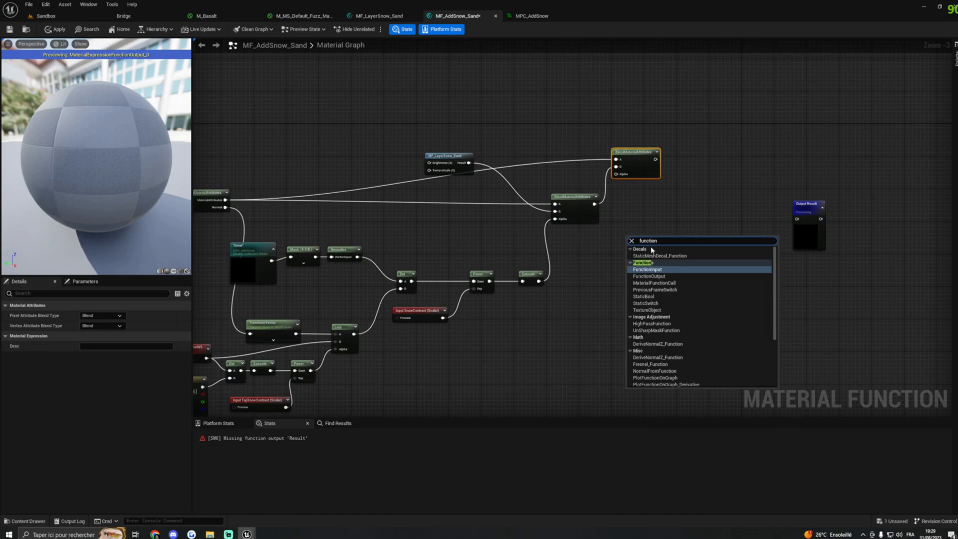
pyautogui.click(653, 269)
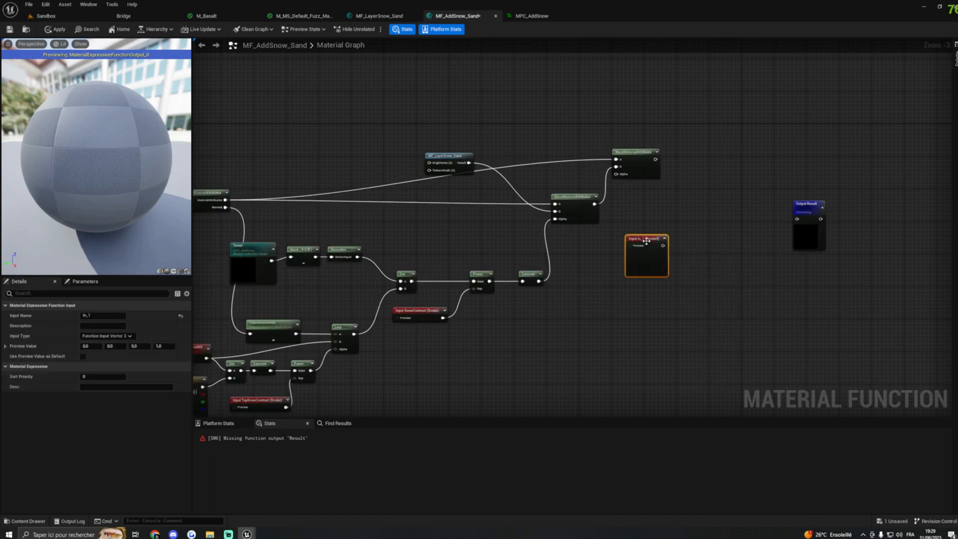
pyautogui.click(107, 336)
pyautogui.click(107, 343)
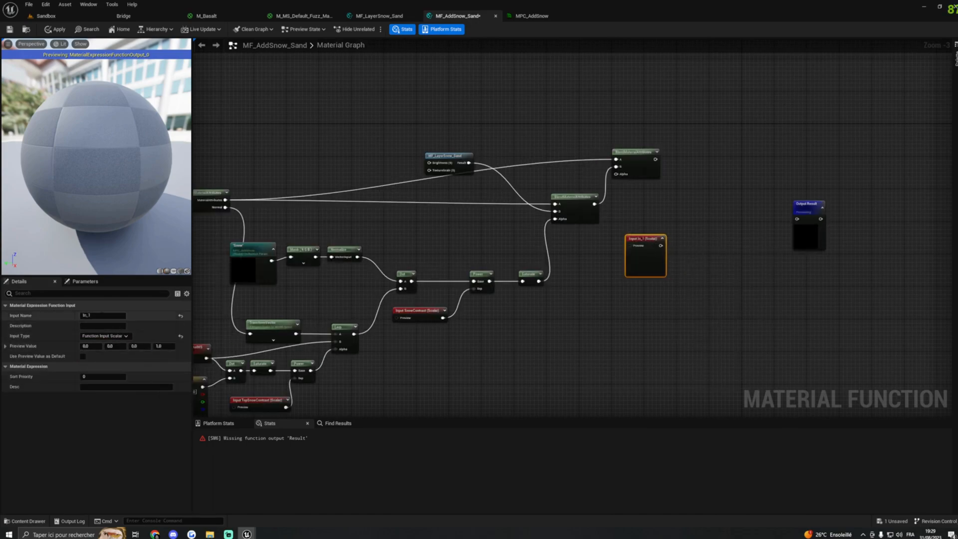
pyautogui.click(102, 316)
pyautogui.write('SNow')
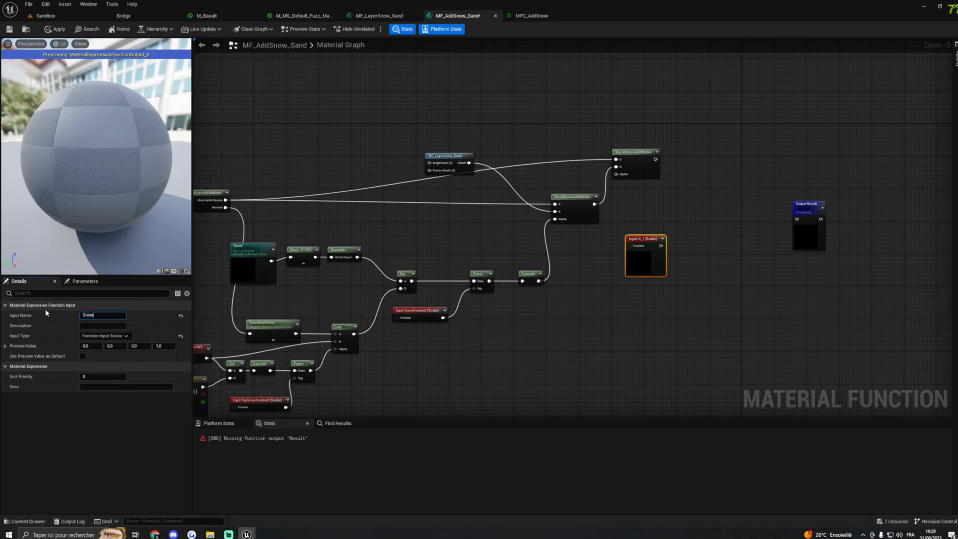
pyautogui.write('Amount')
pyautogui.press('Return')
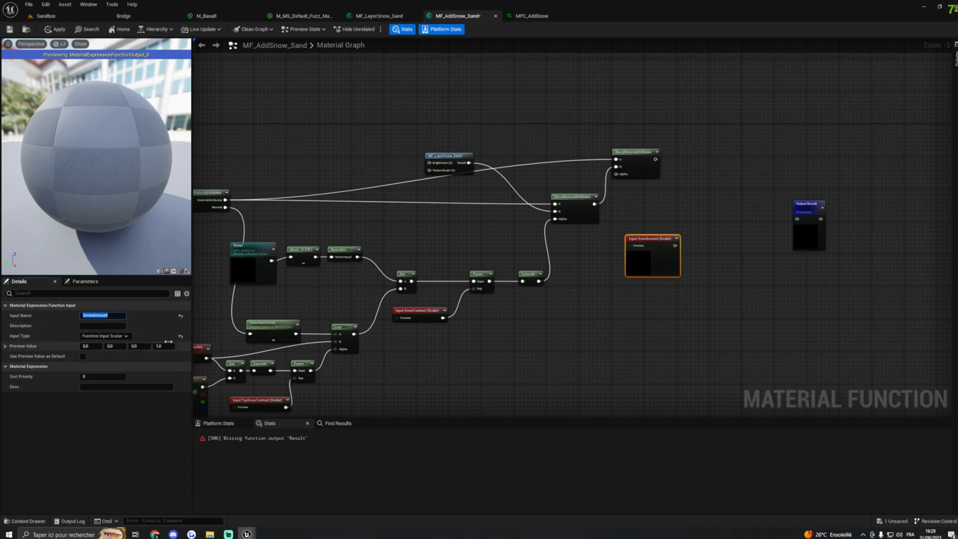
# Connect SnowAmount to the Alpha of the upper BlendMaterialAttributes and place the input beneath the lower blend node.
pyautogui.moveTo(676, 243); pyautogui.dragTo(616, 174)
pyautogui.moveTo(635, 241); pyautogui.dragTo(583, 244)
pyautogui.moveTo(632, 303); pyautogui.dragTo(592, 310, button='right')
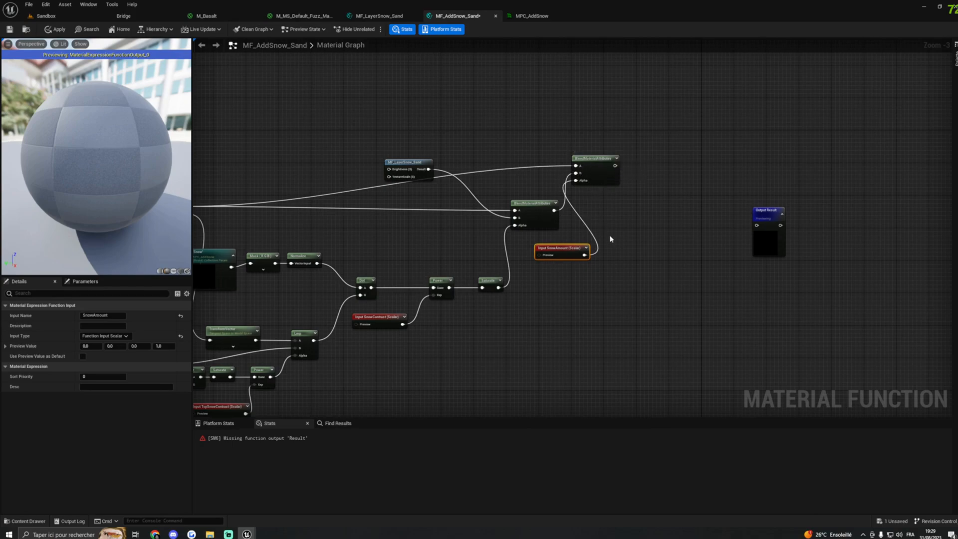
# Place Output Result beside the upper BlendMaterialAttributes and connect the blend's output to it.
pyautogui.moveTo(706, 262); pyautogui.dragTo(580, 288, button='right')
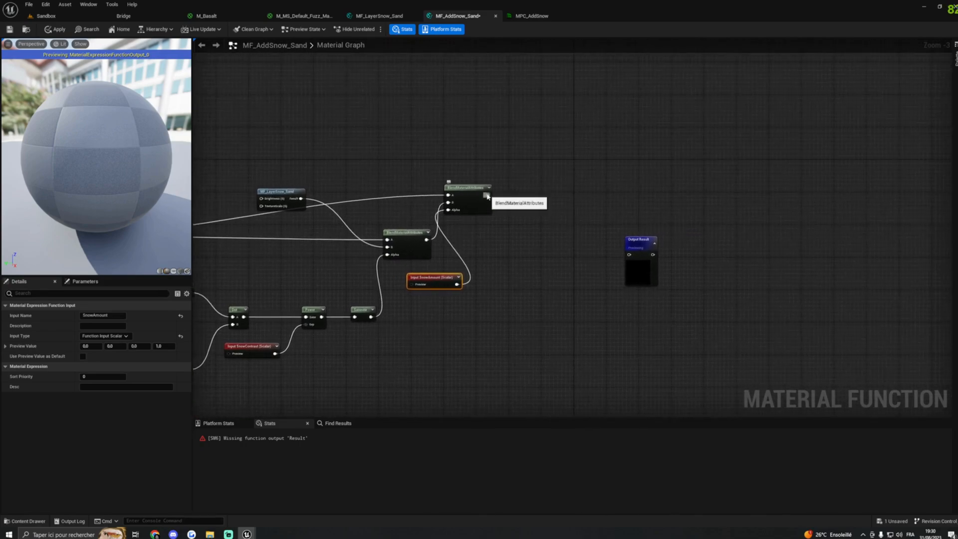
pyautogui.moveTo(626, 261); pyautogui.dragTo(521, 201)
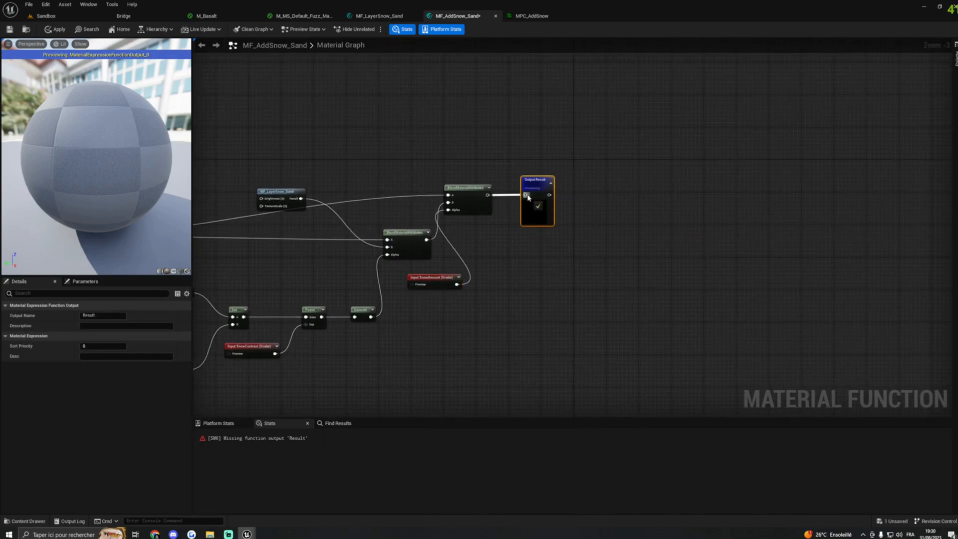
pyautogui.scroll(1, 674, 260)
# Add a function input beside MF_LayerSnow_Sand, duplicate it, and arrange the two inputs one above the other.
pyautogui.scroll(-3, 674, 292)
pyautogui.scroll(5, 589, 264)
pyautogui.moveTo(627, 284); pyautogui.dragTo(699, 265, button='right')
pyautogui.moveTo(530, 212); pyautogui.dragTo(539, 252, button='right')
pyautogui.rightClick(523, 238)
pyautogui.write('f')
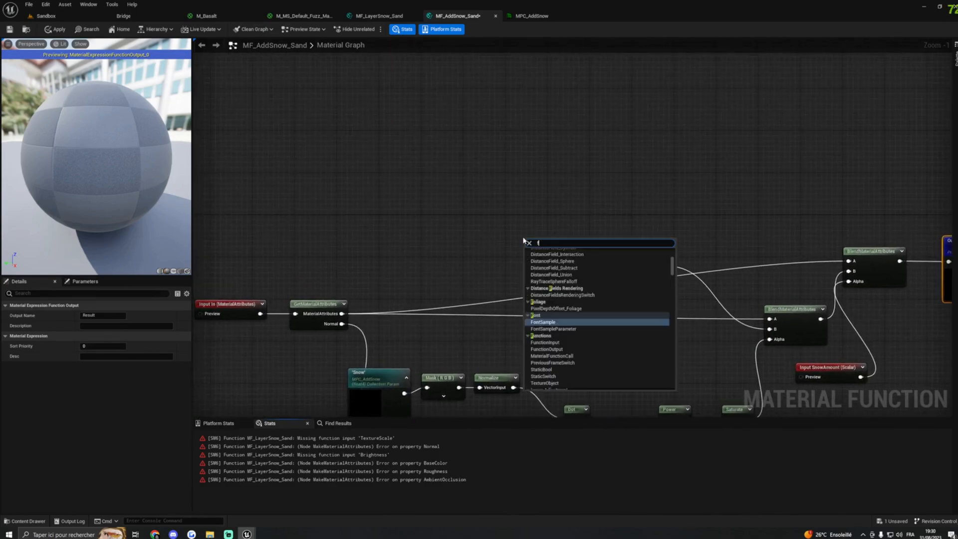
pyautogui.write('unction')
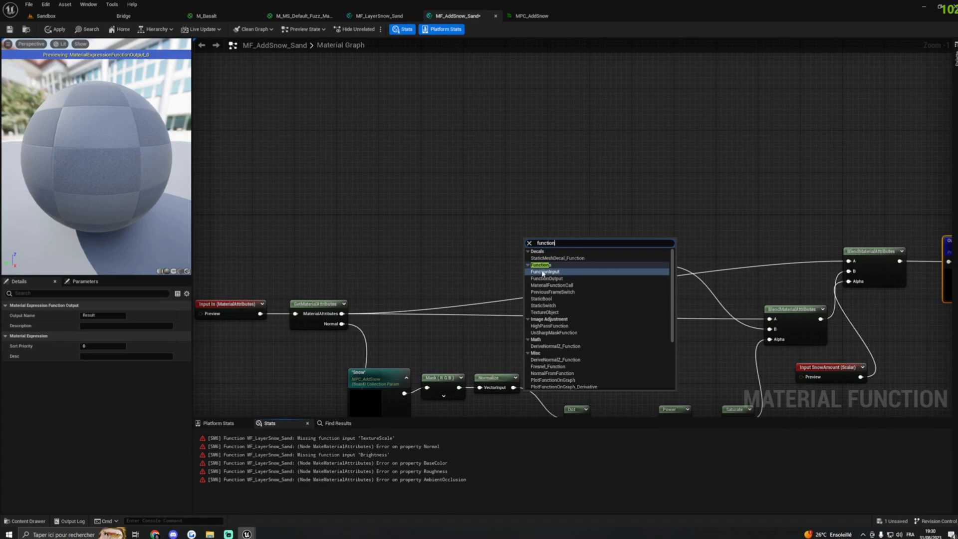
pyautogui.click(545, 272)
pyautogui.moveTo(551, 252); pyautogui.dragTo(526, 197)
pyautogui.hotkey('ctrl', 'c')
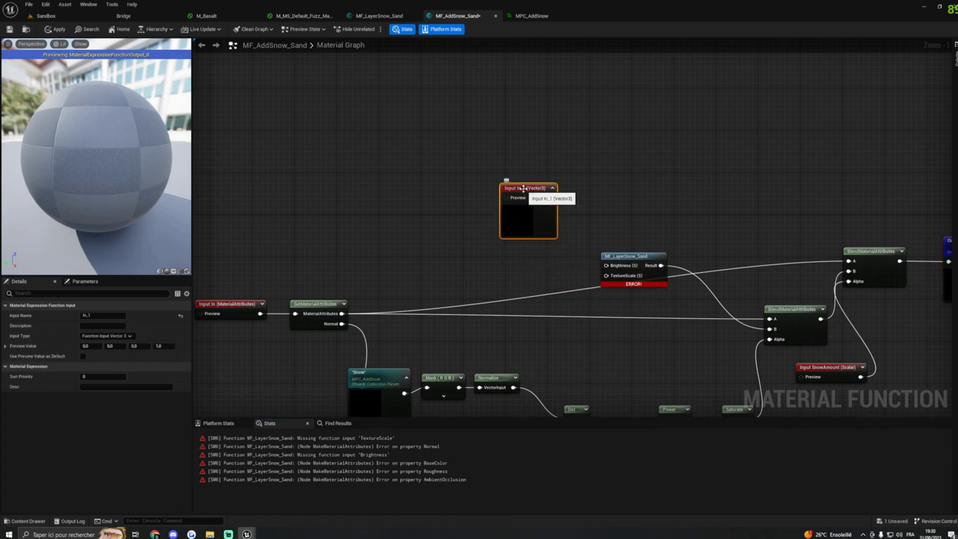
pyautogui.hotkey('ctrl', 'v')
pyautogui.moveTo(530, 262); pyautogui.dragTo(509, 262)
pyautogui.moveTo(525, 194); pyautogui.dragTo(520, 173)
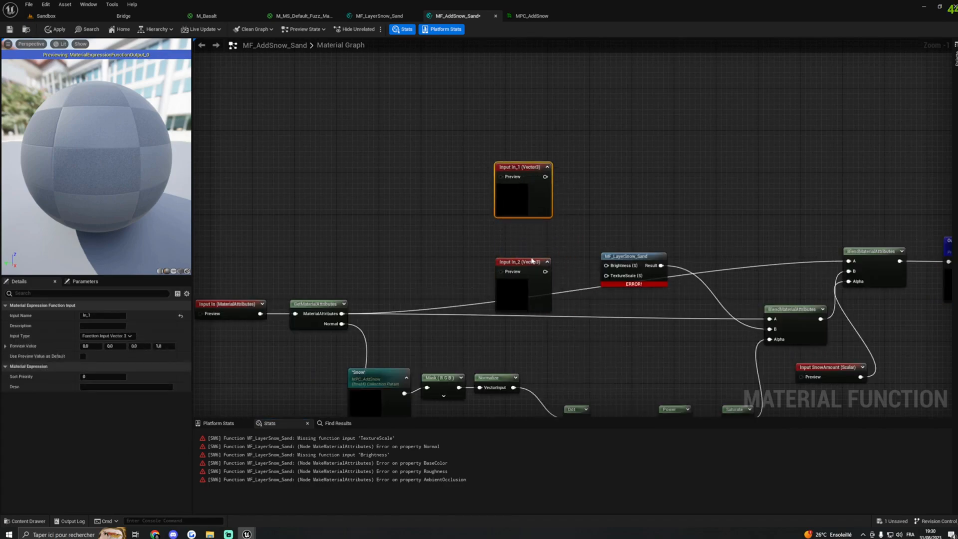
pyautogui.moveTo(532, 270); pyautogui.dragTo(538, 249)
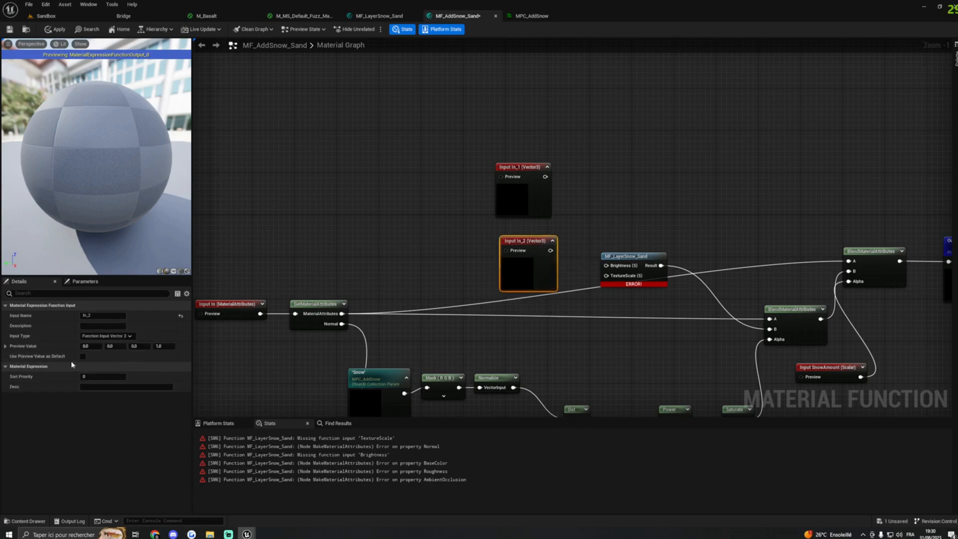
# Change the input type of both new function inputs to Function Input Scalar.
pyautogui.click(106, 335)
pyautogui.click(100, 343)
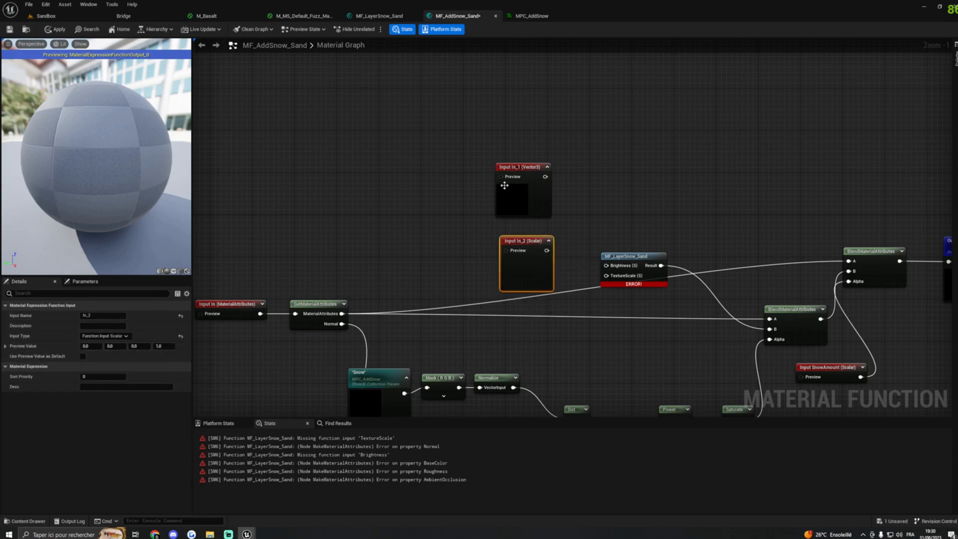
pyautogui.click(521, 192)
pyautogui.click(106, 336)
pyautogui.click(102, 343)
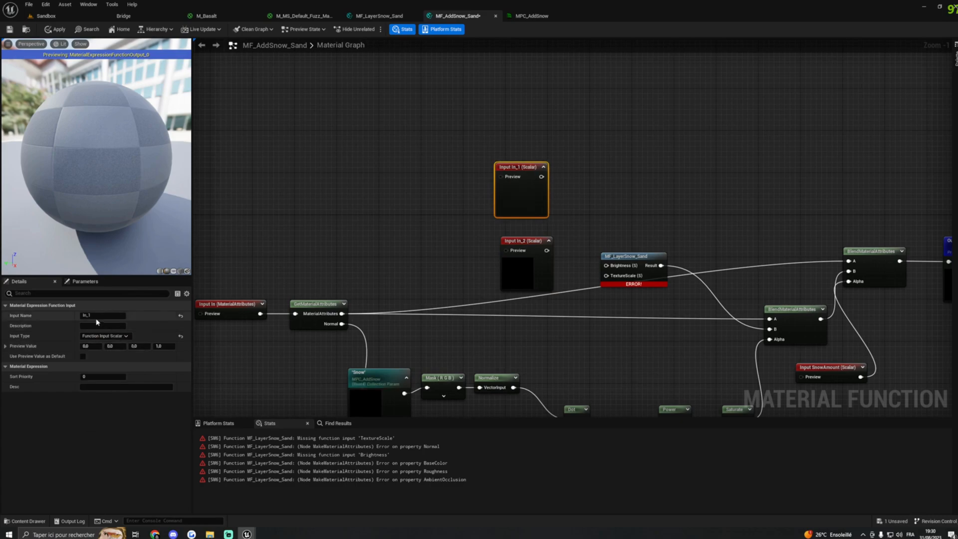
# Name the upper new function input Brightness and the lower one TextureScale.
pyautogui.write('Brig')
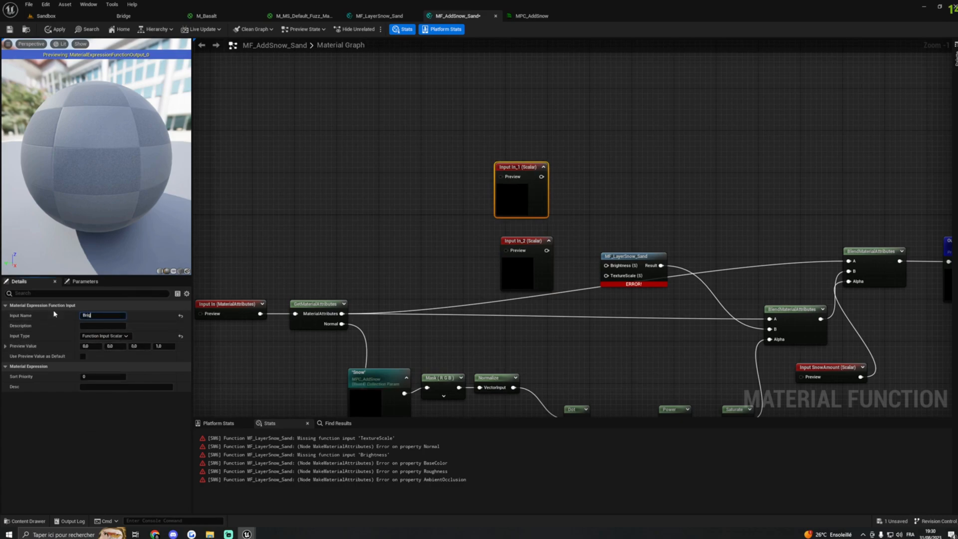
pyautogui.write('htness')
pyautogui.press('Return')
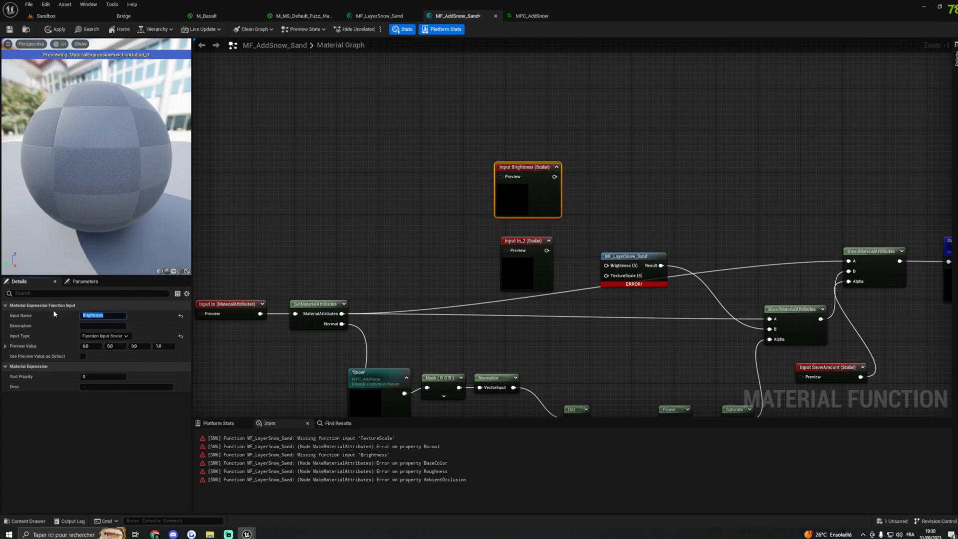
pyautogui.click(548, 276)
pyautogui.click(88, 315)
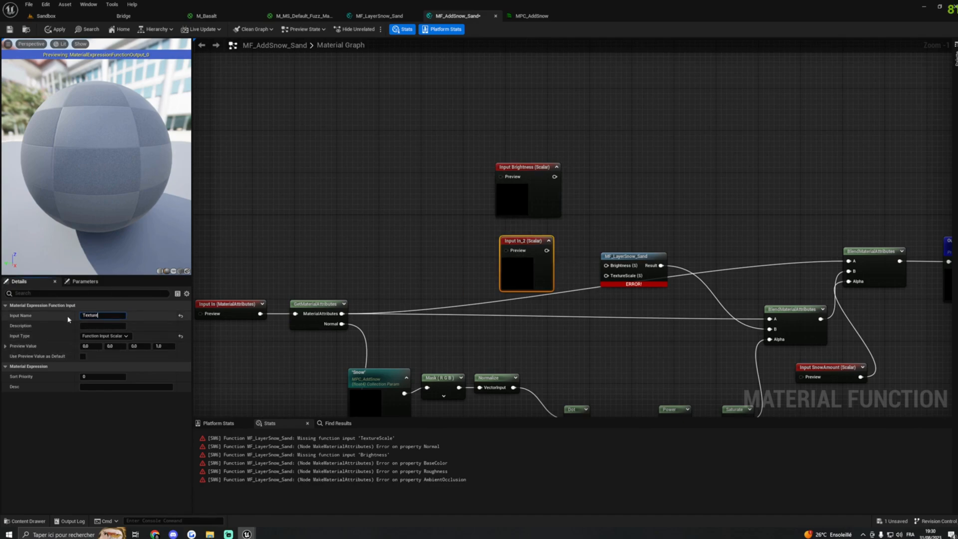
pyautogui.write('TextureScale')
pyautogui.press('Return')
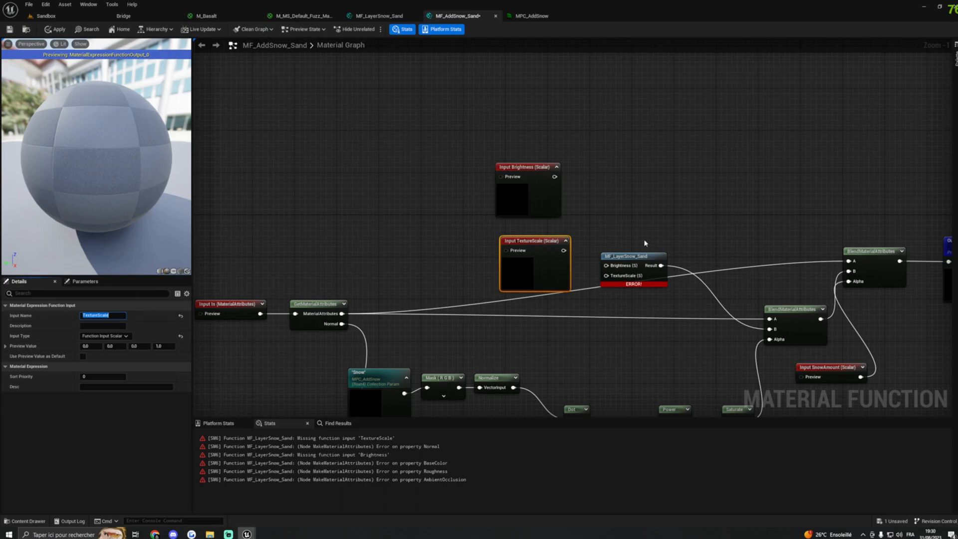
# Connect TextureScale and Brightness to the matching MF_LayerSnow_Sand inputs and collapse both nodes' previews.
pyautogui.moveTo(563, 250); pyautogui.dragTo(538, 272)
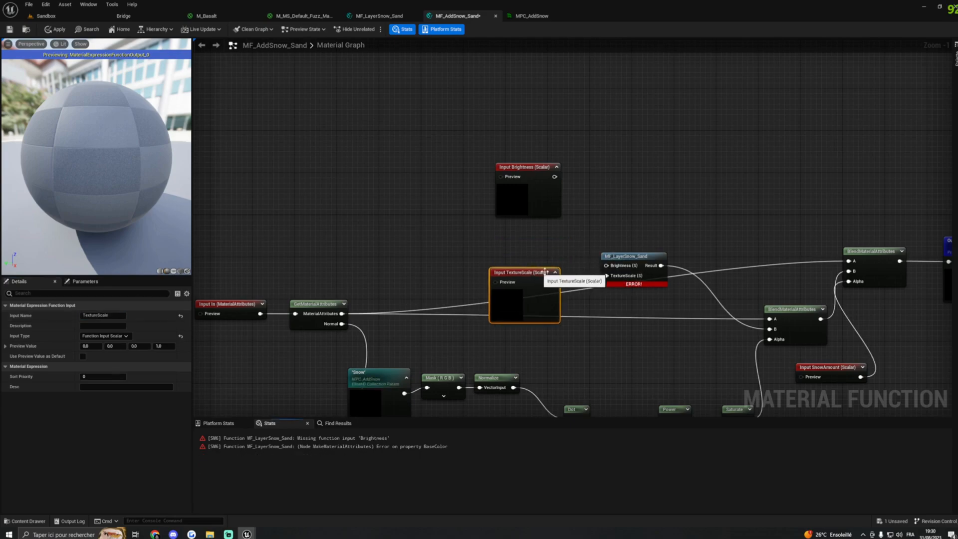
pyautogui.click(554, 272)
pyautogui.moveTo(553, 177); pyautogui.dragTo(545, 194)
pyautogui.click(545, 193)
# Rename the MaterialAttributes function input to MA and set its sort priority to -1.
pyautogui.moveTo(303, 225); pyautogui.dragTo(481, 220, button='right')
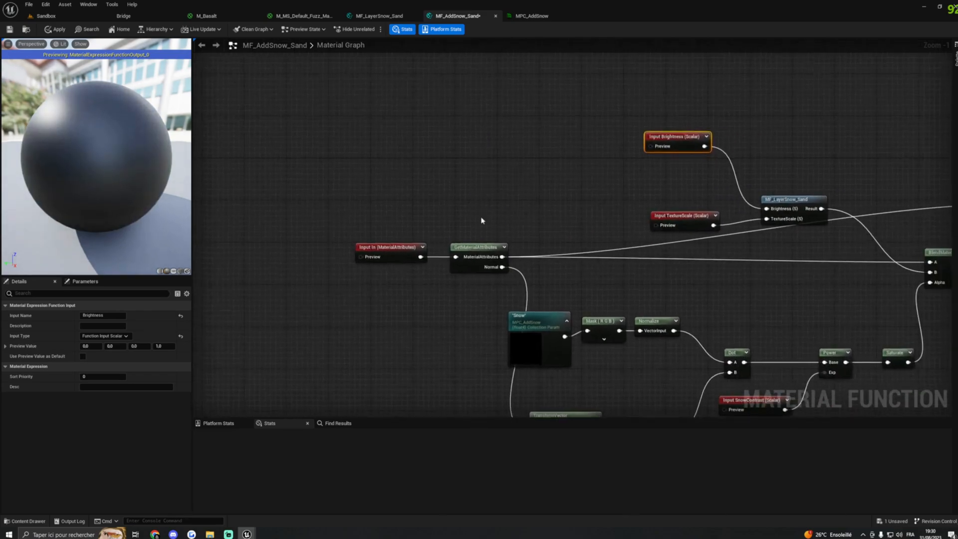
pyautogui.scroll(-1, 500, 239)
pyautogui.click(411, 248)
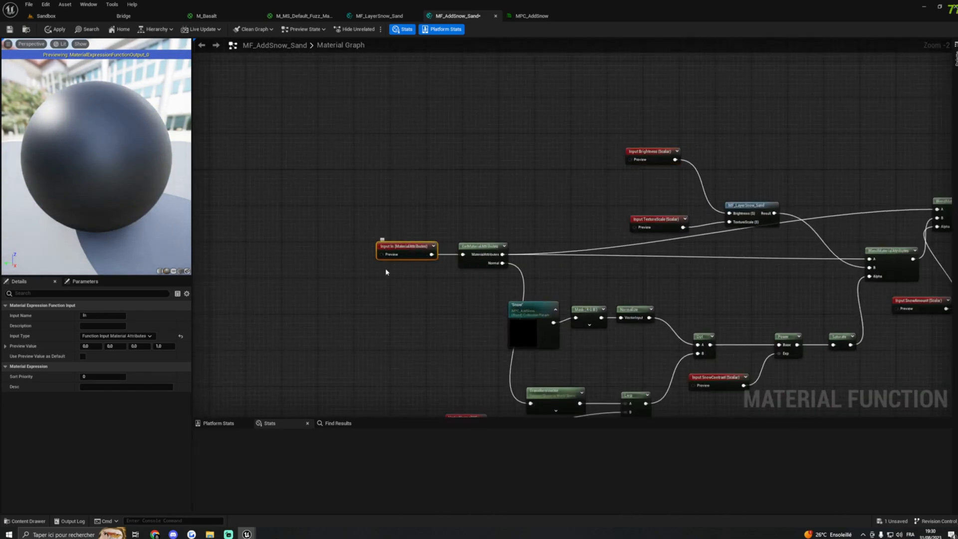
pyautogui.click(100, 316)
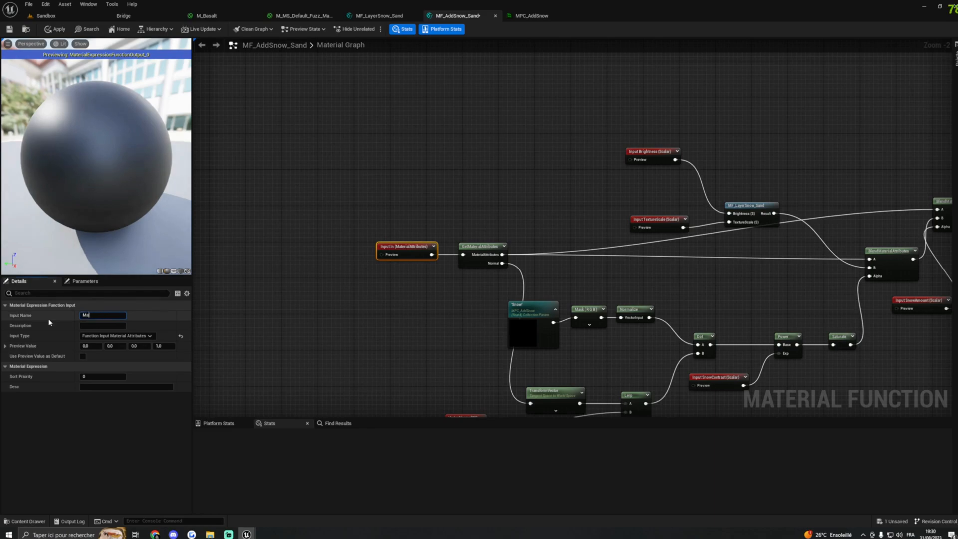
pyautogui.press('Return')
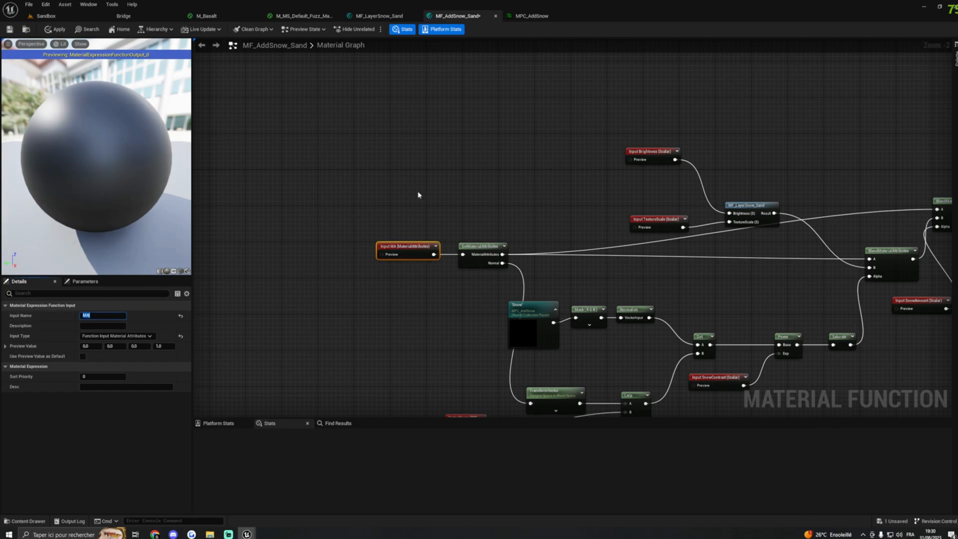
pyautogui.click(90, 376)
pyautogui.moveTo(530, 200); pyautogui.dragTo(498, 196, button='right')
# Apply the changes to the MF_AddSnow_Sand function and save it.
pyautogui.click(55, 29)
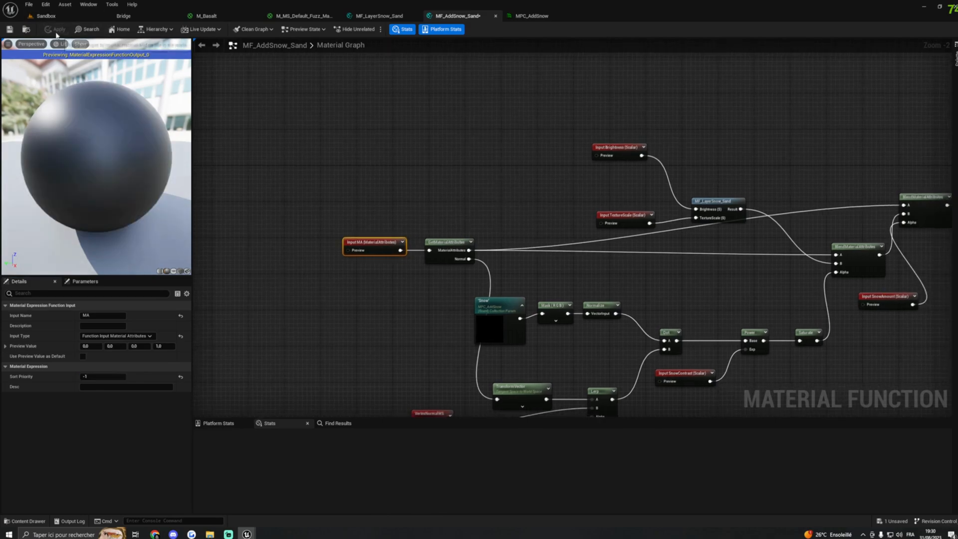
pyautogui.click(9, 30)
pyautogui.scroll(-5, 431, 120)
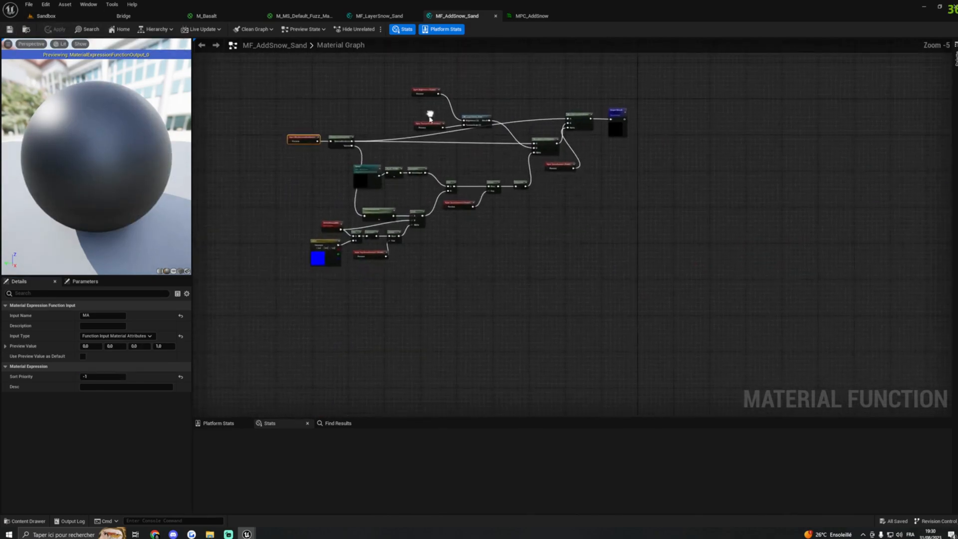
# Examine the sandstone rock in the Sandbox level and check which material is assigned to it.
pyautogui.click(46, 15)
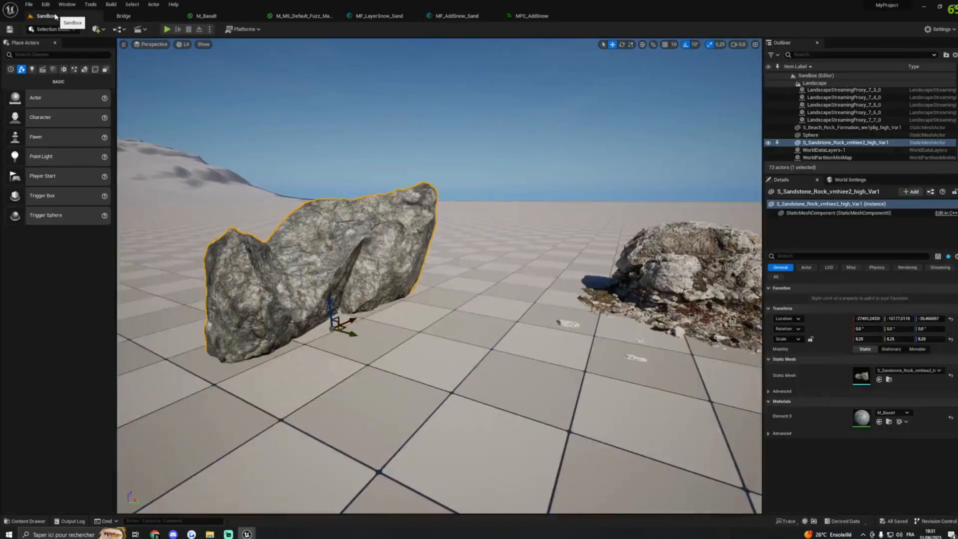
pyautogui.moveTo(488, 211); pyautogui.dragTo(485, 209, button='right')
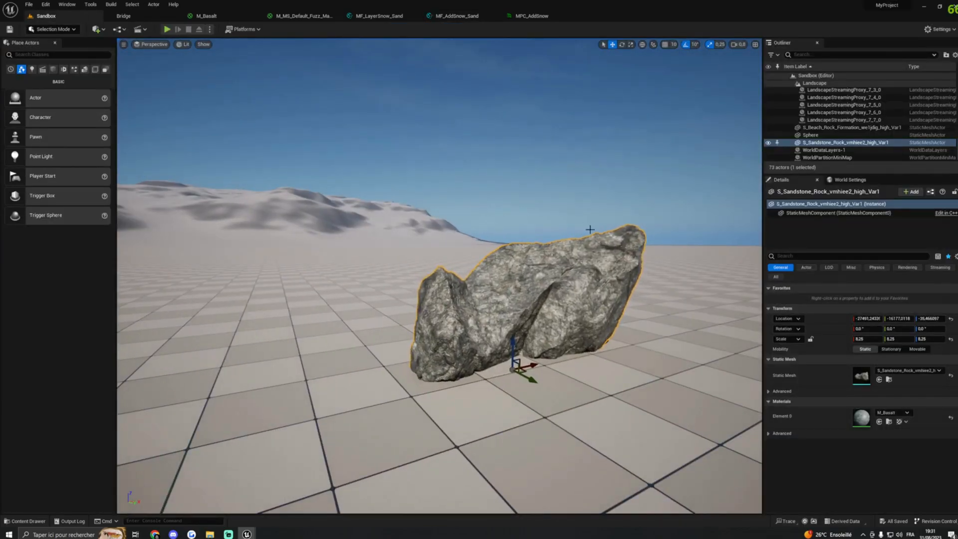
pyautogui.moveTo(590, 230); pyautogui.dragTo(598, 291, button='right')
pyautogui.press('g')
pyautogui.scroll(5, 597, 292)
pyautogui.scroll(-4, 598, 292)
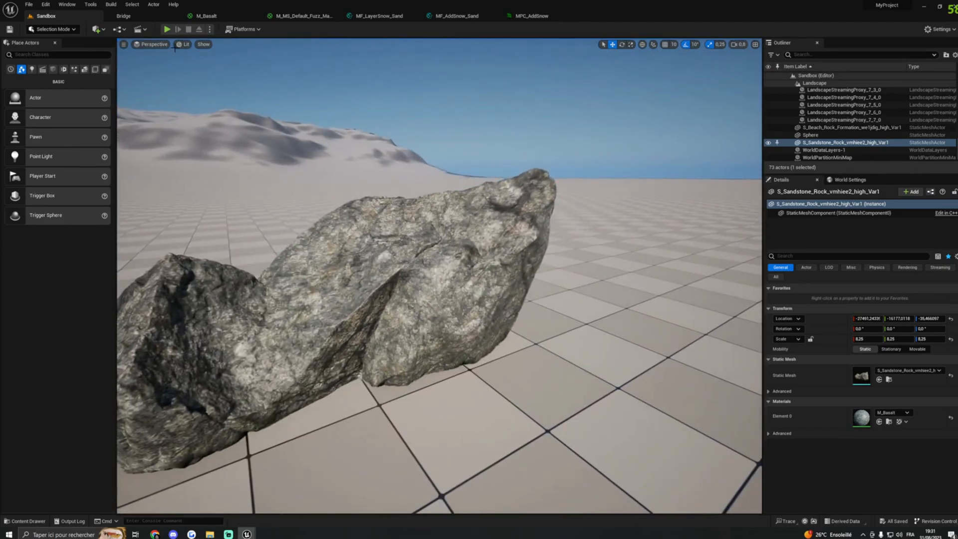
pyautogui.click(206, 16)
pyautogui.click(46, 16)
pyautogui.press('g')
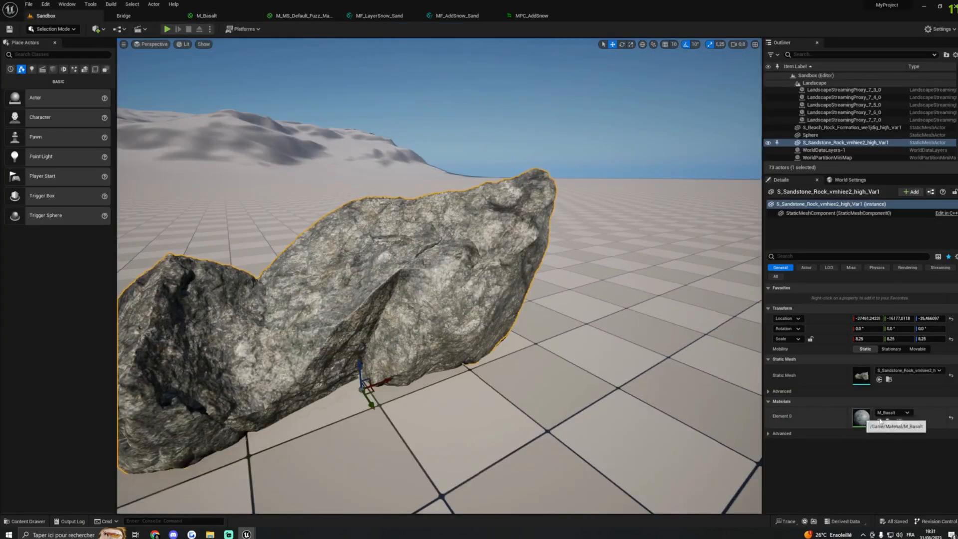
# Add MF_AddSnow_Sand to the M_Basalt graph and place it between MakeMaterialAttributes and the material result node.
pyautogui.click(207, 16)
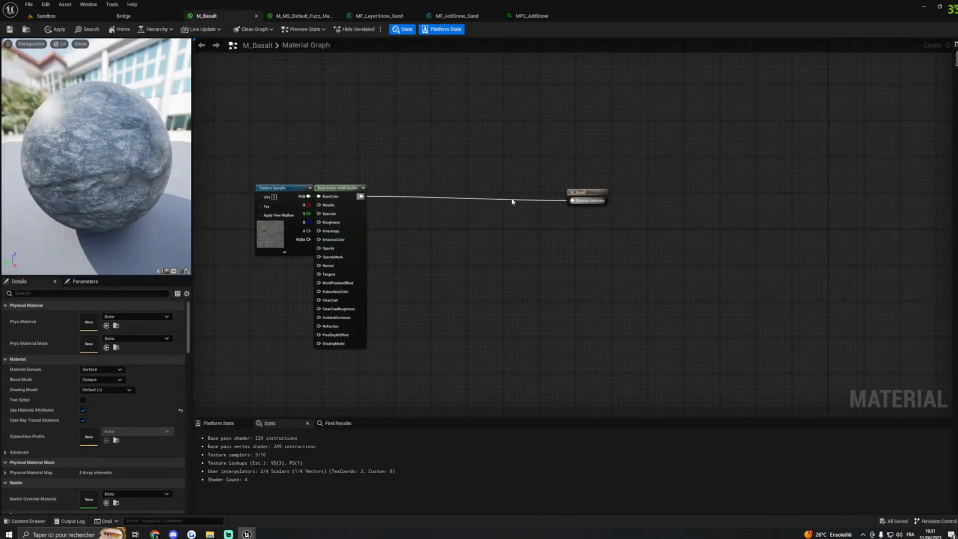
pyautogui.click(24, 521)
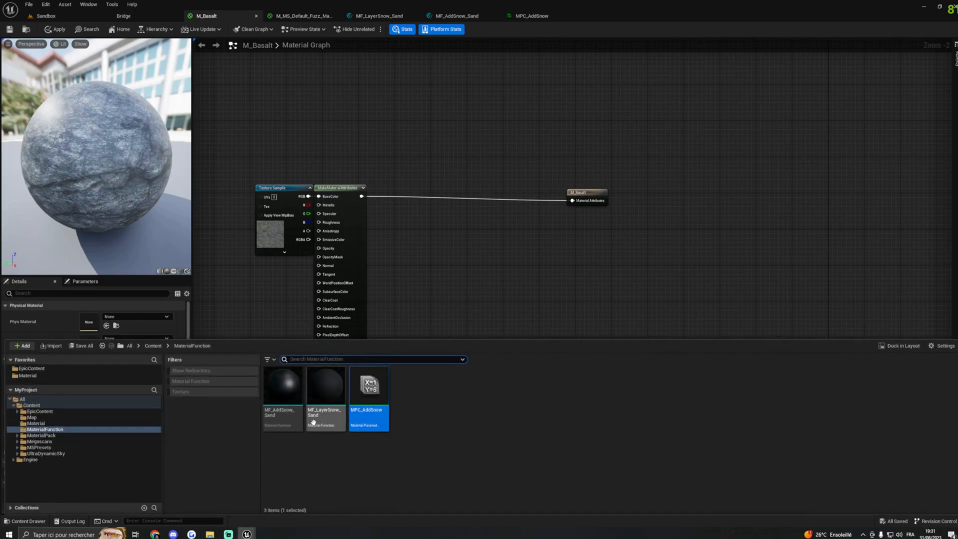
pyautogui.moveTo(281, 423); pyautogui.dragTo(396, 193)
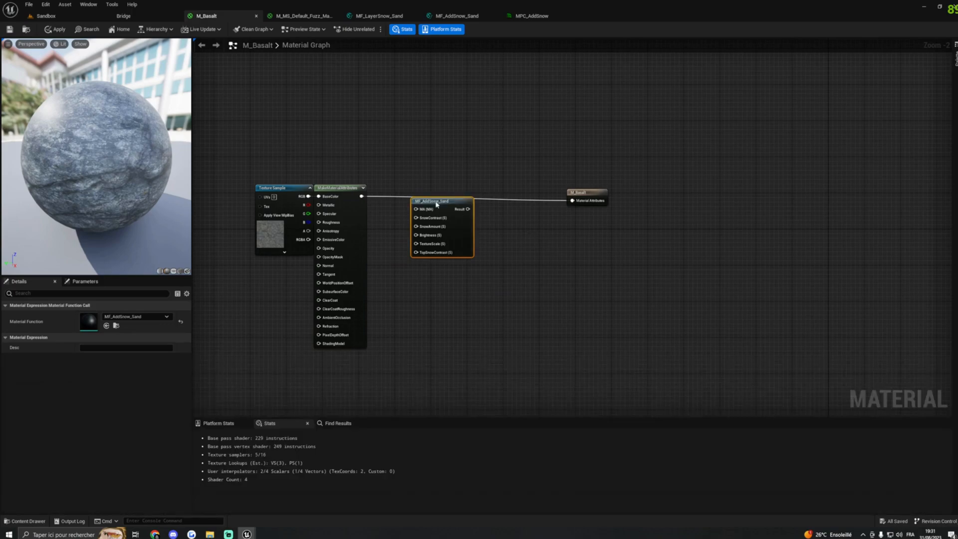
pyautogui.moveTo(438, 204); pyautogui.dragTo(453, 205)
pyautogui.moveTo(584, 195); pyautogui.dragTo(602, 204)
pyautogui.moveTo(454, 204); pyautogui.dragTo(458, 187)
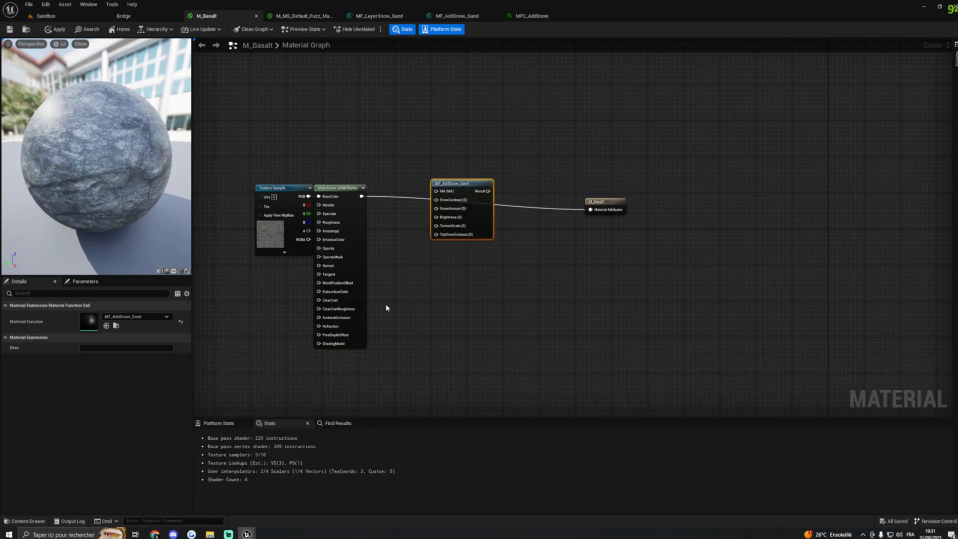
# Rename the MF_AddSnow_Sand material function asset in the MaterialFunction folder to MF_ModAddSnow_Sand.
pyautogui.click(30, 520)
pyautogui.click(288, 412)
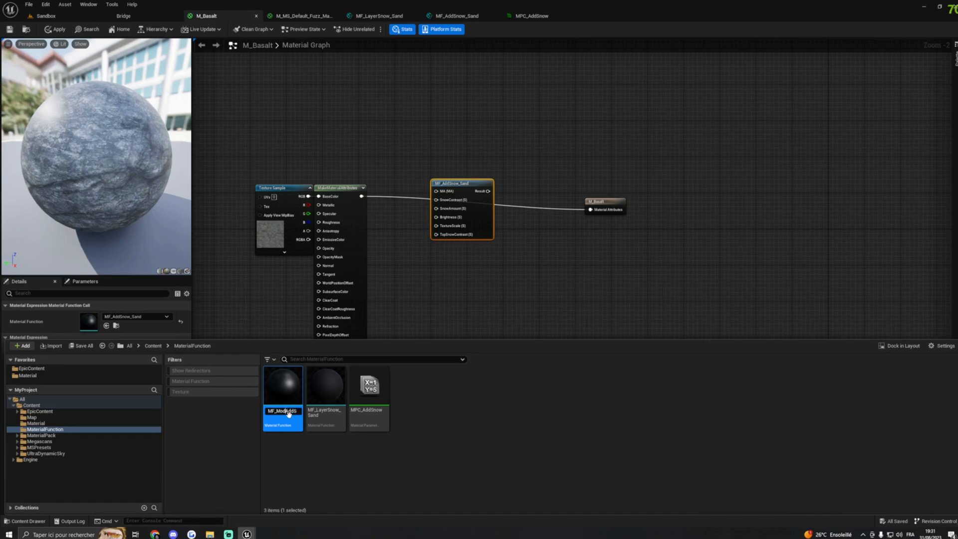
pyautogui.press('Return')
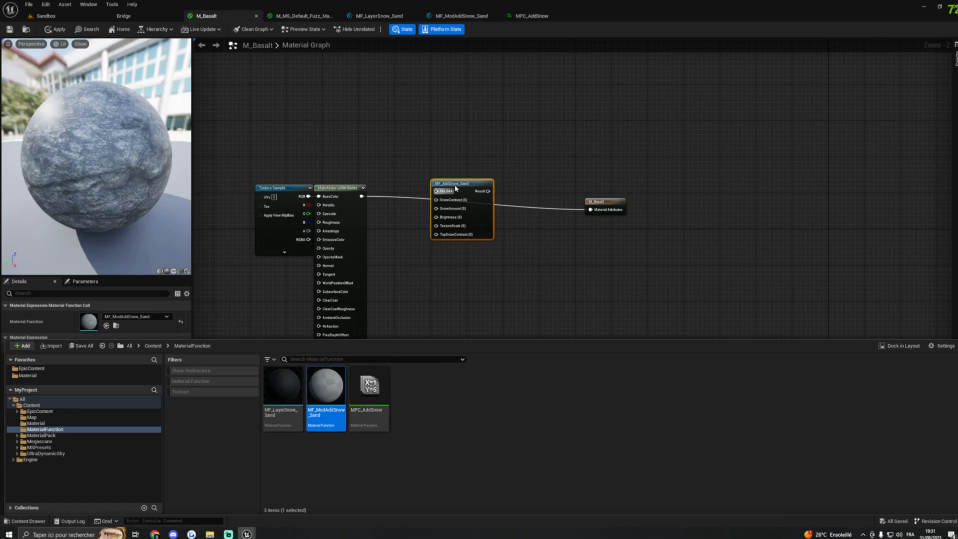
# Connect the MakeMaterialAttributes output to the MA input of MF_ModAddSnow_Sand and move the material result node farther away to make room.
pyautogui.moveTo(455, 186); pyautogui.dragTo(441, 205)
pyautogui.moveTo(605, 201); pyautogui.dragTo(632, 196)
pyautogui.moveTo(443, 206); pyautogui.dragTo(474, 199)
pyautogui.moveTo(362, 196); pyautogui.dragTo(460, 198)
pyautogui.moveTo(570, 216); pyautogui.dragTo(522, 219, button='right')
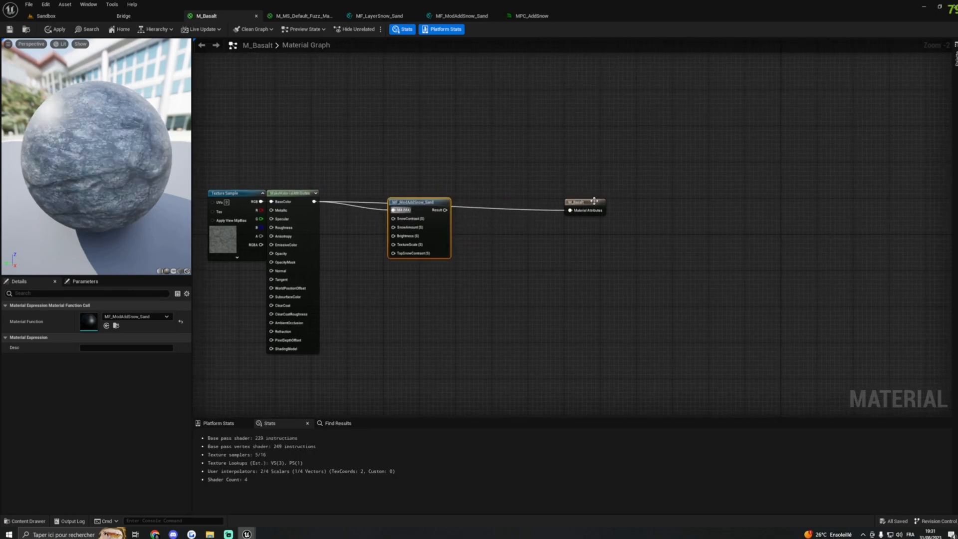
pyautogui.moveTo(592, 200); pyautogui.dragTo(663, 205)
pyautogui.moveTo(526, 227); pyautogui.dragTo(625, 224, button='right')
# Add a static switch parameter named UseAddSnow between the function node and the material result node.
pyautogui.rightClick(604, 206)
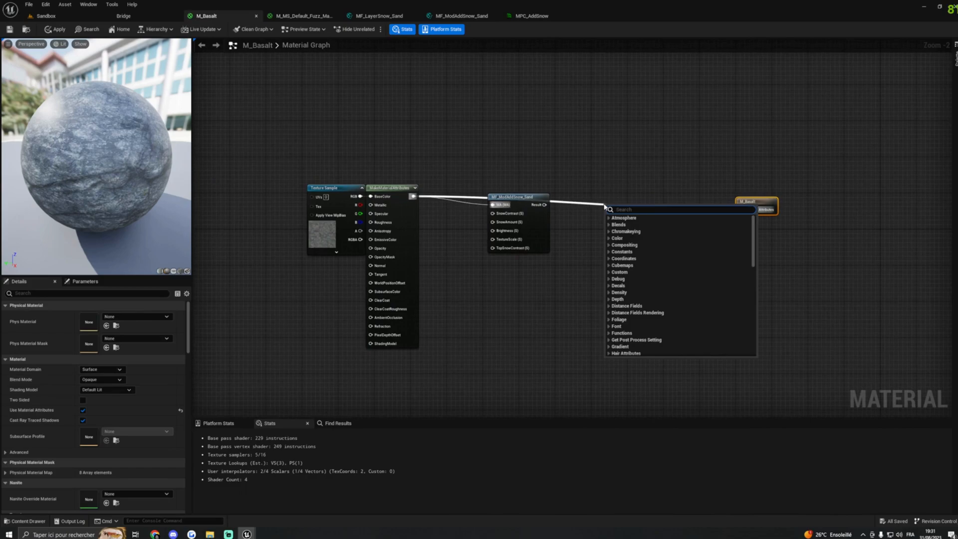
pyautogui.write('switch')
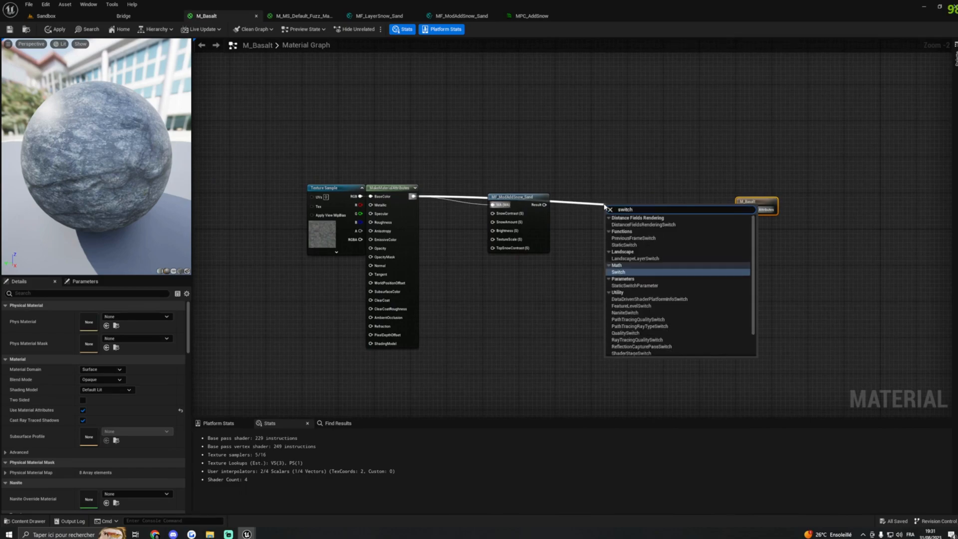
pyautogui.click(634, 285)
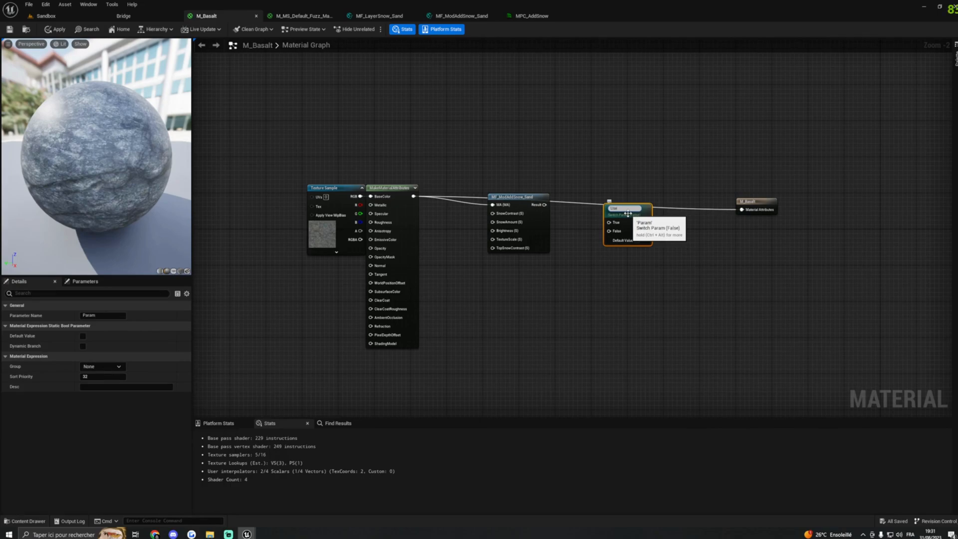
pyautogui.write('UseAddSnow')
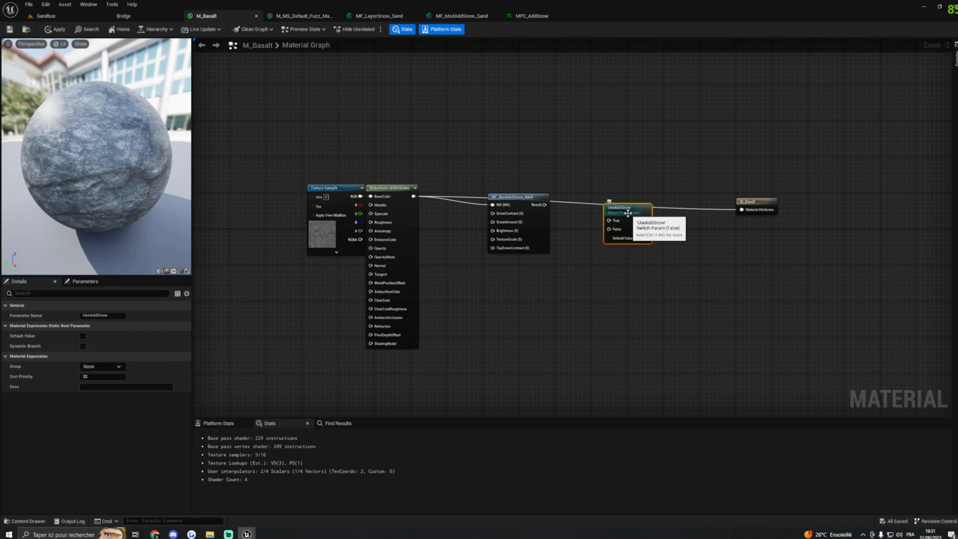
pyautogui.press('Return')
# Wire MF_ModAddSnow_Sand to True and MakeMaterialAttributes to False on UseAddSnow, feed the switch into M_Basalt, and set its default value to true.
pyautogui.moveTo(545, 205); pyautogui.dragTo(516, 212)
pyautogui.moveTo(627, 215); pyautogui.dragTo(620, 224)
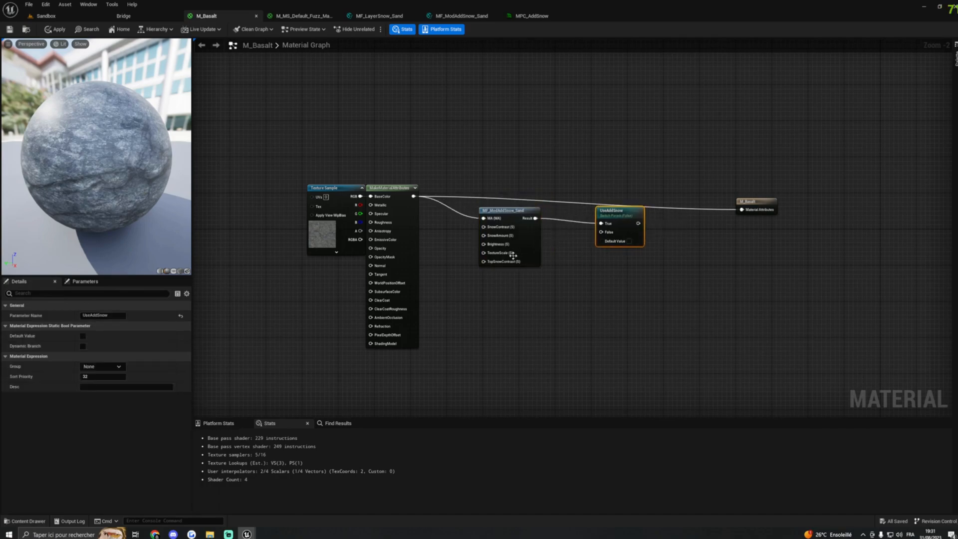
pyautogui.moveTo(416, 196); pyautogui.dragTo(741, 210)
pyautogui.moveTo(615, 207); pyautogui.dragTo(615, 203)
pyautogui.click(633, 232)
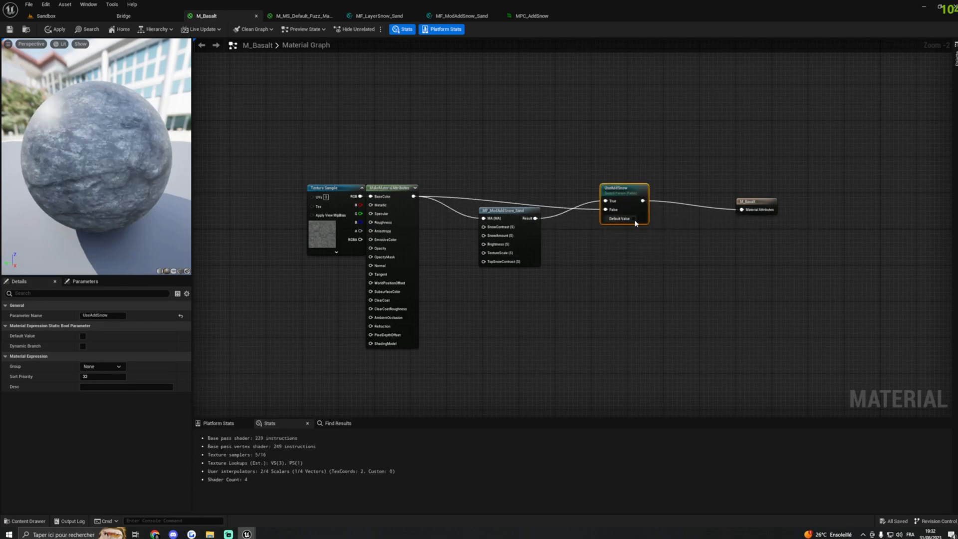
pyautogui.moveTo(638, 234); pyautogui.dragTo(628, 216)
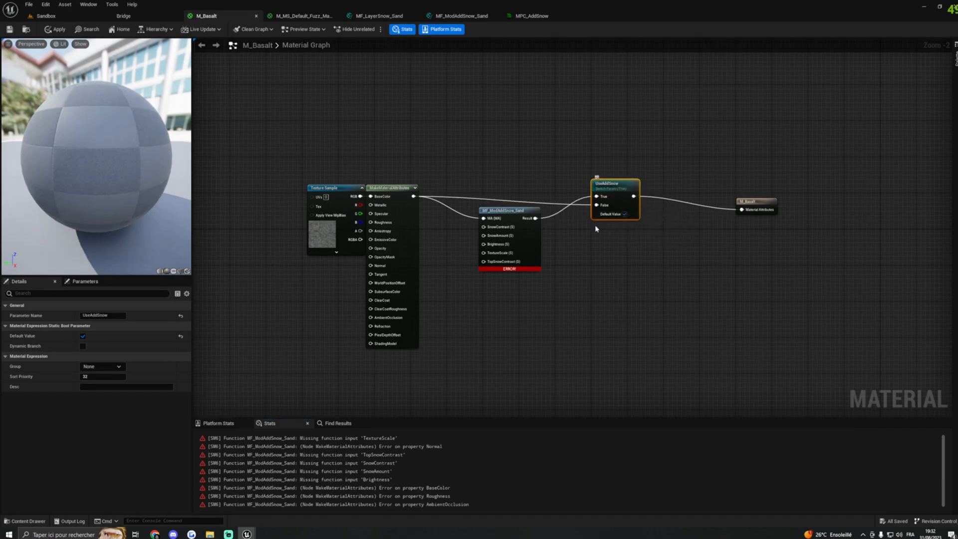
# Spread out the M_Basalt graph by moving the result node, the UseAddSnow switch and MF_ModAddSnow_Sand farther from MakeMaterialAttributes.
pyautogui.moveTo(748, 200); pyautogui.dragTo(784, 203)
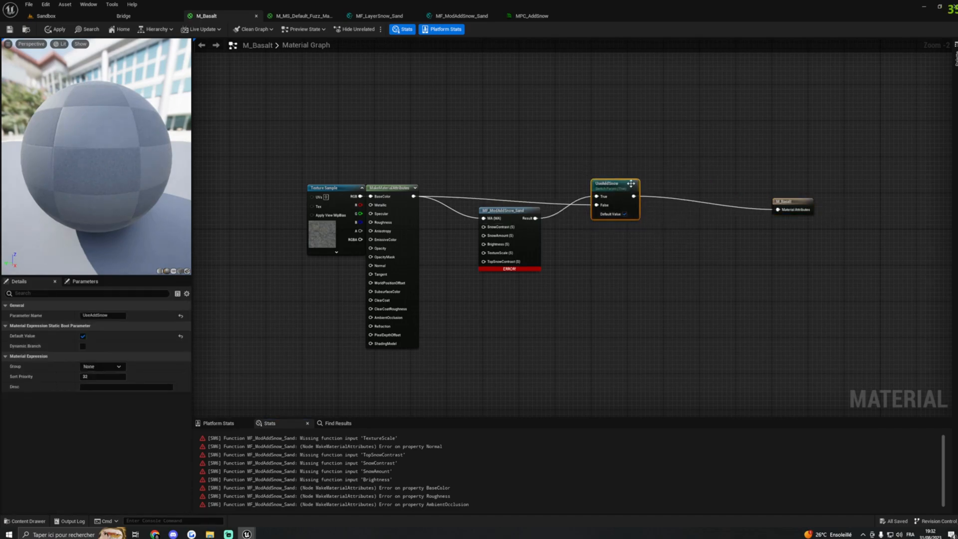
pyautogui.moveTo(593, 179); pyautogui.dragTo(702, 183)
pyautogui.moveTo(805, 205); pyautogui.dragTo(855, 205)
pyautogui.moveTo(727, 194); pyautogui.dragTo(763, 198)
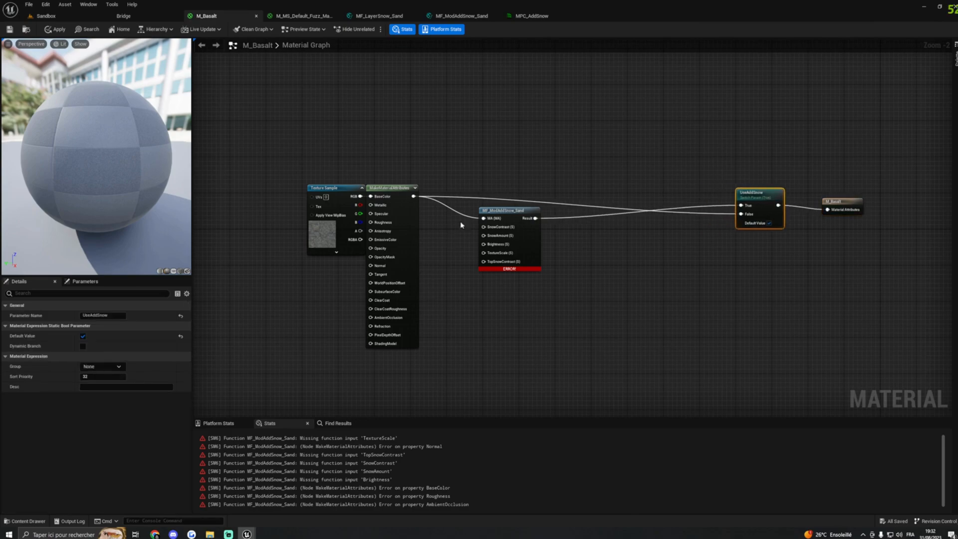
pyautogui.moveTo(506, 211); pyautogui.dragTo(672, 221)
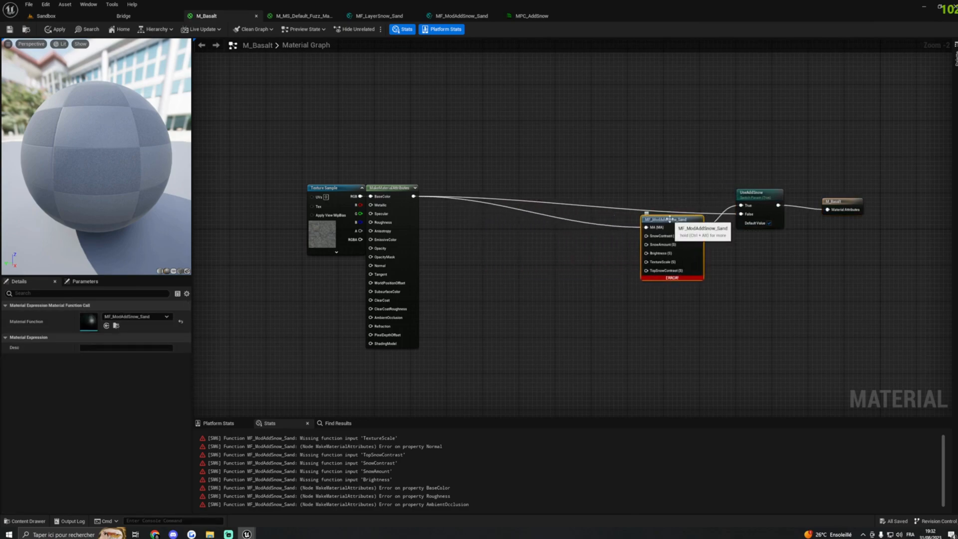
# Promote the SnowContrast and SnowAmount inputs of MF_ModAddSnow_Sand to parameters and place their nodes beside the function.
pyautogui.rightClick(656, 239)
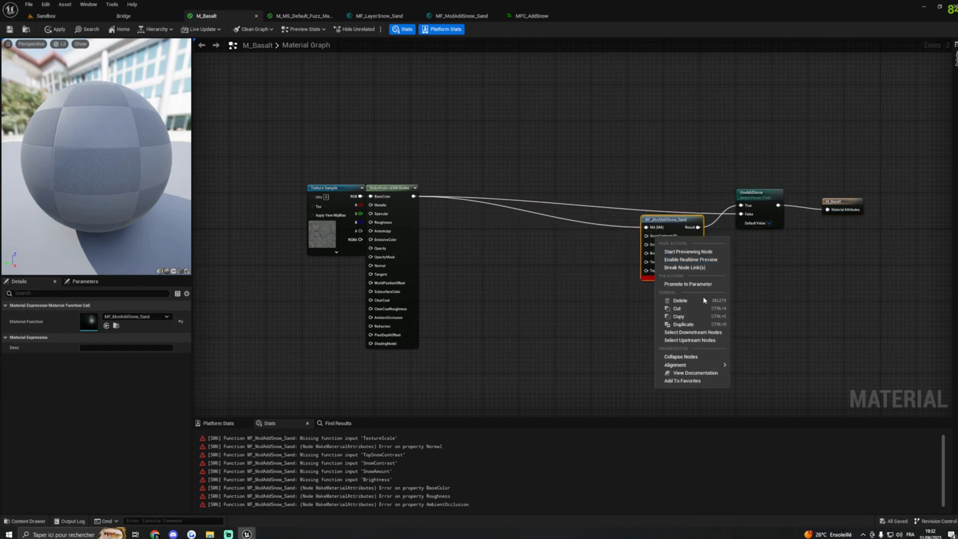
pyautogui.click(689, 284)
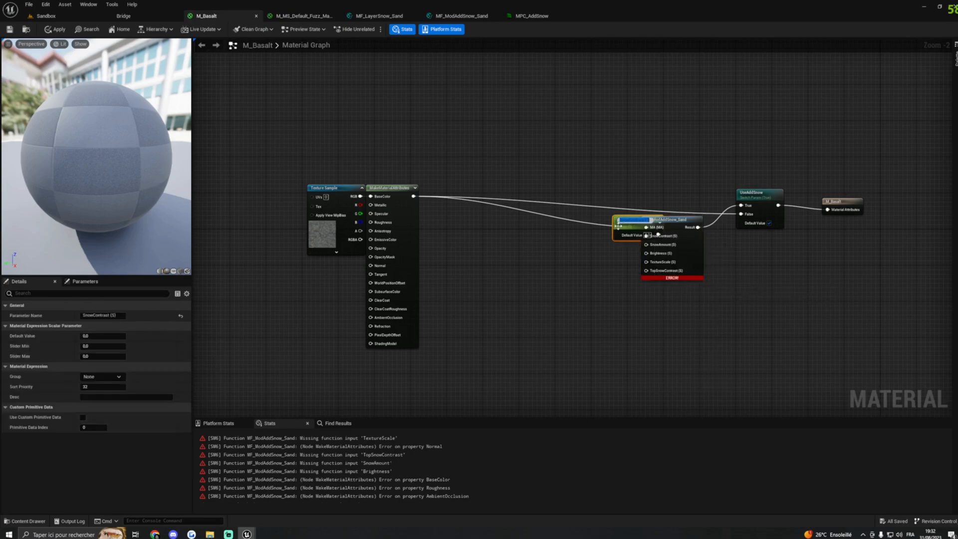
pyautogui.moveTo(617, 226); pyautogui.dragTo(582, 183)
pyautogui.rightClick(657, 248)
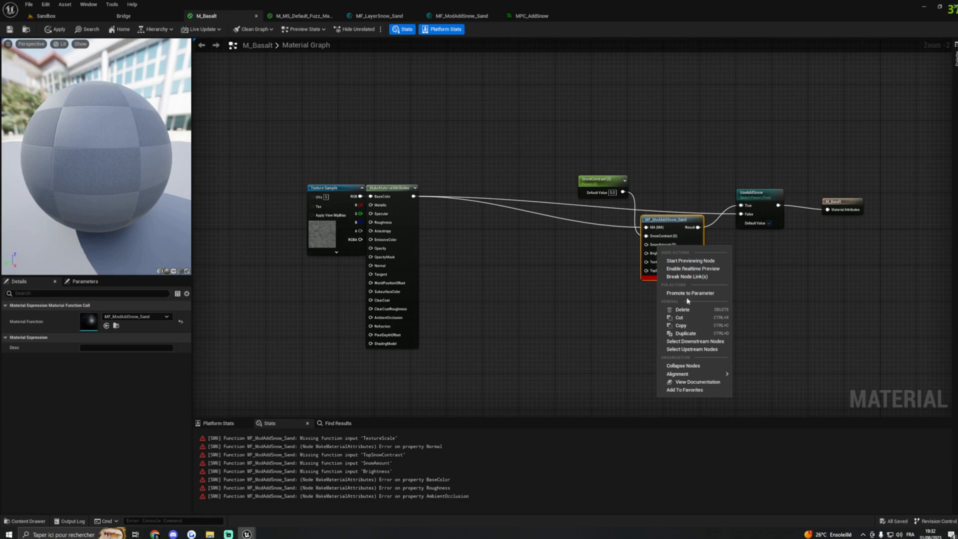
pyautogui.click(690, 293)
pyautogui.moveTo(617, 226); pyautogui.dragTo(581, 217)
# Promote the Brightness, TextureScale and TopSnowContrast inputs of MF_ModAddSnow_Sand to parameters and stack their nodes under the existing ones.
pyautogui.rightClick(652, 256)
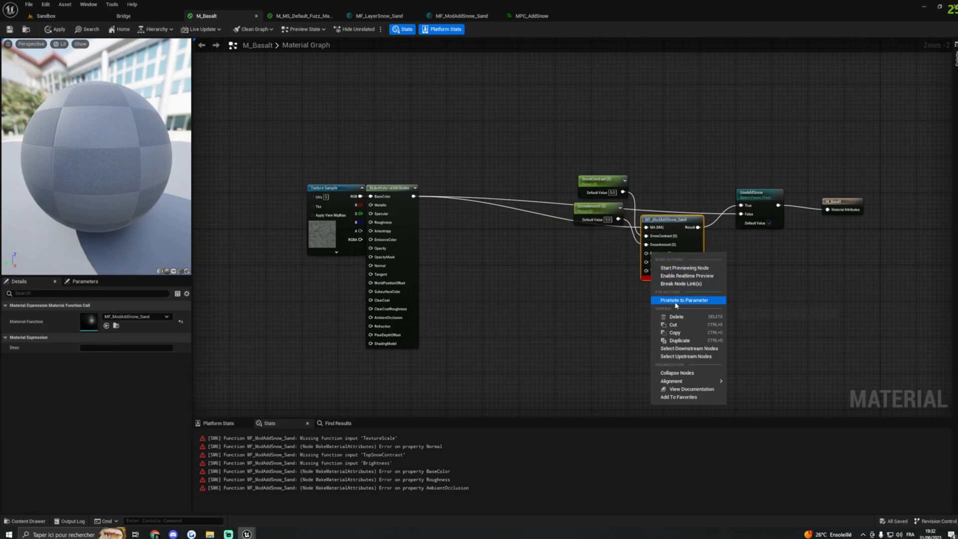
pyautogui.click(684, 300)
pyautogui.moveTo(619, 231); pyautogui.dragTo(582, 239)
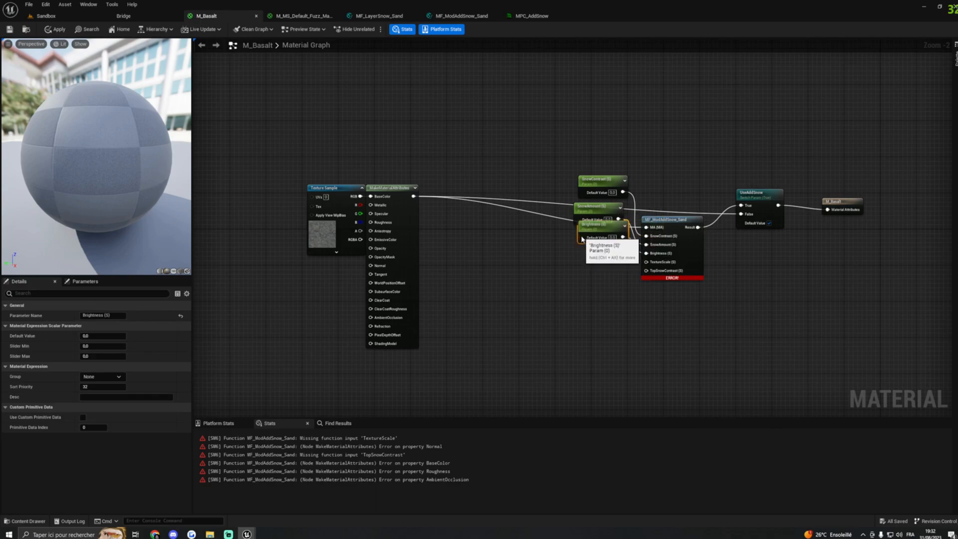
pyautogui.rightClick(648, 262)
pyautogui.click(684, 309)
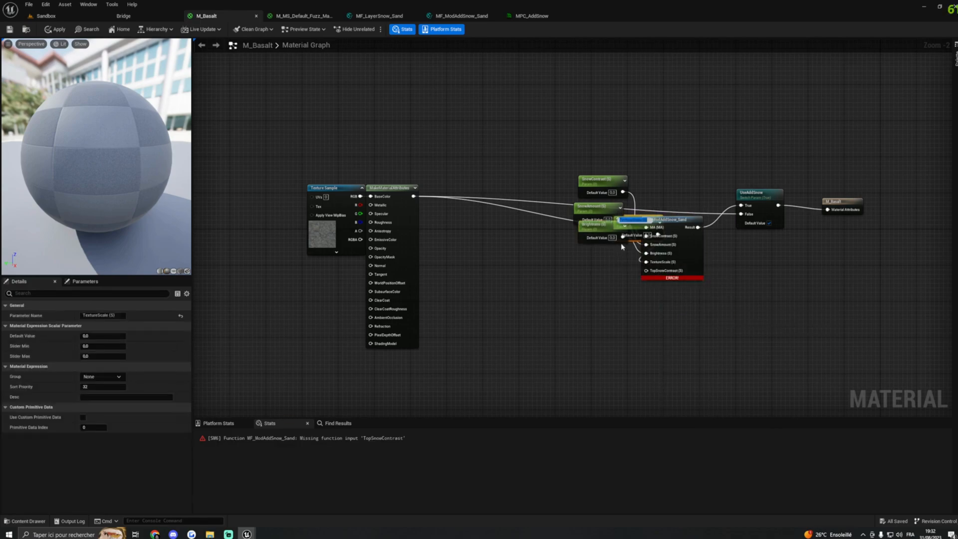
pyautogui.moveTo(633, 241); pyautogui.dragTo(588, 269)
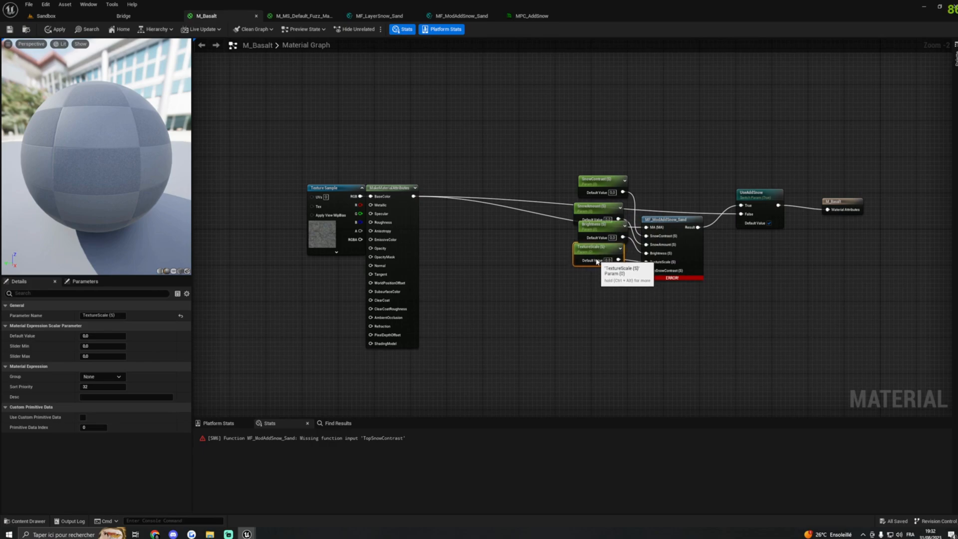
pyautogui.rightClick(662, 275)
pyautogui.click(693, 321)
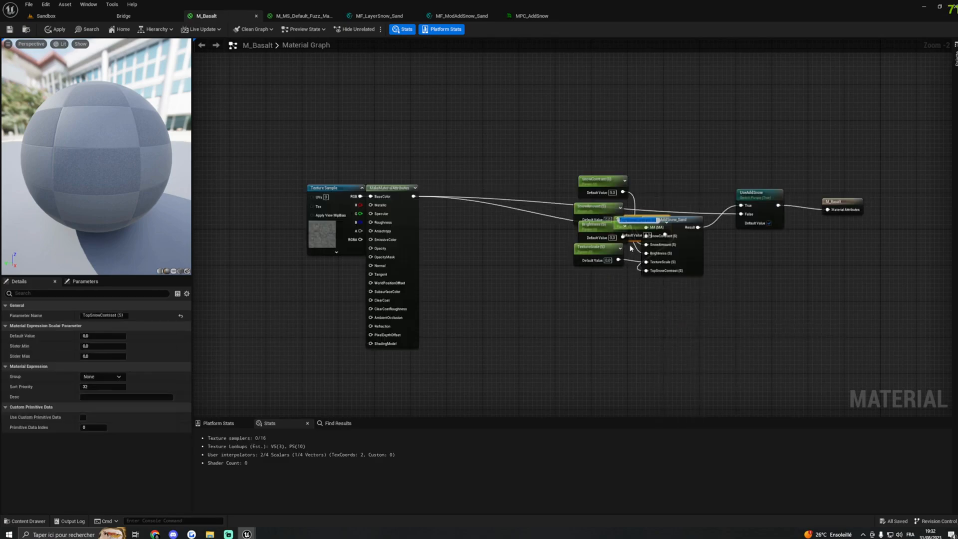
pyautogui.moveTo(636, 234); pyautogui.dragTo(588, 286)
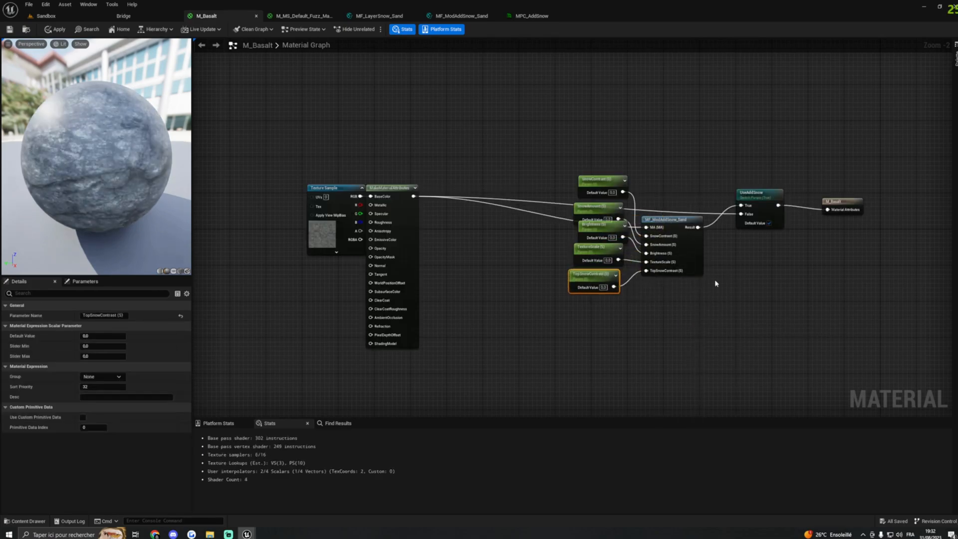
# Apply the graph changes to the M_Basalt material and save it.
pyautogui.moveTo(738, 283); pyautogui.dragTo(703, 288, button='right')
pyautogui.click(47, 30)
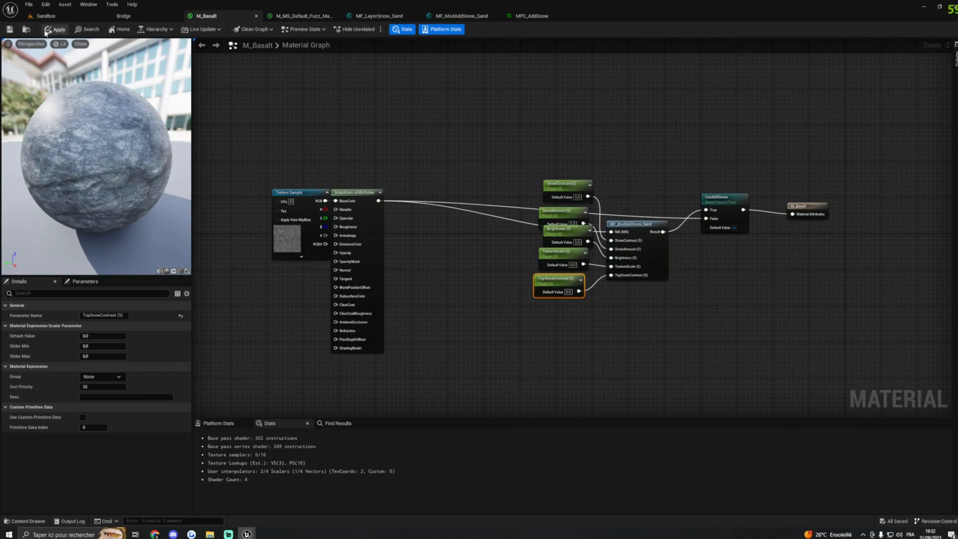
pyautogui.click(10, 29)
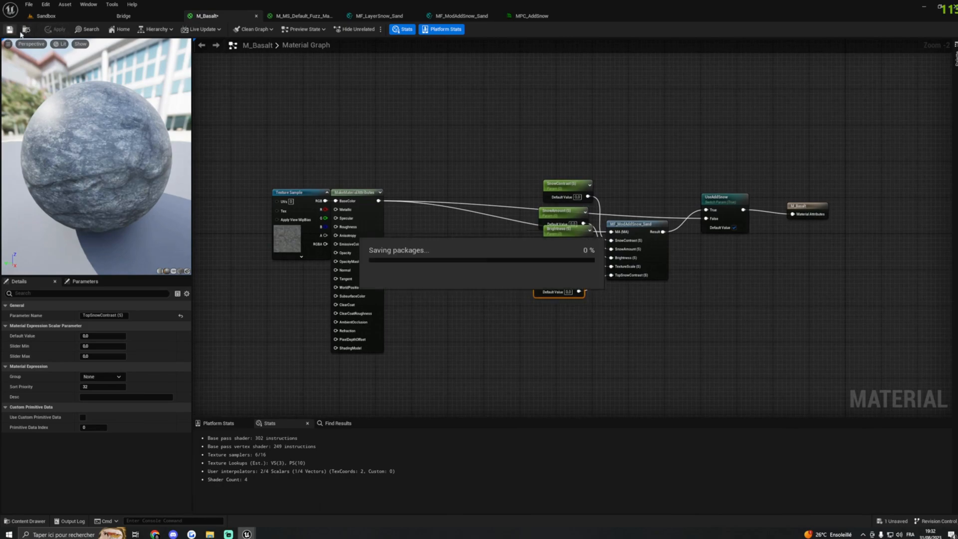
# Return to the Sandbox level, locate the selected rock's M_Basalt material in the project content and create a material instance of it named MI_Basalt.
pyautogui.click(59, 14)
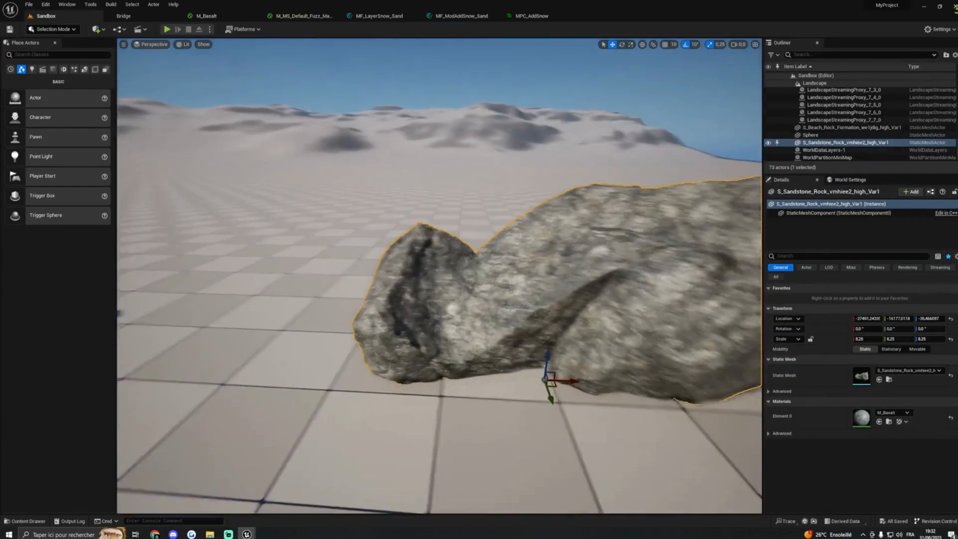
pyautogui.moveTo(509, 239); pyautogui.dragTo(589, 232, button='right')
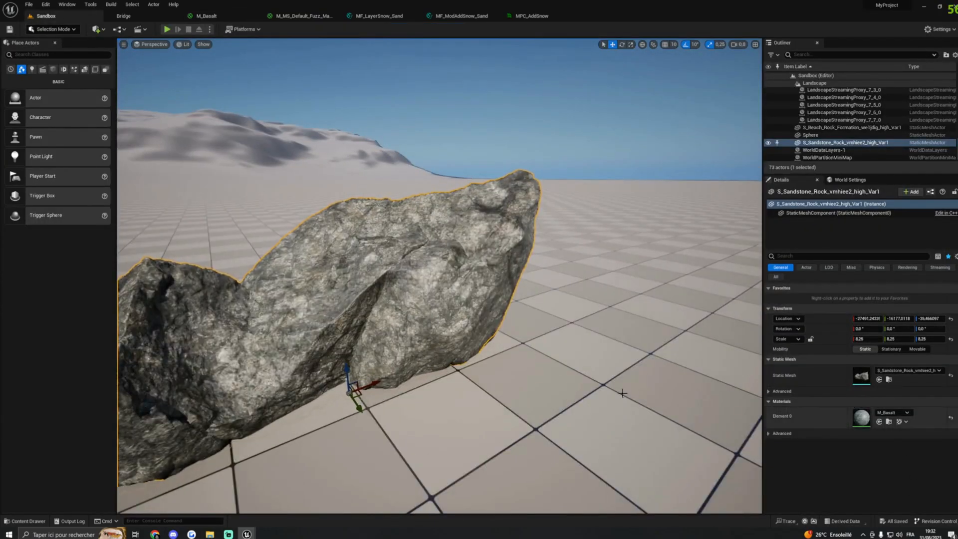
pyautogui.moveTo(569, 381)
pyautogui.mouseDown(button='right')
pyautogui.moveTo(663, 380)
pyautogui.moveTo(509, 381)
pyautogui.moveTo(564, 381)
pyautogui.mouseUp(button='right')
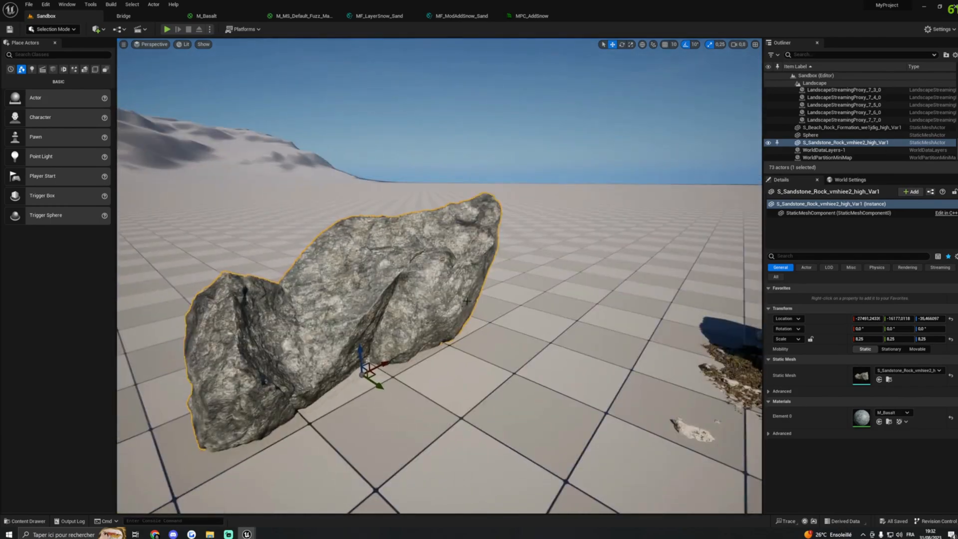
pyautogui.click(889, 421)
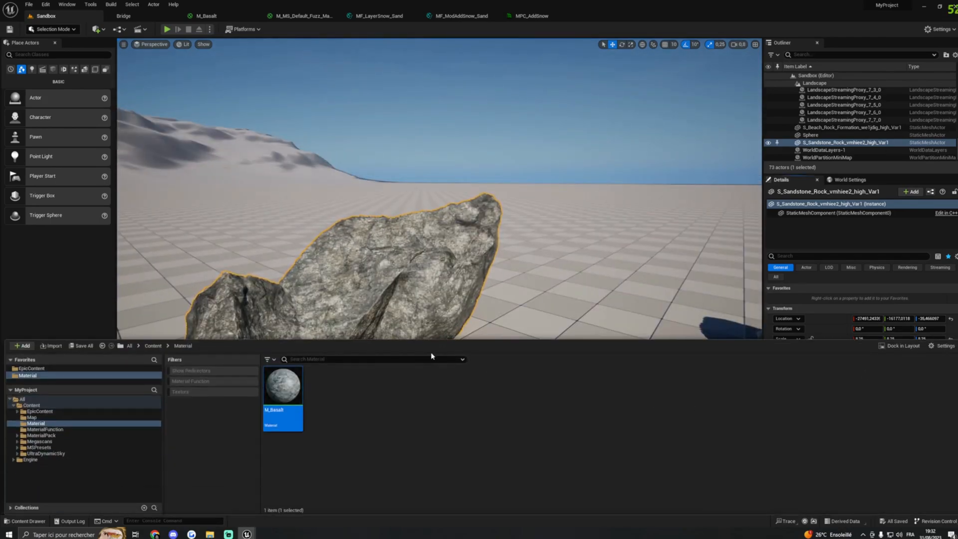
pyautogui.rightClick(281, 390)
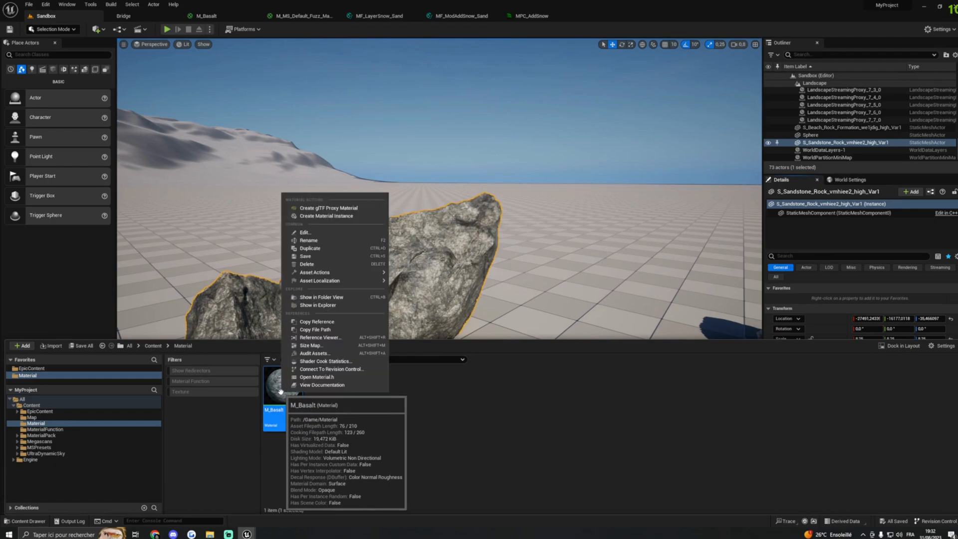
pyautogui.click(316, 217)
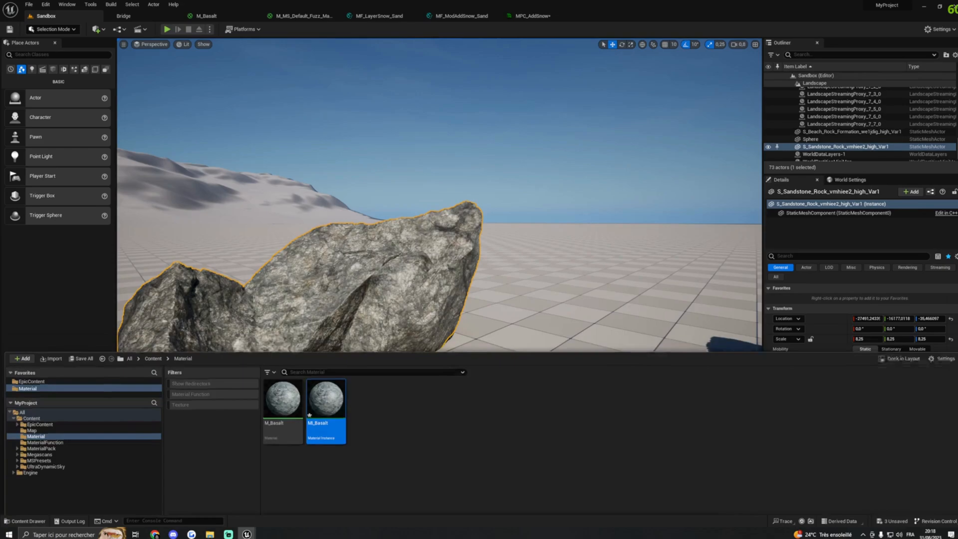
pyautogui.click(447, 300)
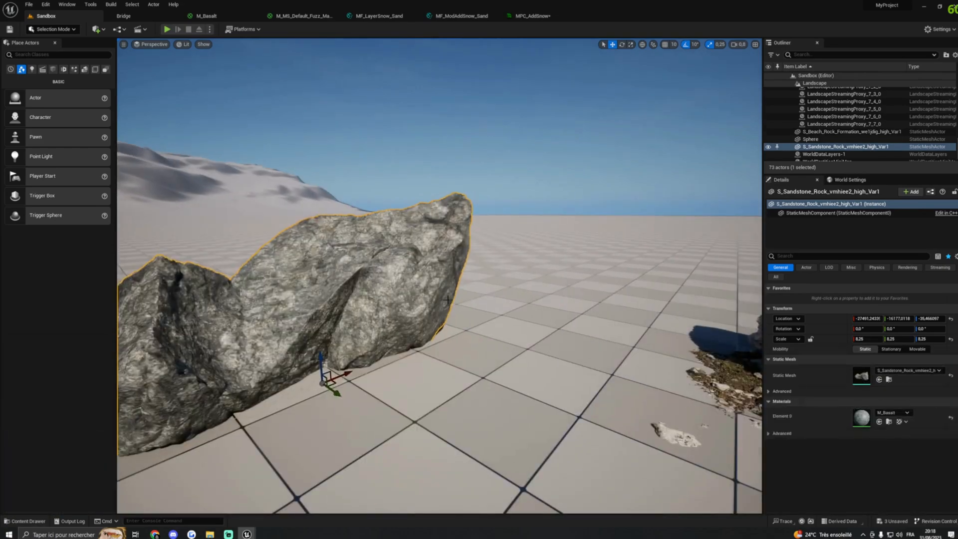
pyautogui.moveTo(278, 88)
pyautogui.mouseDown(button='right')
pyautogui.moveTo(297, 100)
pyautogui.moveTo(277, 88)
pyautogui.mouseUp(button='right')
pyautogui.press('a')
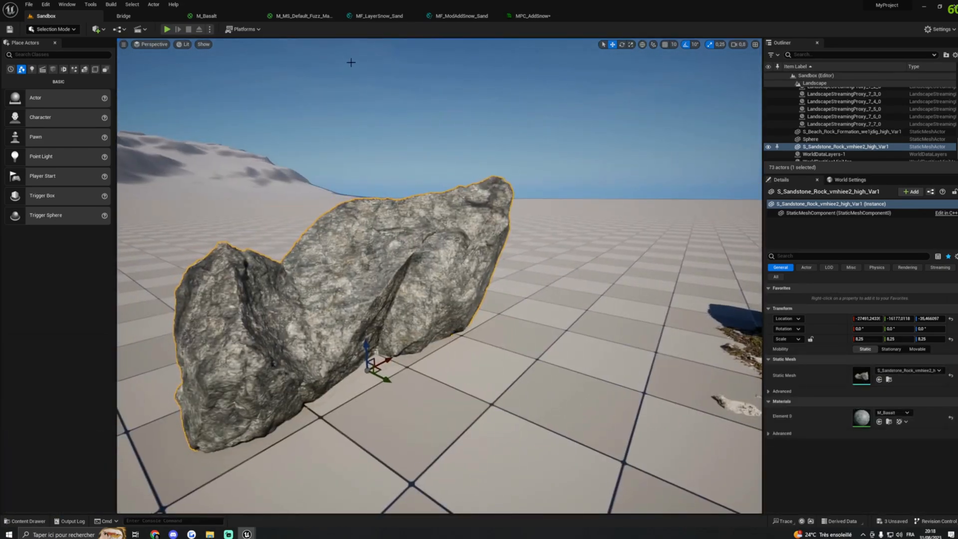
# In MF_ModAddSnow_Sand, locate the MPC_AddSnow parameter collection referenced by the Snow node in the project content.
pyautogui.click(472, 17)
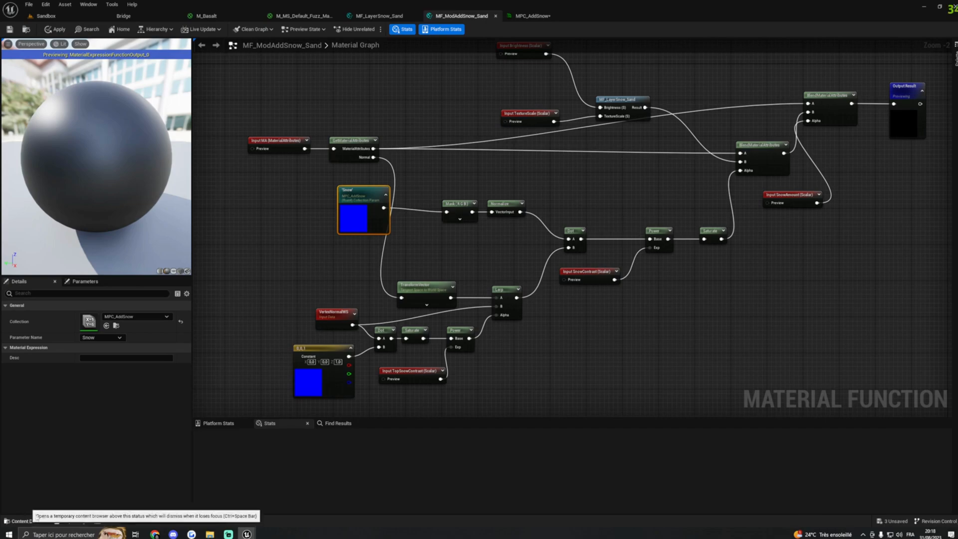
pyautogui.moveTo(361, 195); pyautogui.dragTo(358, 195)
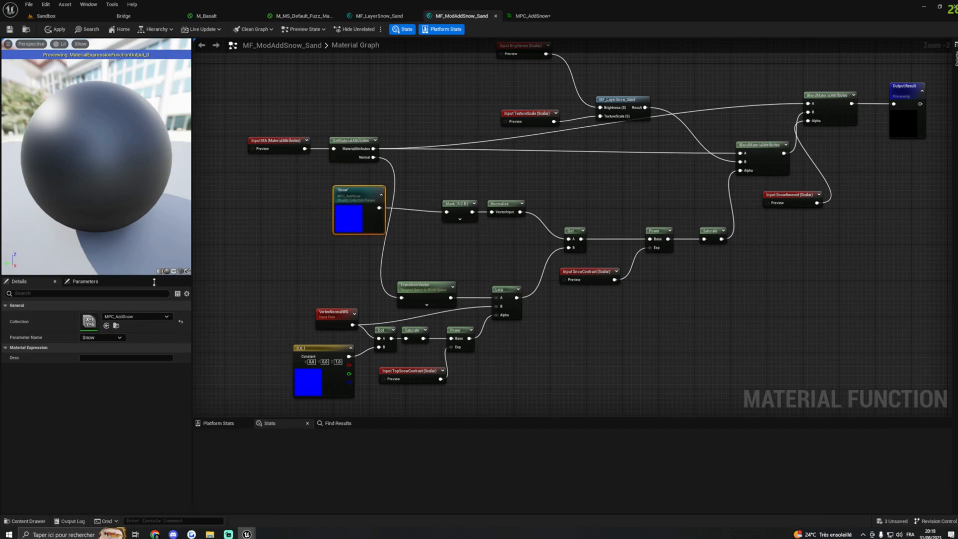
pyautogui.click(116, 326)
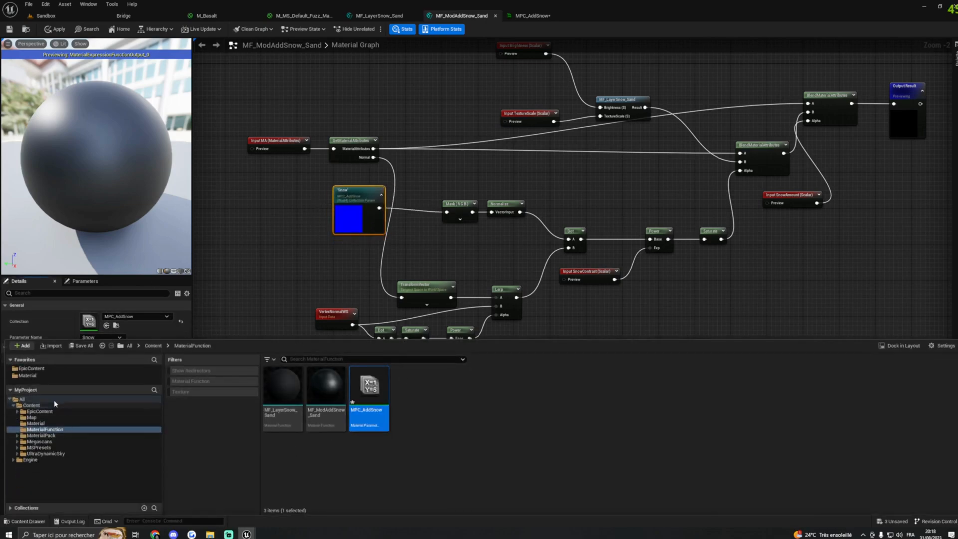
# Open the MPC_AddSnow collection from the MaterialFunction folder and set the Snow vector's default B value to 0.
pyautogui.click(31, 406)
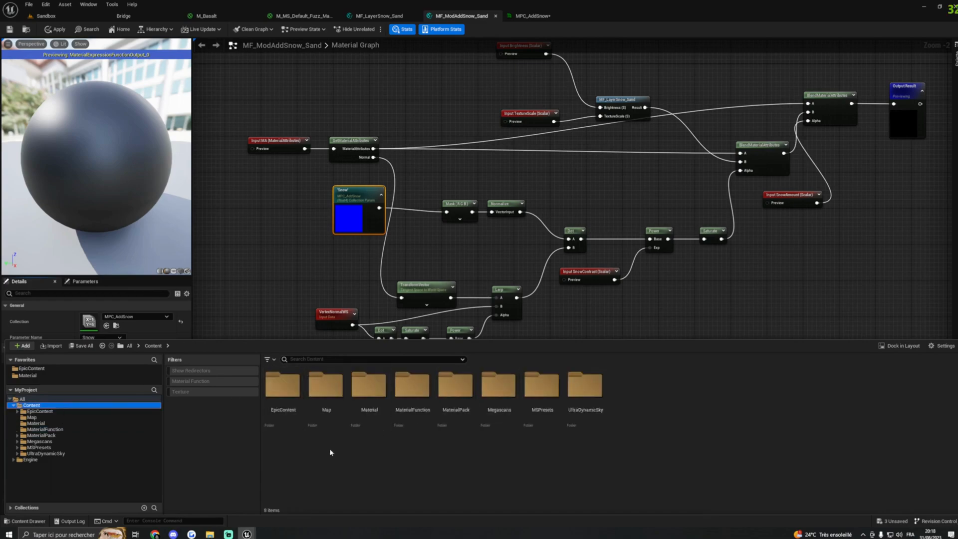
pyautogui.doubleClick(412, 389)
pyautogui.doubleClick(370, 389)
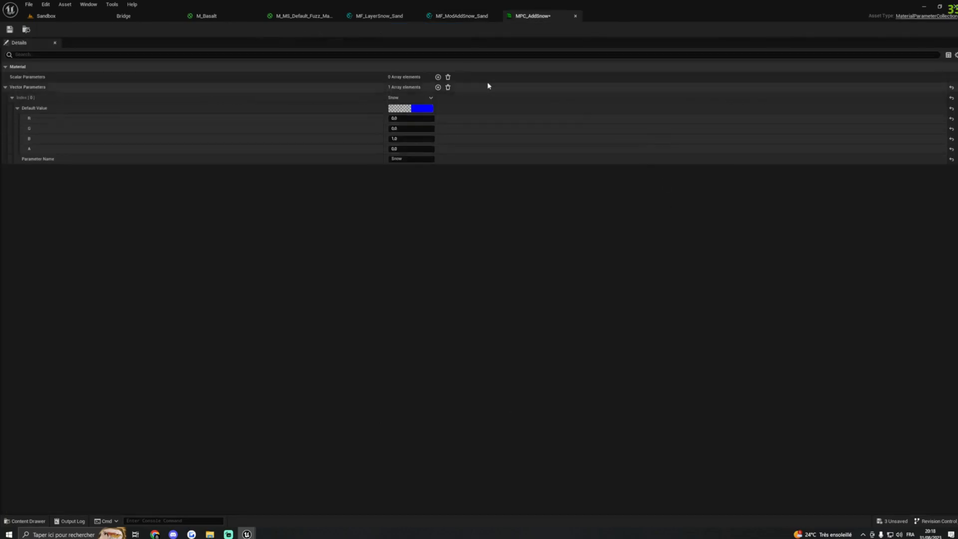
pyautogui.click(392, 138)
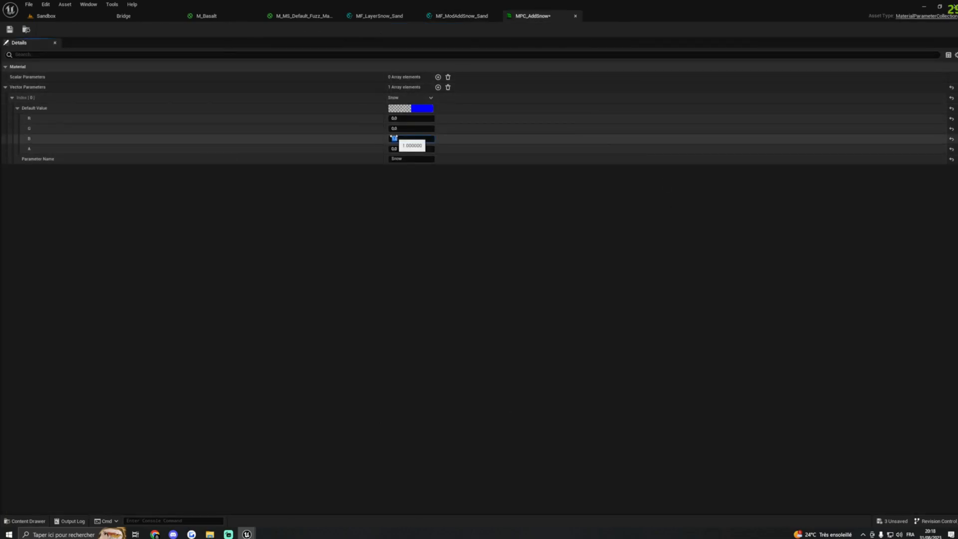
pyautogui.write('0')
pyautogui.press('Return')
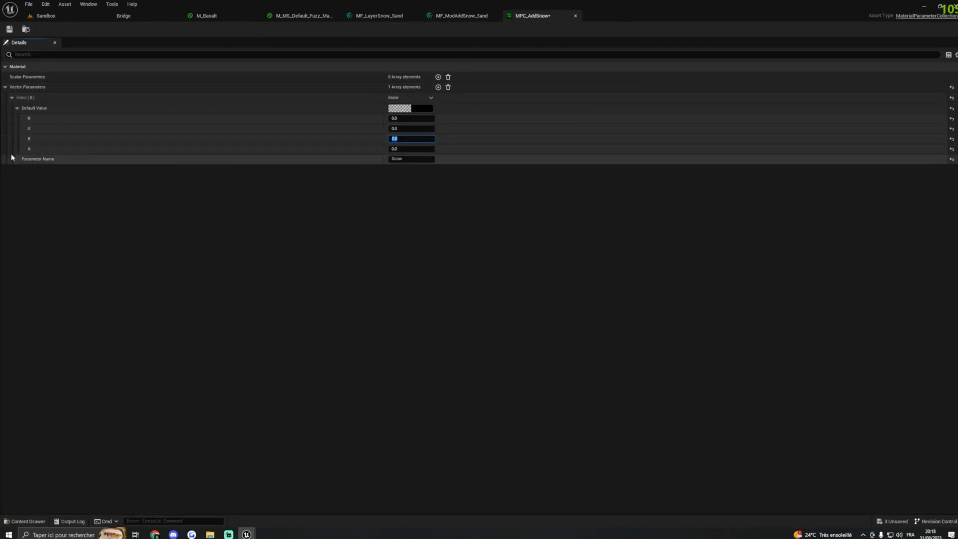
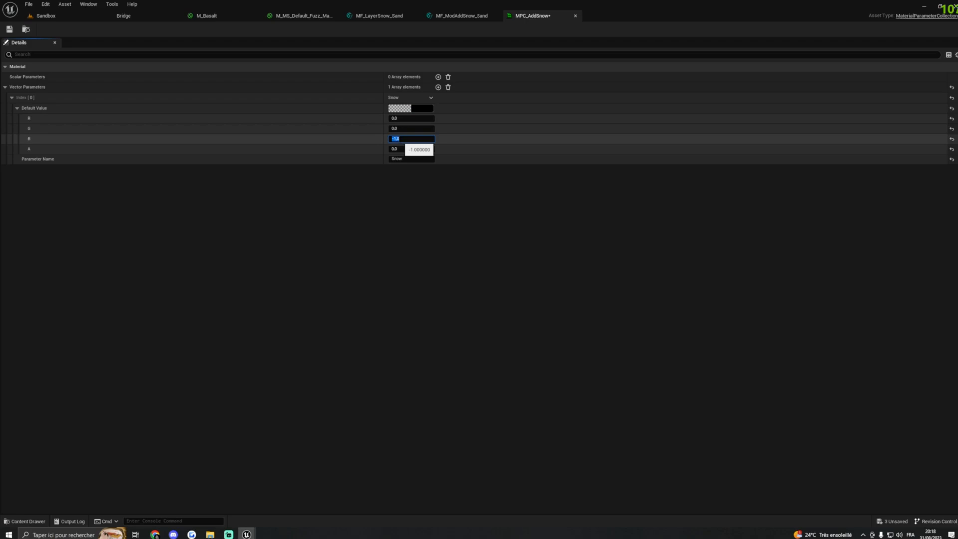
# Restore the Snow vector's default B value to 1 and close the MPC_AddSnow collection.
pyautogui.click(396, 118)
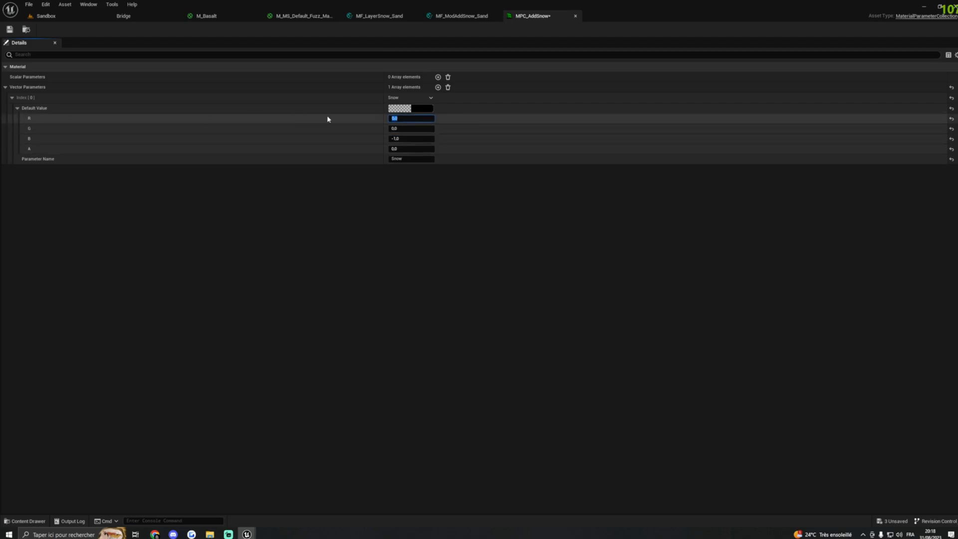
pyautogui.click(398, 138)
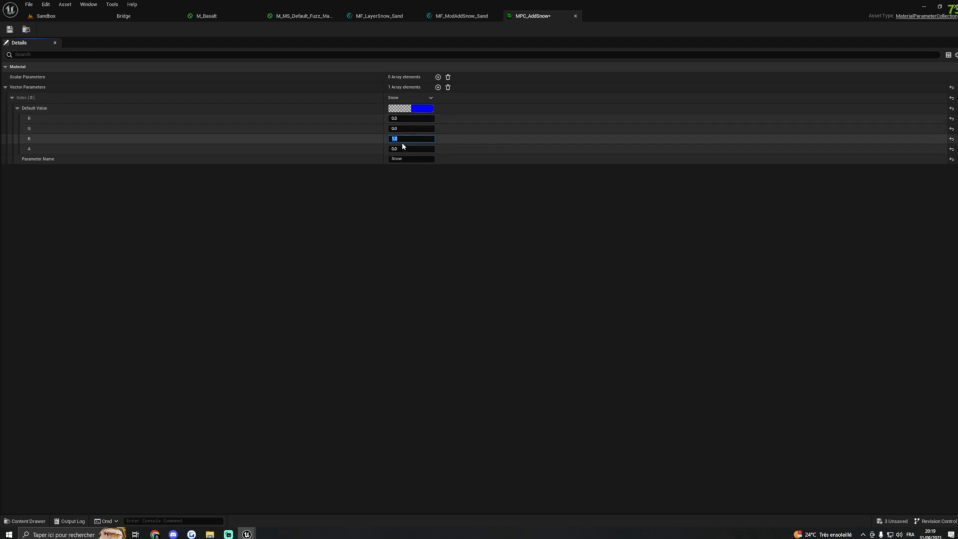
pyautogui.press('Return')
pyautogui.click(576, 16)
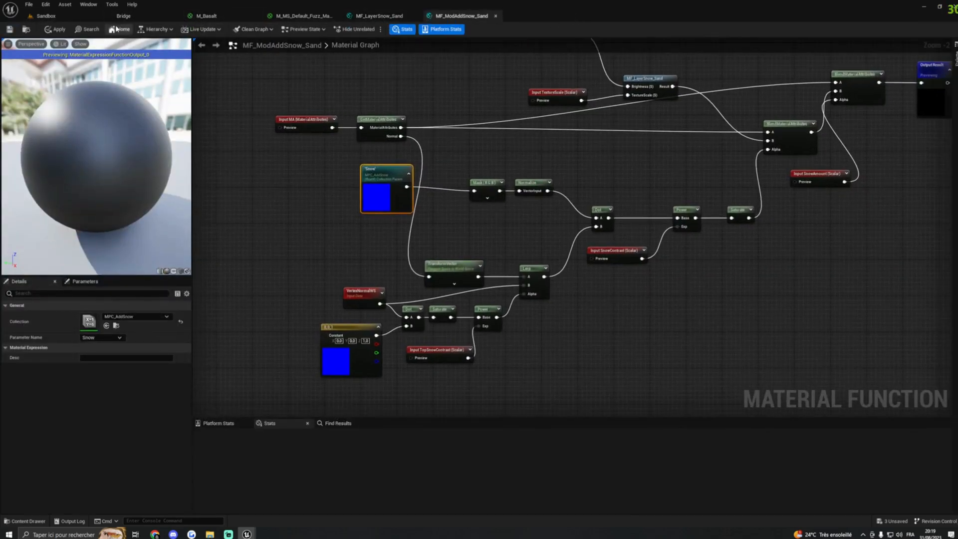
# Return to the Sandbox level and apply the MI_Basalt instance from the Material folder to the large sandstone rock.
pyautogui.click(71, 19)
pyautogui.moveTo(309, 241); pyautogui.dragTo(290, 248, button='right')
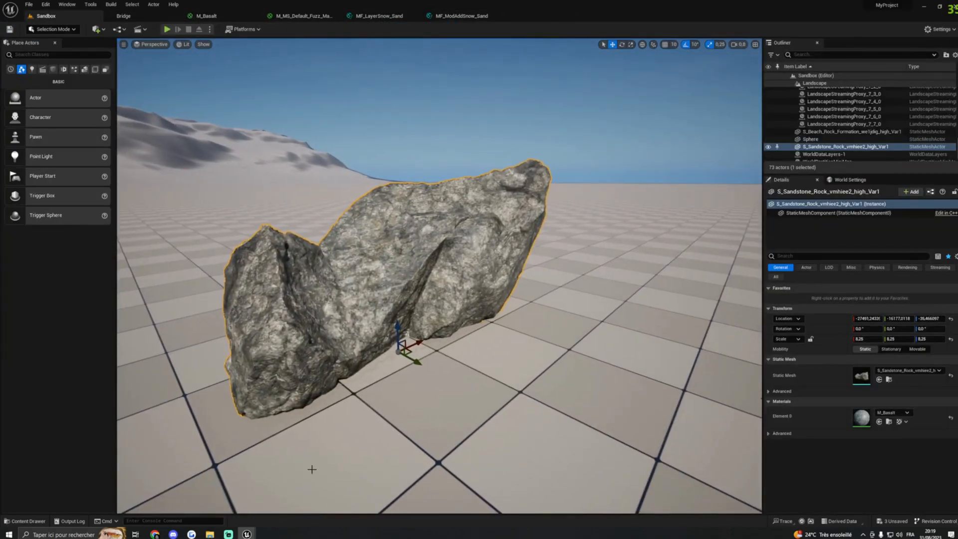
pyautogui.click(31, 521)
pyautogui.click(75, 405)
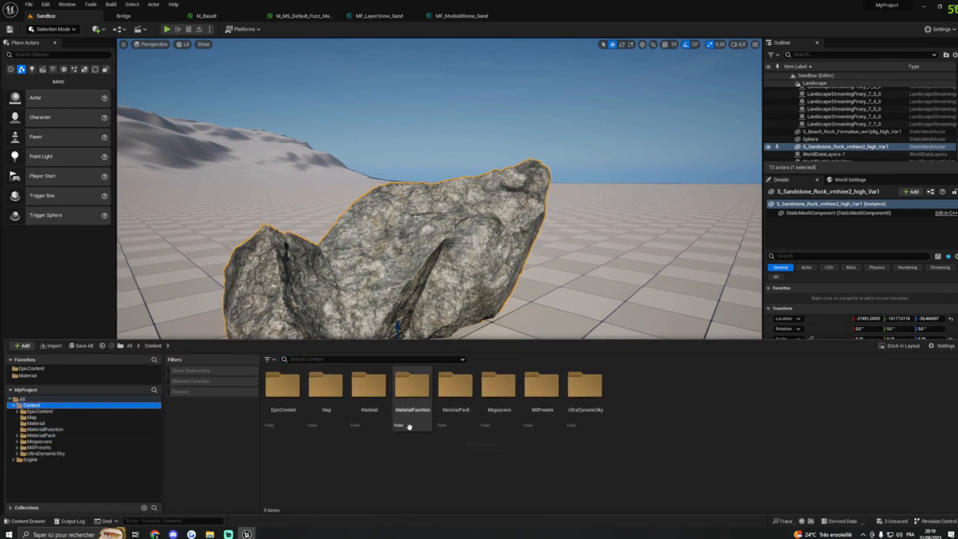
pyautogui.doubleClick(370, 401)
pyautogui.moveTo(325, 389); pyautogui.dragTo(421, 264)
pyautogui.moveTo(439, 270); pyautogui.dragTo(449, 269, button='right')
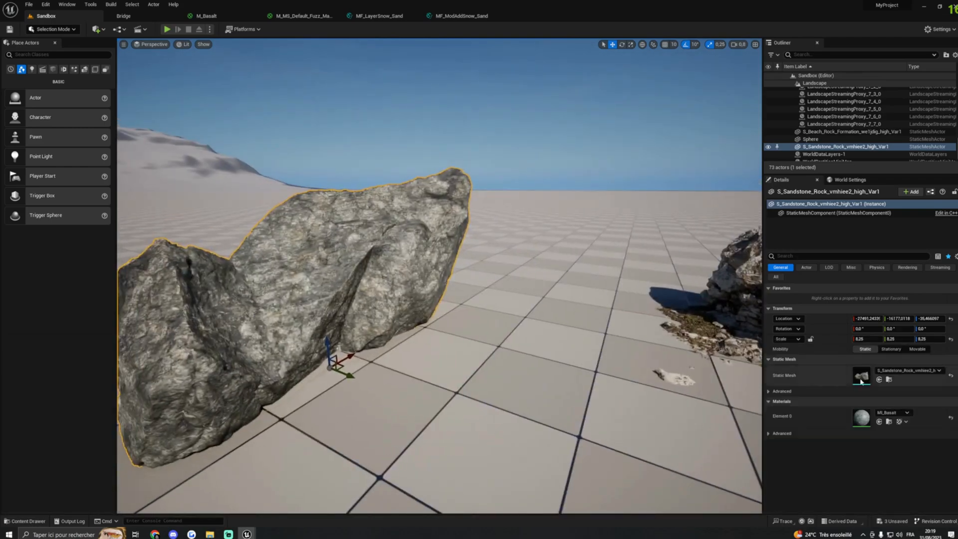
# Open the rock's MI_Basalt instance and place its editor as a floating window over the Sandbox viewport.
pyautogui.doubleClick(861, 417)
pyautogui.moveTo(543, 17); pyautogui.dragTo(526, 225)
pyautogui.click(45, 15)
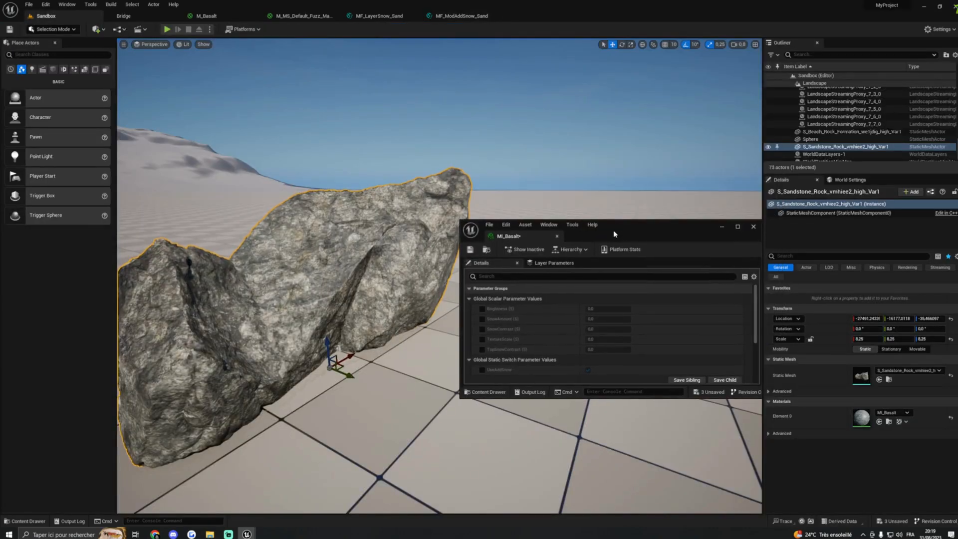
# Override the UseAddSnow static switch in MI_Basalt, toggling it off and back on.
pyautogui.moveTo(609, 184)
pyautogui.mouseDown(button='right')
pyautogui.moveTo(524, 198)
pyautogui.moveTo(593, 192)
pyautogui.mouseUp(button='right')
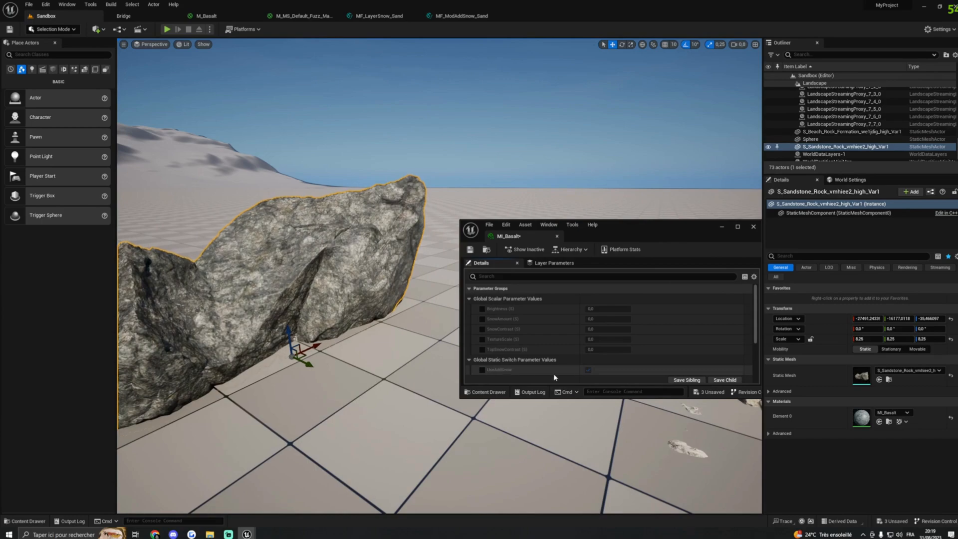
pyautogui.click(588, 370)
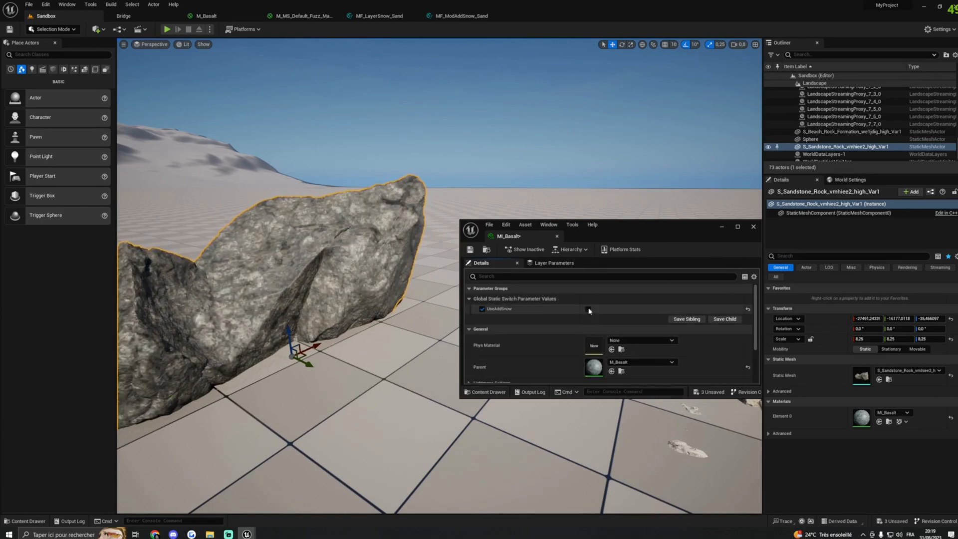
pyautogui.click(588, 309)
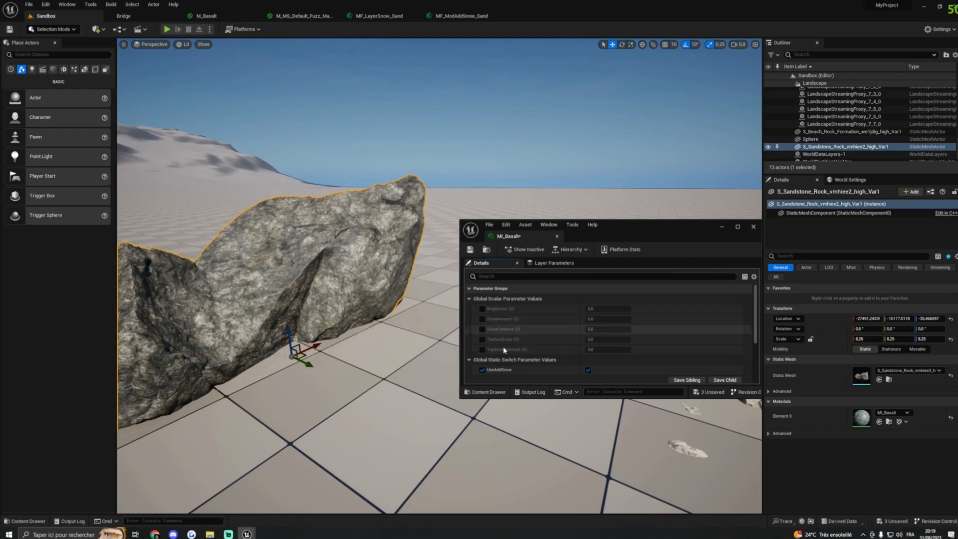
# Override Brightness at 1.0 and SnowAmount at about 0.632 in the MI_Basalt material instance.
pyautogui.click(590, 310)
pyautogui.click(482, 319)
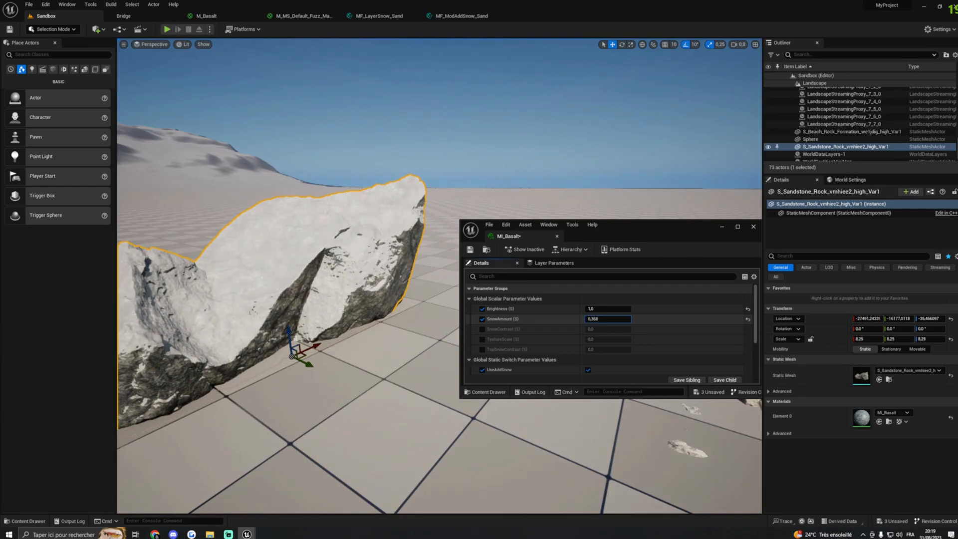
pyautogui.moveTo(608, 319)
pyautogui.mouseDown()
pyautogui.moveTo(592, 319)
pyautogui.moveTo(620, 319)
pyautogui.mouseUp()
pyautogui.moveTo(409, 339); pyautogui.dragTo(522, 342, button='right')
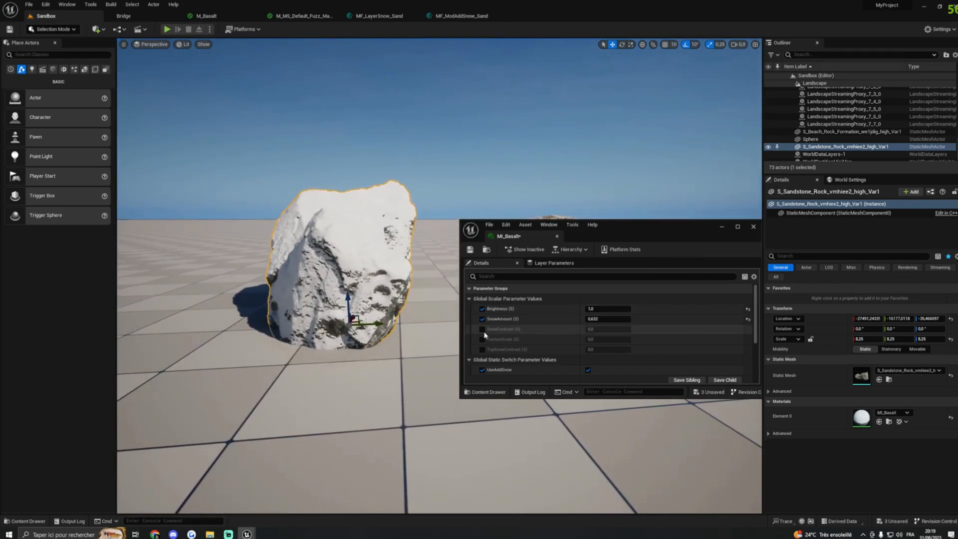
# Override SnowContrast at 0.0 and raise SnowAmount to about 1.97 in MI_Basalt.
pyautogui.moveTo(597, 331)
pyautogui.mouseDown()
pyautogui.moveTo(624, 329)
pyautogui.moveTo(586, 329)
pyautogui.moveTo(606, 329)
pyautogui.mouseUp()
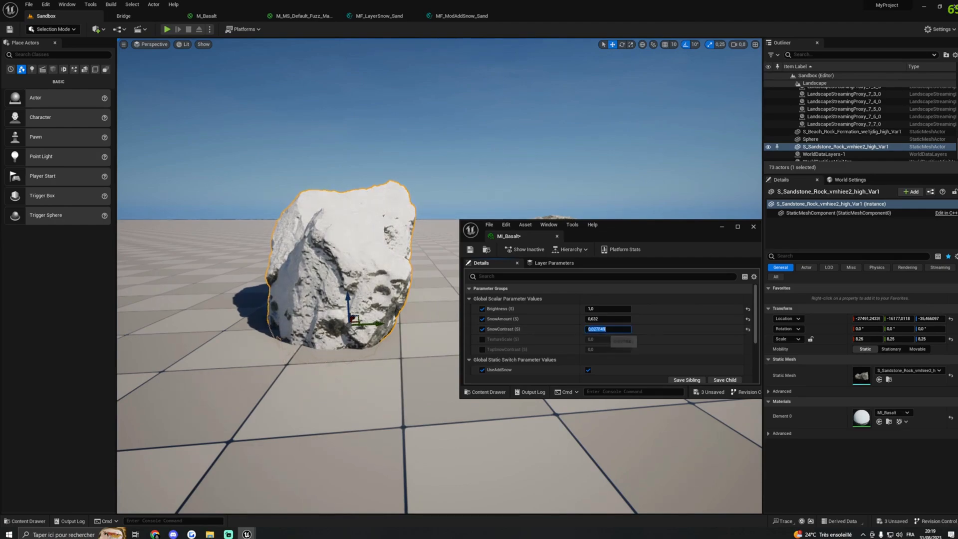
pyautogui.moveTo(601, 319); pyautogui.dragTo(622, 319)
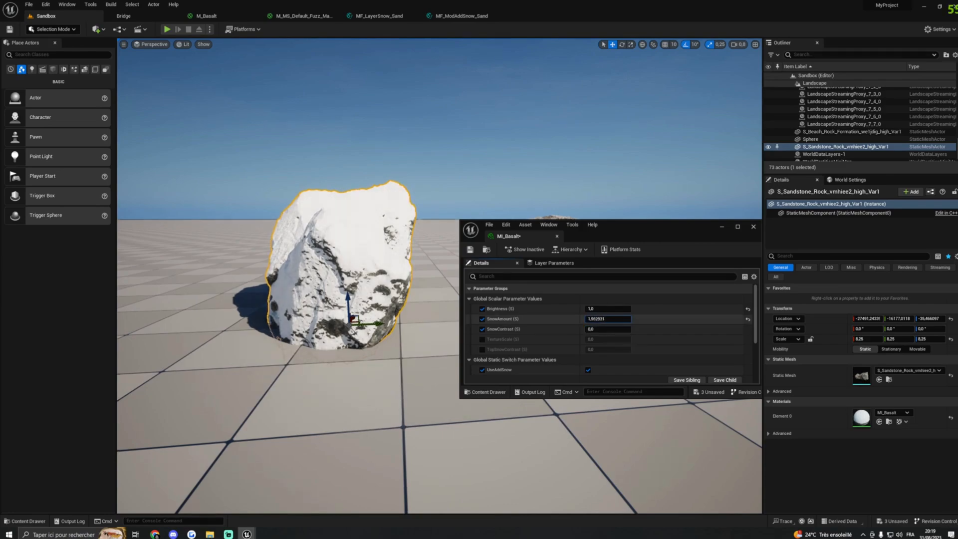
pyautogui.press('w')
pyautogui.moveTo(409, 279)
pyautogui.mouseDown(button='right')
pyautogui.moveTo(434, 262)
pyautogui.moveTo(404, 279)
pyautogui.mouseUp(button='right')
pyautogui.press('s')
pyautogui.moveTo(453, 376); pyautogui.dragTo(394, 407, button='right')
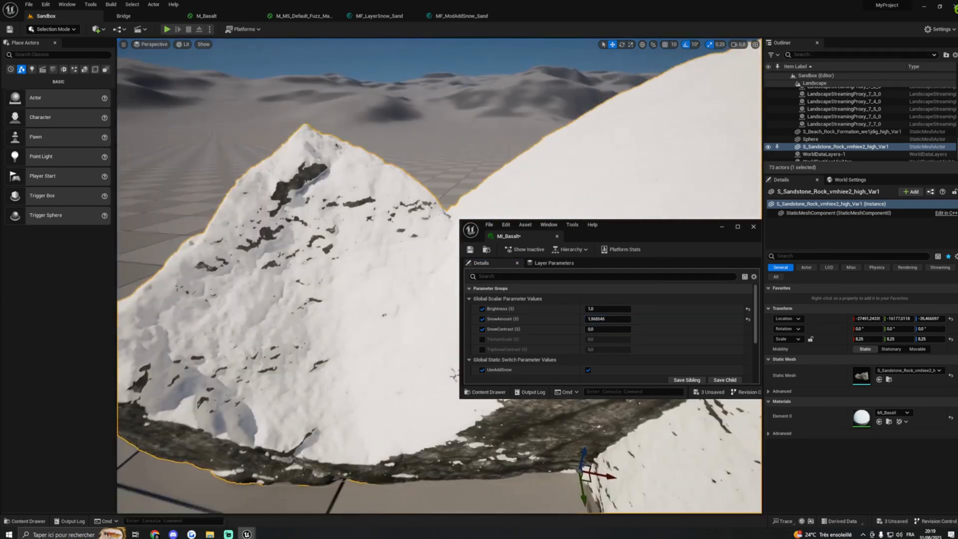
# Override TextureScale in MI_Basalt, set it to 100, and check the snow texture up close on the rock.
pyautogui.press('w')
pyautogui.moveTo(453, 377); pyautogui.dragTo(574, 399, button='right')
pyautogui.click(481, 340)
pyautogui.press('a')
pyautogui.click(593, 339)
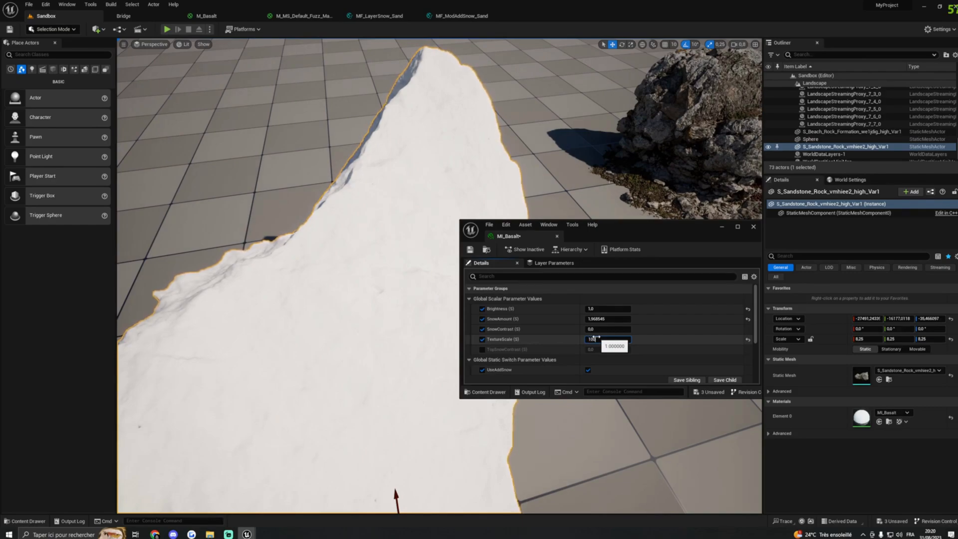
pyautogui.press('w')
pyautogui.moveTo(424, 345); pyautogui.dragTo(344, 324, button='right')
pyautogui.scroll(-4, 414, 334)
pyautogui.press('w')
pyautogui.scroll(-4, 367, 319)
# Set the TextureScale of MI_Basalt to 1.0.
pyautogui.click(598, 339)
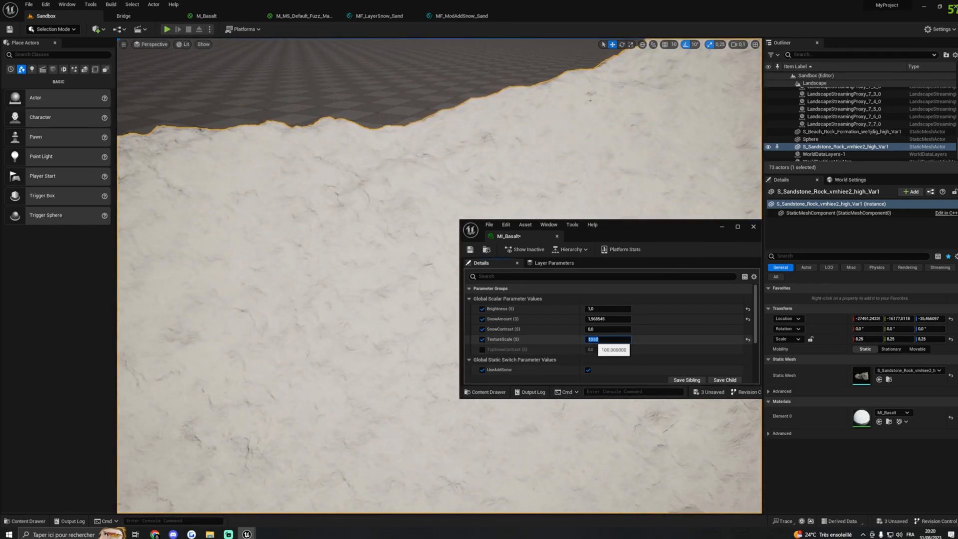
pyautogui.press('Return')
pyautogui.press('s')
pyautogui.scroll(4, 389, 311)
pyautogui.moveTo(399, 309); pyautogui.dragTo(387, 294, button='right')
# Override TopSnowContrast in MI_Basalt with 10.0, check the rock, and raise the value to about 309.5.
pyautogui.press('s')
pyautogui.scroll(3, 339, 322)
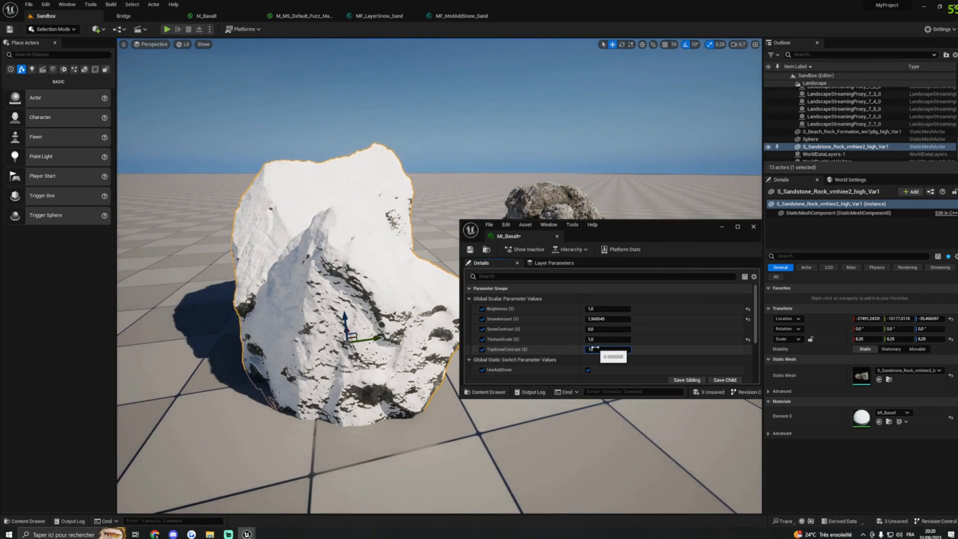
pyautogui.press('d')
pyautogui.moveTo(389, 278); pyautogui.dragTo(317, 265, button='right')
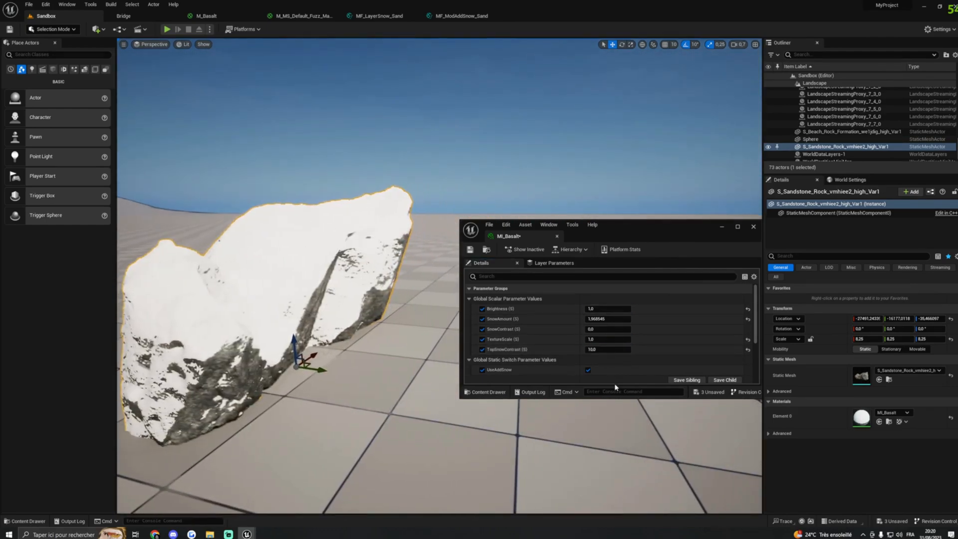
pyautogui.moveTo(608, 349); pyautogui.dragTo(648, 349)
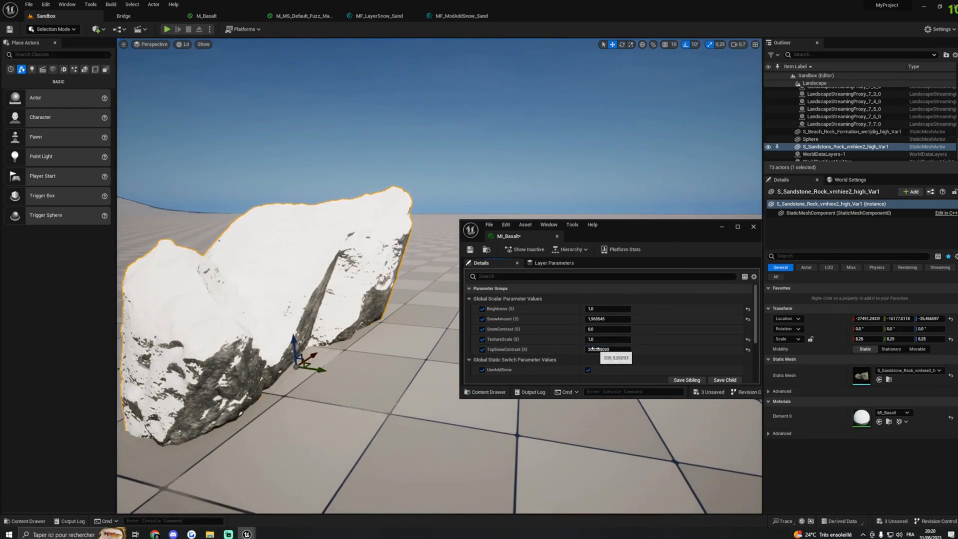
# Examine the snow coverage on the sandstone rock from several distances and angles.
pyautogui.moveTo(409, 315); pyautogui.dragTo(469, 289, button='right')
pyautogui.press('w')
pyautogui.press('a')
pyautogui.press('w')
pyautogui.press('s')
pyautogui.press('w')
pyautogui.press('s')
pyautogui.press('w')
pyautogui.press('s')
pyautogui.press('w')
pyautogui.press('d')
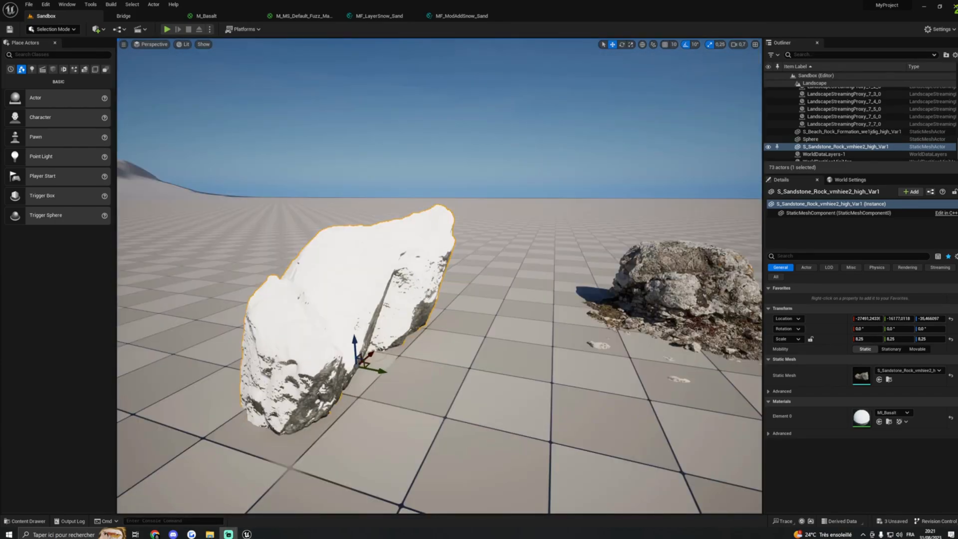
pyautogui.moveTo(439, 275)
pyautogui.mouseDown(button='right')
pyautogui.moveTo(404, 284)
pyautogui.moveTo(340, 271)
pyautogui.moveTo(427, 270)
pyautogui.mouseUp(button='right')
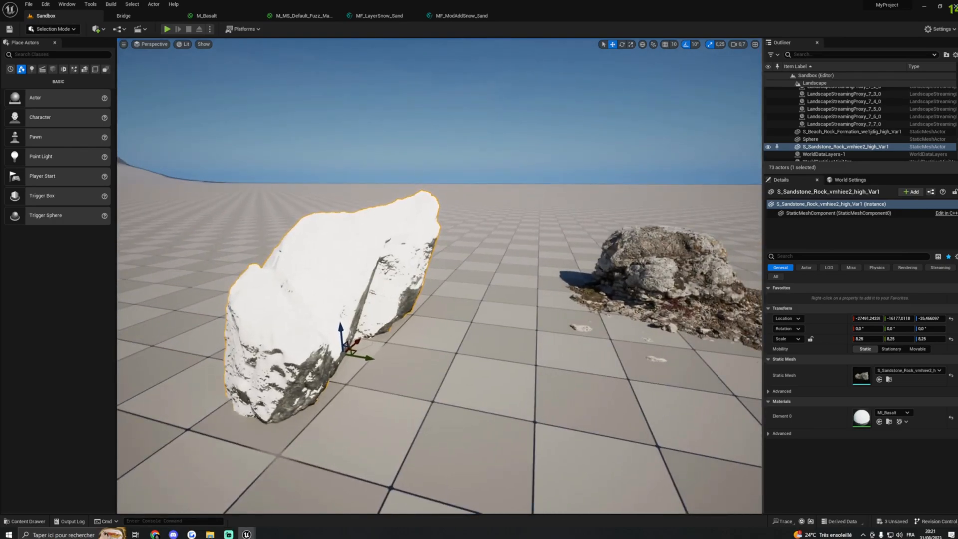
pyautogui.press('d')
pyautogui.press('w')
pyautogui.press('d')
pyautogui.press('s')
# Duplicate MF_LayerSnow_Sand in the MaterialFunction folder and name the copy MF_LayerSand.
pyautogui.click(25, 520)
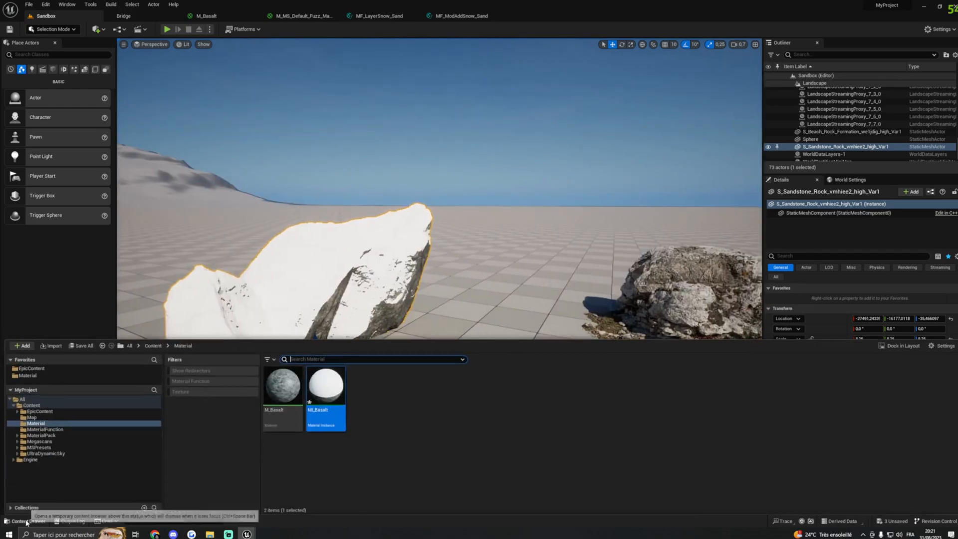
pyautogui.click(55, 429)
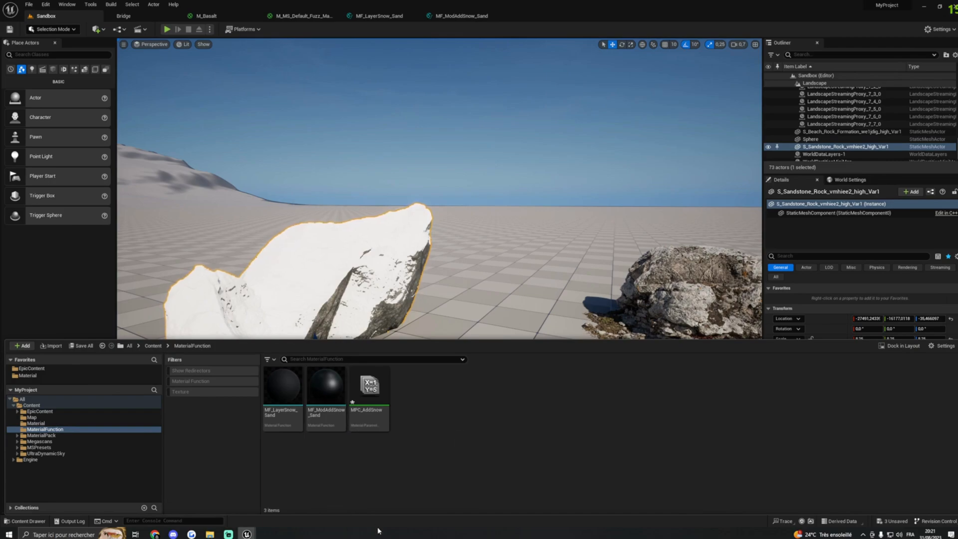
pyautogui.rightClick(280, 411)
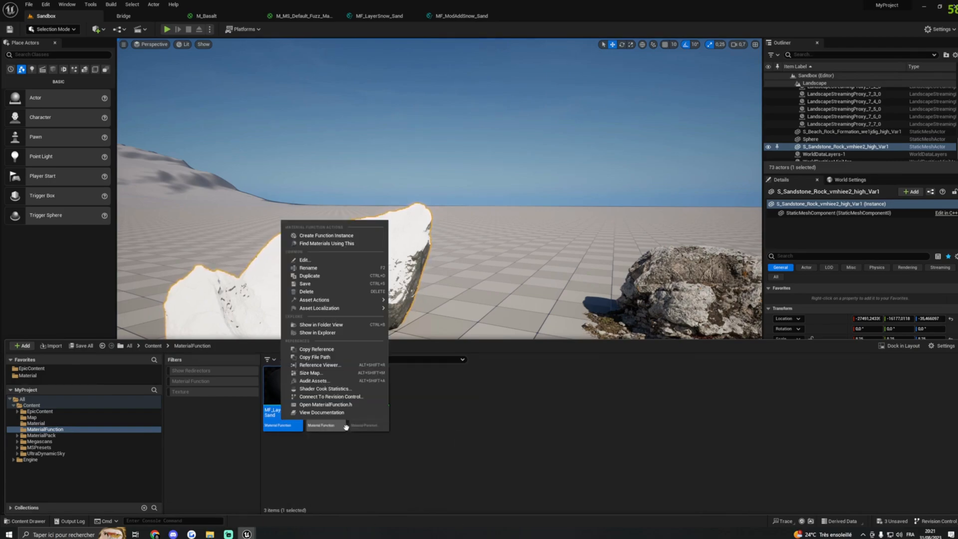
pyautogui.click(310, 275)
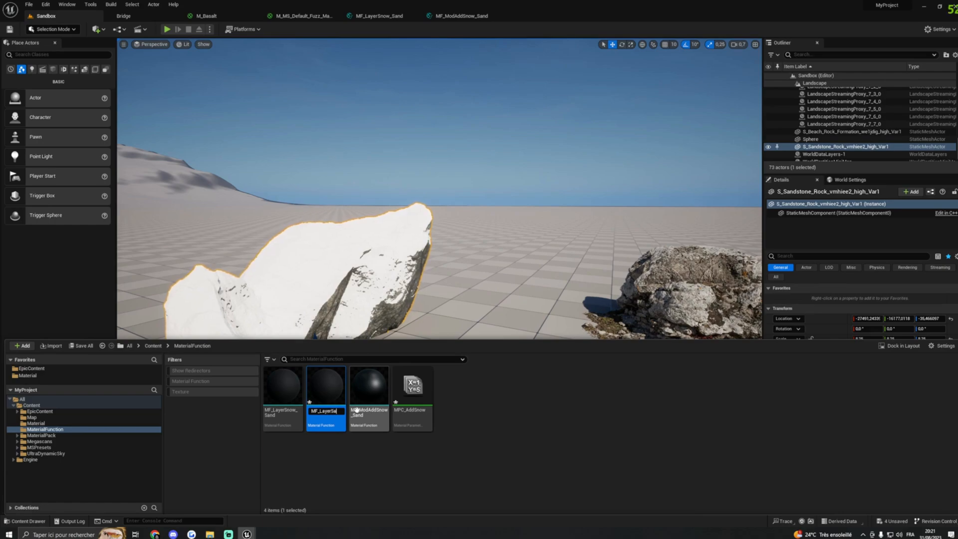
pyautogui.write('d')
pyautogui.press('Return')
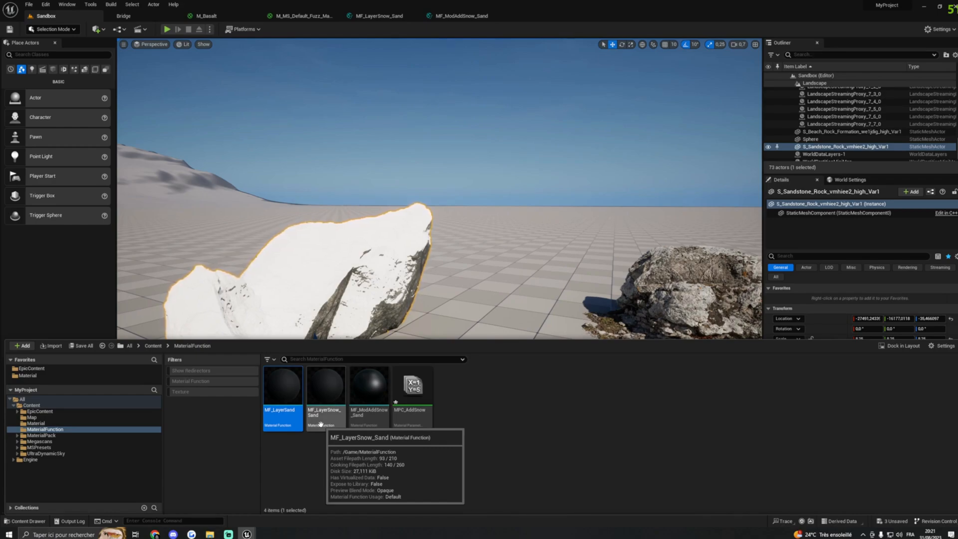
# Rename the material function MF_LayerSnow_Sand as MF_LayerSnow.
pyautogui.click(324, 422)
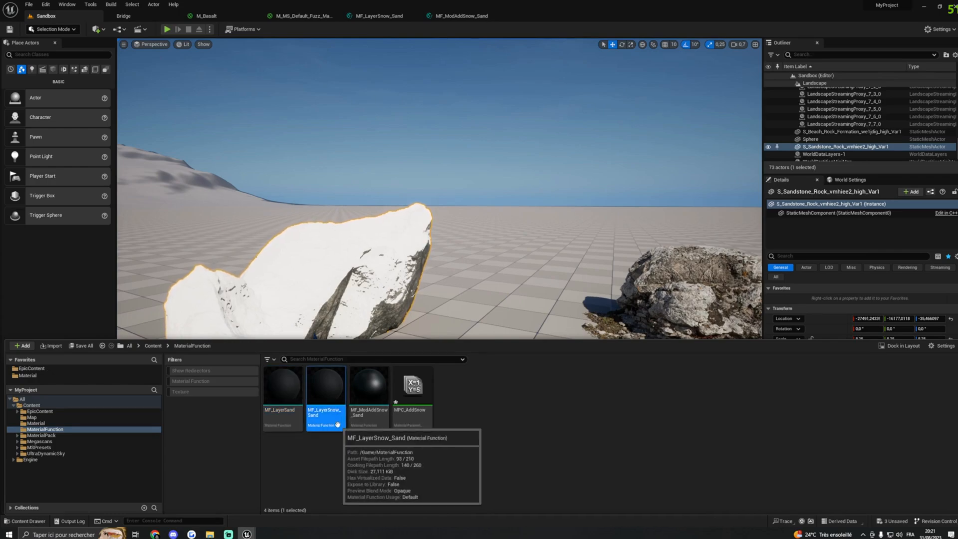
pyautogui.press('F2')
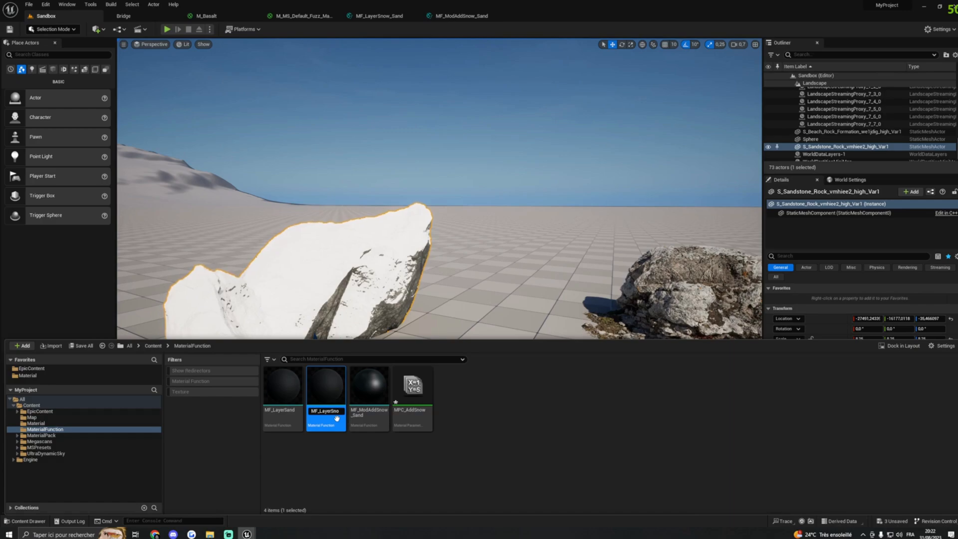
pyautogui.write('w')
pyautogui.press('Return')
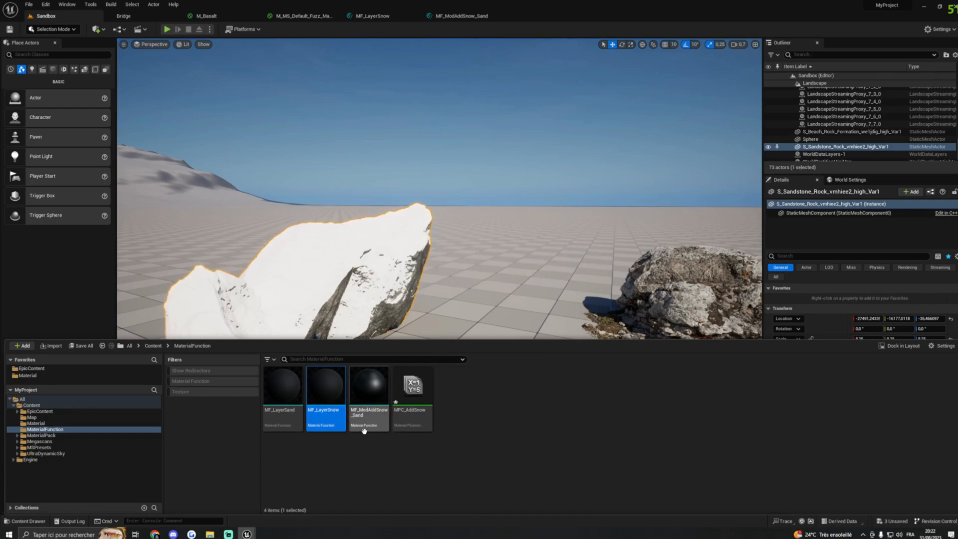
# Rename the material function MF_ModAddSnow_Sand as MF_ModAddSnow.
pyautogui.click(368, 419)
pyautogui.press('F2')
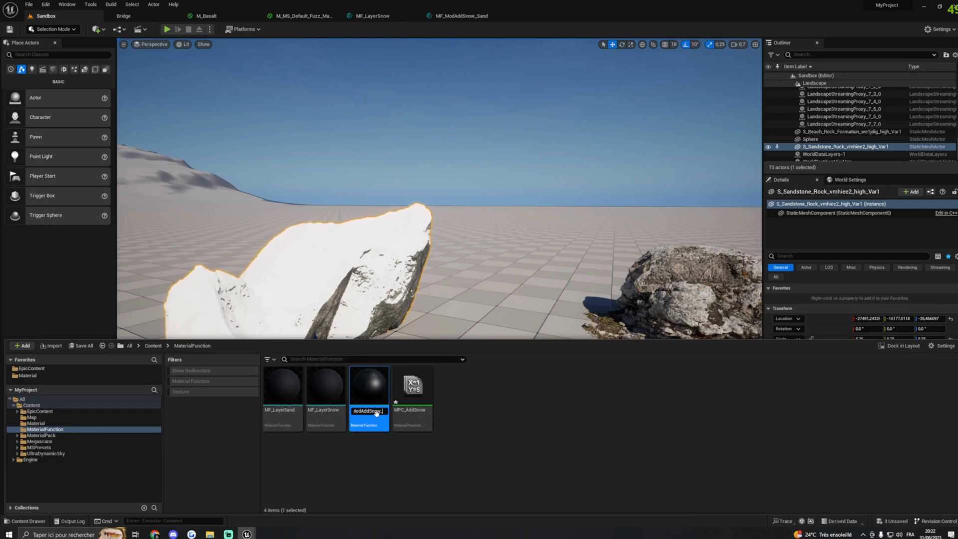
pyautogui.press('Return')
# Duplicate MF_ModAddSnow and name the copy MF_ModAddSand.
pyautogui.rightClick(370, 422)
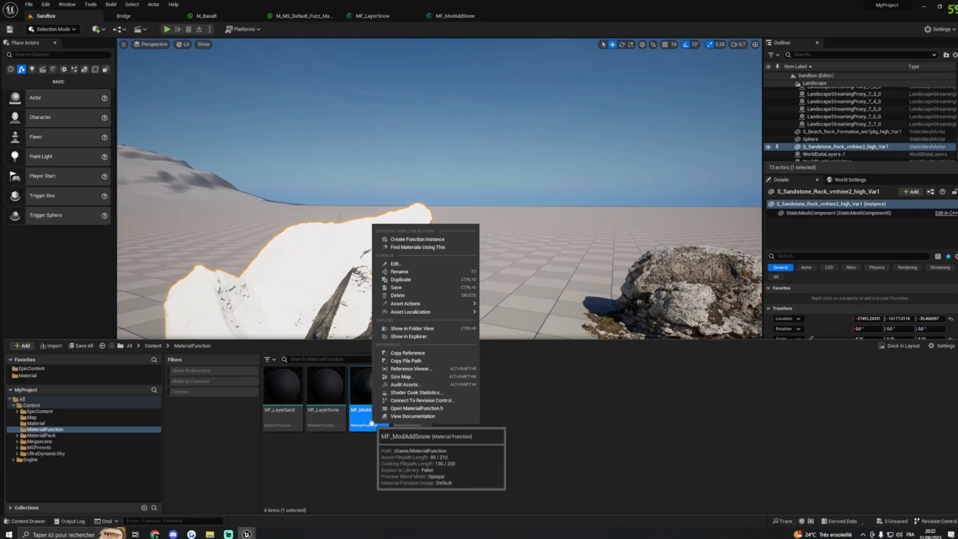
pyautogui.click(412, 286)
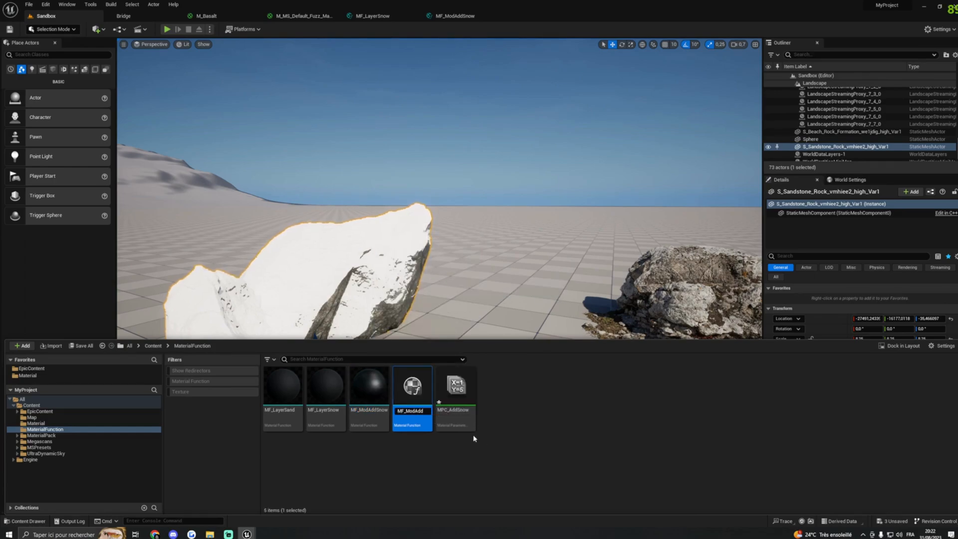
pyautogui.press('Return')
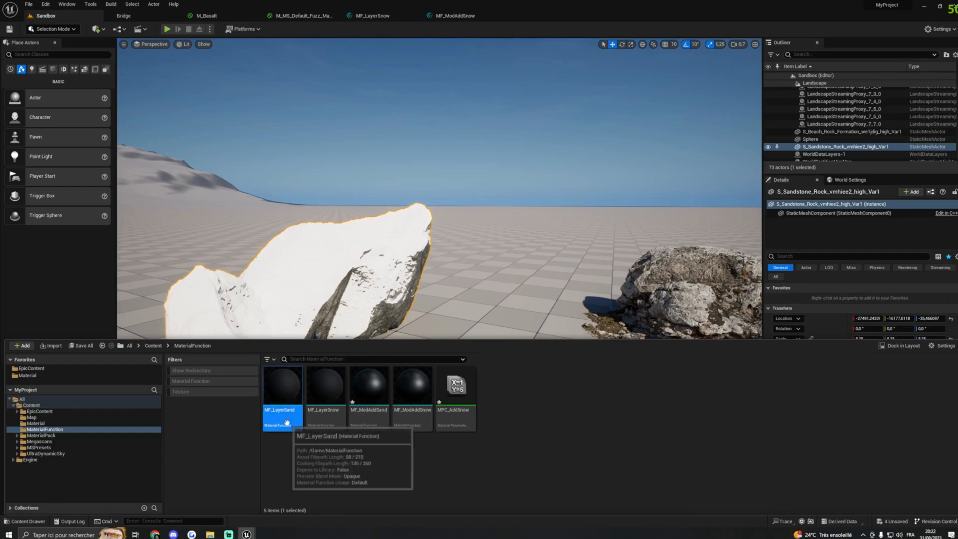
# Open MF_LayerSand and assign the T_Sand texture to the texture object feeding BaseColour.
pyautogui.doubleClick(282, 389)
pyautogui.scroll(-4, 654, 299)
pyautogui.scroll(4, 649, 243)
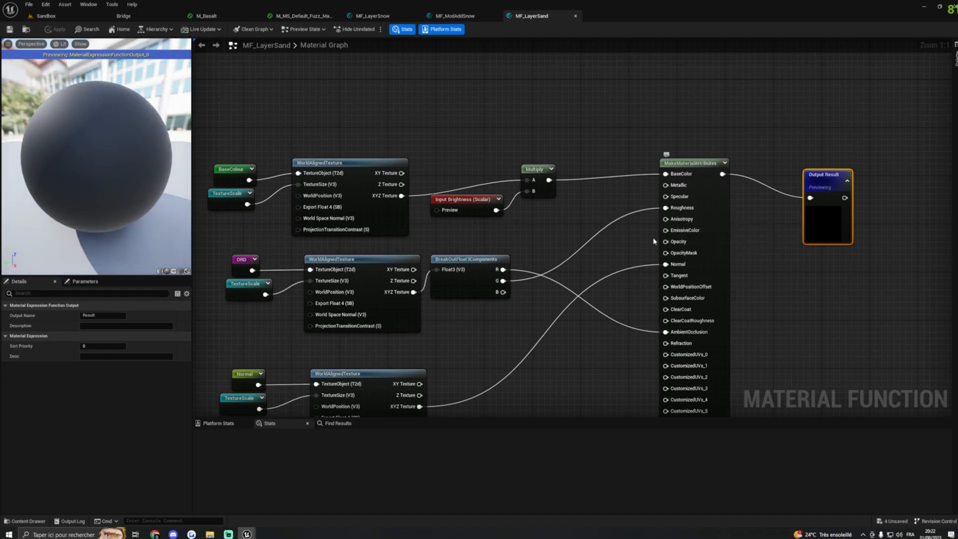
pyautogui.moveTo(625, 250)
pyautogui.mouseDown(button='right')
pyautogui.moveTo(668, 271)
pyautogui.moveTo(657, 252)
pyautogui.moveTo(638, 257)
pyautogui.mouseUp(button='right')
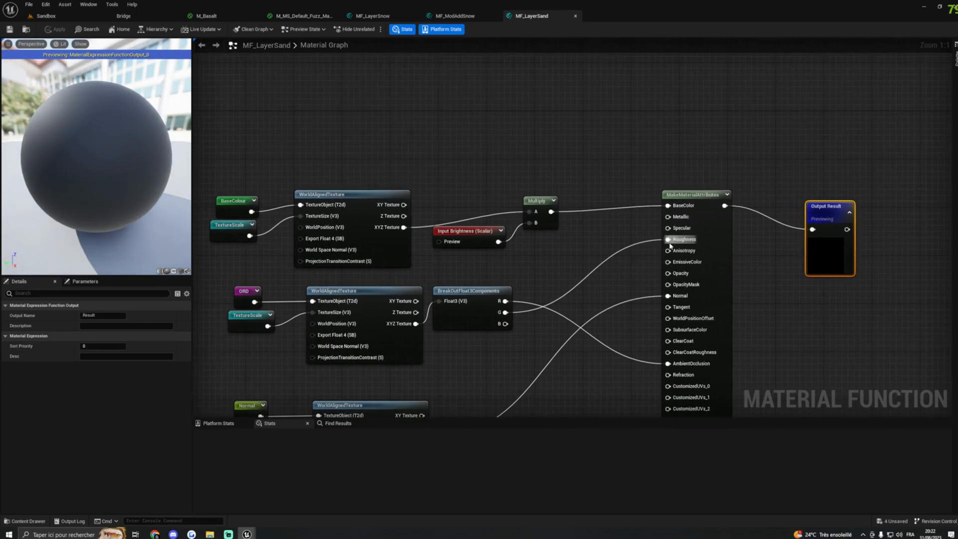
pyautogui.moveTo(560, 253)
pyautogui.mouseDown(button='right')
pyautogui.moveTo(671, 254)
pyautogui.moveTo(677, 233)
pyautogui.mouseUp(button='right')
pyautogui.scroll(-2, 399, 240)
pyautogui.moveTo(392, 241); pyautogui.dragTo(560, 235, button='right')
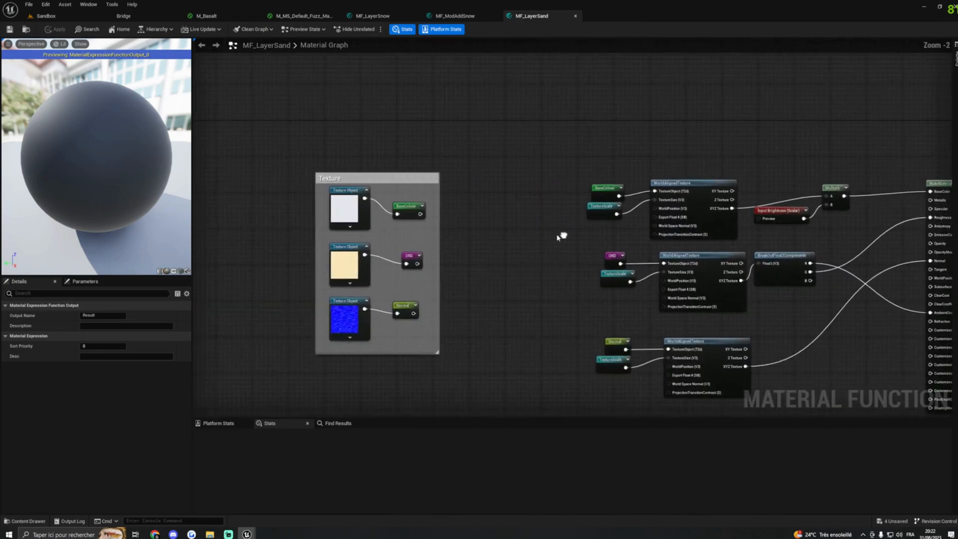
pyautogui.scroll(2, 499, 235)
pyautogui.moveTo(499, 235); pyautogui.dragTo(598, 242, button='right')
pyautogui.click(390, 205)
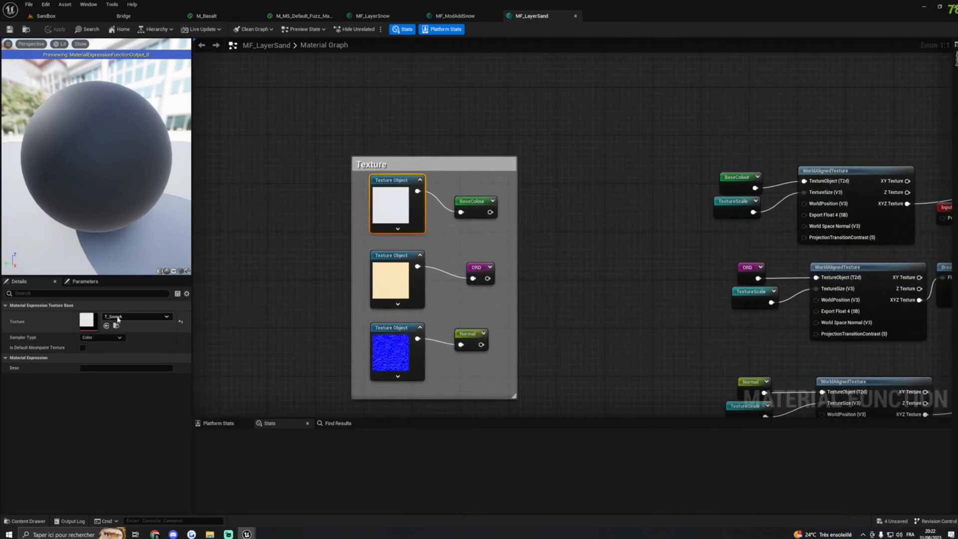
pyautogui.click(136, 316)
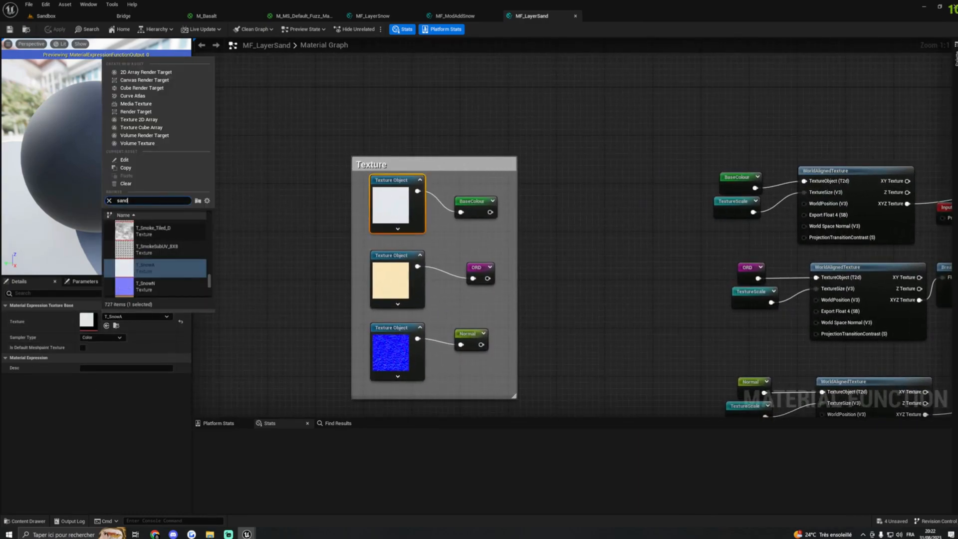
pyautogui.scroll(2, 157, 244)
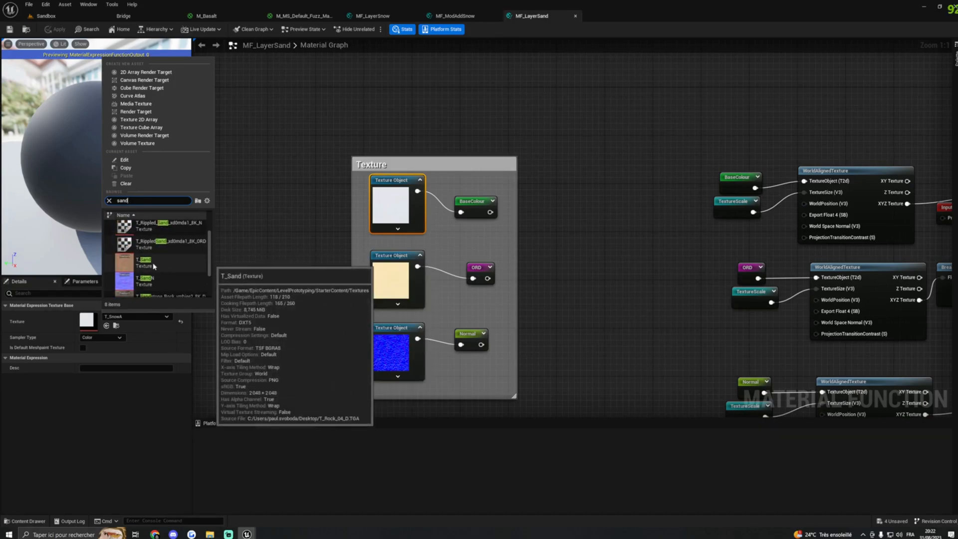
pyautogui.click(154, 266)
# Assign the T_Sand texture to the texture object feeding ORD in MF_LayerSand.
pyautogui.click(391, 280)
pyautogui.click(120, 317)
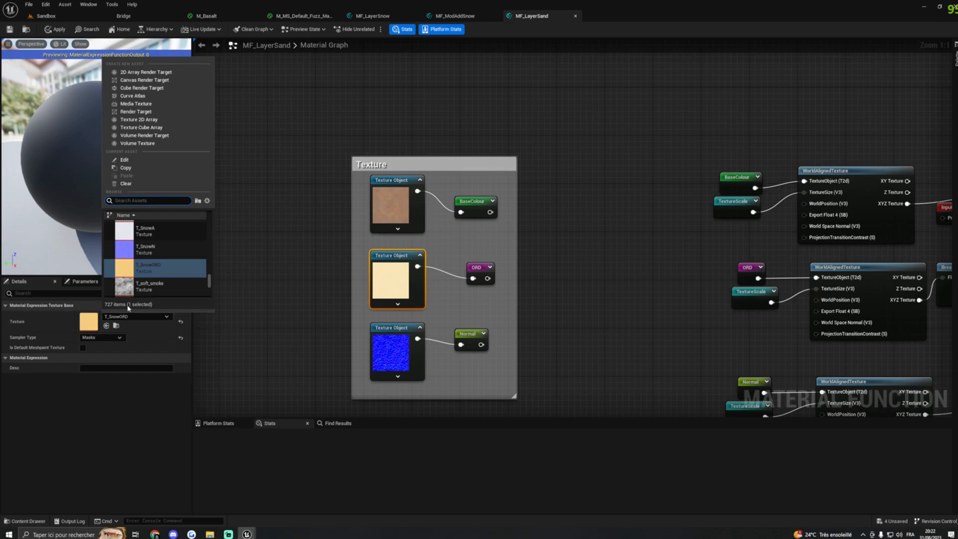
pyautogui.scroll(5, 134, 286)
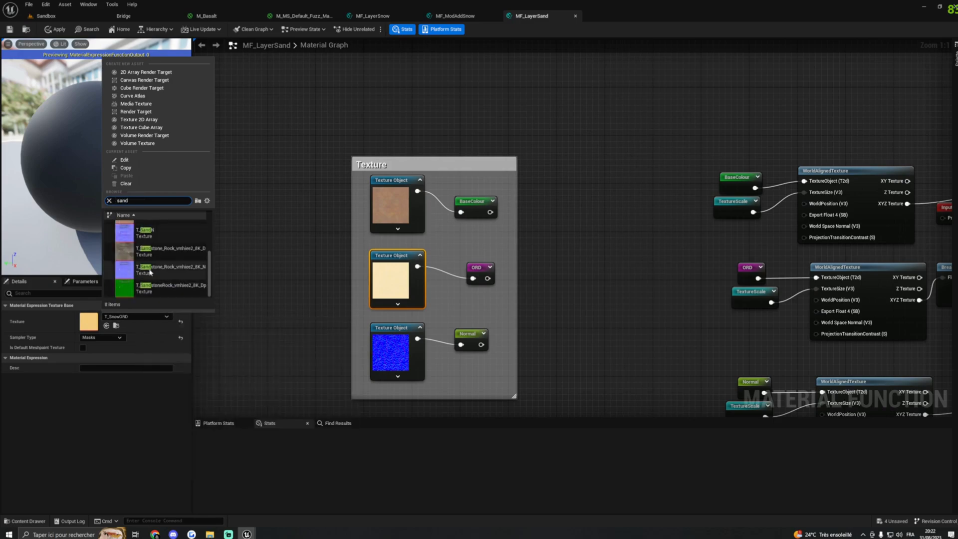
pyautogui.click(133, 285)
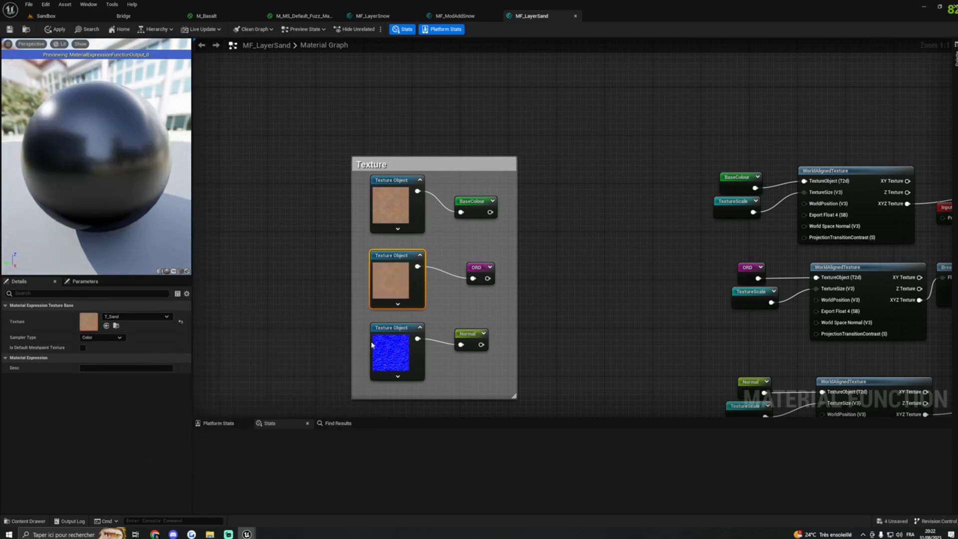
# Assign the T_SandN texture to the texture object feeding Normal in MF_LayerSand.
pyautogui.click(396, 349)
pyautogui.click(112, 318)
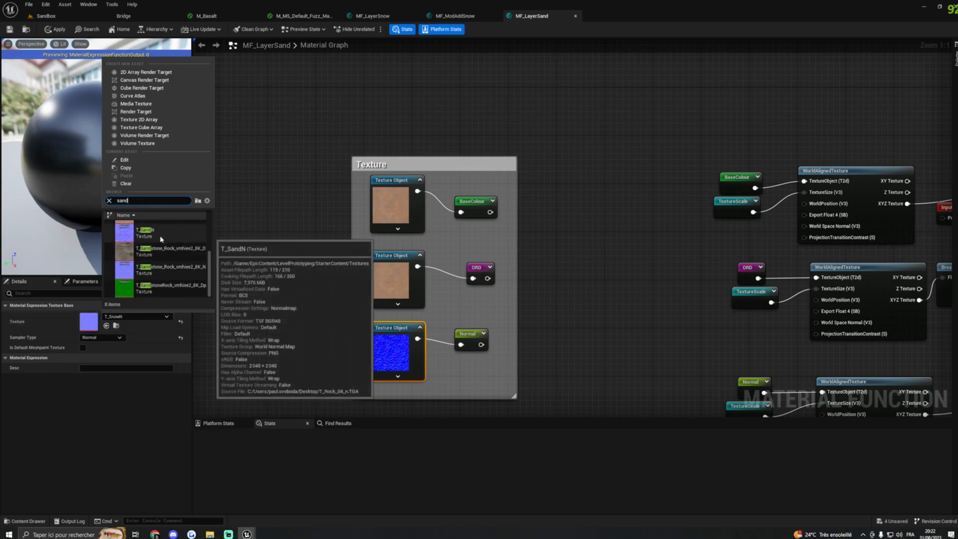
pyautogui.click(150, 230)
pyautogui.moveTo(666, 316); pyautogui.dragTo(567, 301, button='right')
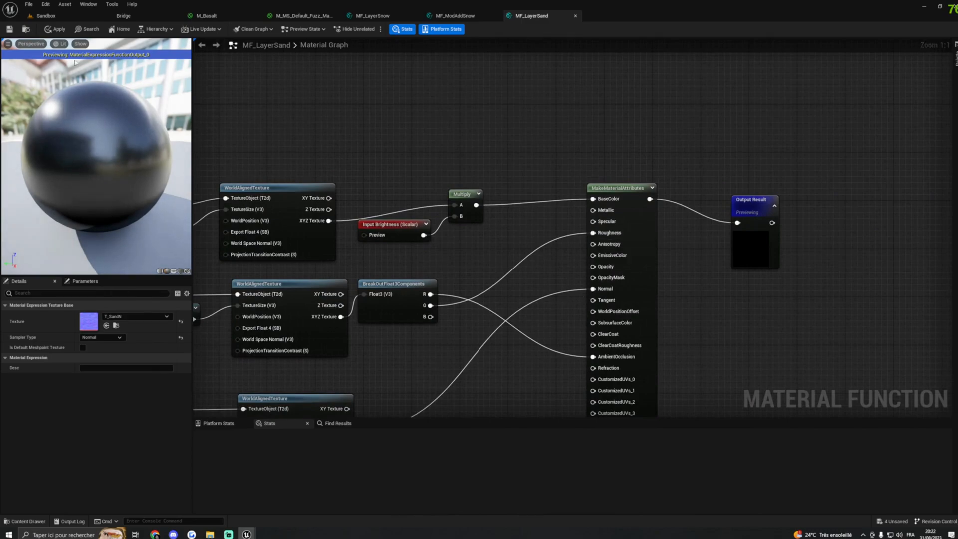
# Disconnect the Roughness input of the MakeMaterialAttributes node in MF_LayerSand and apply the change.
pyautogui.keyDown('alt'); pyautogui.click(601, 237); pyautogui.keyUp('alt')
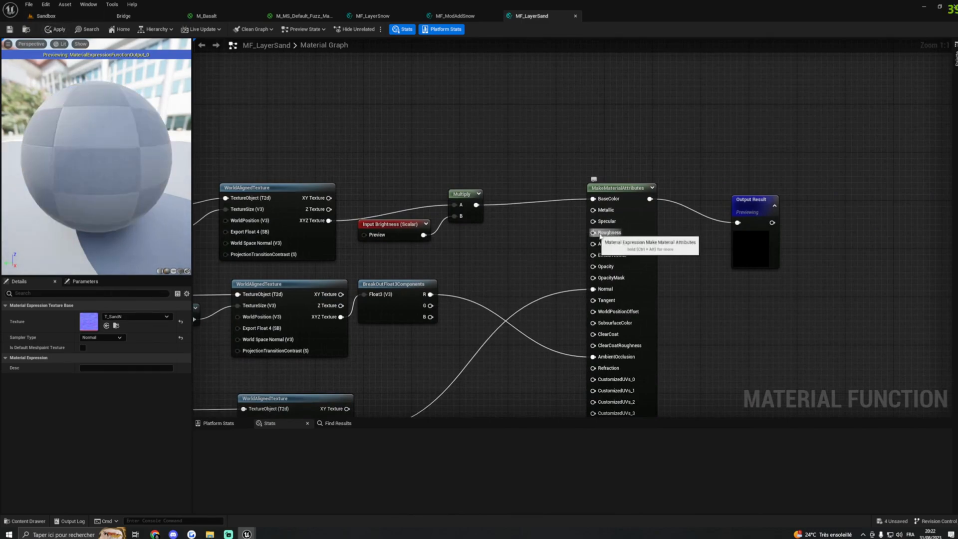
pyautogui.moveTo(713, 273); pyautogui.dragTo(683, 276, button='right')
pyautogui.moveTo(568, 277)
pyautogui.mouseDown(button='right')
pyautogui.moveTo(619, 270)
pyautogui.moveTo(562, 260)
pyautogui.mouseUp(button='right')
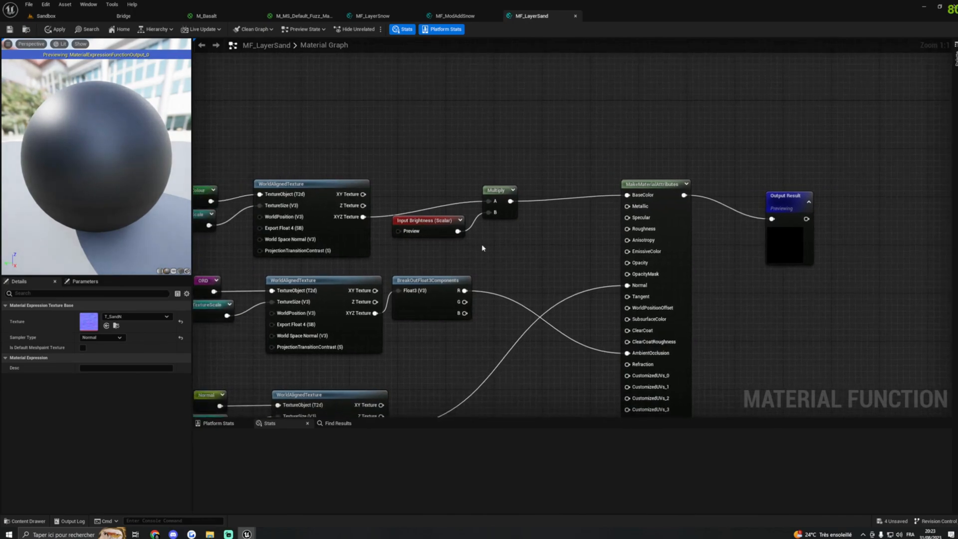
pyautogui.moveTo(768, 303); pyautogui.dragTo(675, 307, button='right')
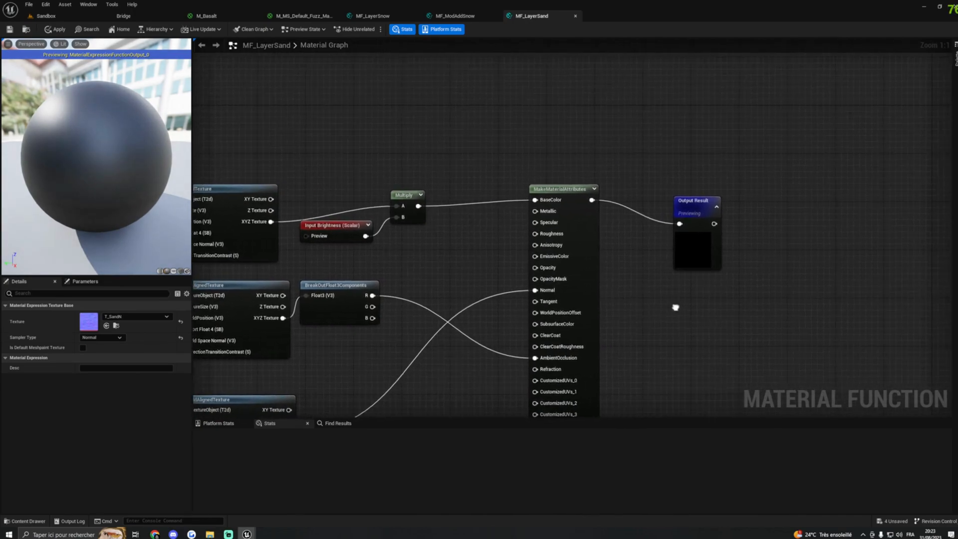
pyautogui.click(56, 29)
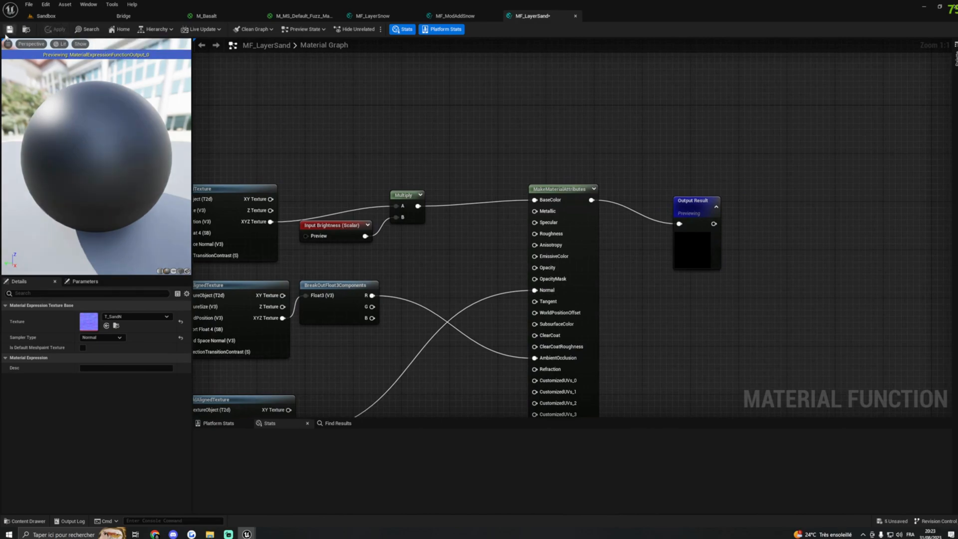
# Close MF_LayerSand and open the MF_ModAddSand material function.
pyautogui.moveTo(346, 130); pyautogui.dragTo(418, 121, button='right')
pyautogui.click(462, 19)
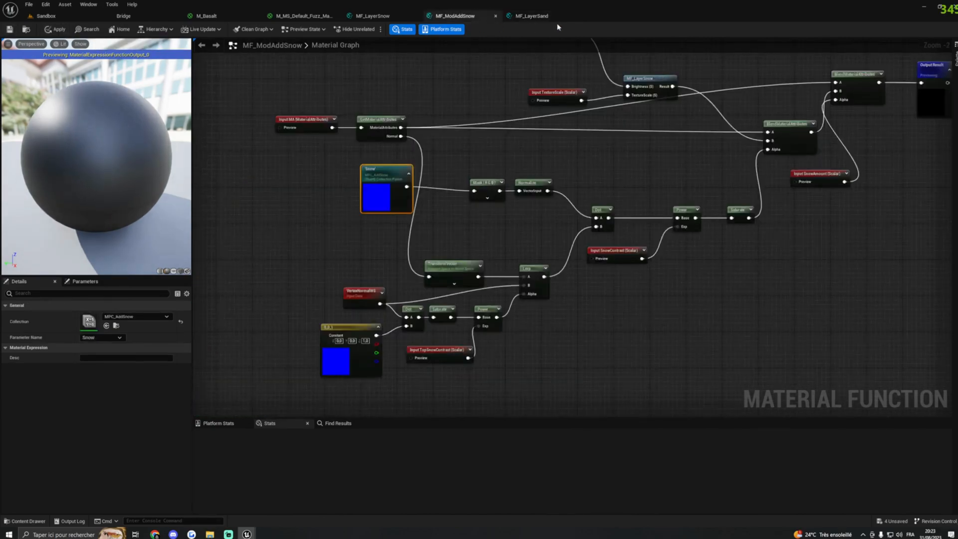
pyautogui.click(559, 19)
pyautogui.click(575, 16)
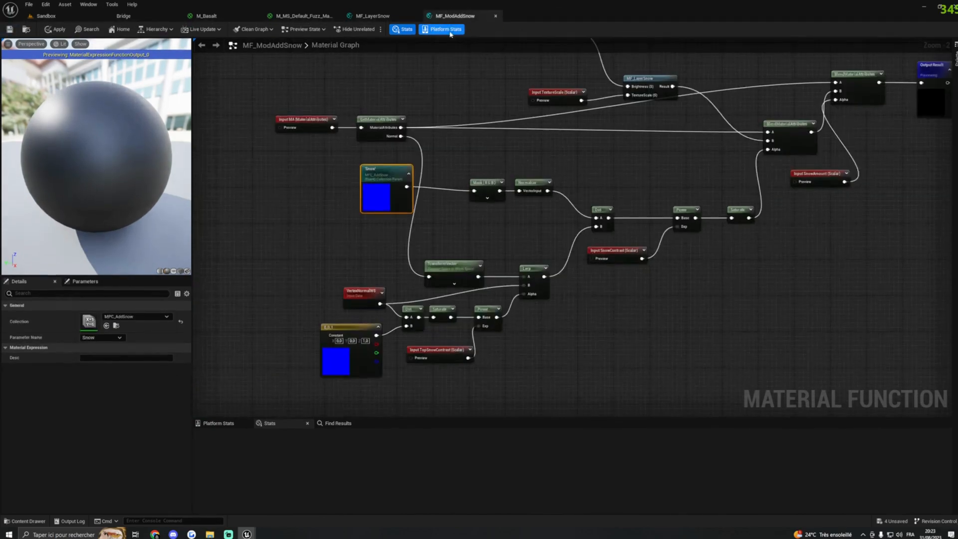
pyautogui.click(25, 520)
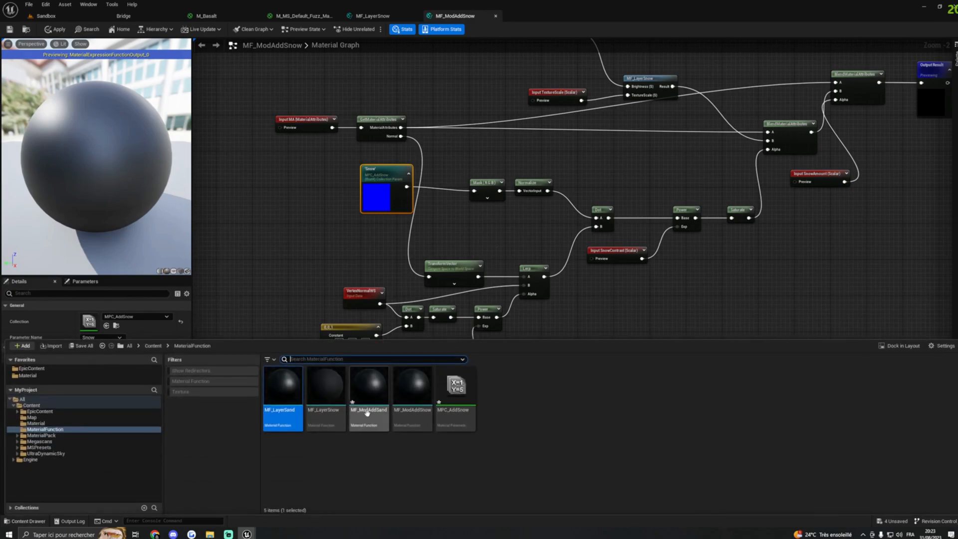
pyautogui.doubleClick(378, 423)
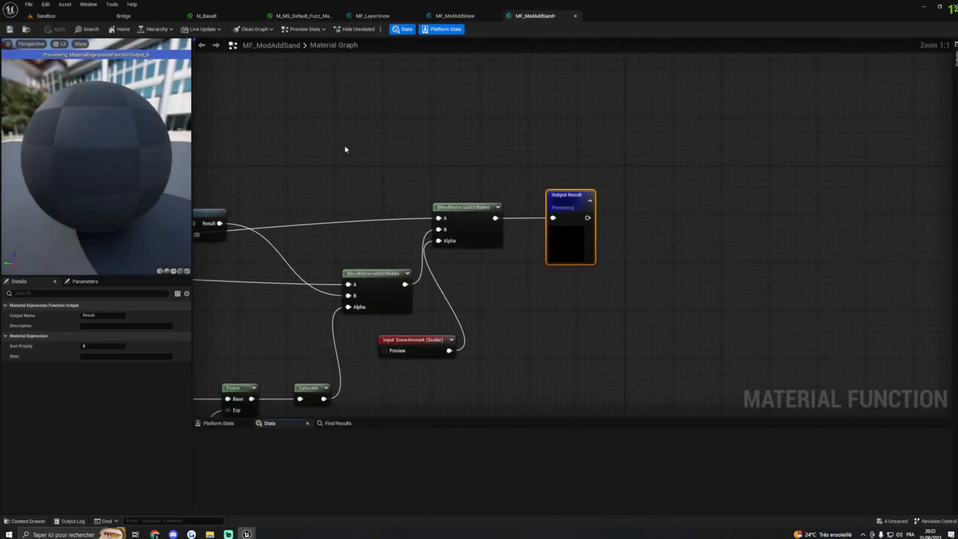
# Replace the MF_LayerSnow node with MF_LayerSand, wiring in Brightness and TextureScale and connecting its result to the first BlendMaterialAttributes B input.
pyautogui.scroll(-1, 506, 173)
pyautogui.moveTo(471, 216); pyautogui.dragTo(582, 216, button='right')
pyautogui.moveTo(529, 262); pyautogui.dragTo(485, 265, button='right')
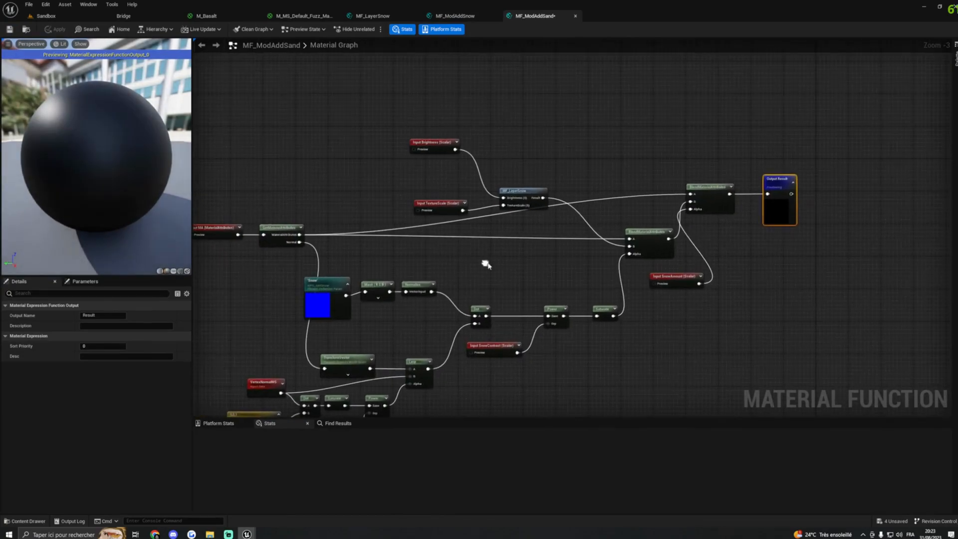
pyautogui.click(519, 193)
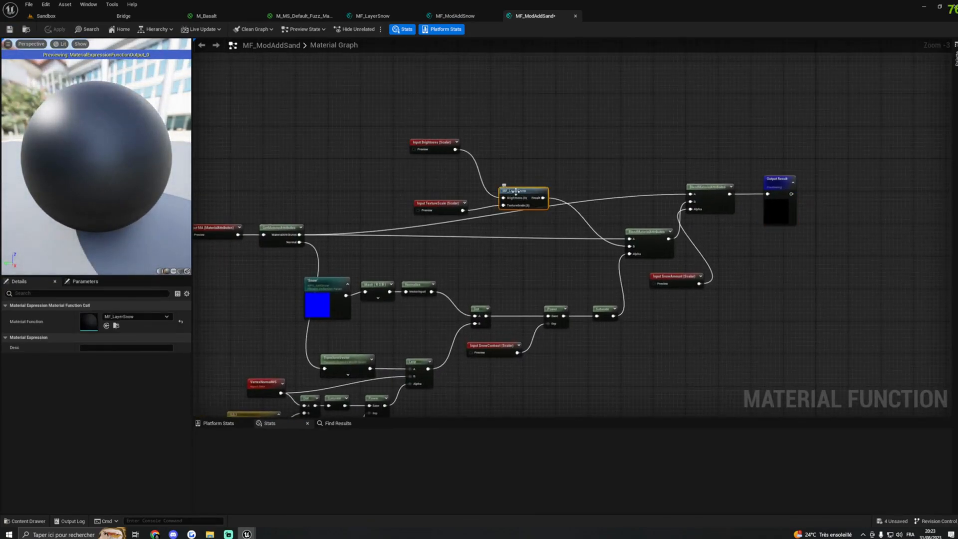
pyautogui.press('Delete')
pyautogui.click(26, 521)
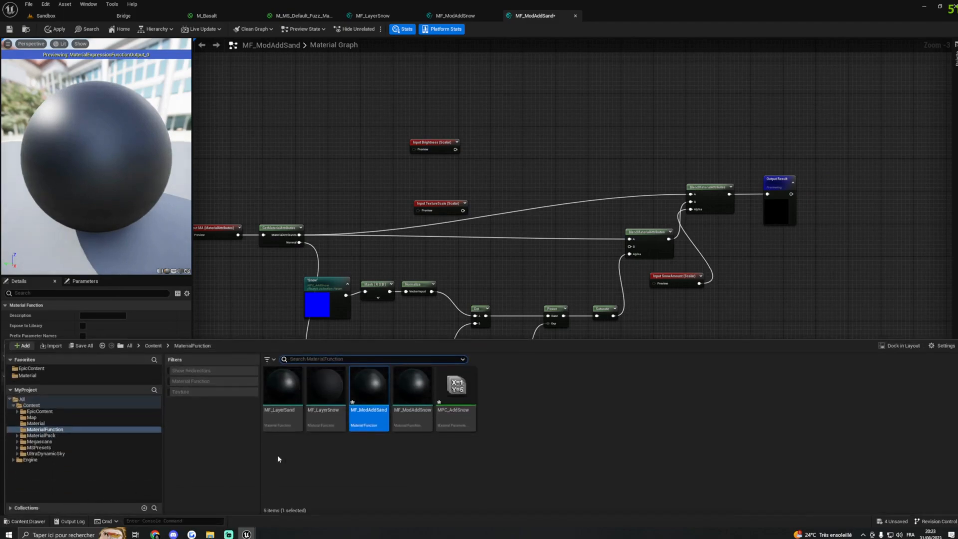
pyautogui.moveTo(269, 420); pyautogui.dragTo(455, 149)
pyautogui.moveTo(507, 202); pyautogui.dragTo(463, 211)
pyautogui.moveTo(547, 194); pyautogui.dragTo(630, 246)
pyautogui.moveTo(648, 196); pyautogui.dragTo(614, 216, button='right')
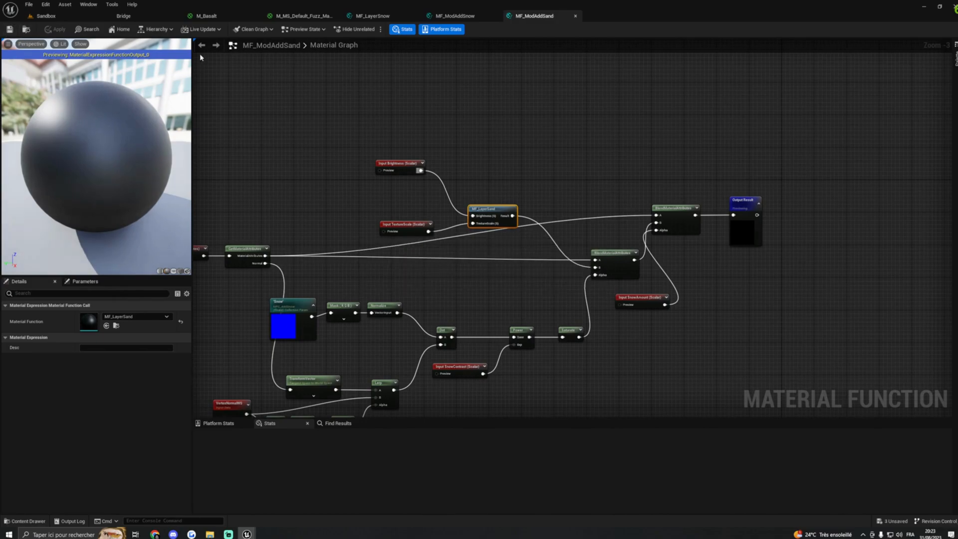
# Return to the M_Basalt graph and move the MF_ModAddSnow node, its parameters and the UseAddSnow switch down to free space.
pyautogui.click(47, 16)
pyautogui.moveTo(270, 200); pyautogui.dragTo(220, 201, button='right')
pyautogui.click(7, 524)
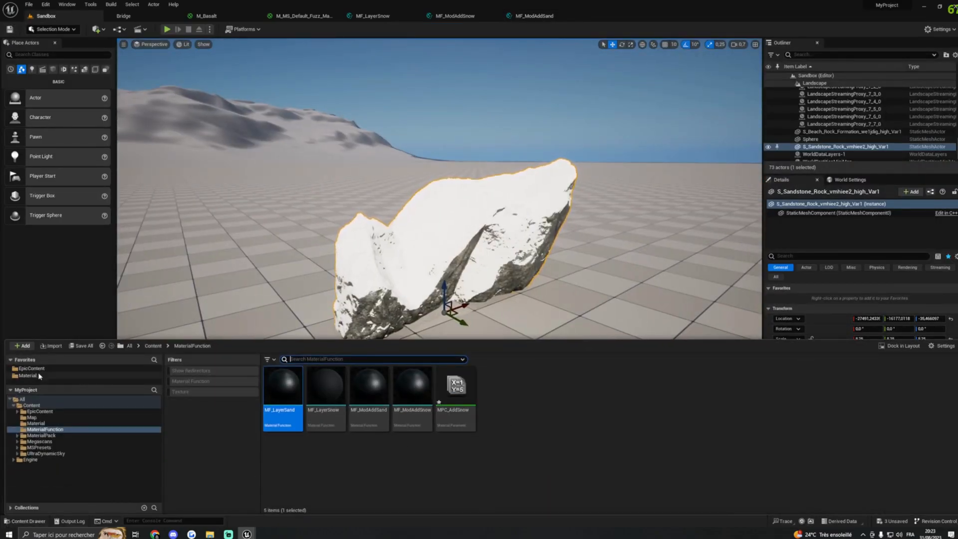
pyautogui.click(234, 15)
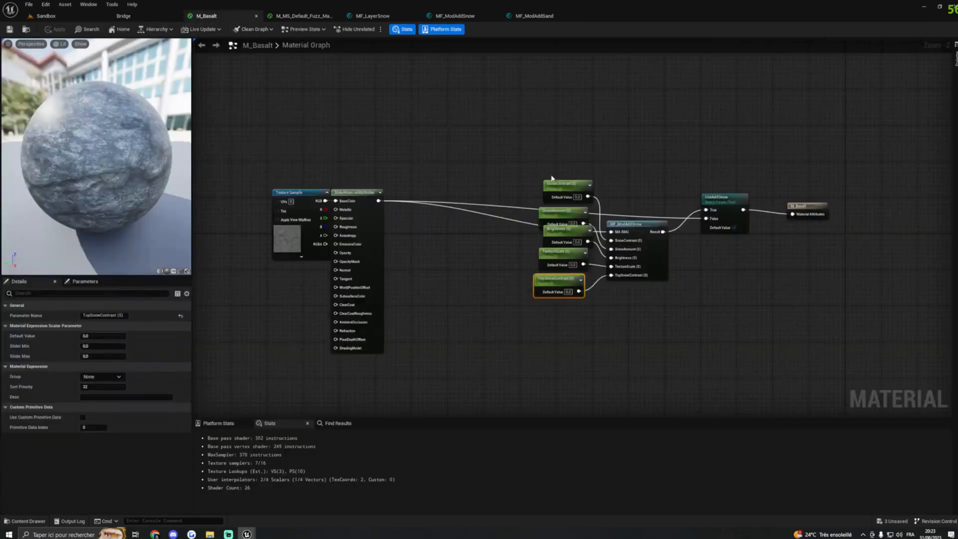
pyautogui.moveTo(522, 201); pyautogui.dragTo(392, 198, button='right')
pyautogui.moveTo(410, 172); pyautogui.dragTo(500, 331)
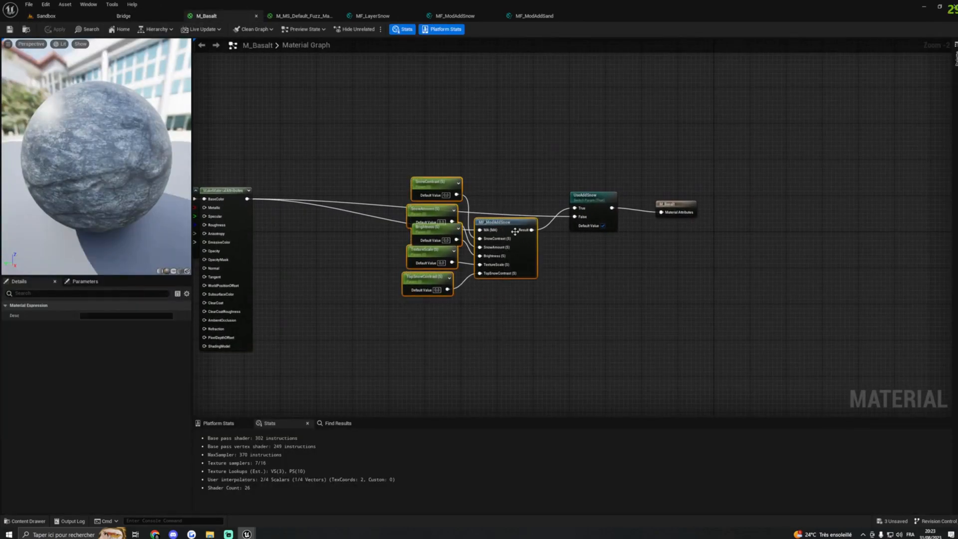
pyautogui.moveTo(509, 248); pyautogui.dragTo(491, 374)
pyautogui.moveTo(604, 150); pyautogui.dragTo(594, 300)
# Add MF_ModAddSand to the M_Basalt graph and wire it between MakeMaterialAttributes and the material output.
pyautogui.rightClick(447, 151)
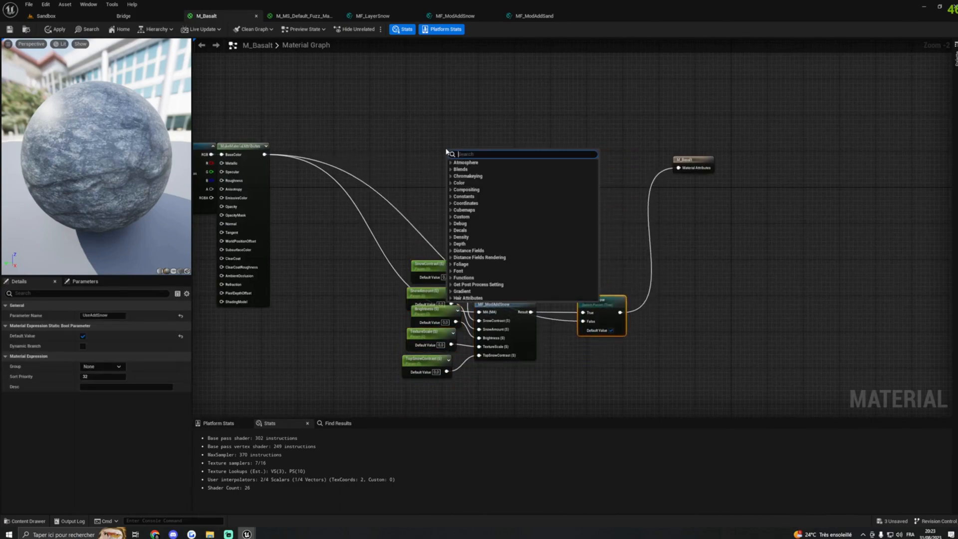
pyautogui.click(25, 520)
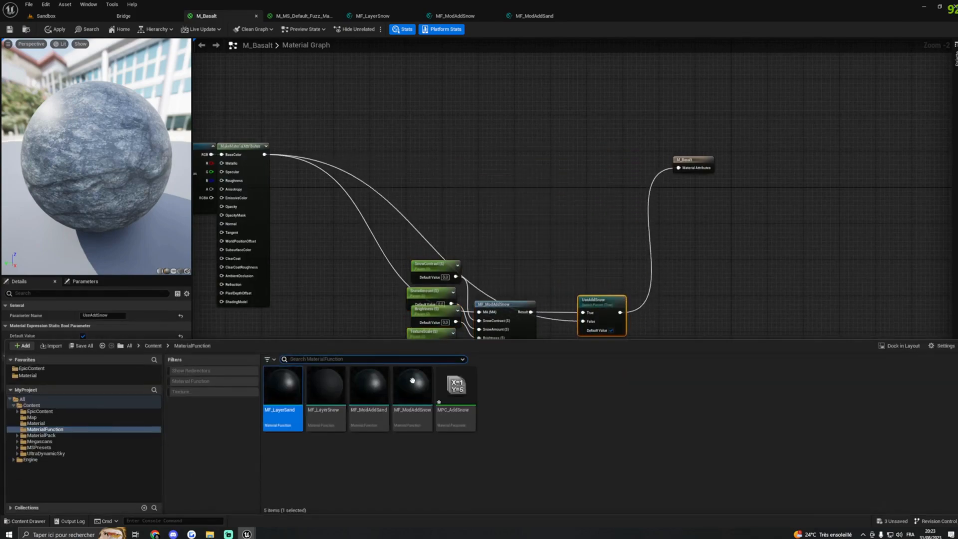
pyautogui.moveTo(412, 380); pyautogui.dragTo(472, 146)
pyautogui.click(374, 407)
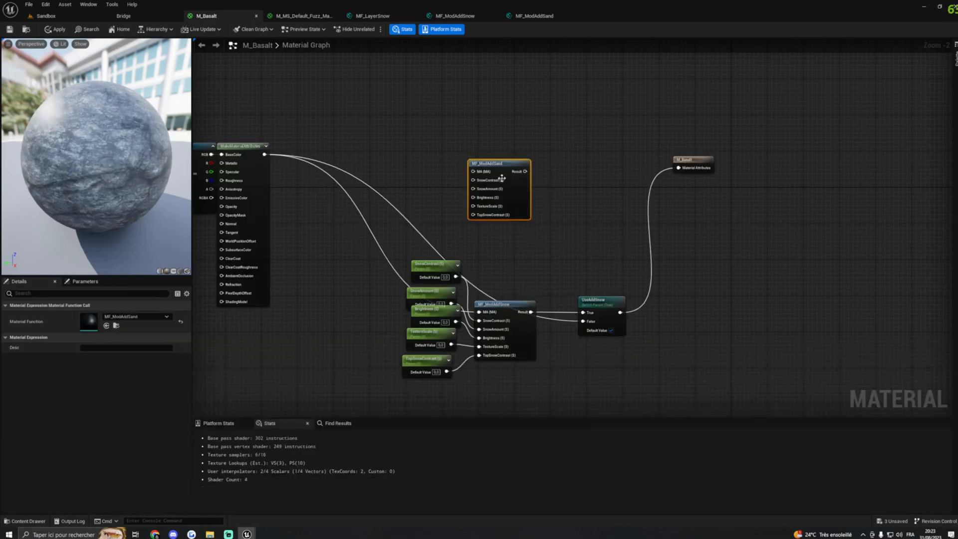
pyautogui.moveTo(264, 154); pyautogui.dragTo(714, 138)
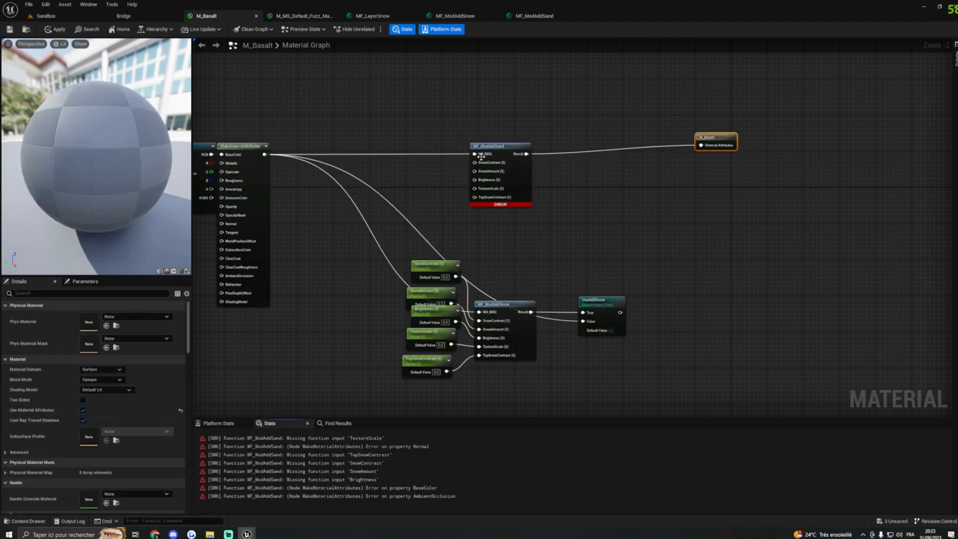
pyautogui.moveTo(476, 154); pyautogui.dragTo(524, 137)
# In MF_ModAddSand, rename the TopSnowContrast input to TopSandContrast.
pyautogui.click(550, 16)
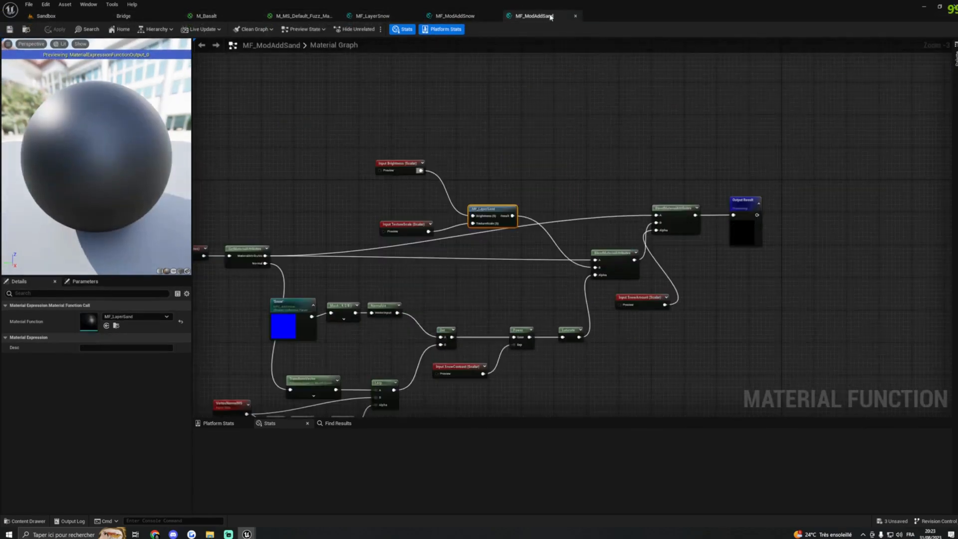
pyautogui.moveTo(531, 259); pyautogui.dragTo(577, 249, button='right')
pyautogui.moveTo(488, 268); pyautogui.dragTo(569, 121, button='right')
pyautogui.moveTo(408, 341); pyautogui.dragTo(417, 297, button='right')
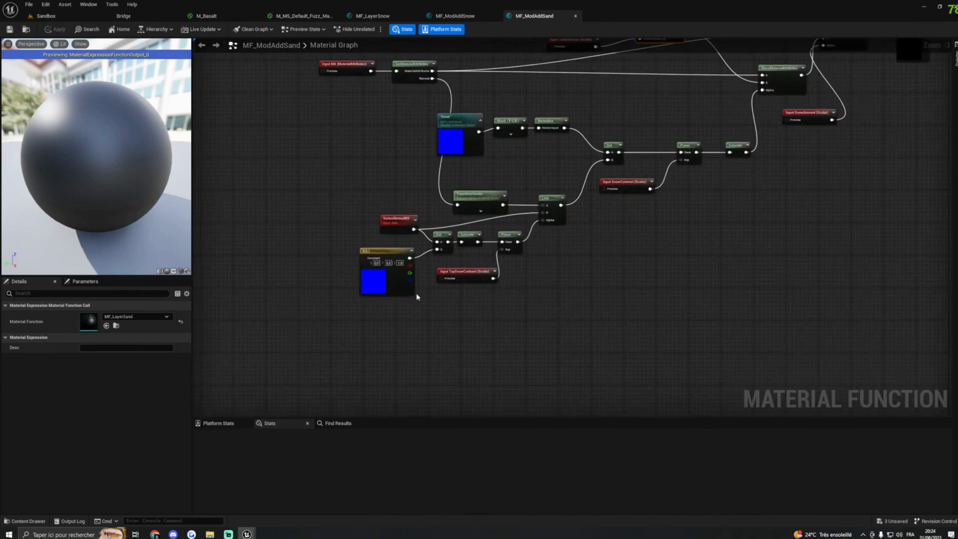
pyautogui.click(463, 272)
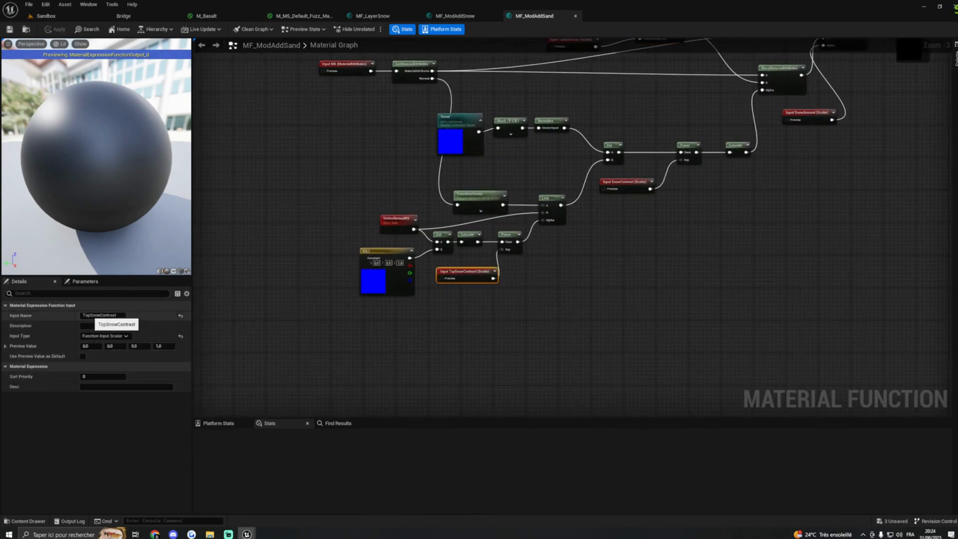
pyautogui.moveTo(91, 315); pyautogui.dragTo(98, 315)
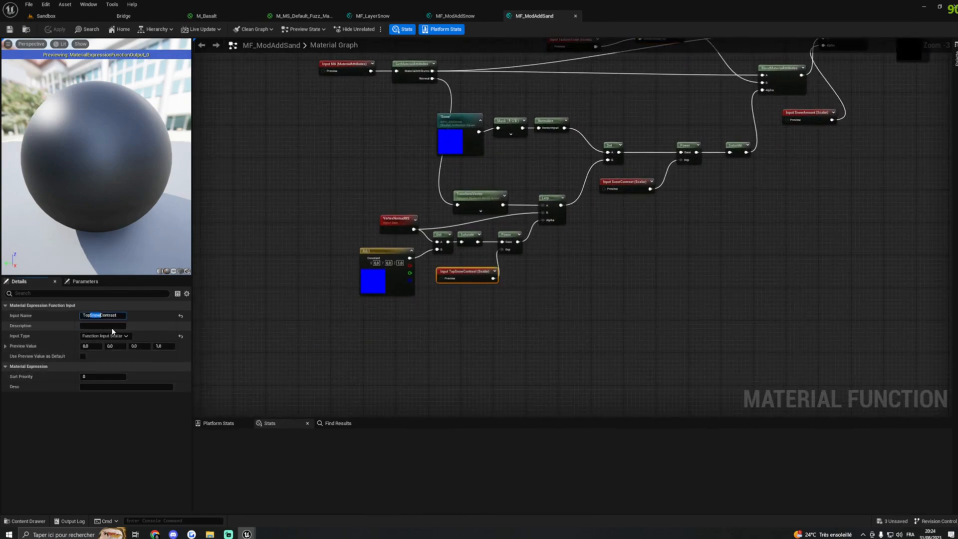
pyautogui.press('Return')
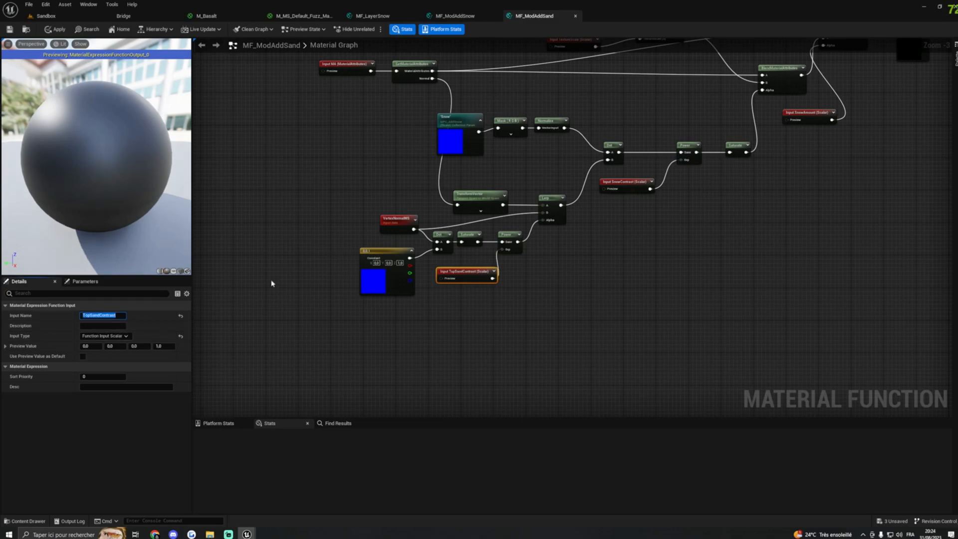
# Rename the SnowContrast input to SandContrast and the SnowAmount input to SandAmount.
pyautogui.click(630, 181)
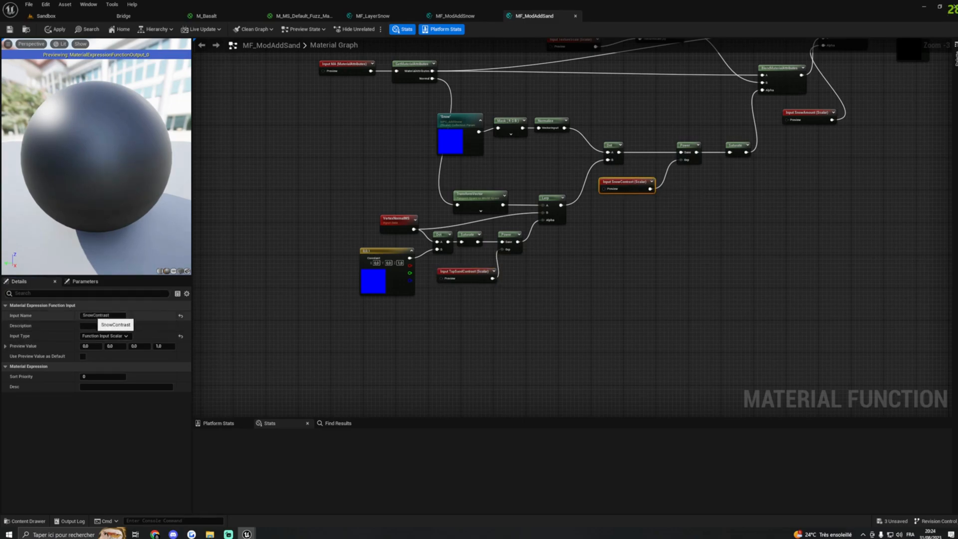
pyautogui.moveTo(94, 316); pyautogui.dragTo(40, 317)
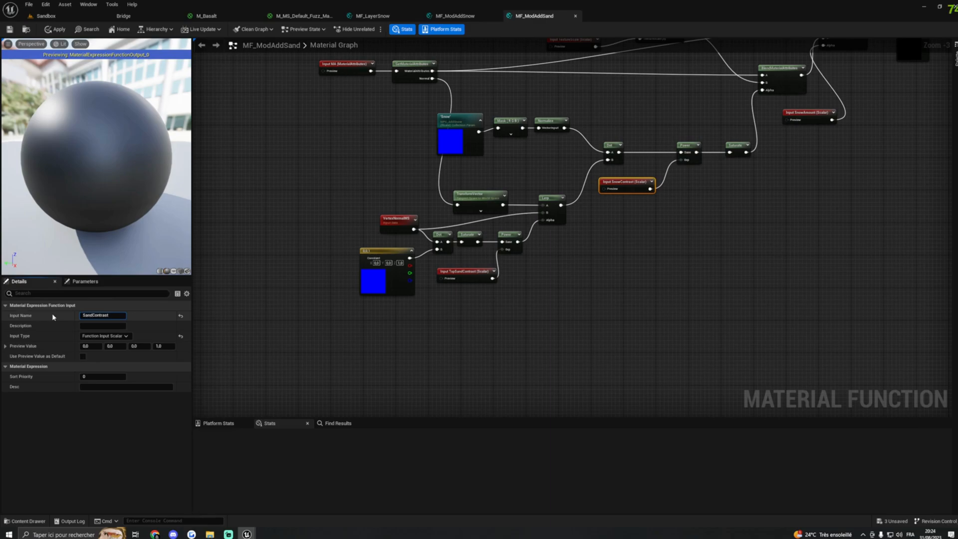
pyautogui.moveTo(704, 223); pyautogui.dragTo(489, 306, button='right')
pyautogui.click(597, 196)
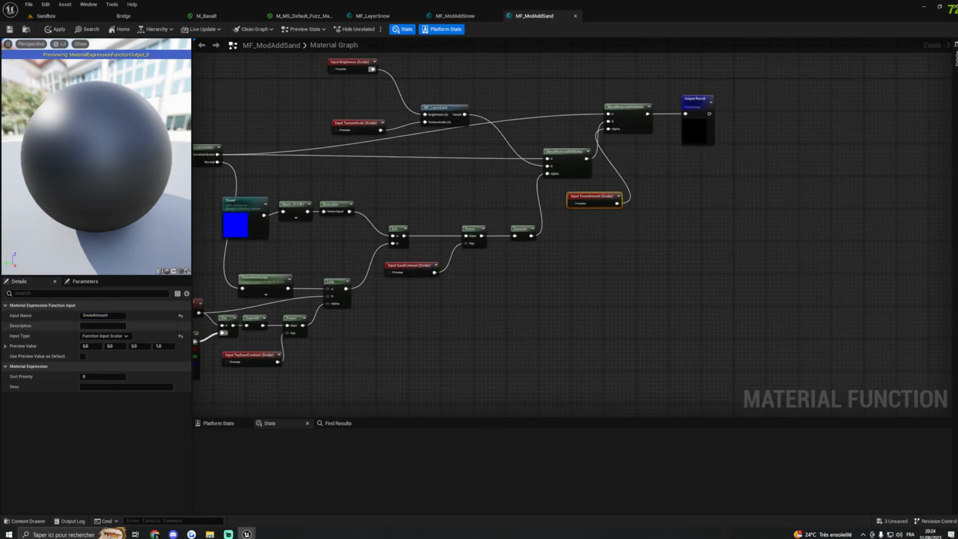
pyautogui.moveTo(93, 316); pyautogui.dragTo(66, 315)
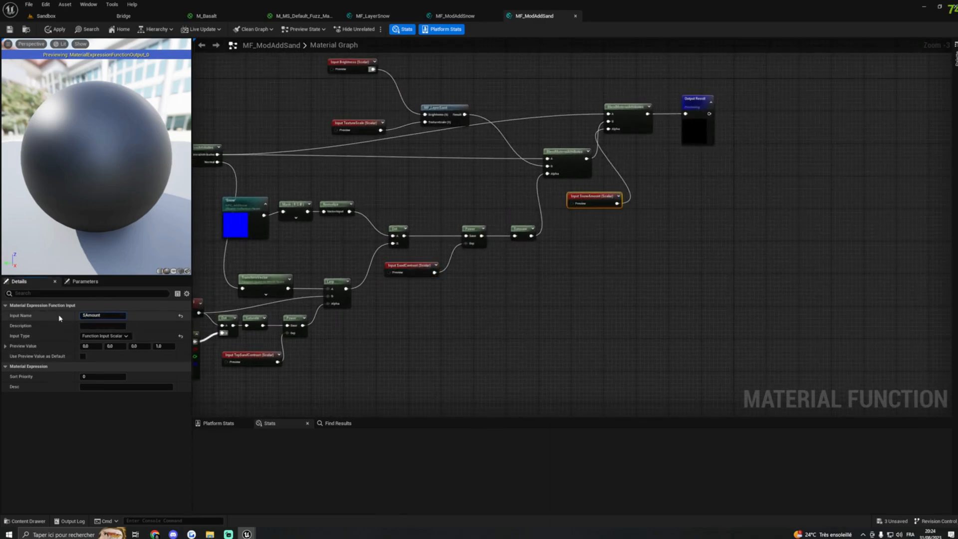
pyautogui.press('Return')
# Rename the TextureScale input to SandTextureScale and the Brightness input to SandBrightness.
pyautogui.moveTo(399, 184); pyautogui.dragTo(486, 239, button='right')
pyautogui.click(429, 178)
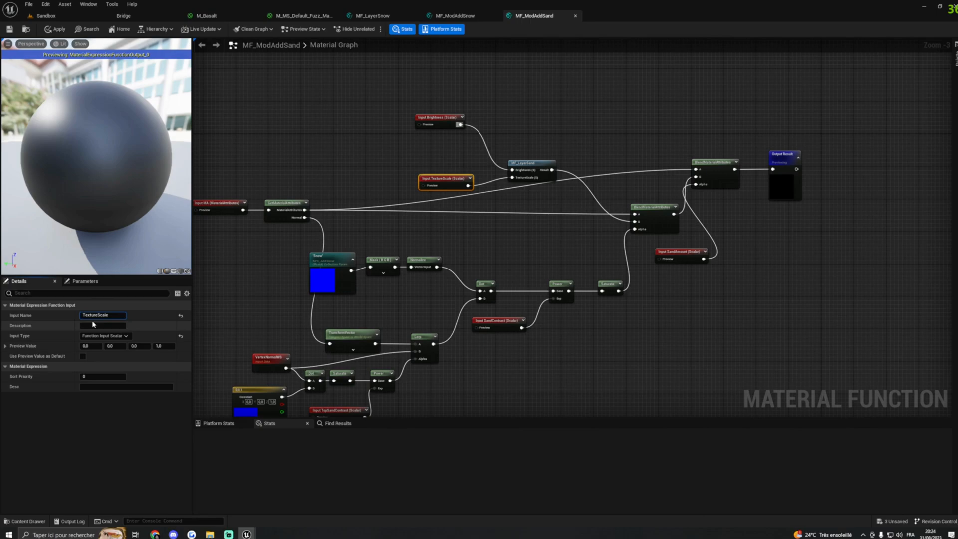
pyautogui.write('Sand')
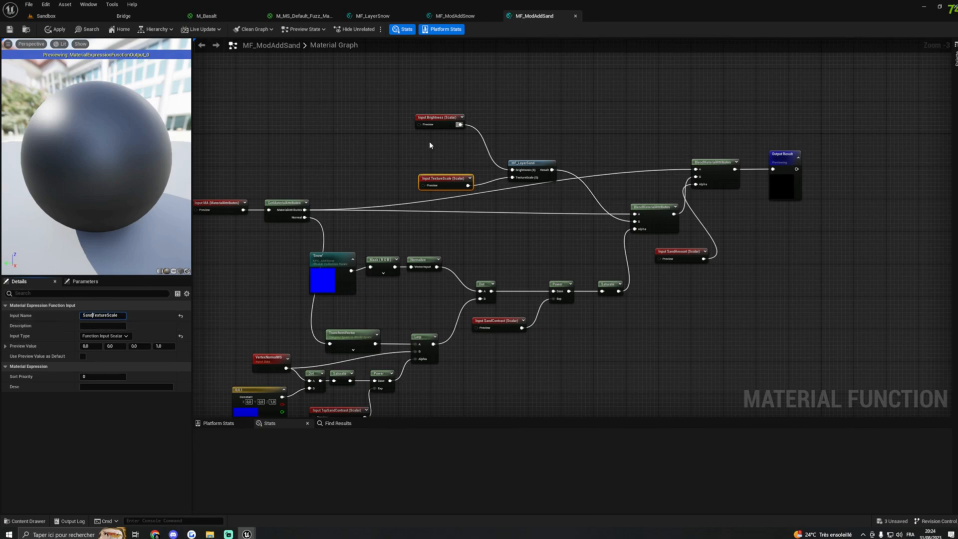
pyautogui.click(439, 118)
pyautogui.click(100, 316)
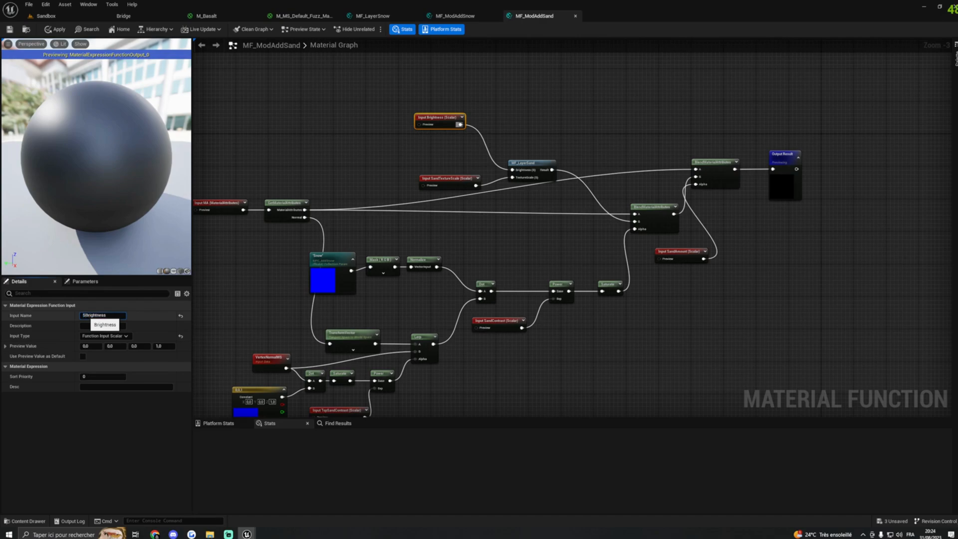
pyautogui.press('Return')
# In MF_ModAddSand, clear the material attributes input's name, enter SandMa as the function description and apply the edits.
pyautogui.moveTo(288, 267); pyautogui.dragTo(374, 223, button='right')
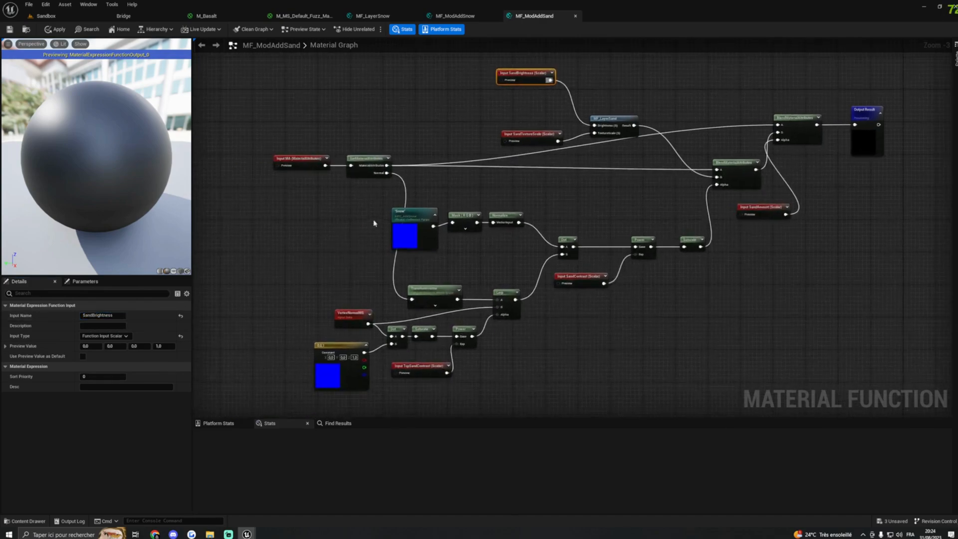
pyautogui.click(296, 160)
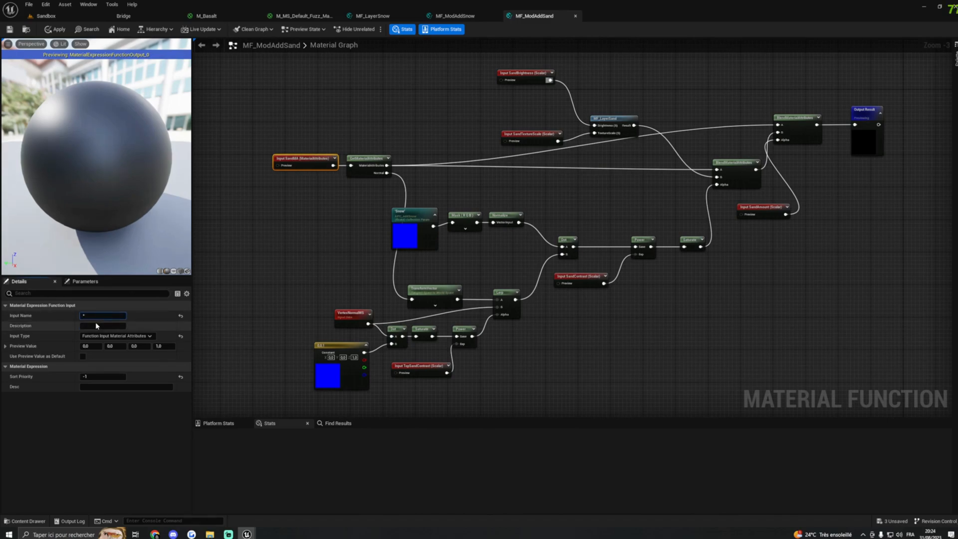
pyautogui.click(286, 255)
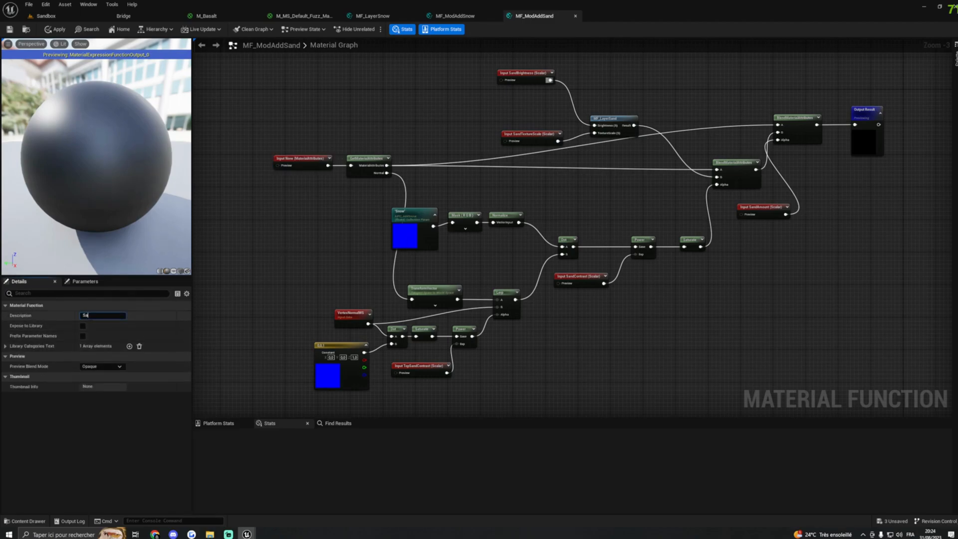
pyautogui.write('SandMa')
pyautogui.press('Return')
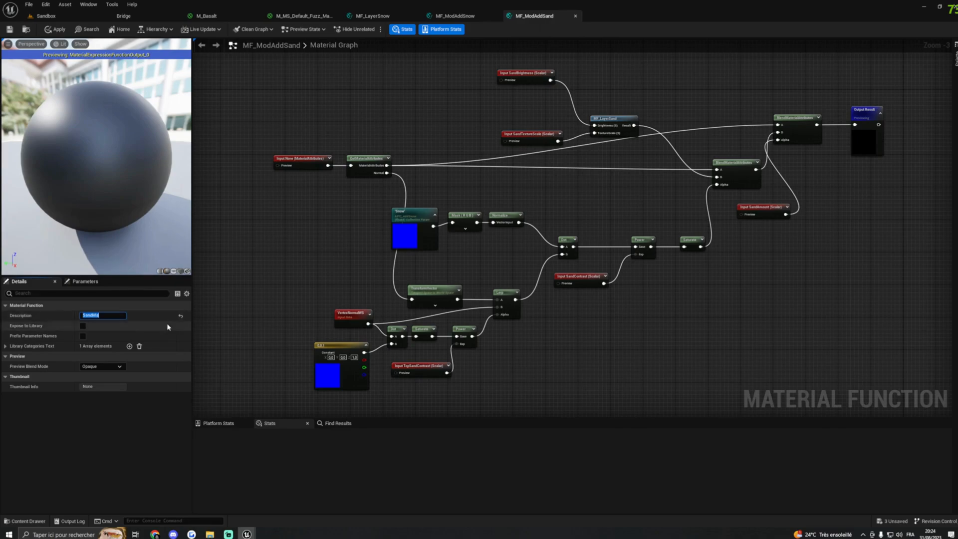
pyautogui.click(54, 29)
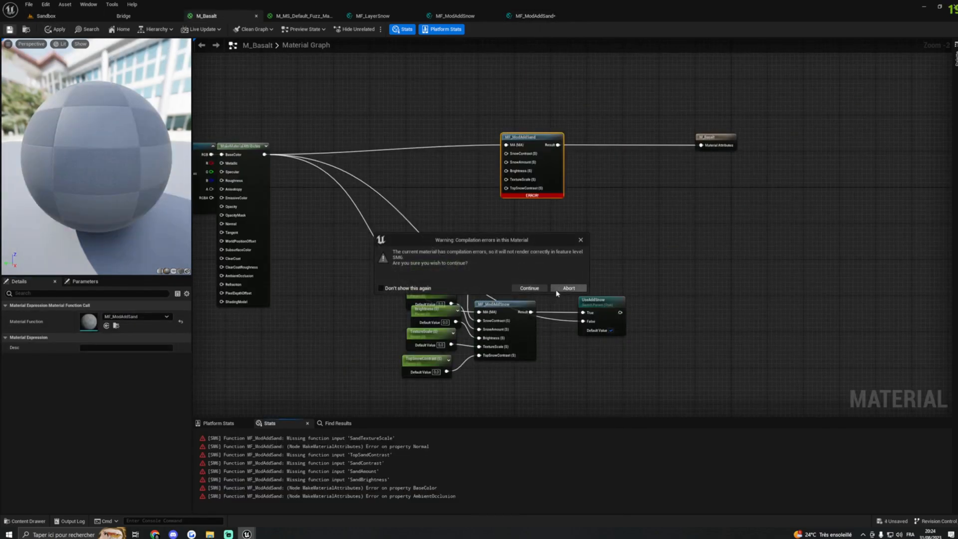
# Abort the M_Basalt compilation, reconnect MF_ModAddSand's Result to the M_Basalt material attributes and reposition the function node.
pyautogui.click(557, 291)
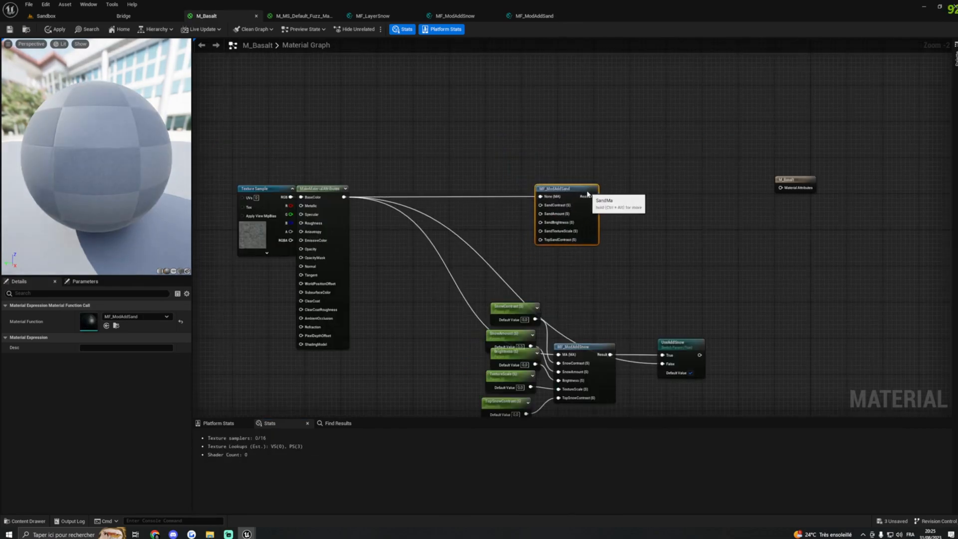
pyautogui.moveTo(594, 197); pyautogui.dragTo(781, 188)
pyautogui.moveTo(651, 183); pyautogui.dragTo(711, 187)
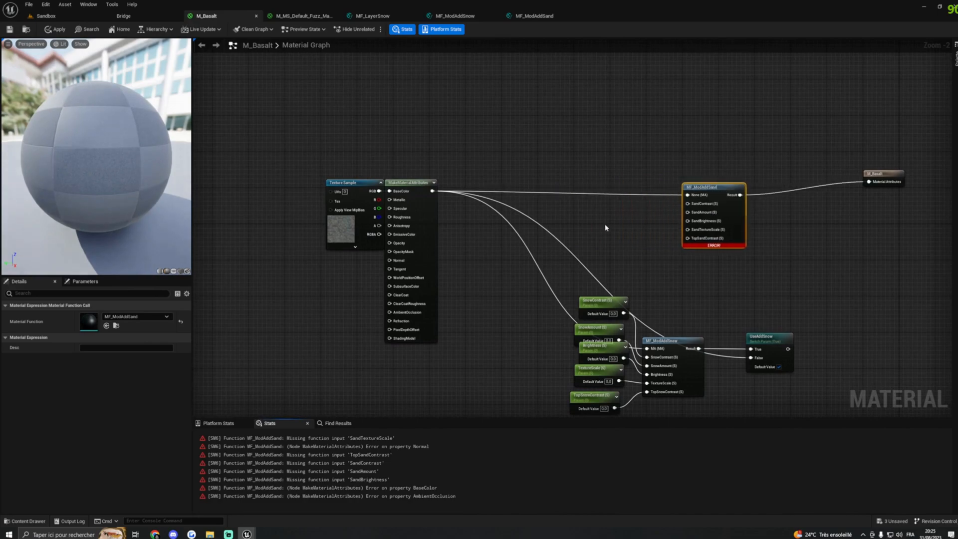
# Promote the SandContrast and SandAmount inputs of MF_ModAddSand to parameters and line them up beside the function node.
pyautogui.rightClick(698, 202)
pyautogui.click(730, 248)
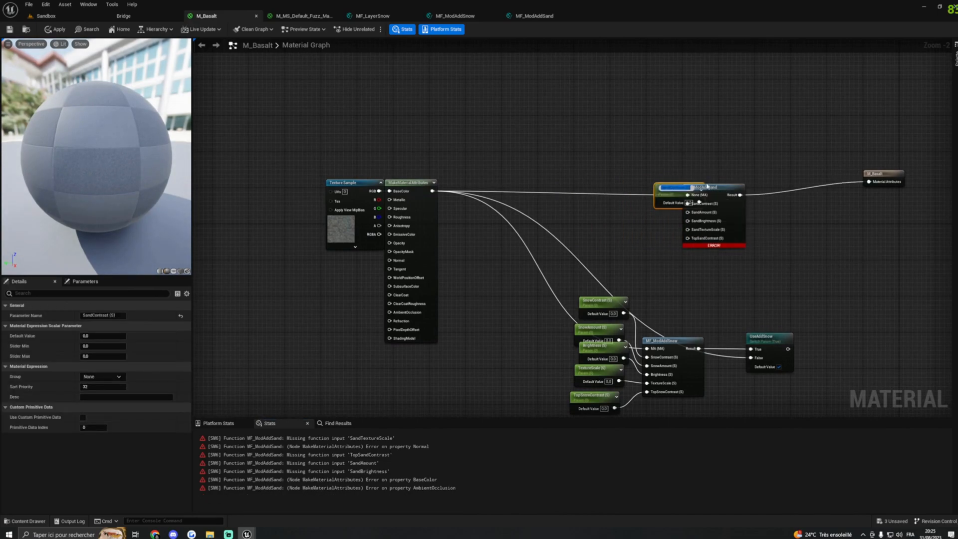
pyautogui.moveTo(671, 189); pyautogui.dragTo(591, 184)
pyautogui.rightClick(695, 216)
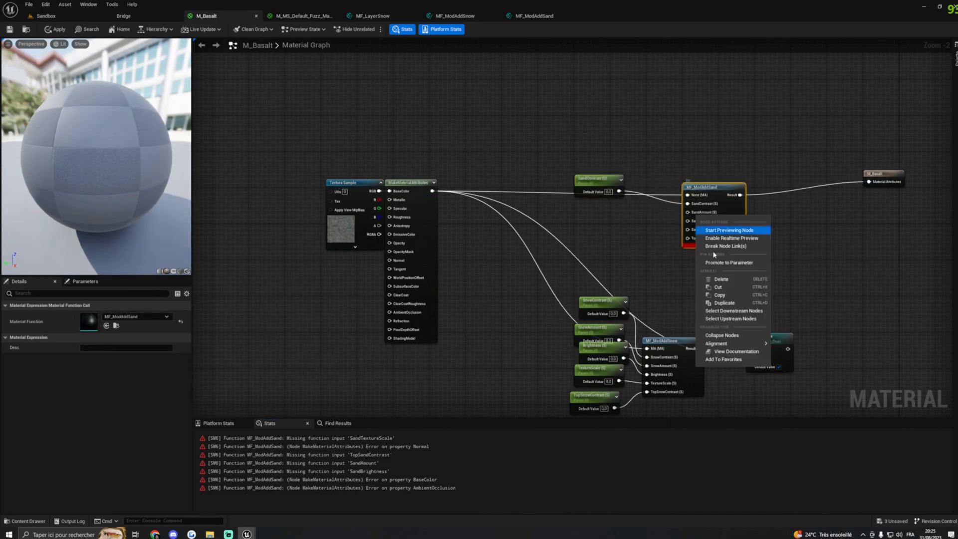
pyautogui.click(727, 263)
pyautogui.moveTo(645, 207); pyautogui.dragTo(576, 220)
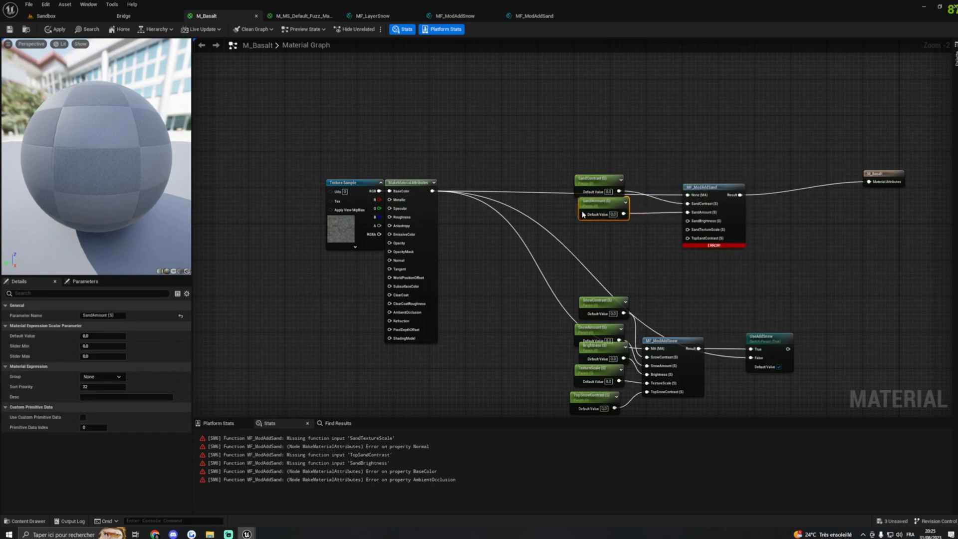
# Promote the SandBrightness, SandTextureScale and TopSandContrast inputs to parameters and stack them below the other sand parameters.
pyautogui.rightClick(699, 222)
pyautogui.click(721, 270)
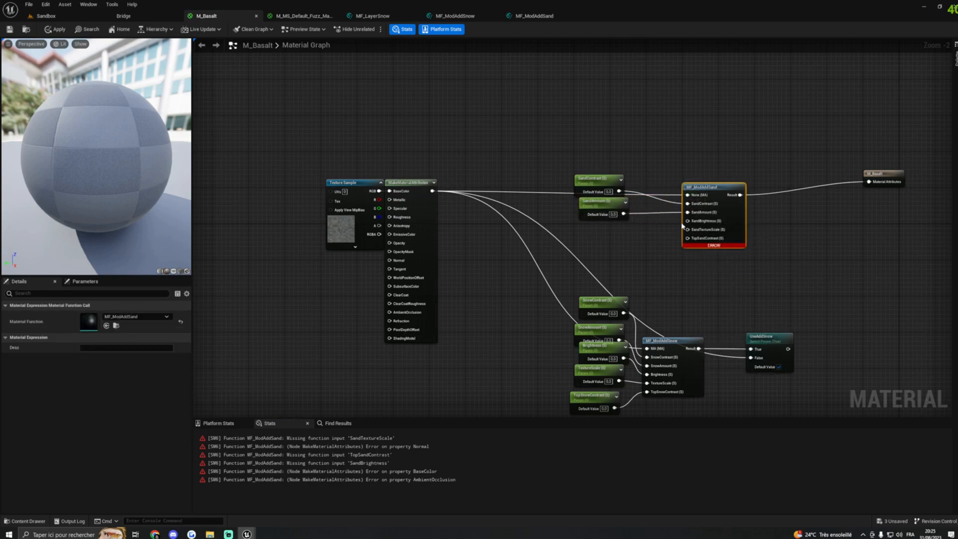
pyautogui.moveTo(668, 190); pyautogui.dragTo(602, 218)
pyautogui.rightClick(688, 229)
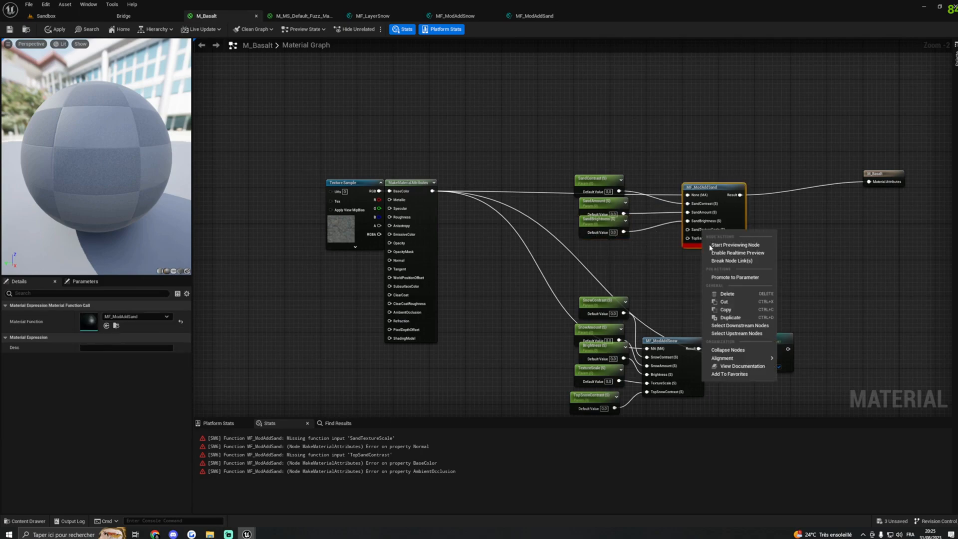
pyautogui.click(724, 277)
pyautogui.rightClick(691, 238)
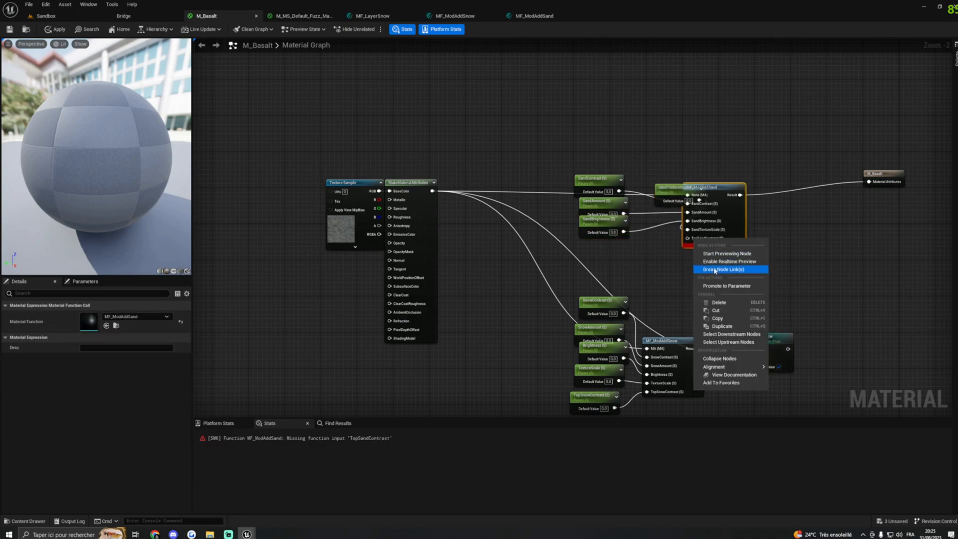
pyautogui.click(723, 287)
pyautogui.moveTo(655, 199); pyautogui.dragTo(584, 254)
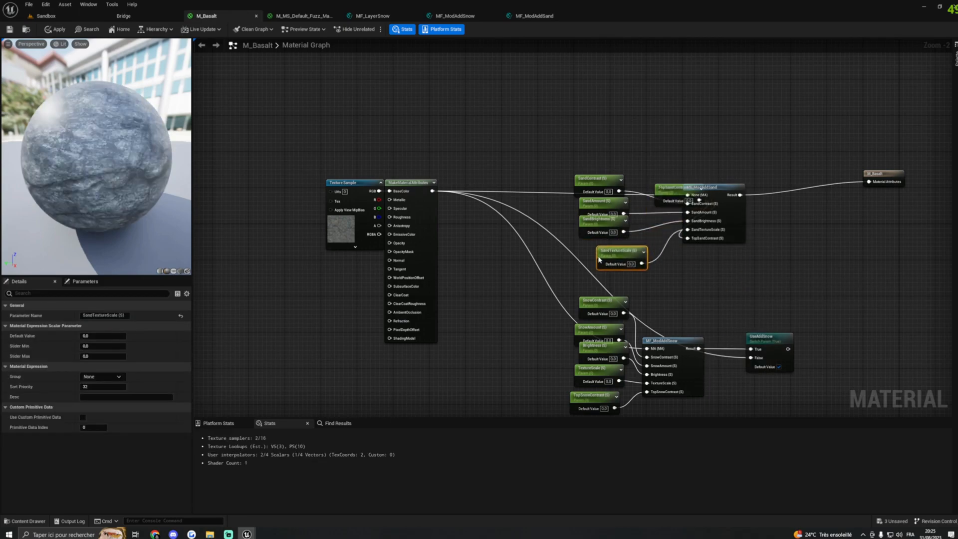
pyautogui.click(657, 212)
pyautogui.moveTo(657, 212); pyautogui.dragTo(591, 289)
# Move the snow nodes with the UseAddSnow switch away from the sand nodes, and shift MF_ModAddSand together with its parameters.
pyautogui.moveTo(590, 289); pyautogui.dragTo(532, 221, button='right')
pyautogui.moveTo(508, 224); pyautogui.dragTo(653, 389)
pyautogui.moveTo(715, 269); pyautogui.dragTo(715, 350)
pyautogui.moveTo(753, 269); pyautogui.dragTo(702, 282, button='right')
pyautogui.moveTo(685, 327); pyautogui.dragTo(644, 254, button='right')
pyautogui.moveTo(706, 204); pyautogui.dragTo(687, 364, button='right')
pyautogui.moveTo(690, 316); pyautogui.dragTo(698, 260, button='right')
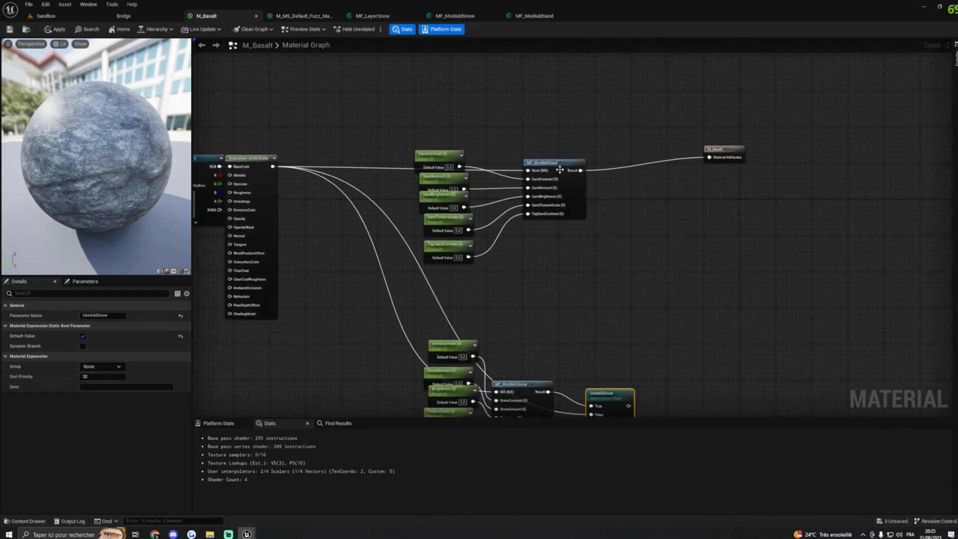
pyautogui.moveTo(550, 162); pyautogui.dragTo(556, 153)
pyautogui.moveTo(394, 150); pyautogui.dragTo(551, 248)
pyautogui.moveTo(548, 156); pyautogui.dragTo(571, 143)
pyautogui.moveTo(699, 264); pyautogui.dragTo(667, 207, button='right')
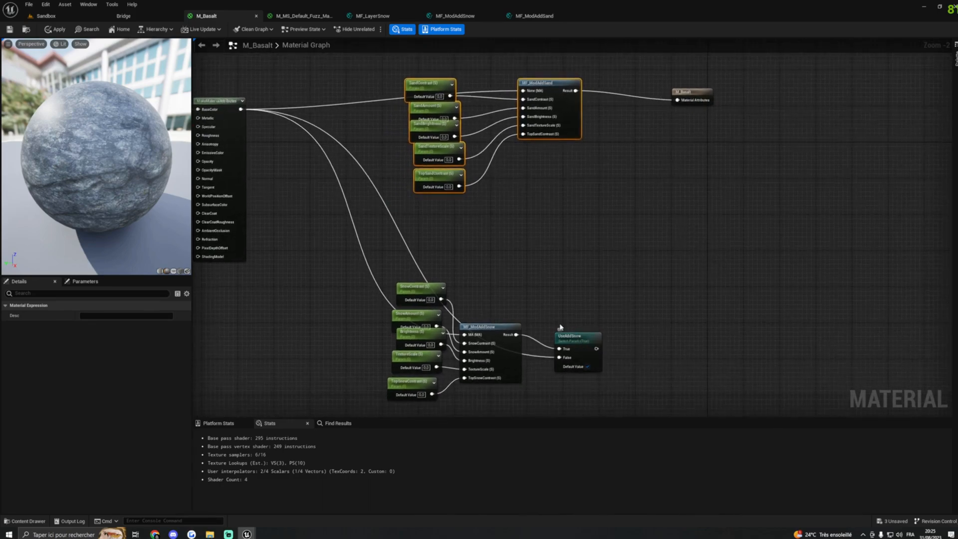
pyautogui.moveTo(559, 166); pyautogui.dragTo(582, 220, button='right')
pyautogui.moveTo(646, 169); pyautogui.dragTo(650, 177)
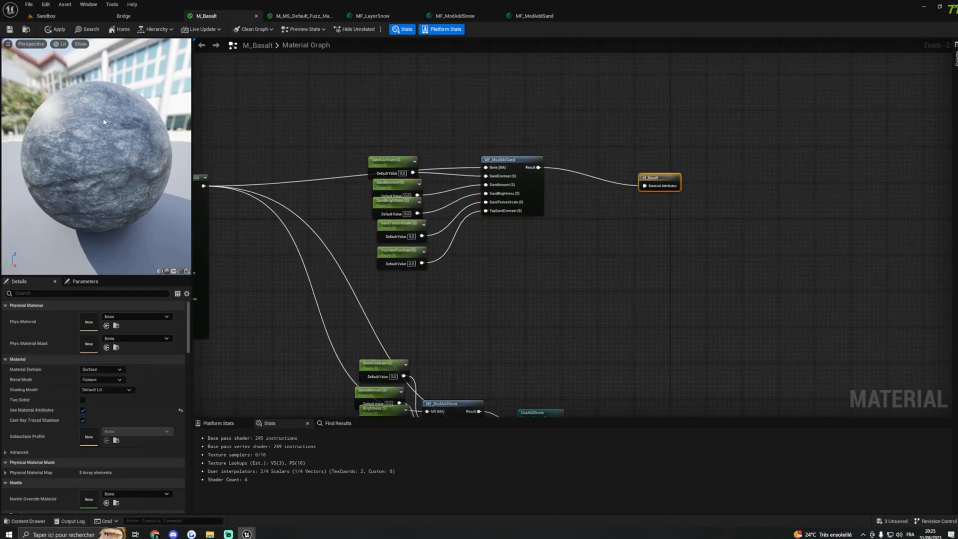
# Apply and save M_Basalt, then bring up the MI_Basalt material instance over the Sandbox level.
pyautogui.click(55, 29)
pyautogui.click(10, 30)
pyautogui.click(73, 18)
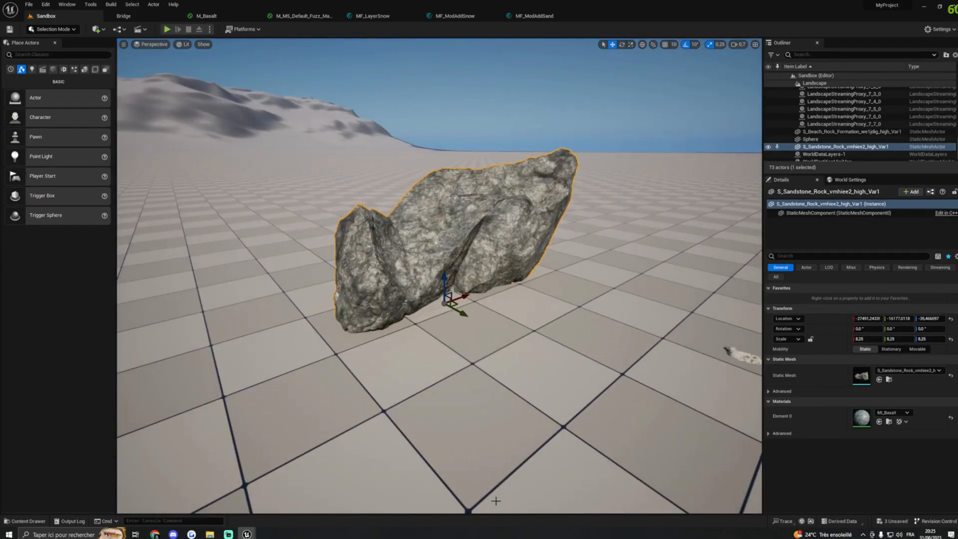
pyautogui.moveTo(246, 533)
pyautogui.click(329, 496)
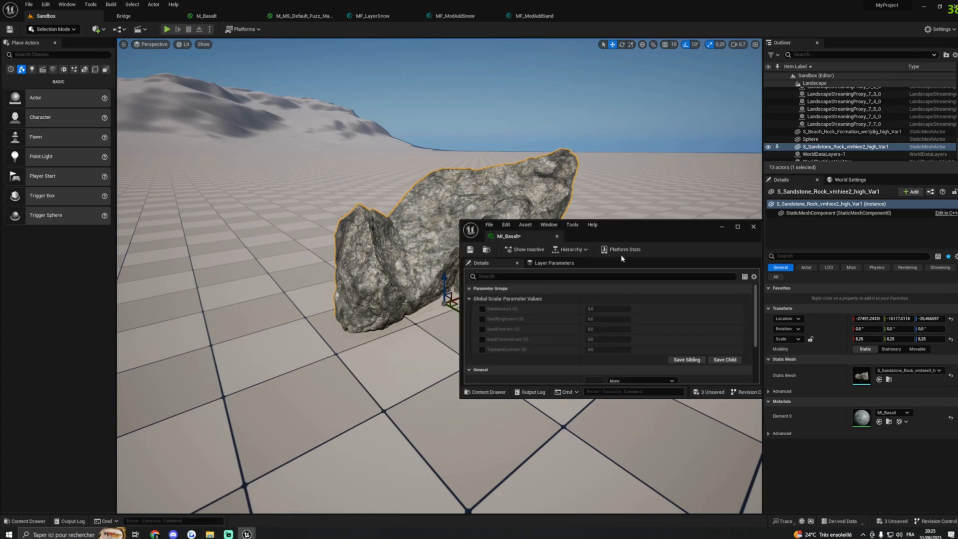
# In MI_Basalt, override SandAmount with about 1.12 and SandBrightness with 1.0.
pyautogui.click(482, 309)
pyautogui.moveTo(606, 309); pyautogui.dragTo(652, 309)
pyautogui.click(481, 319)
pyautogui.click(598, 319)
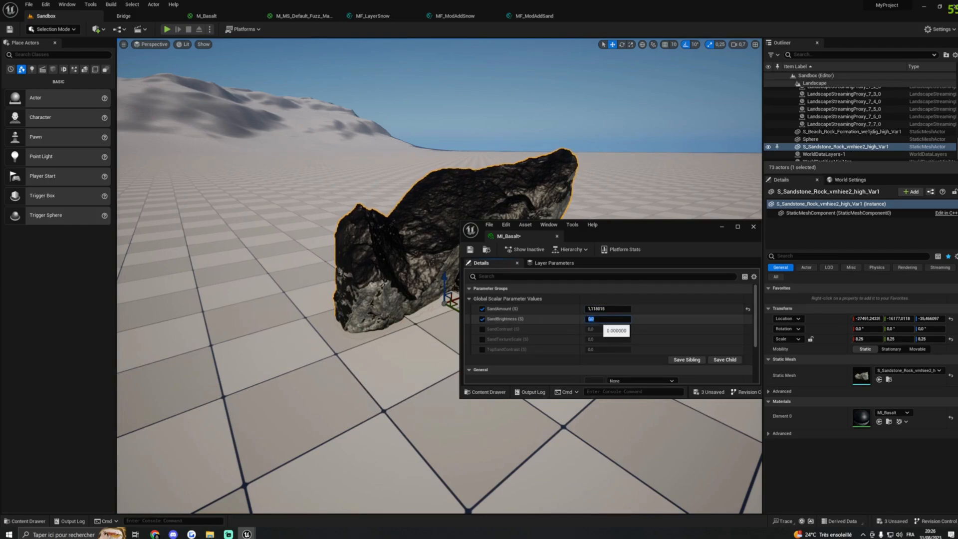
pyautogui.press('Return')
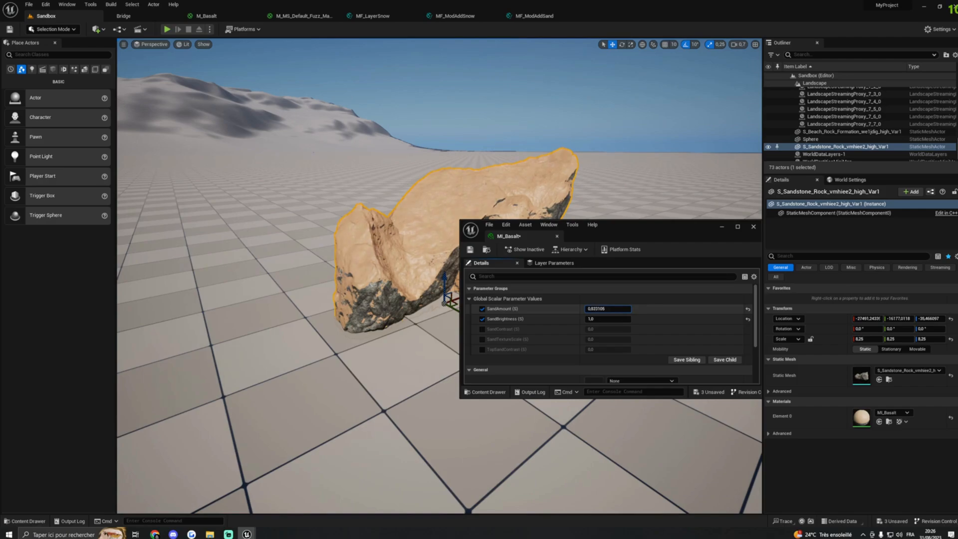
# Reduce SandAmount to about 0.54, override SandContrast with about 1.79, and inspect the sand on the rock.
pyautogui.moveTo(608, 308)
pyautogui.mouseDown()
pyautogui.moveTo(580, 309)
pyautogui.moveTo(597, 309)
pyautogui.mouseUp()
pyautogui.moveTo(399, 349); pyautogui.dragTo(430, 319, button='right')
pyautogui.press('w')
pyautogui.click(482, 330)
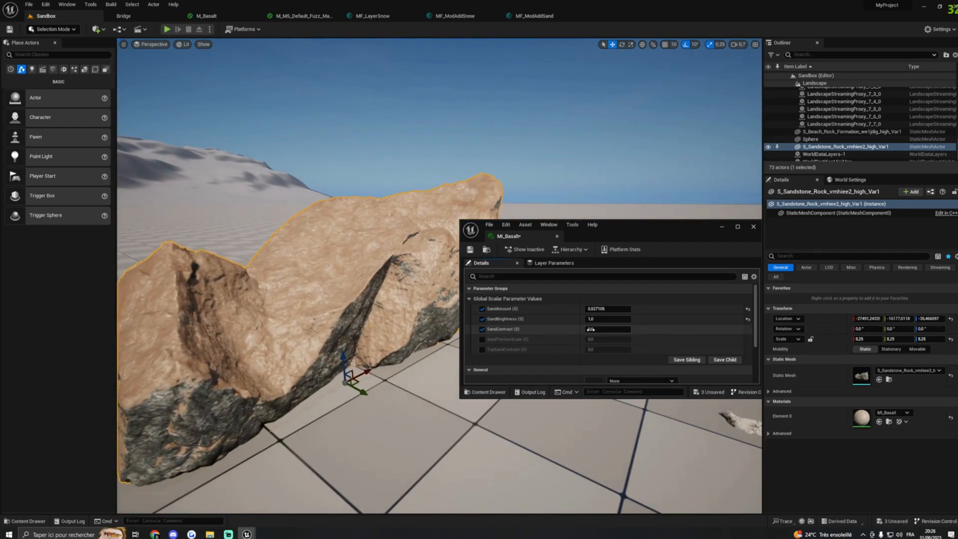
pyautogui.moveTo(608, 329); pyautogui.dragTo(621, 330)
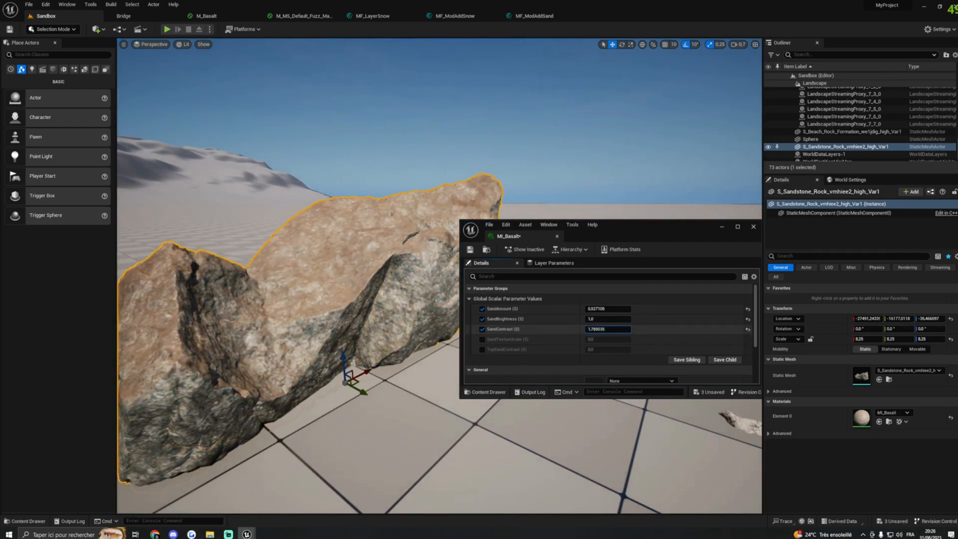
pyautogui.moveTo(424, 309); pyautogui.dragTo(442, 301, button='right')
pyautogui.press('w')
pyautogui.click(721, 228)
pyautogui.moveTo(710, 233); pyautogui.dragTo(713, 264, button='right')
pyautogui.press('w')
pyautogui.press('s')
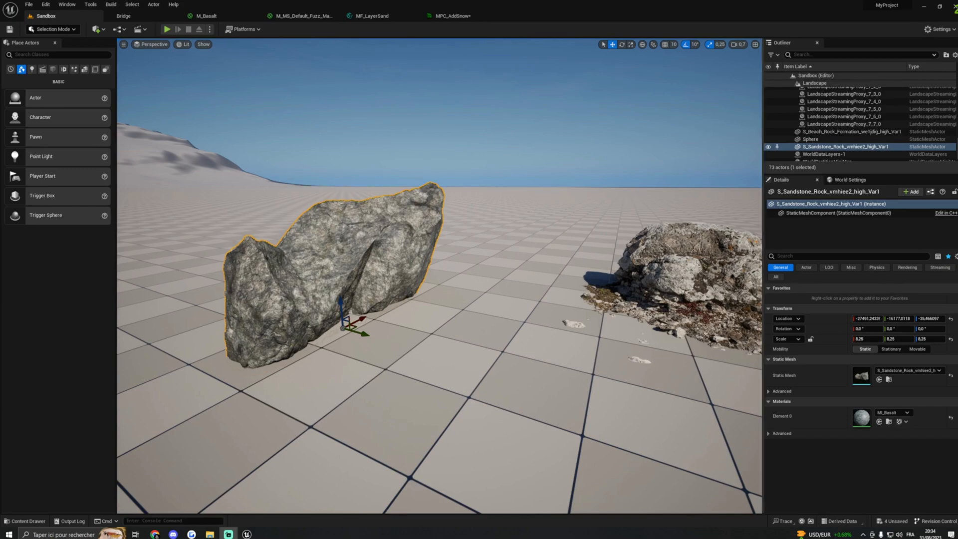
# Create a material function named MF_MossLayer in the MaterialFunction folder and open it for editing.
pyautogui.click(28, 521)
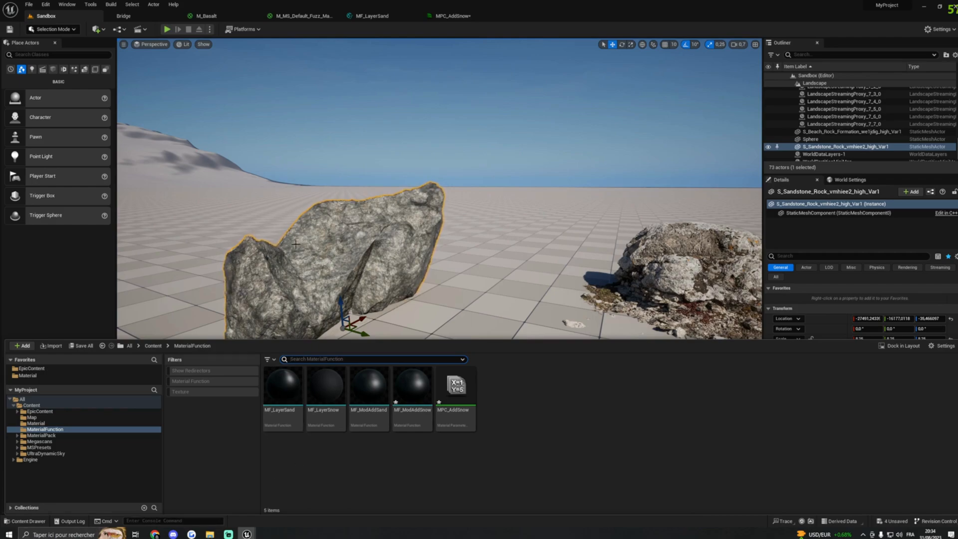
pyautogui.rightClick(507, 393)
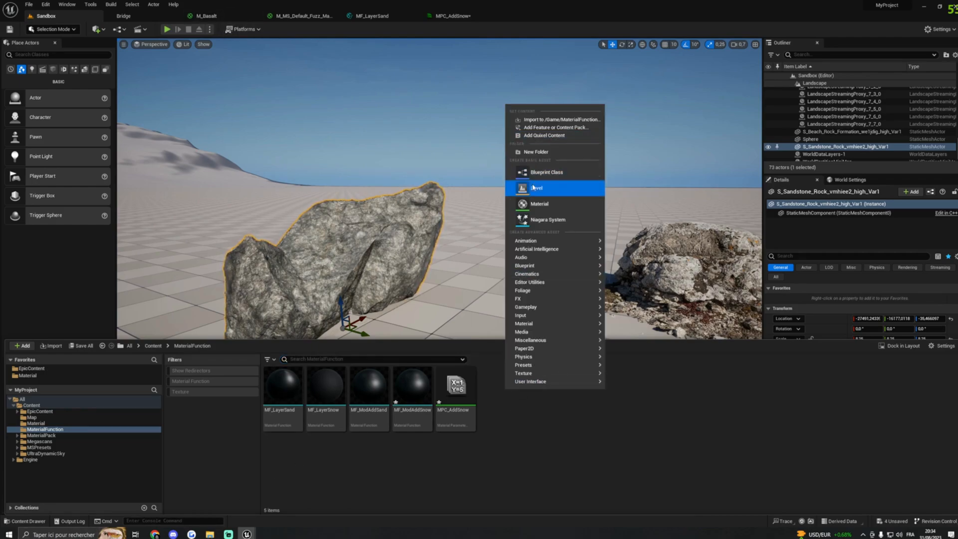
pyautogui.moveTo(536, 326)
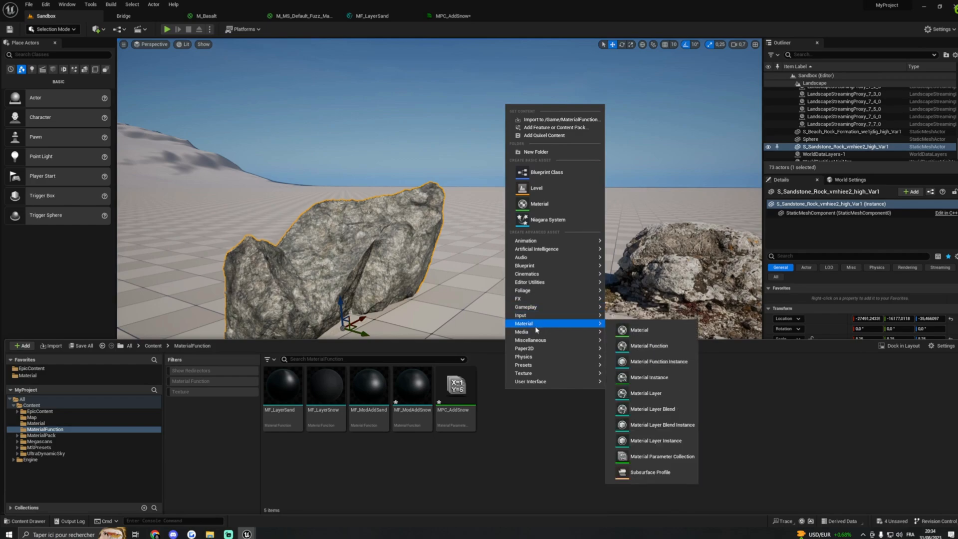
pyautogui.click(647, 348)
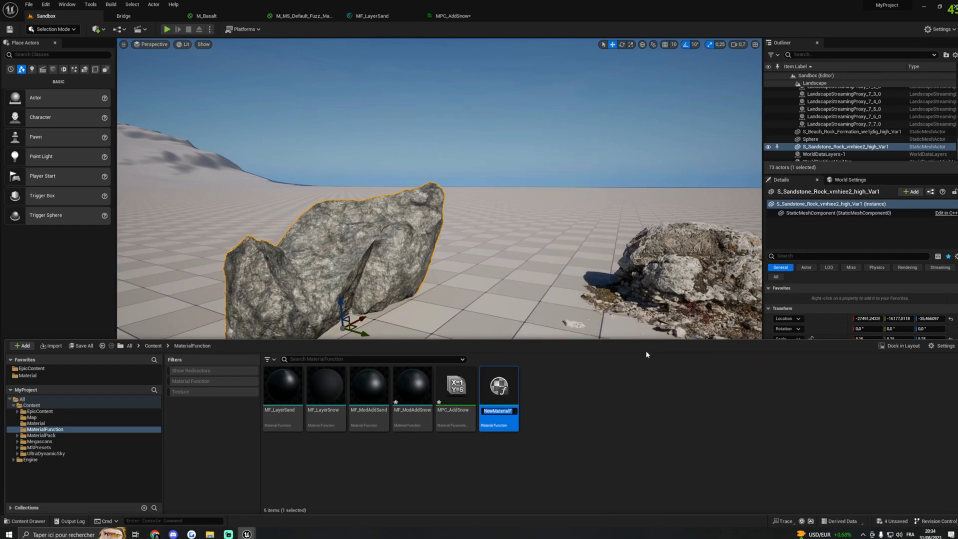
pyautogui.write('MF_MossLayer')
pyautogui.press('Return')
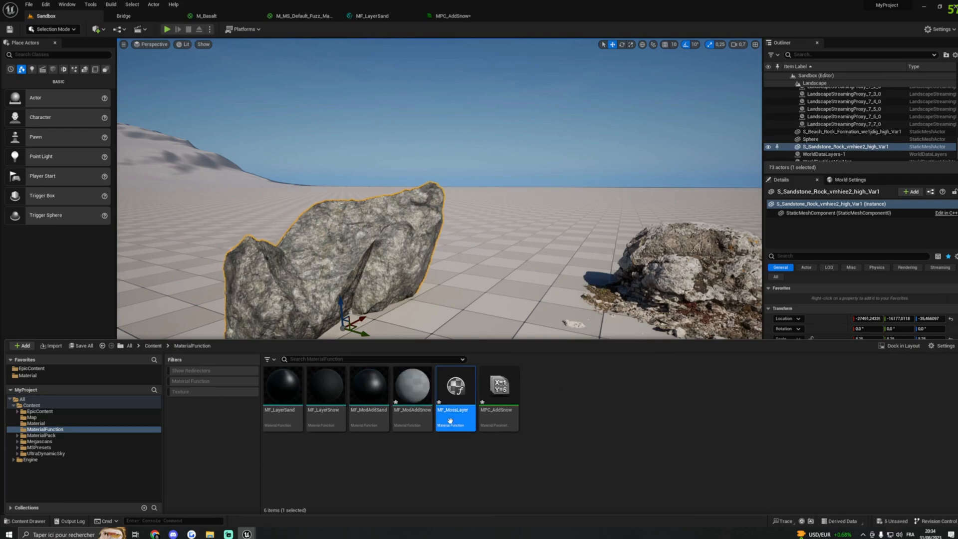
pyautogui.doubleClick(455, 389)
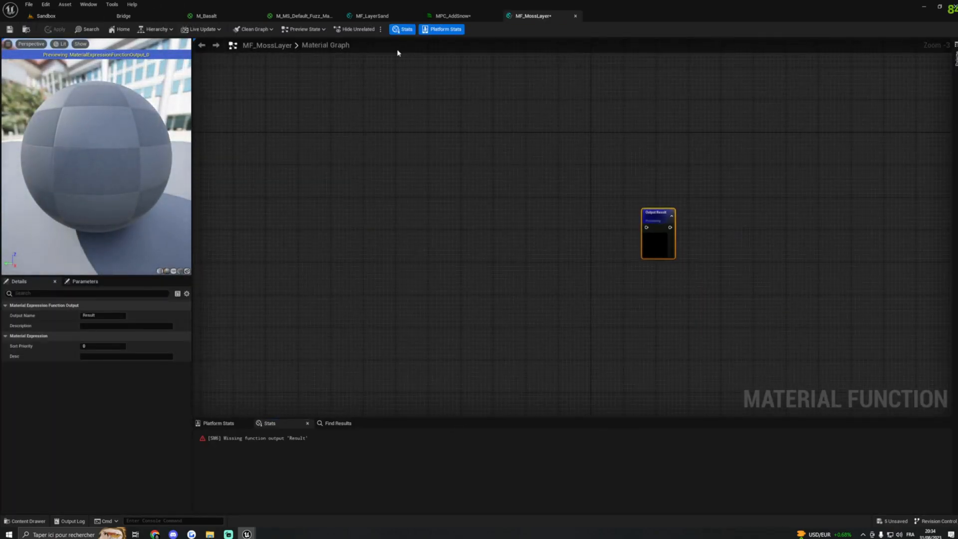
# Open MF_LayerSnow and copy all of its graph nodes.
pyautogui.click(25, 520)
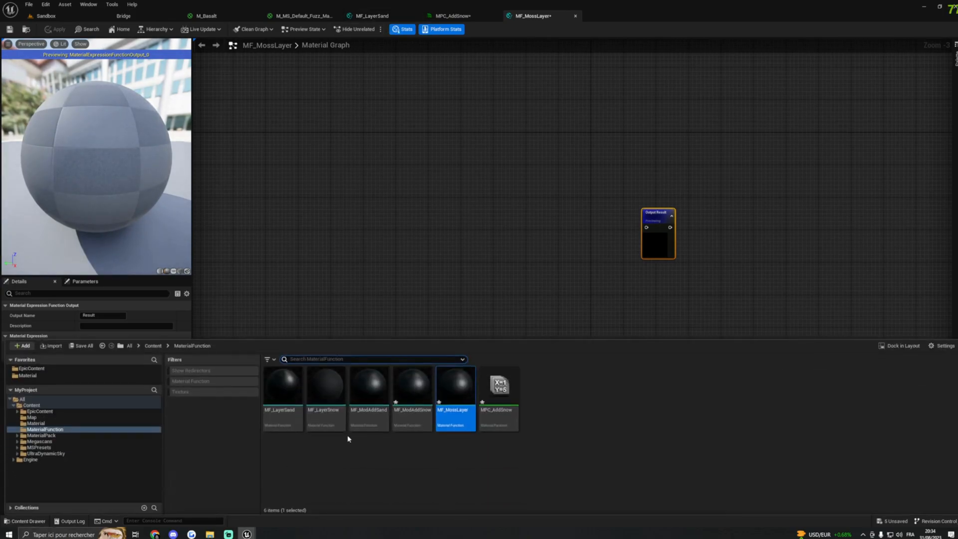
pyautogui.doubleClick(326, 399)
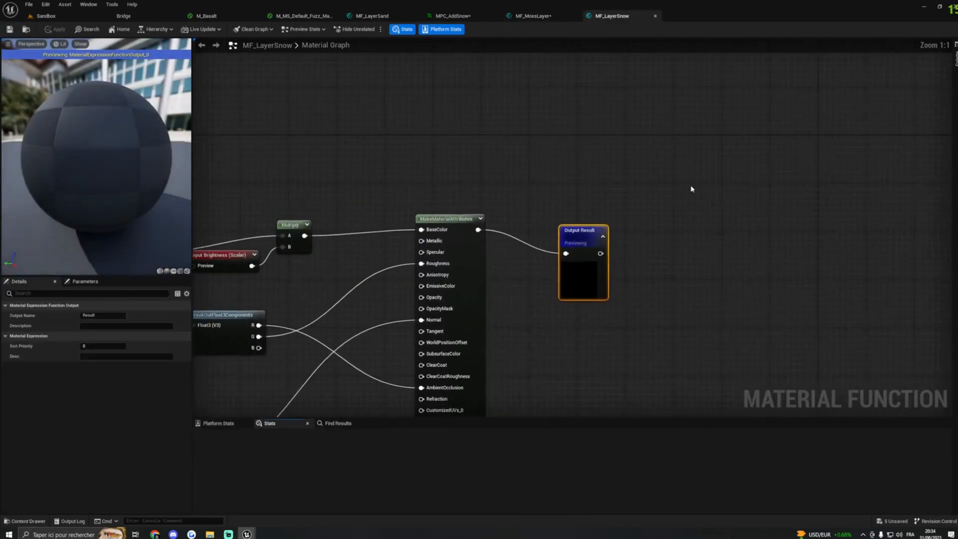
pyautogui.moveTo(504, 146); pyautogui.dragTo(665, 143, button='right')
pyautogui.scroll(-3, 645, 146)
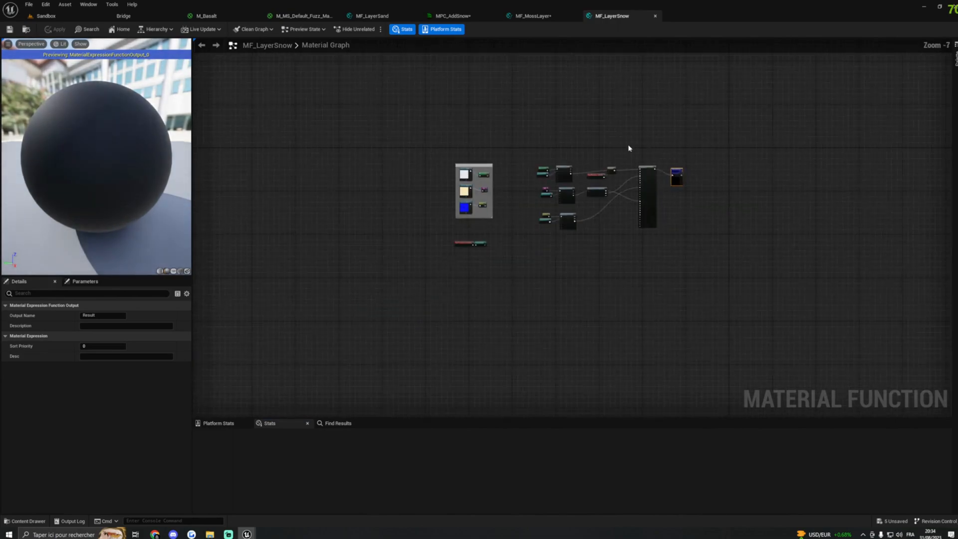
pyautogui.scroll(1, 496, 133)
pyautogui.moveTo(392, 130); pyautogui.dragTo(793, 298)
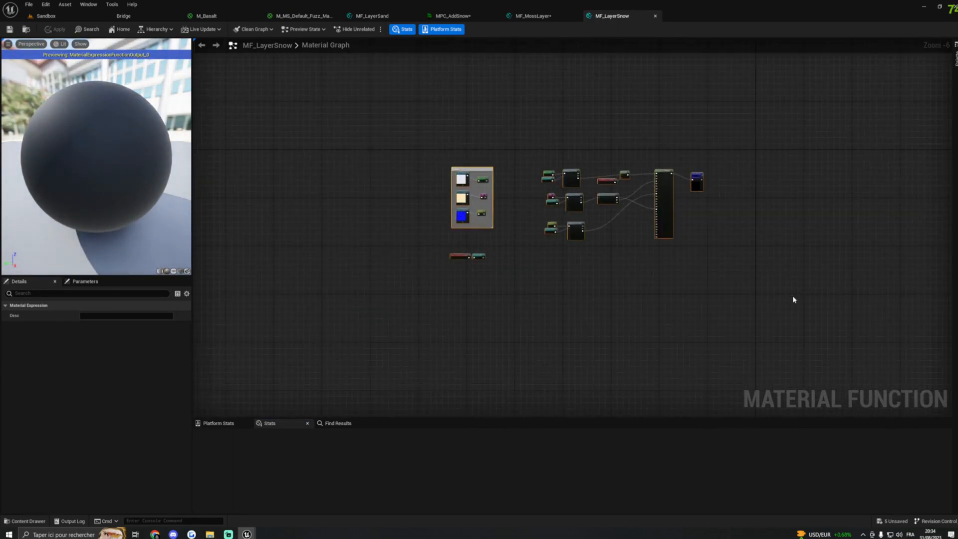
# Paste the copied snow layer graph into MF_MossLayer and place it beside the existing Output Result node.
pyautogui.click(545, 18)
pyautogui.moveTo(629, 162); pyautogui.dragTo(778, 198, button='right')
pyautogui.scroll(-4, 655, 201)
pyautogui.moveTo(587, 224); pyautogui.dragTo(602, 204, button='right')
pyautogui.hotkey('ctrl', 'v')
pyautogui.scroll(5, 625, 214)
pyautogui.scroll(-4, 673, 214)
pyautogui.moveTo(602, 204); pyautogui.dragTo(595, 227)
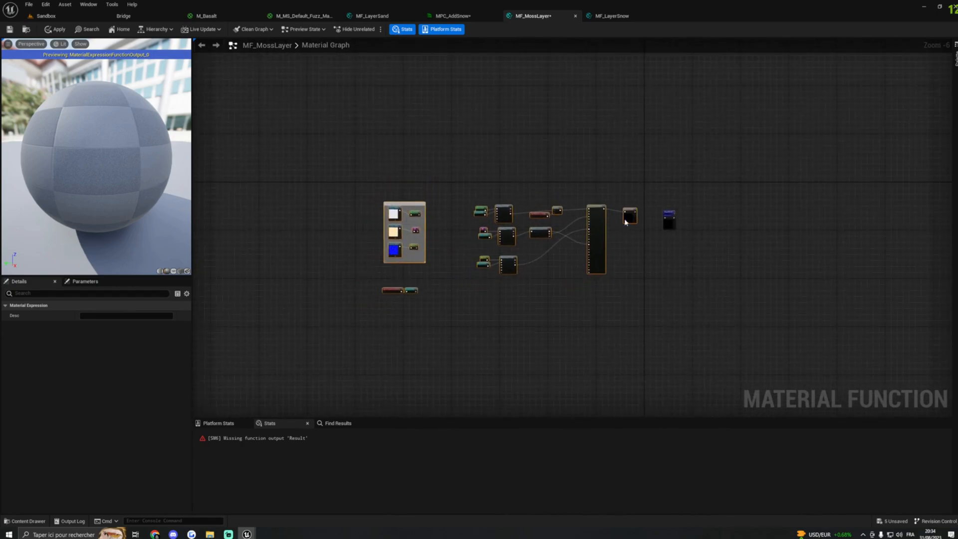
# Delete the duplicate Output Result_1 node and connect MakeMaterialAttributes to the original Output Result in MF_MossLayer.
pyautogui.scroll(5, 657, 239)
pyautogui.moveTo(657, 239); pyautogui.dragTo(702, 242, button='right')
pyautogui.click(643, 166)
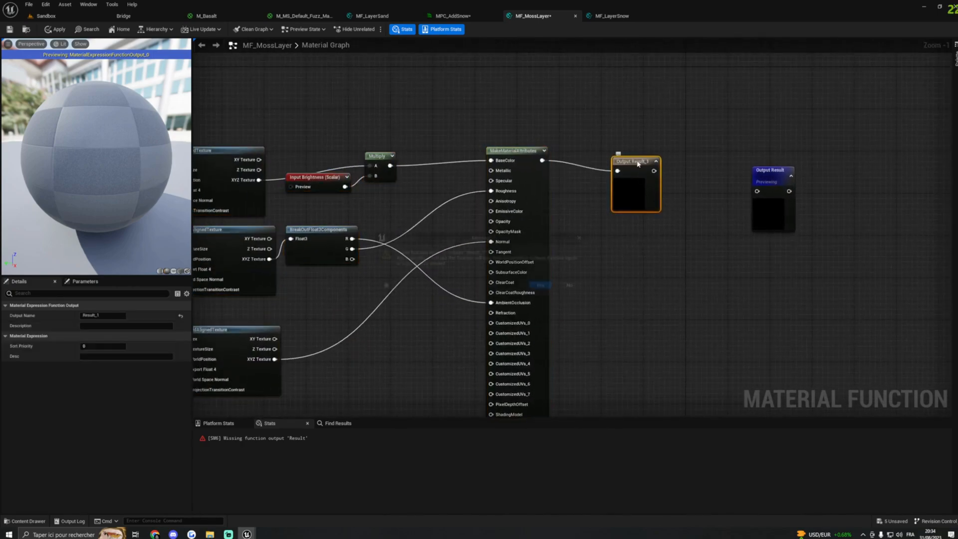
pyautogui.press('Delete')
pyautogui.click(577, 288)
pyautogui.press('Delete')
pyautogui.click(542, 285)
pyautogui.moveTo(541, 161); pyautogui.dragTo(625, 166)
pyautogui.moveTo(684, 216); pyautogui.dragTo(719, 212, button='right')
pyautogui.scroll(-2, 534, 223)
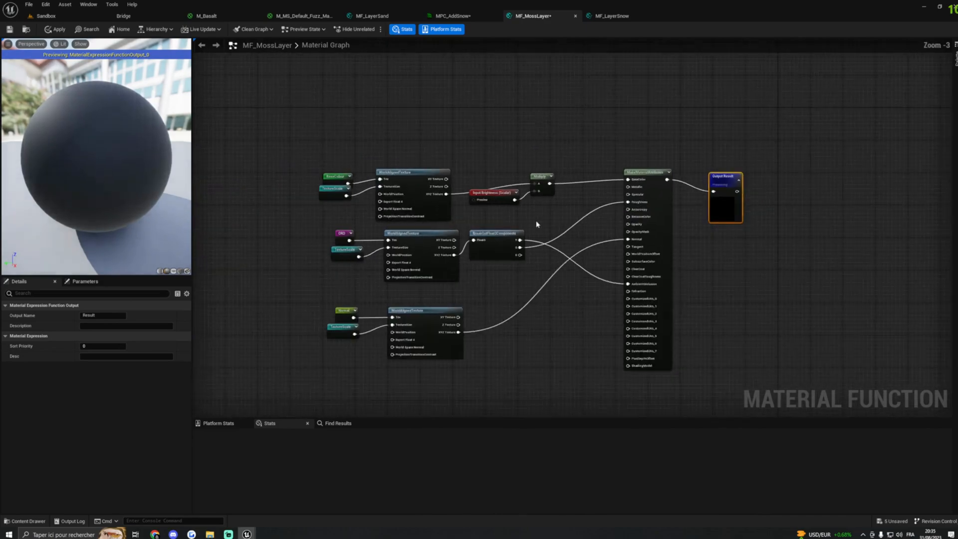
# Assign the T_MossyA texture to the texture object feeding the BaseColour reroute.
pyautogui.moveTo(534, 222); pyautogui.dragTo(597, 205, button='right')
pyautogui.scroll(1, 597, 208)
pyautogui.moveTo(247, 255); pyautogui.dragTo(495, 288, button='right')
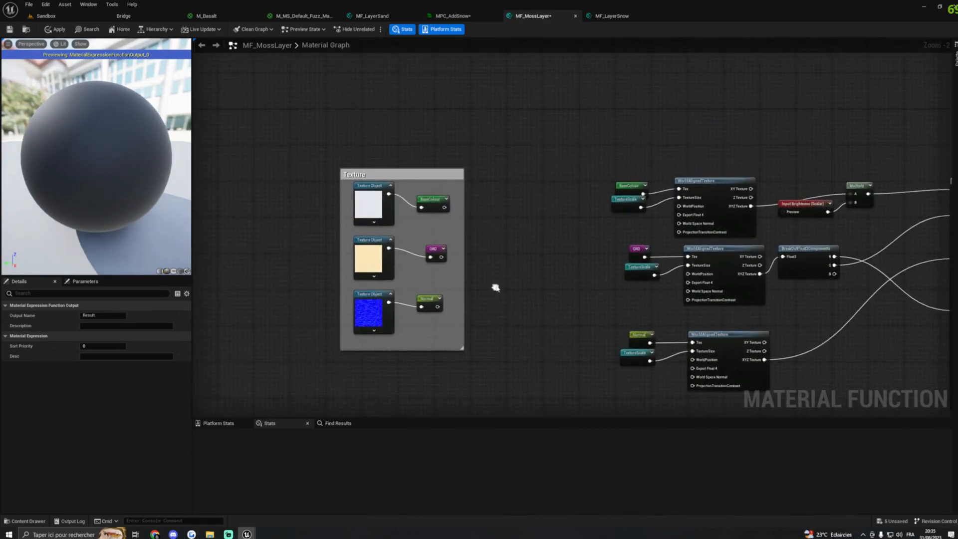
pyautogui.click(362, 196)
pyautogui.click(120, 317)
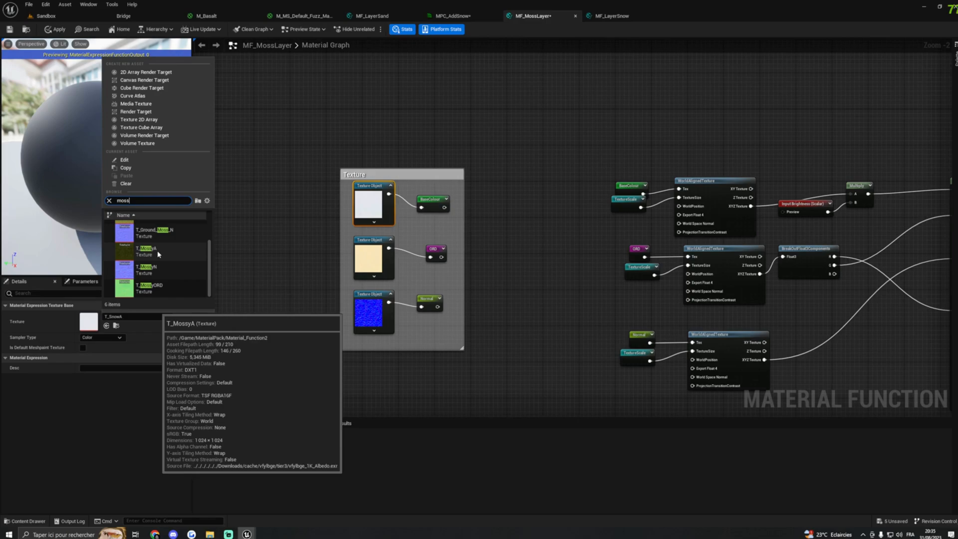
pyautogui.click(159, 254)
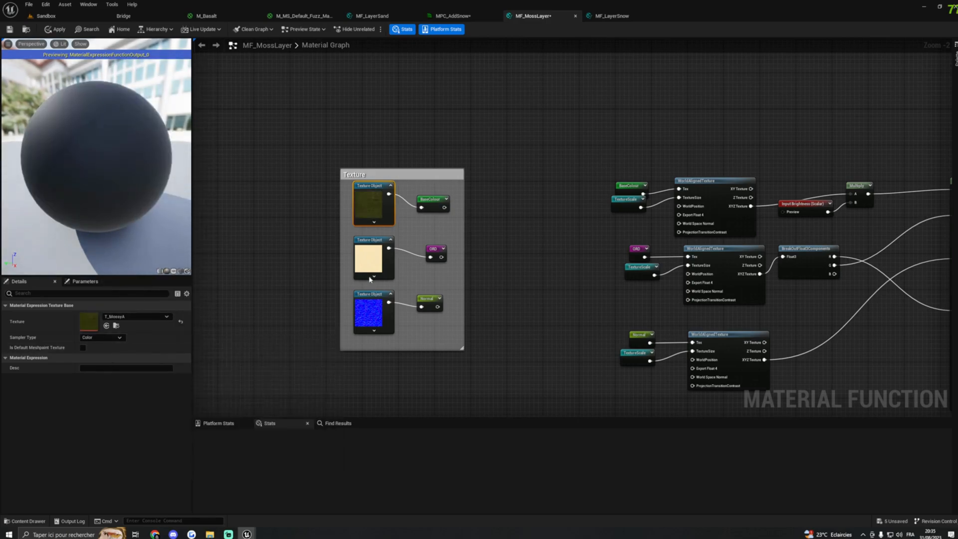
# Assign T_MossyORD to the texture object feeding ORD and T_MossyN to the one feeding Normal.
pyautogui.click(374, 258)
pyautogui.click(138, 317)
pyautogui.write('moss')
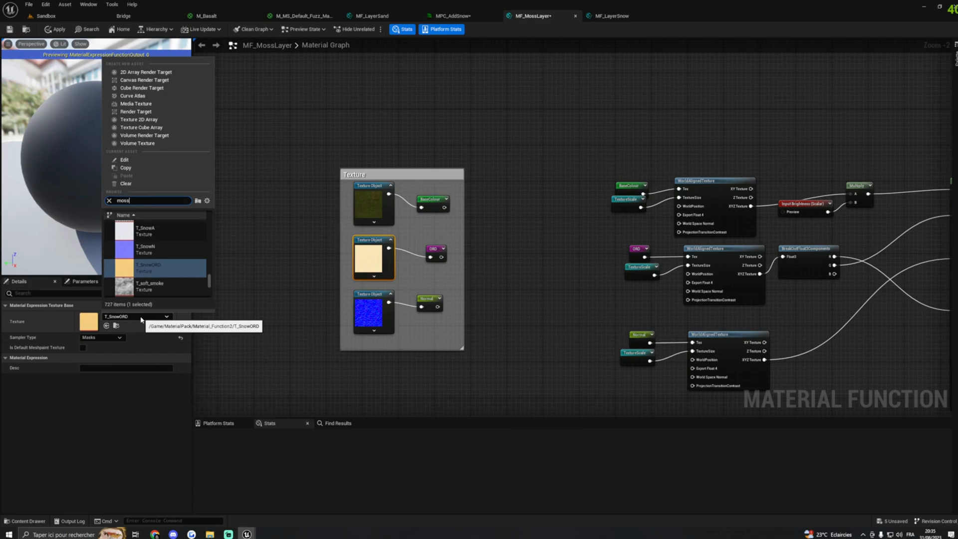
pyautogui.click(150, 288)
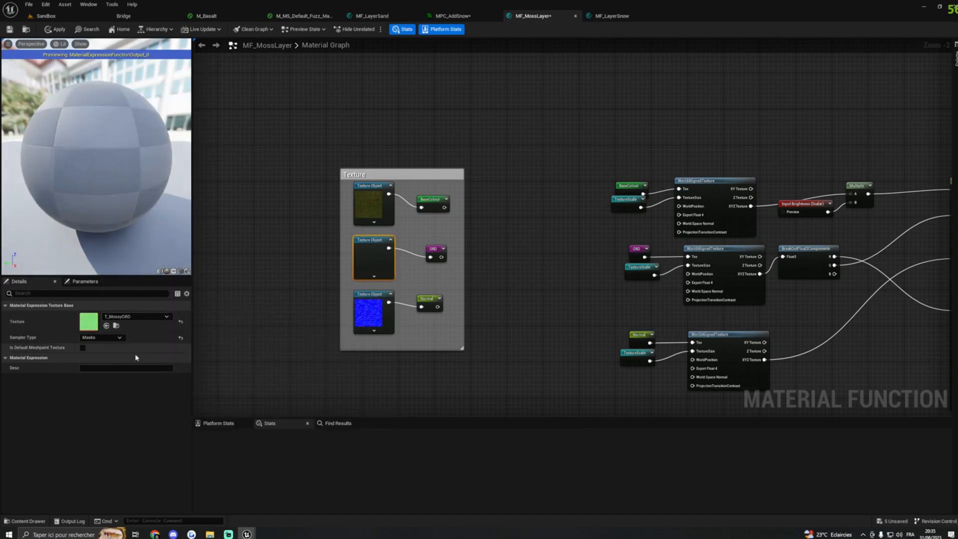
pyautogui.click(372, 315)
pyautogui.click(120, 316)
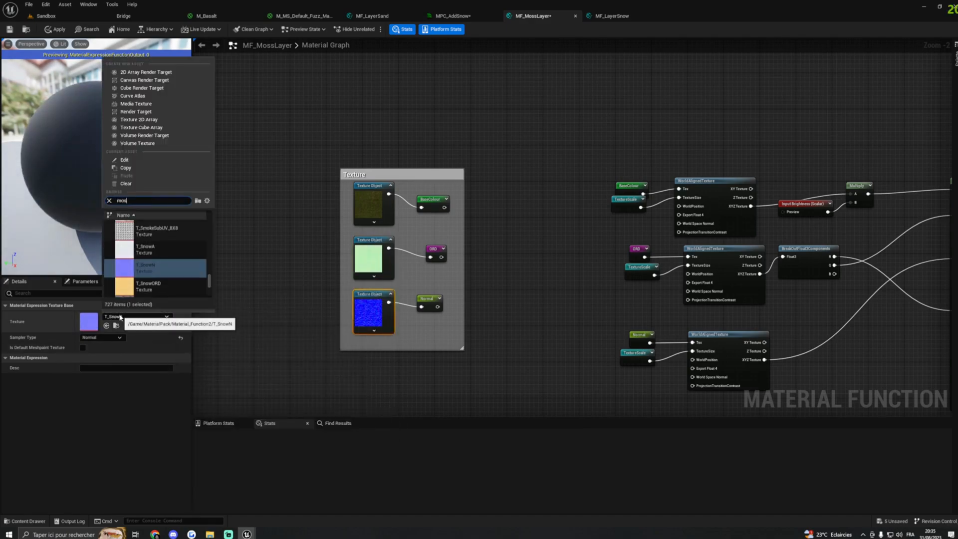
pyautogui.click(160, 273)
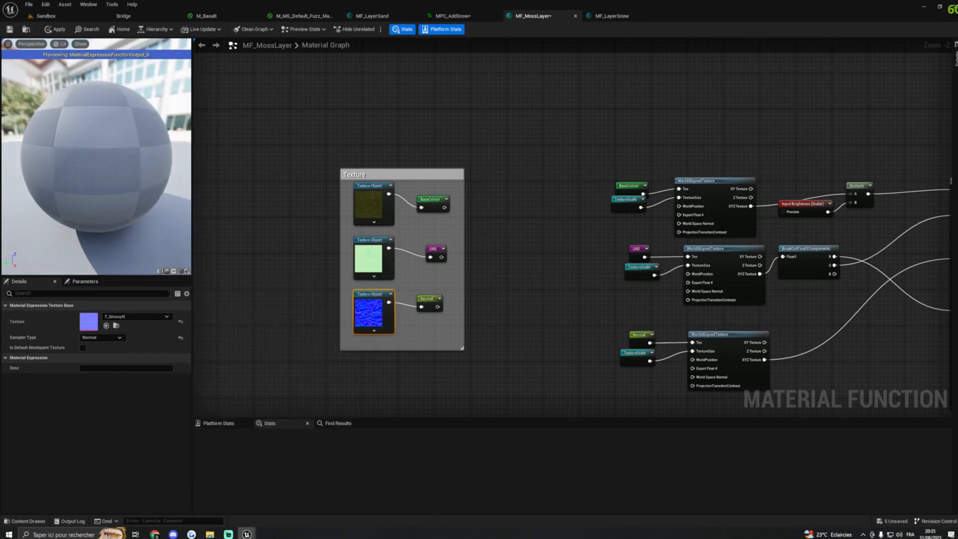
# Apply the changes to MF_MossLayer and save it.
pyautogui.moveTo(302, 284); pyautogui.dragTo(195, 257, button='right')
pyautogui.click(52, 29)
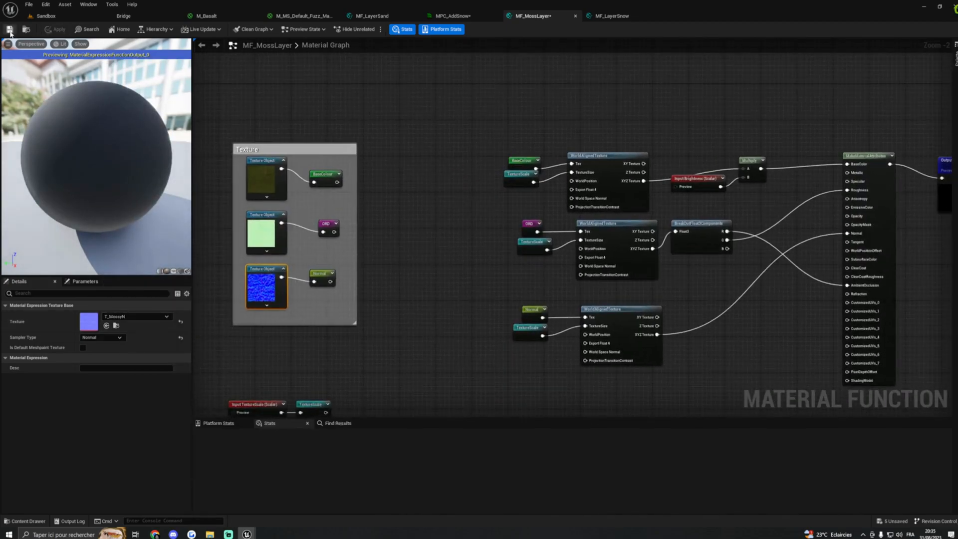
pyautogui.click(8, 30)
# Create a material function named MF_ModAddMoss in the MaterialFunction folder and open it for editing.
pyautogui.moveTo(349, 98); pyautogui.dragTo(297, 100, button='right')
pyautogui.click(24, 521)
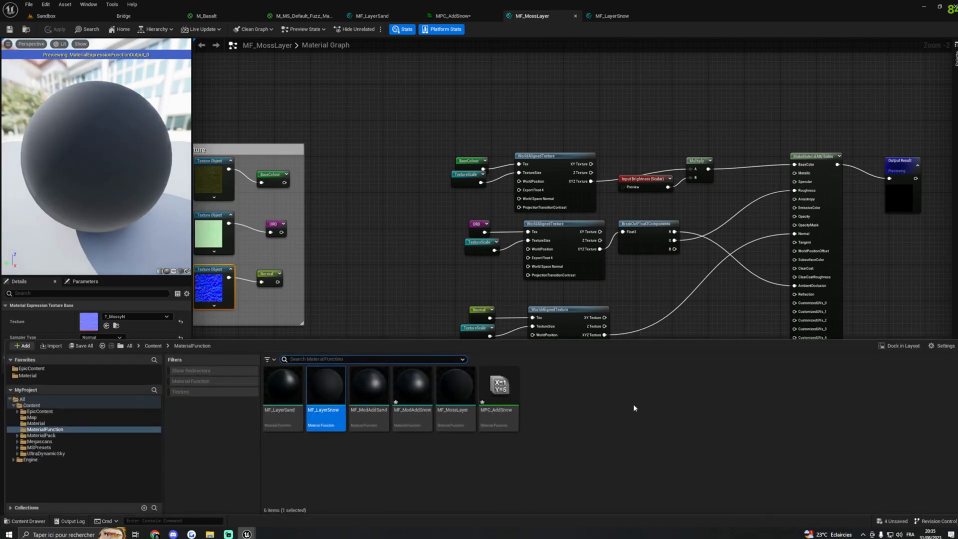
pyautogui.rightClick(572, 406)
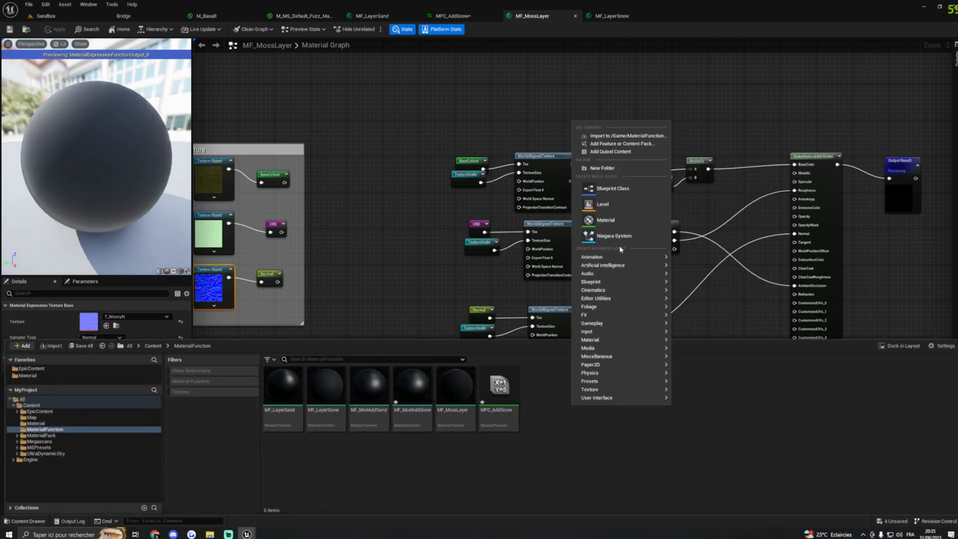
pyautogui.moveTo(592, 341)
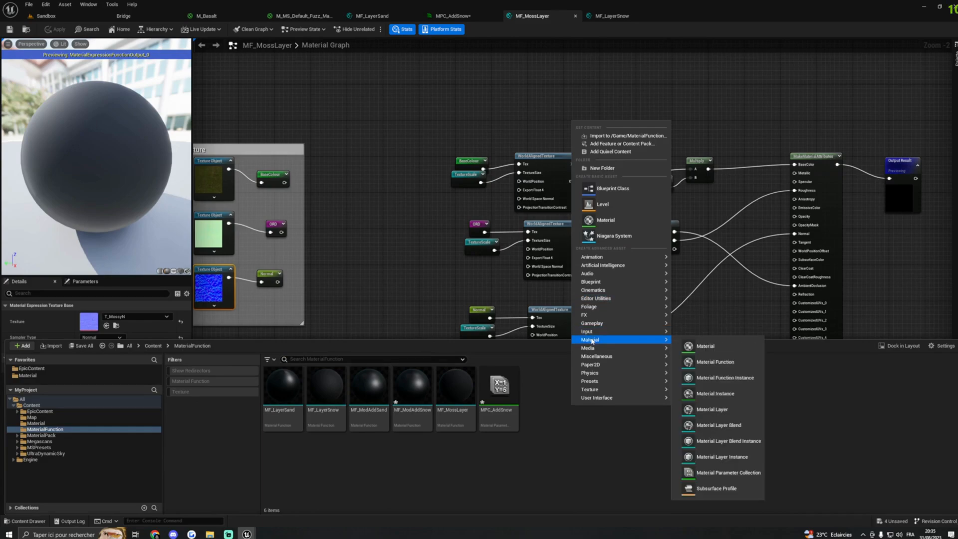
pyautogui.click(714, 363)
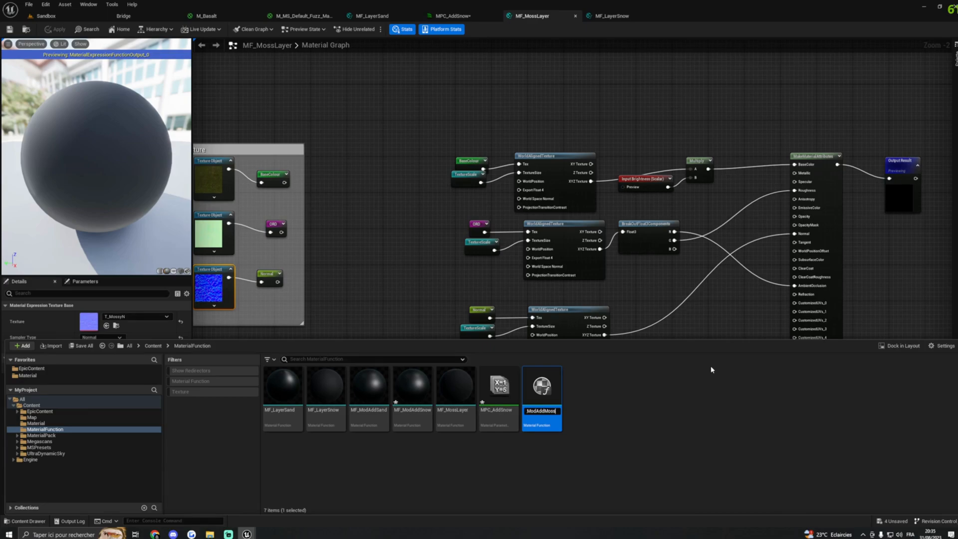
pyautogui.press('Return')
pyautogui.doubleClick(370, 386)
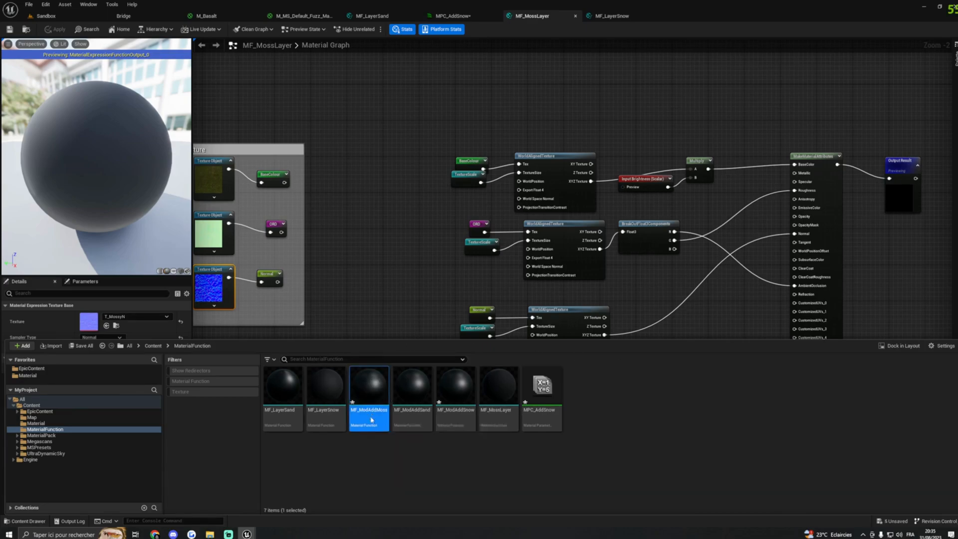
pyautogui.scroll(-3, 648, 184)
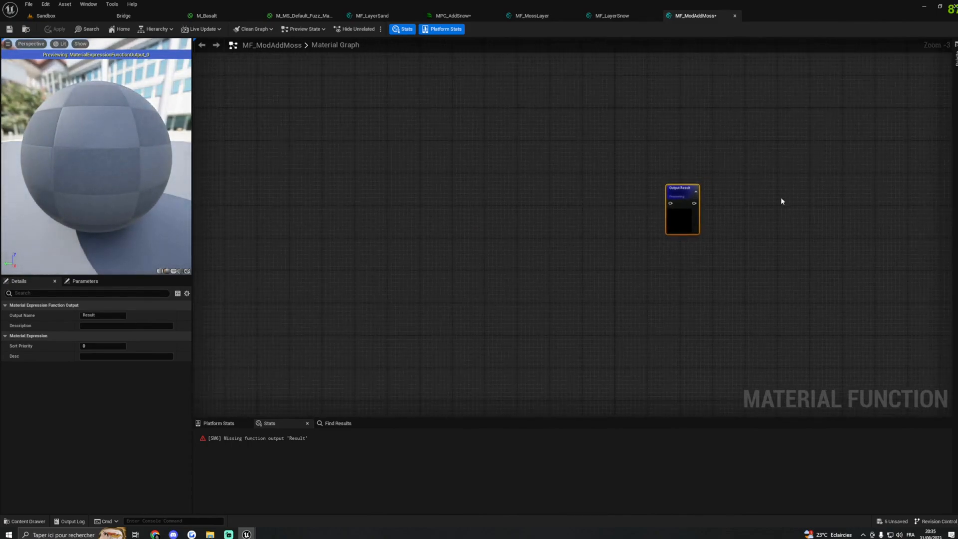
# Open MF_ModAddSnow and copy all of its graph nodes.
pyautogui.click(26, 521)
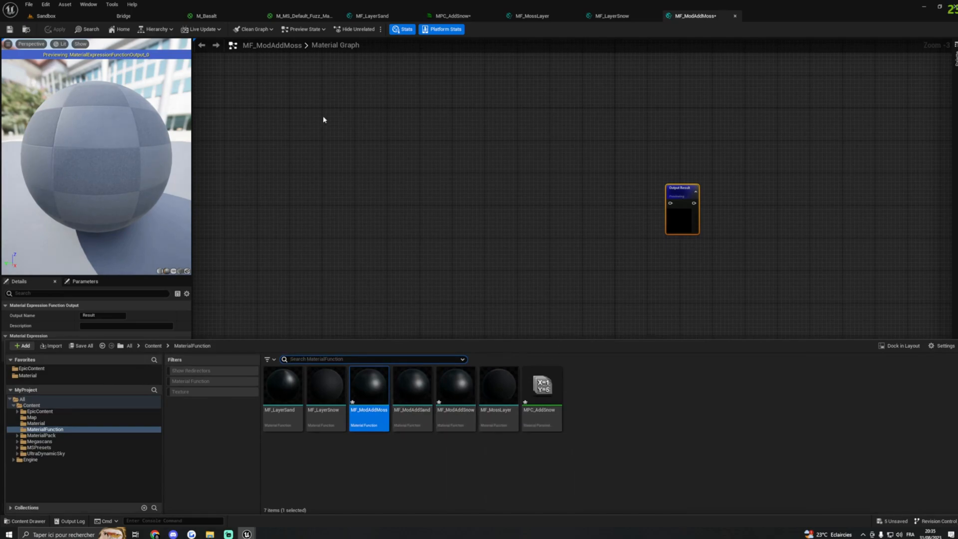
pyautogui.click(373, 17)
pyautogui.moveTo(551, 115); pyautogui.dragTo(560, 143, button='right')
pyautogui.click(459, 17)
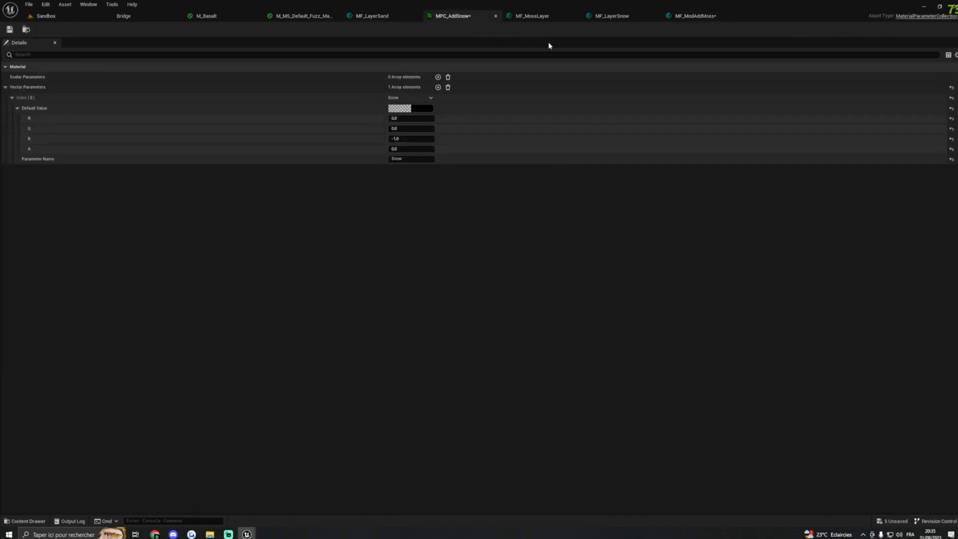
pyautogui.click(555, 18)
pyautogui.moveTo(464, 95); pyautogui.dragTo(525, 138, button='right')
pyautogui.click(26, 521)
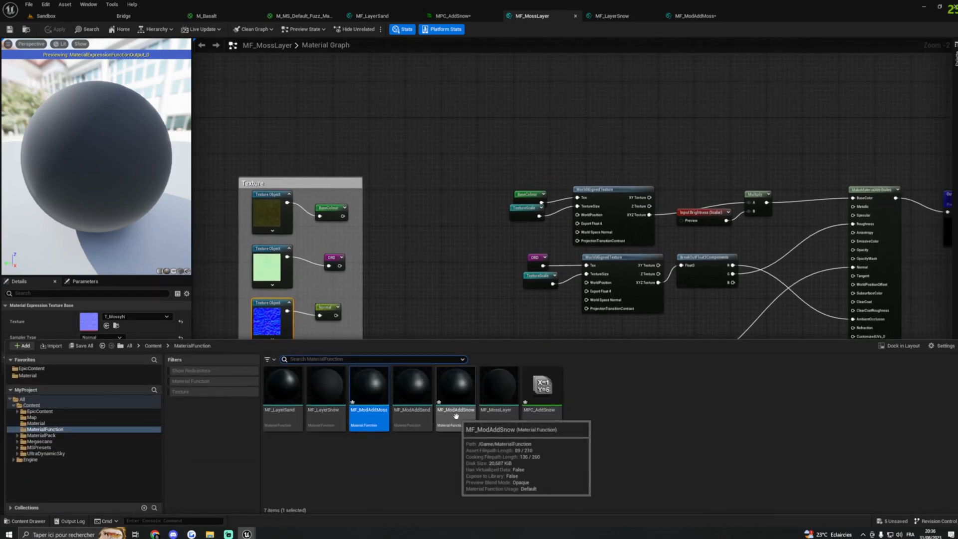
pyautogui.doubleClick(451, 422)
pyautogui.scroll(-5, 691, 116)
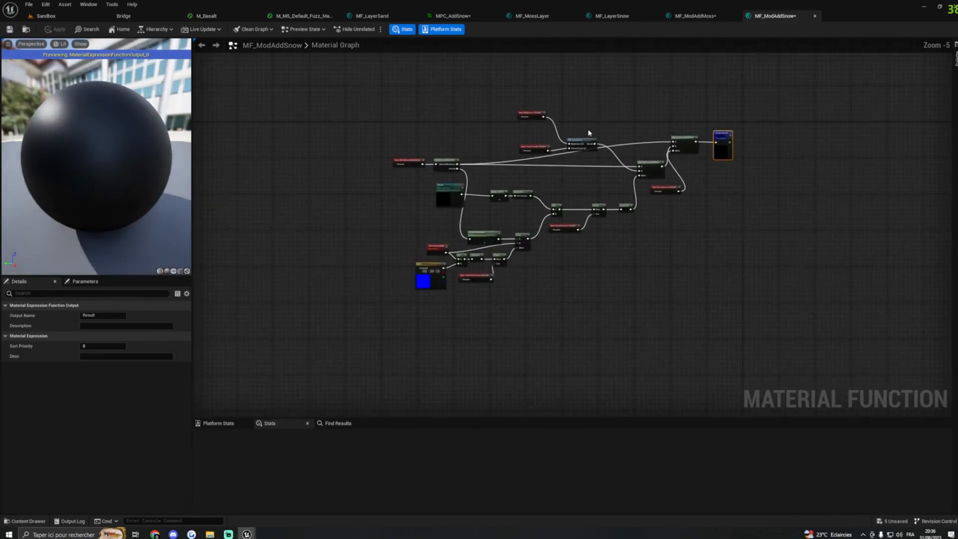
pyautogui.moveTo(322, 167); pyautogui.dragTo(762, 362)
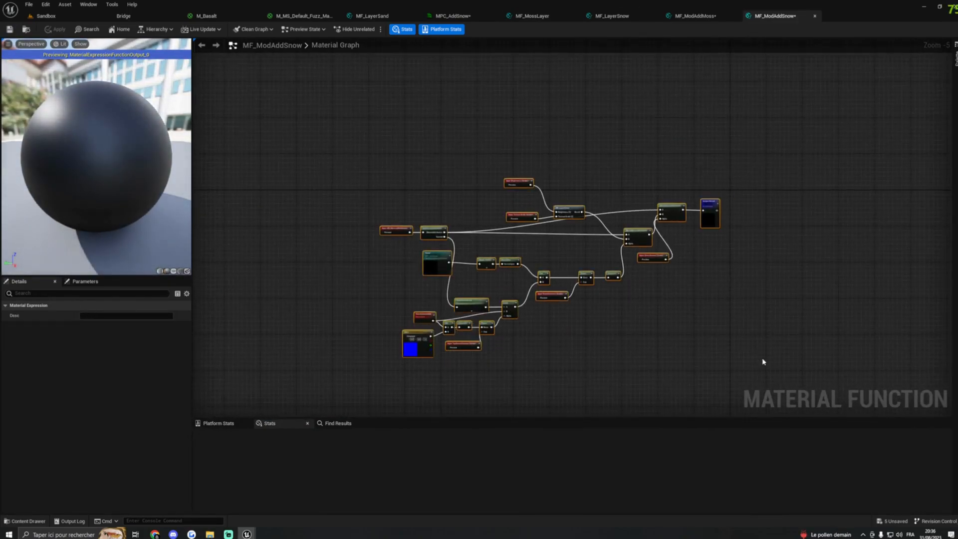
# Paste the copied MF_ModAddSnow graph into MF_ModAddMoss and place it beside the existing Output Result node.
pyautogui.click(691, 16)
pyautogui.scroll(-2, 637, 213)
pyautogui.moveTo(637, 213)
pyautogui.mouseDown(button='right')
pyautogui.moveTo(494, 225)
pyautogui.moveTo(655, 218)
pyautogui.mouseUp(button='right')
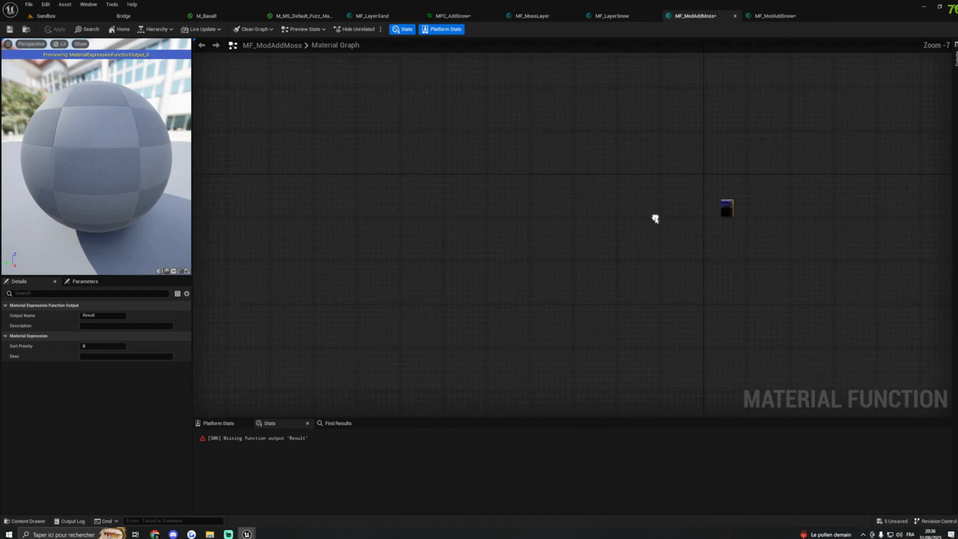
pyautogui.moveTo(725, 204); pyautogui.dragTo(740, 210)
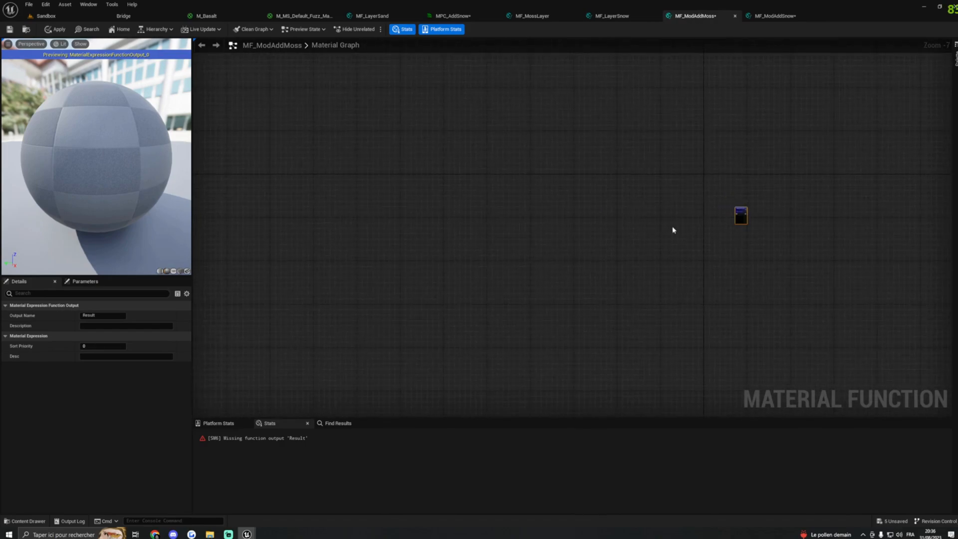
pyautogui.hotkey('ctrl', 'v')
pyautogui.moveTo(652, 220); pyautogui.dragTo(628, 271, button='right')
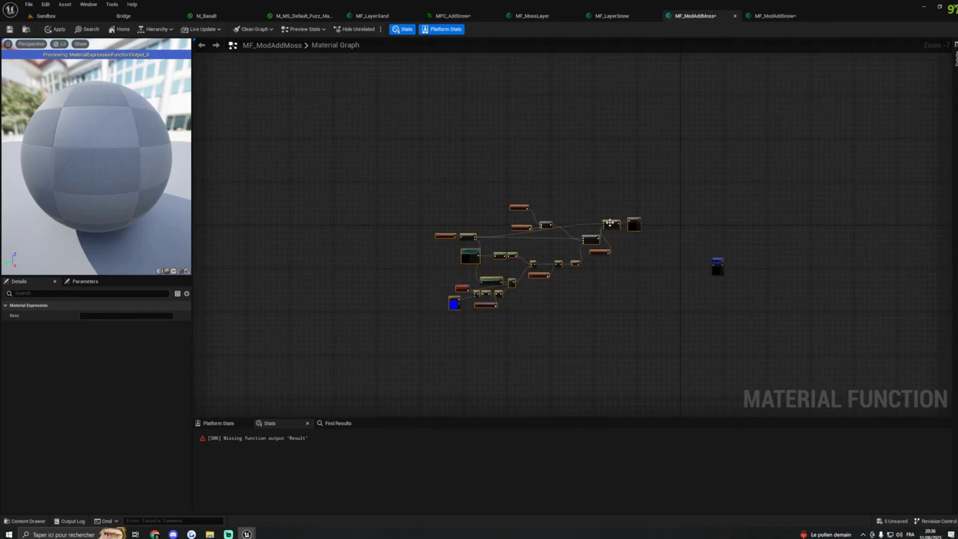
pyautogui.moveTo(608, 222); pyautogui.dragTo(662, 262)
# Delete the top-snow branch: the 0,0,1 constant, VertexNormalWS, its Dot, Saturate and Power nodes, and the TopSnowContrast input.
pyautogui.moveTo(599, 317); pyautogui.dragTo(618, 260, button='right')
pyautogui.scroll(3, 618, 260)
pyautogui.moveTo(666, 283); pyautogui.dragTo(597, 255, button='right')
pyautogui.click(654, 284)
pyautogui.scroll(2, 628, 255)
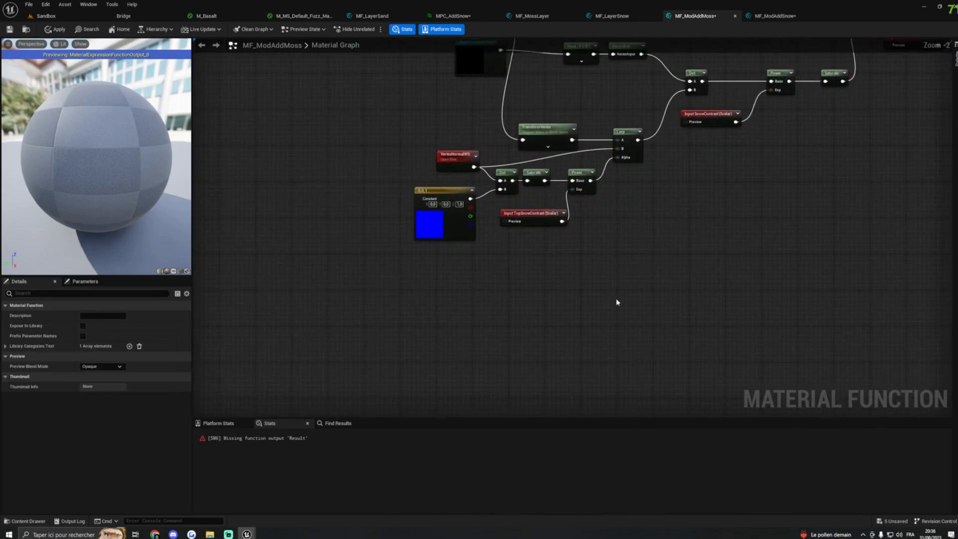
pyautogui.moveTo(489, 229); pyautogui.dragTo(492, 258, button='right')
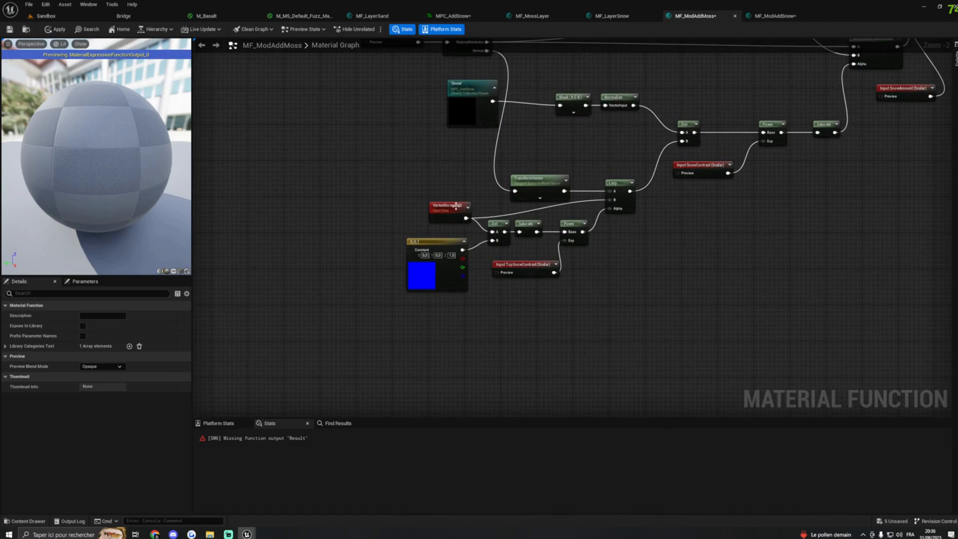
pyautogui.moveTo(439, 246); pyautogui.dragTo(420, 272)
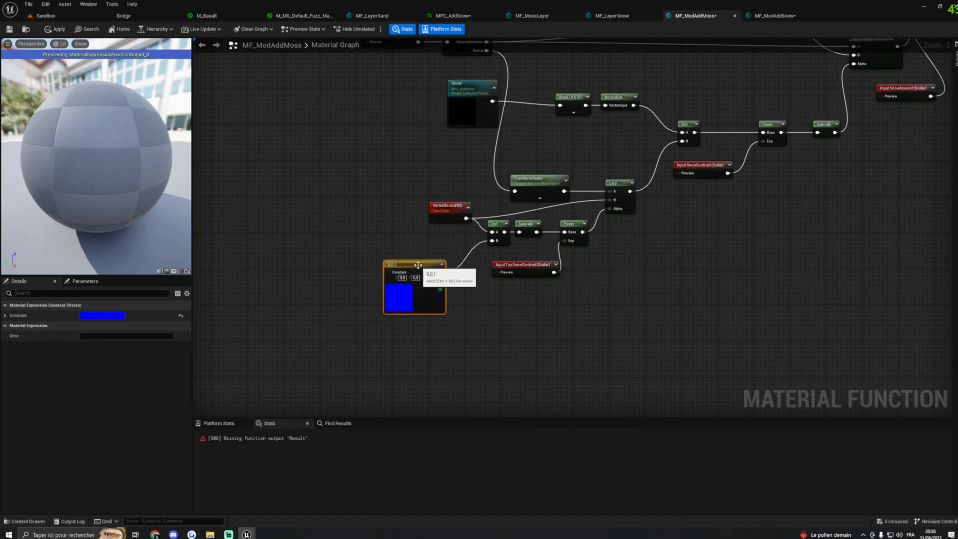
pyautogui.press('Delete')
pyautogui.moveTo(528, 270); pyautogui.dragTo(559, 279)
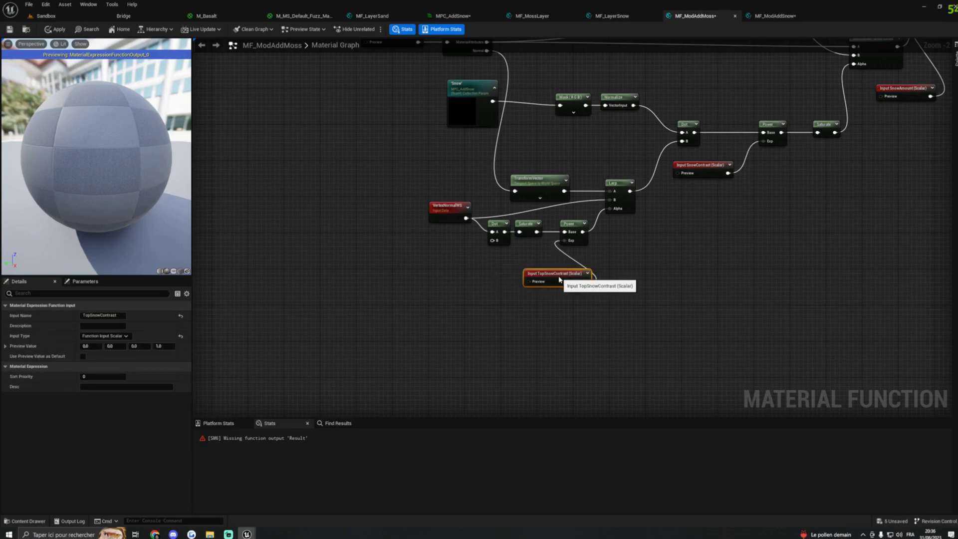
pyautogui.moveTo(429, 203); pyautogui.dragTo(594, 320)
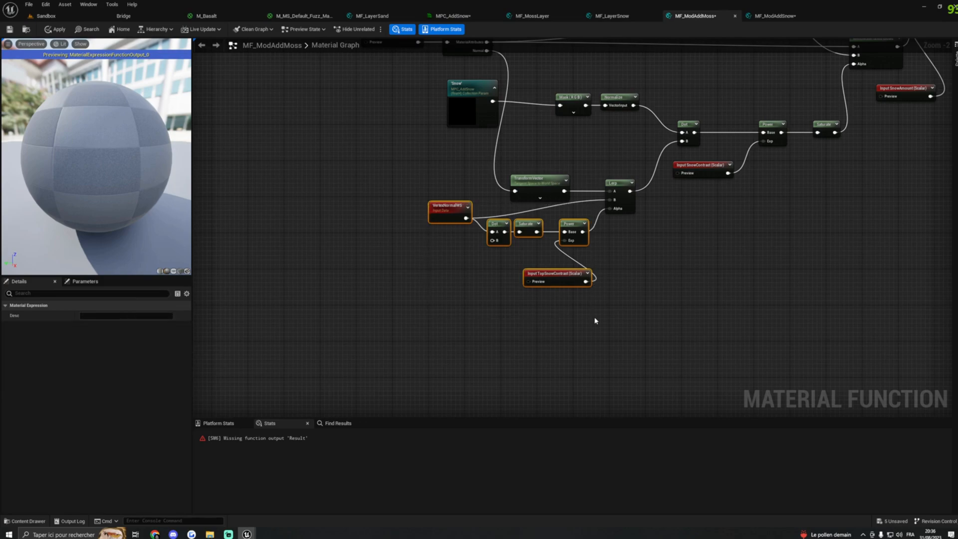
pyautogui.press('Delete')
pyautogui.click(543, 286)
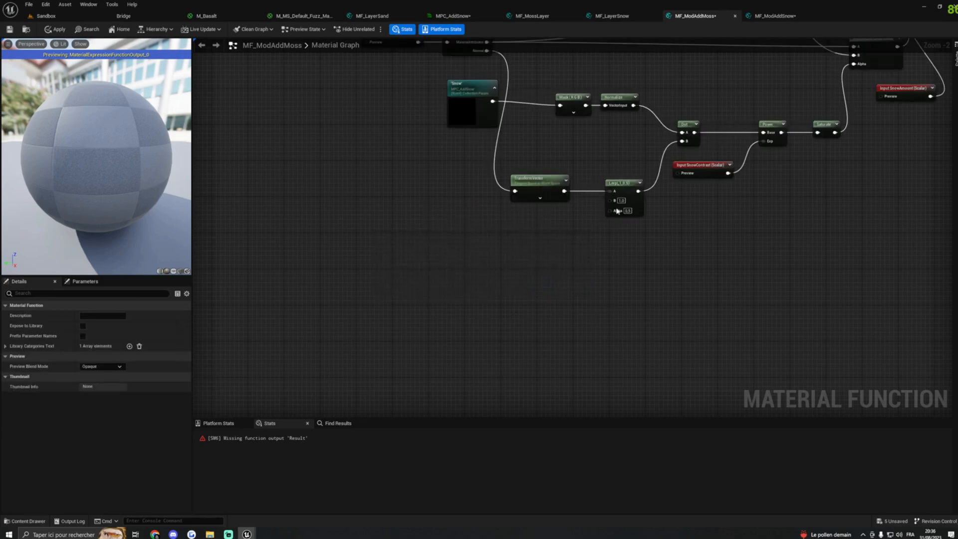
# Delete the Lerp node, connect TransformVector directly to the Dot node's B input, and move TransformVector beneath the Mask node.
pyautogui.moveTo(649, 206); pyautogui.dragTo(657, 208, button='right')
pyautogui.click(626, 185)
pyautogui.press('Delete')
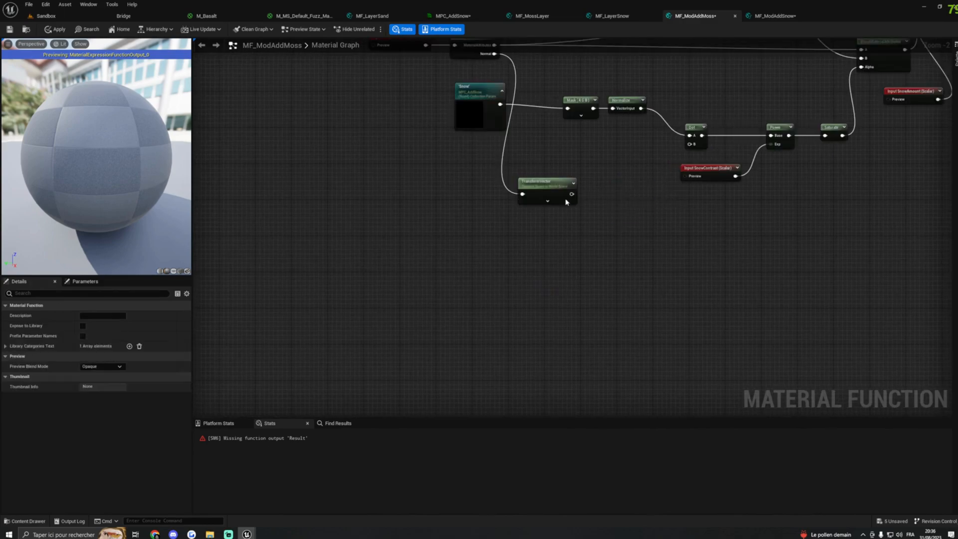
pyautogui.moveTo(571, 194); pyautogui.dragTo(690, 144)
pyautogui.moveTo(542, 181); pyautogui.dragTo(561, 143)
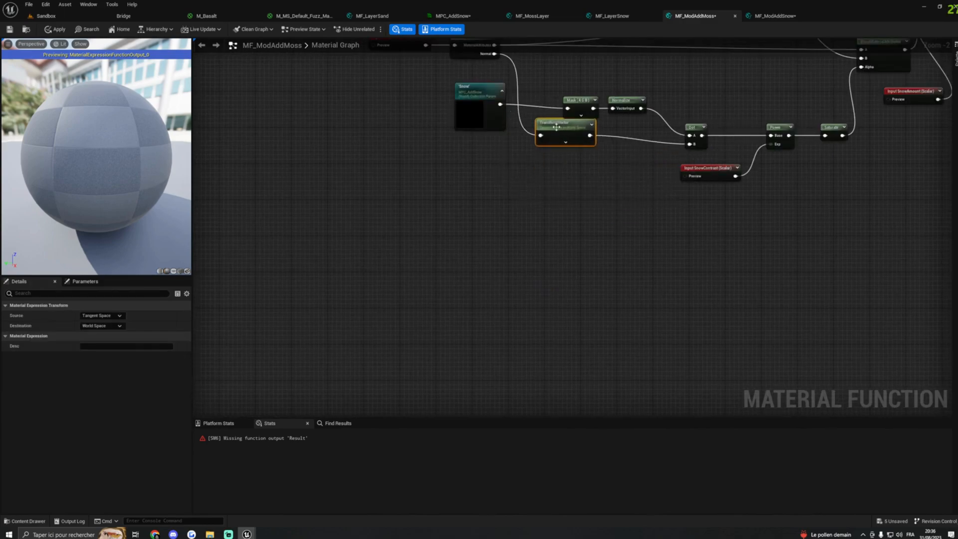
# Add an Absolute World Position node and place it below the Snow collection parameter.
pyautogui.moveTo(575, 219); pyautogui.dragTo(617, 224, button='right')
pyautogui.rightClick(515, 211)
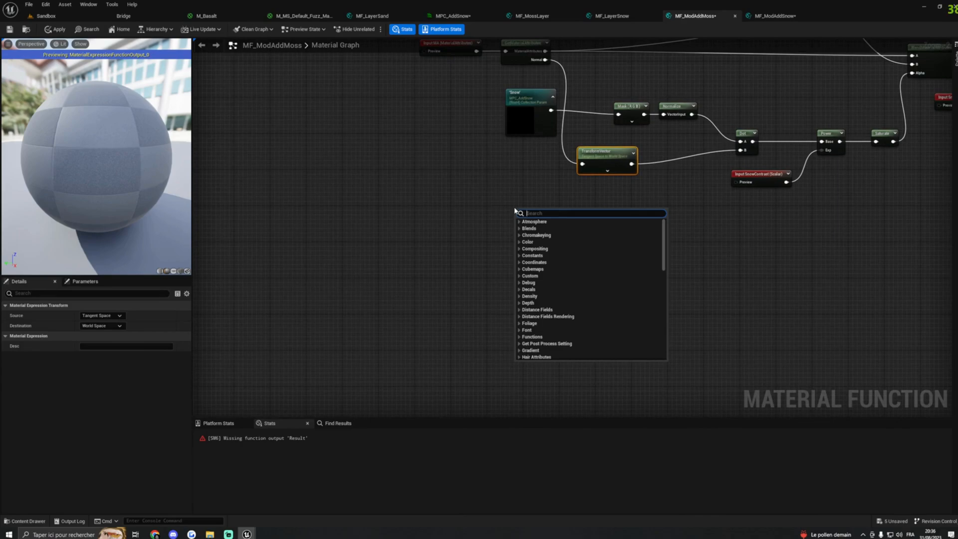
pyautogui.write('world')
pyautogui.click(543, 230)
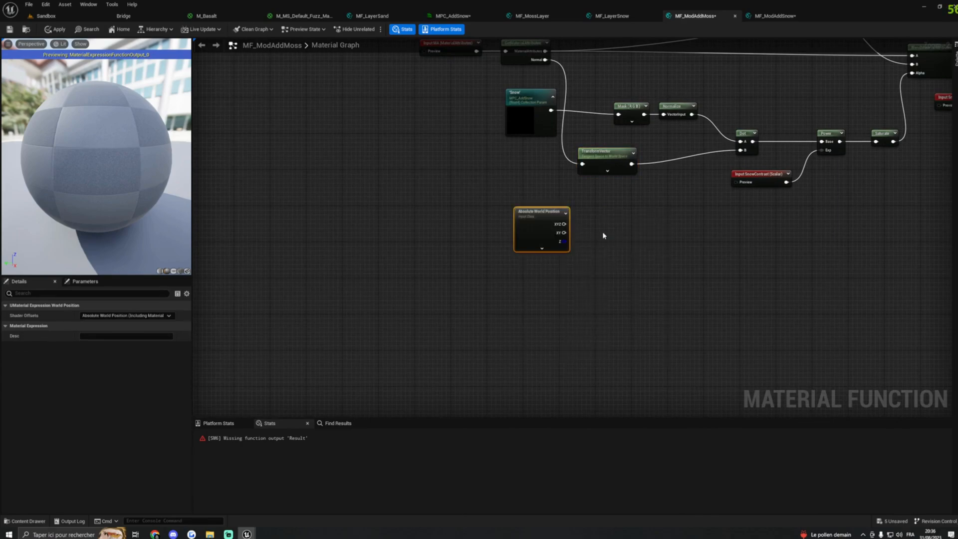
pyautogui.moveTo(545, 218); pyautogui.dragTo(514, 216)
pyautogui.moveTo(619, 220); pyautogui.dragTo(536, 241, button='right')
pyautogui.moveTo(441, 236); pyautogui.dragTo(459, 235)
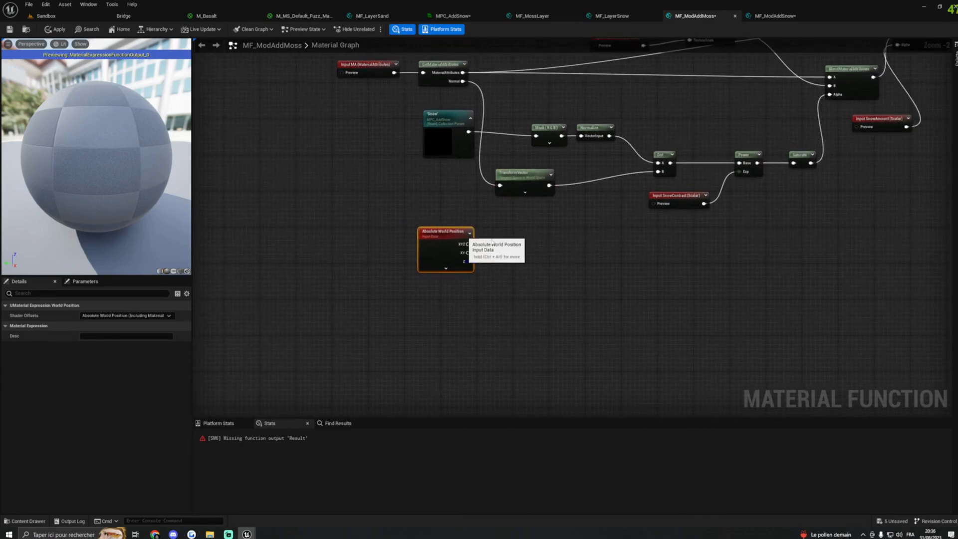
# Add a Component Mask node fed by Absolute World Position's XYZ output, set it to B only, and place it close beside that node.
pyautogui.moveTo(547, 245); pyautogui.dragTo(483, 251, button='right')
pyautogui.moveTo(399, 250); pyautogui.dragTo(451, 246)
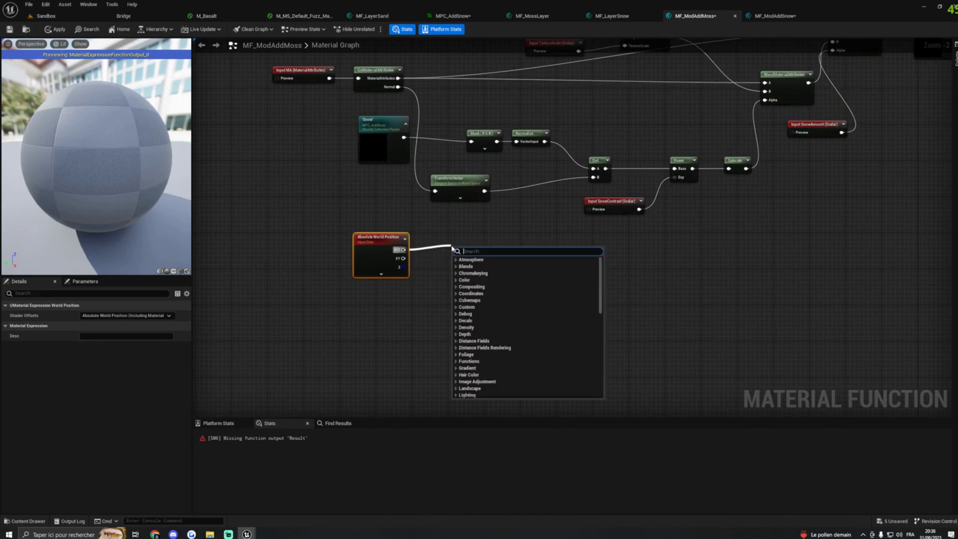
pyautogui.write('mask')
pyautogui.click(477, 324)
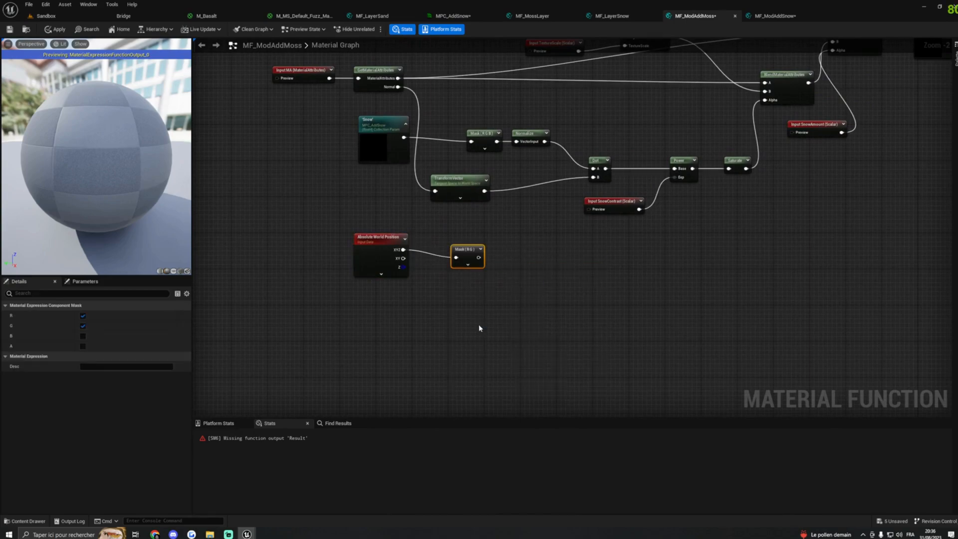
pyautogui.click(83, 316)
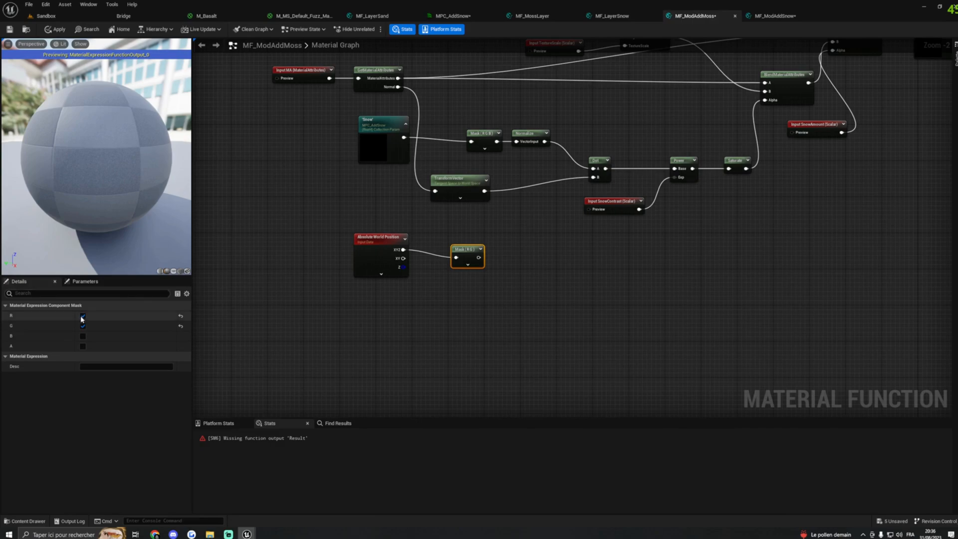
pyautogui.click(83, 326)
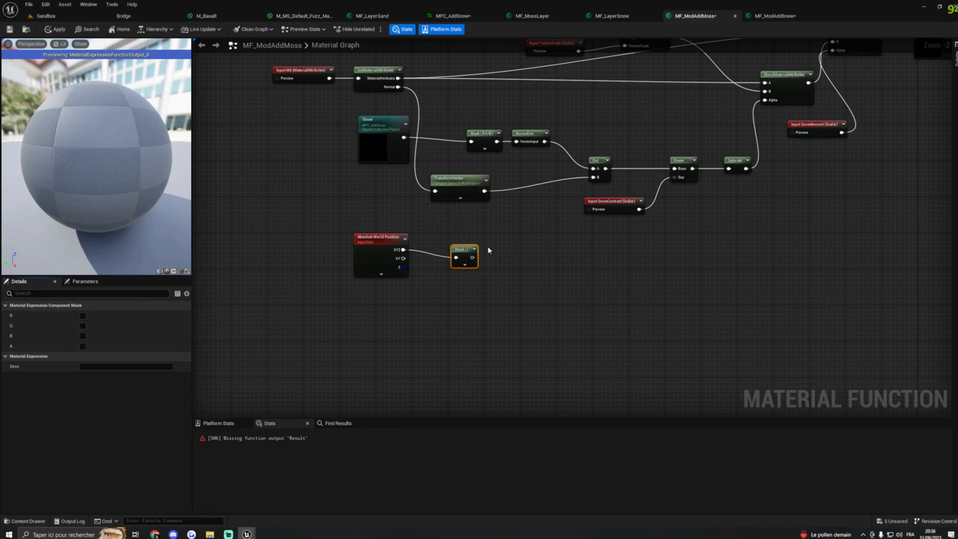
pyautogui.click(83, 336)
pyautogui.moveTo(460, 252); pyautogui.dragTo(452, 248)
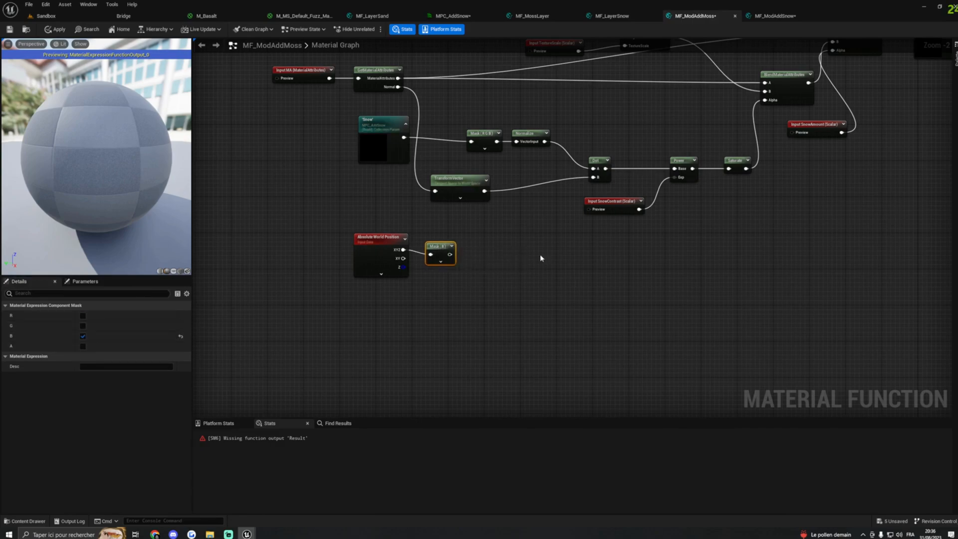
# Add a Divide node with its A input fed by the B mask of the world position.
pyautogui.moveTo(540, 253); pyautogui.dragTo(484, 252, button='right')
pyautogui.moveTo(394, 253); pyautogui.dragTo(517, 250)
pyautogui.write('divide')
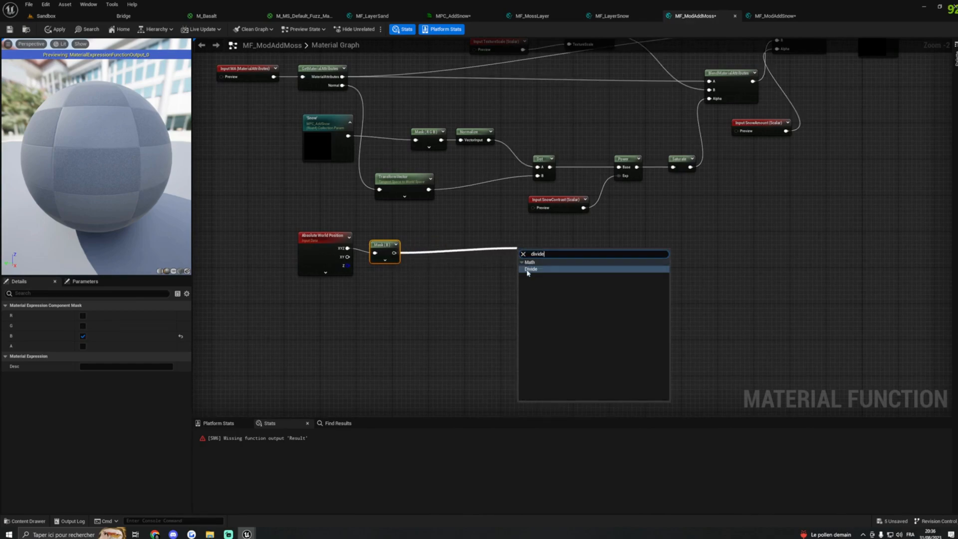
pyautogui.click(527, 272)
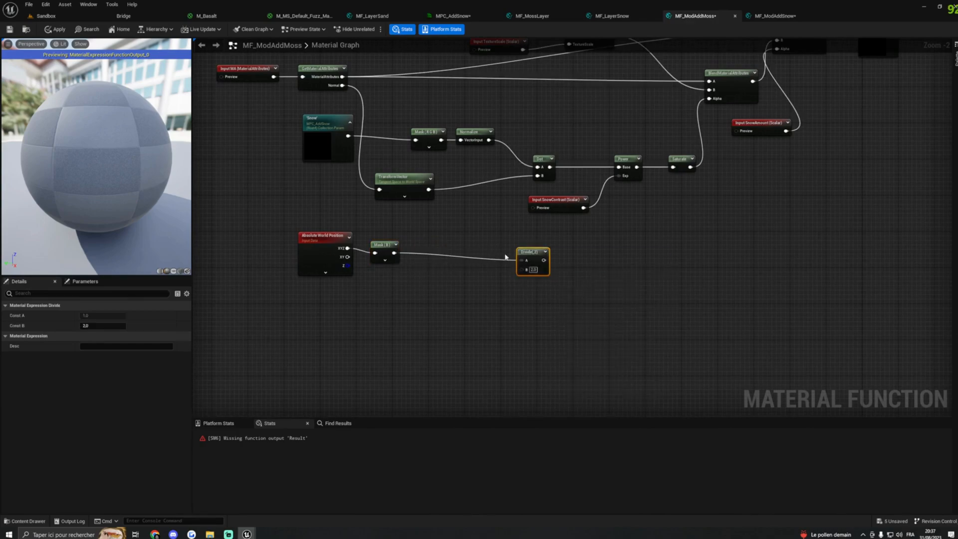
# Create a scalar parameter named MossHeight below the Divide node and connect it to Divide's B input.
pyautogui.moveTo(527, 272); pyautogui.dragTo(416, 295)
pyautogui.write('s')
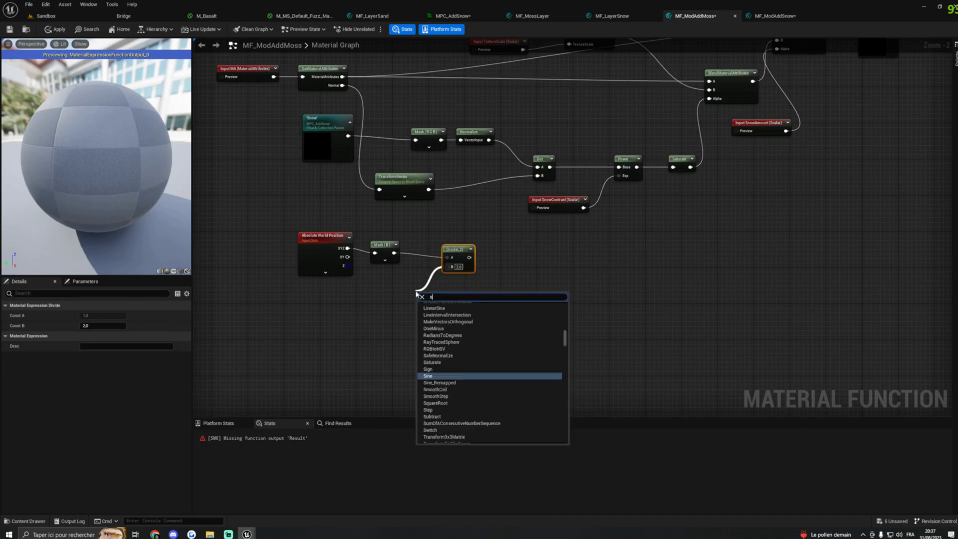
pyautogui.click(410, 298)
pyautogui.click(414, 294)
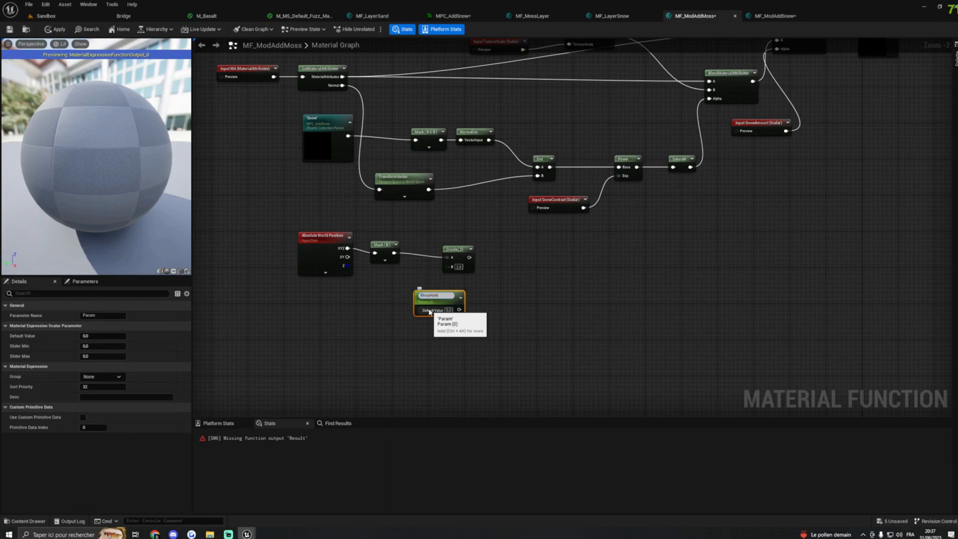
pyautogui.write('MossHeight')
pyautogui.press('Return')
pyautogui.moveTo(438, 306); pyautogui.dragTo(448, 267)
pyautogui.moveTo(402, 300); pyautogui.dragTo(420, 296)
pyautogui.moveTo(525, 283); pyautogui.dragTo(475, 287, button='right')
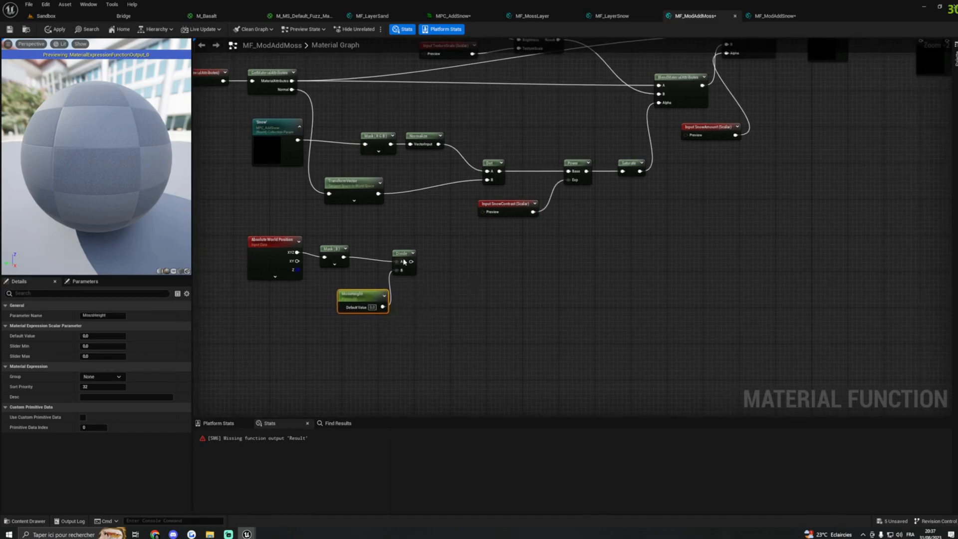
# Add an Abs node fed by the Divide output and place it directly after Divide.
pyautogui.click(404, 262)
pyautogui.moveTo(439, 261); pyautogui.dragTo(391, 278, button='right')
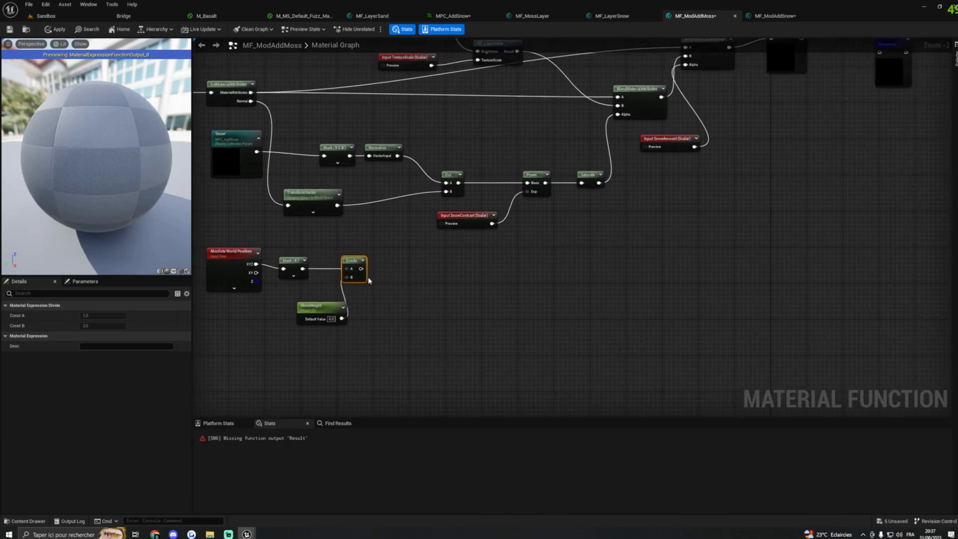
pyautogui.moveTo(360, 269); pyautogui.dragTo(412, 272)
pyautogui.write('abs')
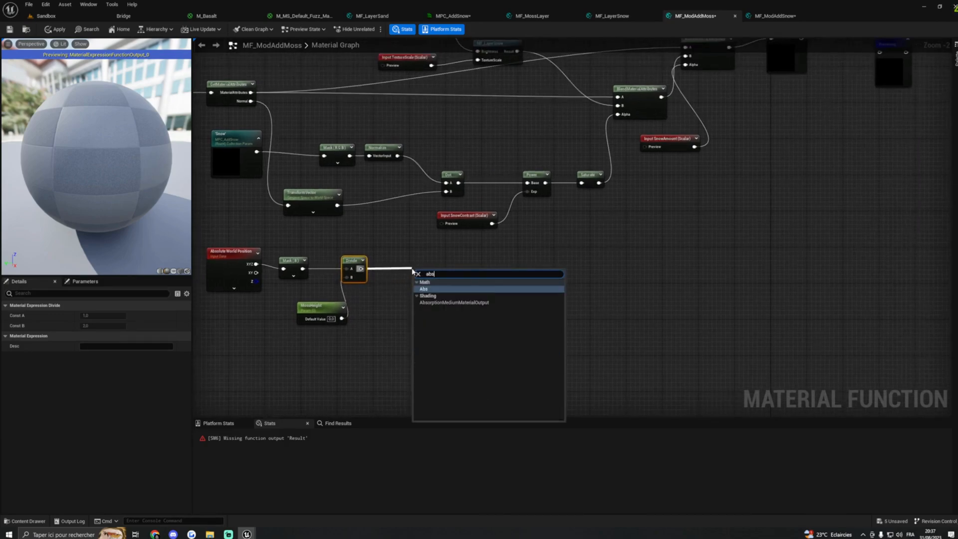
pyautogui.click(427, 290)
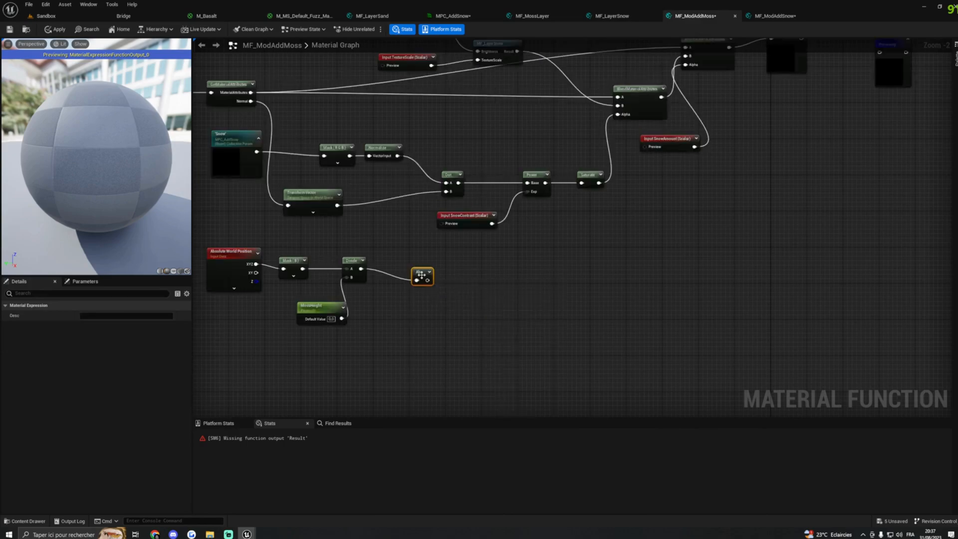
pyautogui.moveTo(421, 269); pyautogui.dragTo(389, 264)
pyautogui.moveTo(443, 271); pyautogui.dragTo(406, 274, button='right')
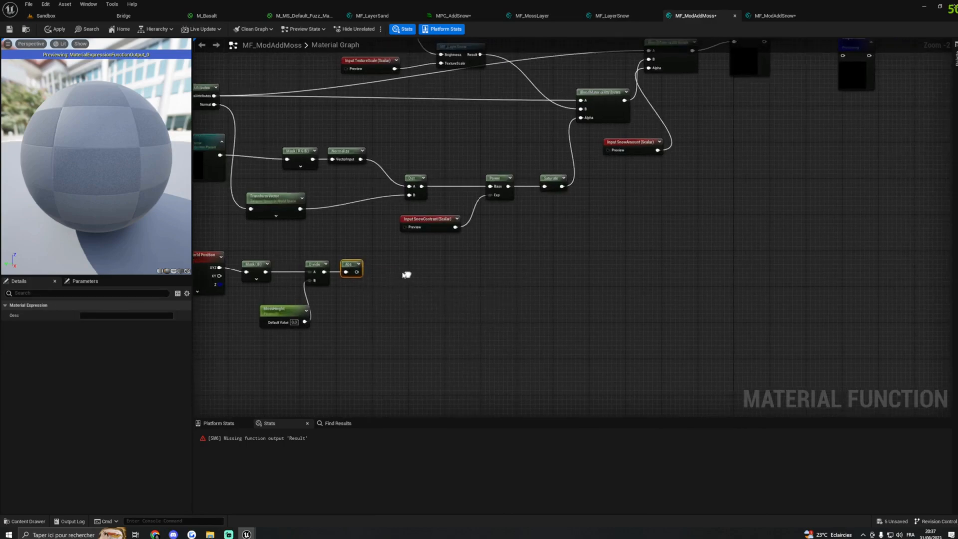
pyautogui.moveTo(350, 266); pyautogui.dragTo(345, 266)
pyautogui.moveTo(425, 274); pyautogui.dragTo(403, 275, button='right')
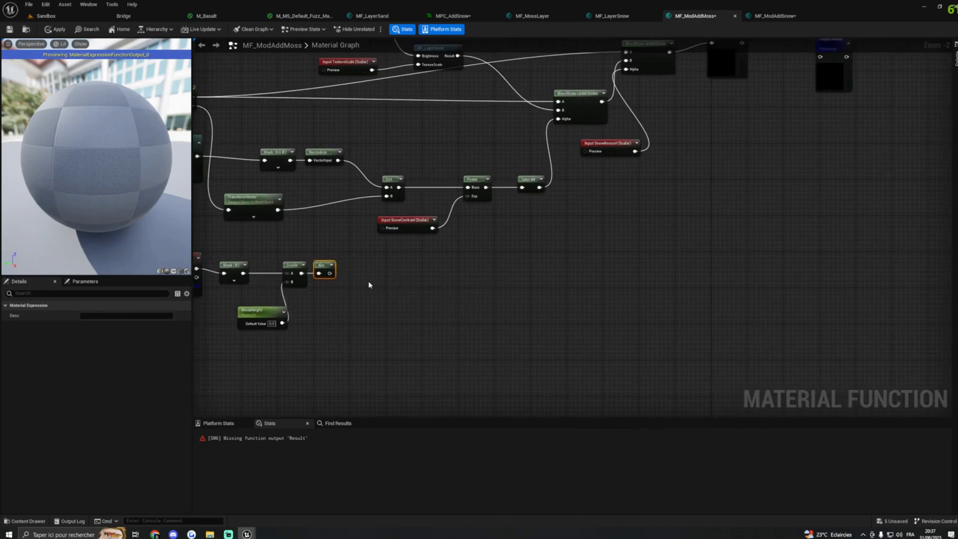
# Add a Saturate node fed by the Abs output and place it directly after Abs.
pyautogui.moveTo(328, 274); pyautogui.dragTo(376, 275)
pyautogui.write('sa')
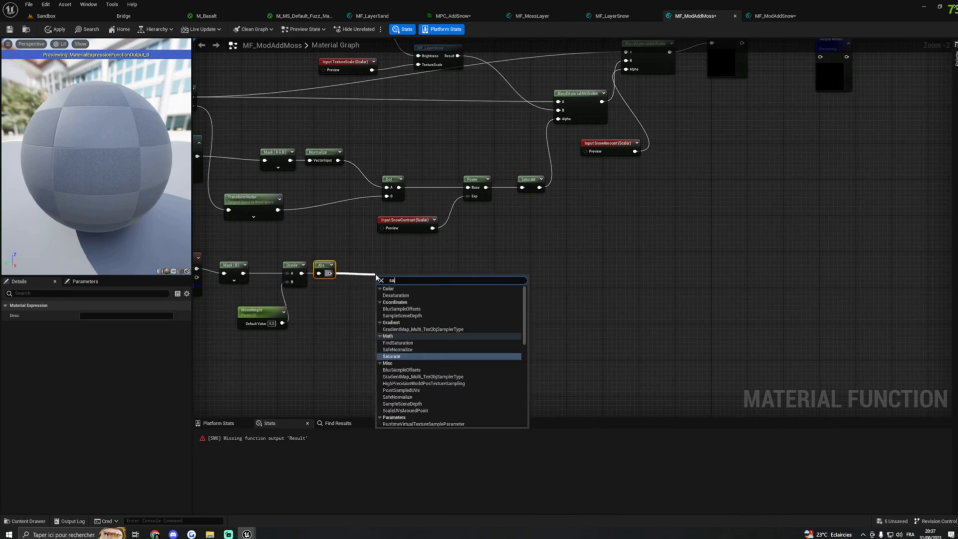
pyautogui.write('turat')
pyautogui.click(392, 316)
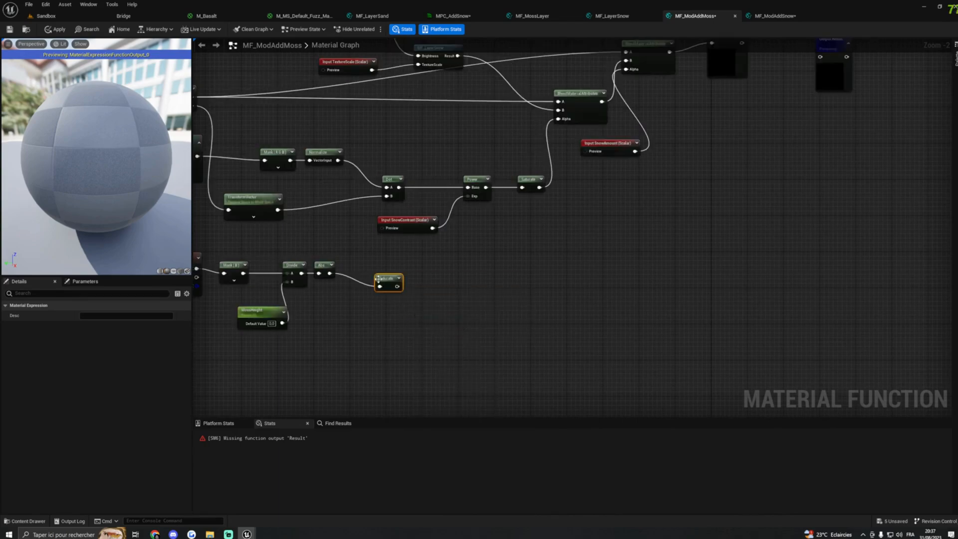
pyautogui.moveTo(388, 275); pyautogui.dragTo(358, 268)
pyautogui.moveTo(408, 276); pyautogui.dragTo(372, 279, button='right')
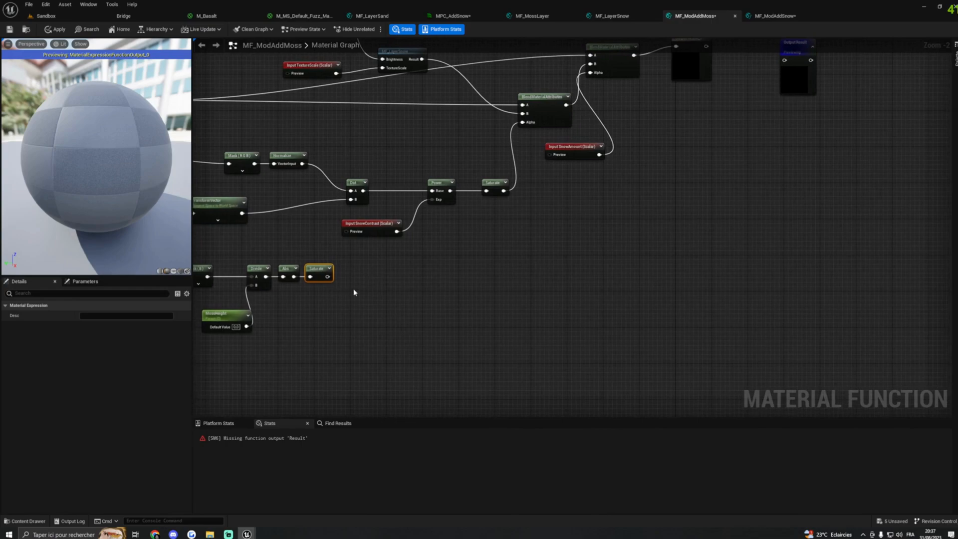
# Add a OneMinus node fed by the height branch's Saturate output and place it directly after Saturate.
pyautogui.moveTo(327, 277); pyautogui.dragTo(372, 279)
pyautogui.write('one')
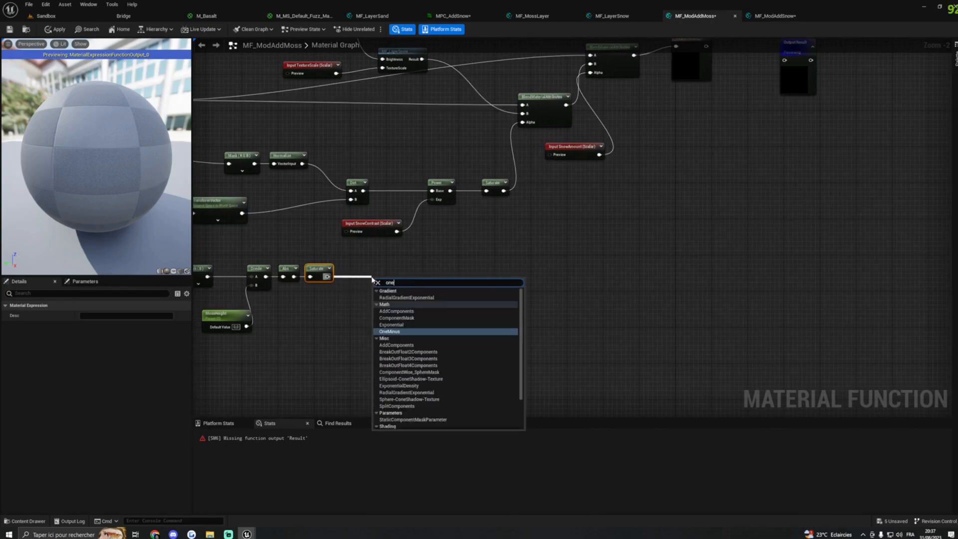
pyautogui.write('minus')
pyautogui.press('Return')
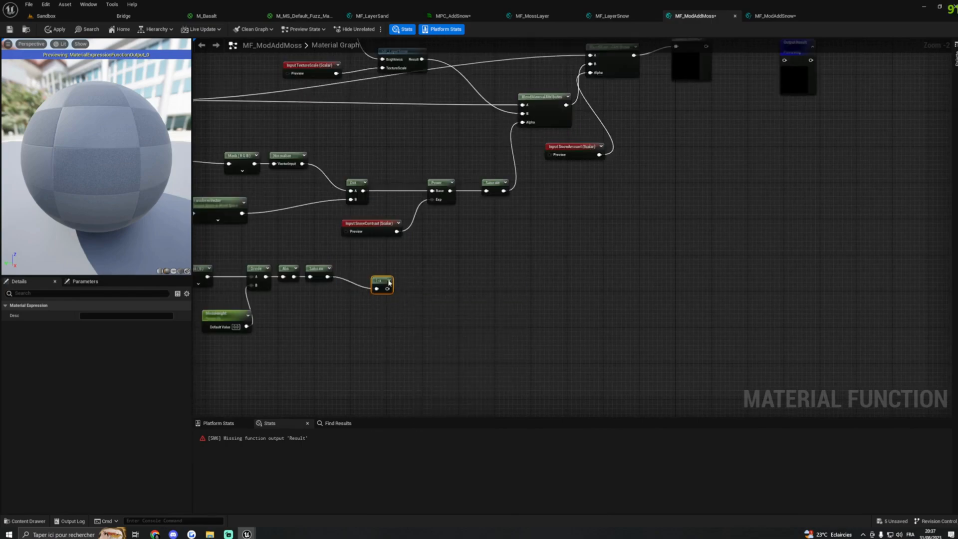
pyautogui.moveTo(357, 268); pyautogui.dragTo(358, 263)
pyautogui.moveTo(410, 269)
pyautogui.mouseDown(button='right')
pyautogui.moveTo(387, 274)
pyautogui.moveTo(411, 287)
pyautogui.mouseUp(button='right')
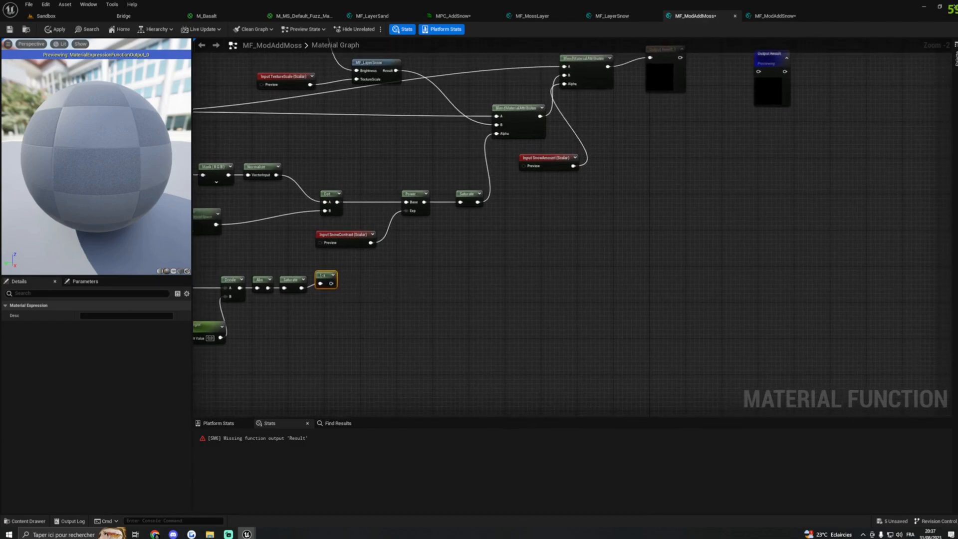
# Keep the Power node and SnowContrast input, and move them and the Saturate node away from Dot to make room.
pyautogui.moveTo(348, 235); pyautogui.dragTo(388, 225)
pyautogui.moveTo(394, 177); pyautogui.dragTo(423, 252)
pyautogui.press('Delete')
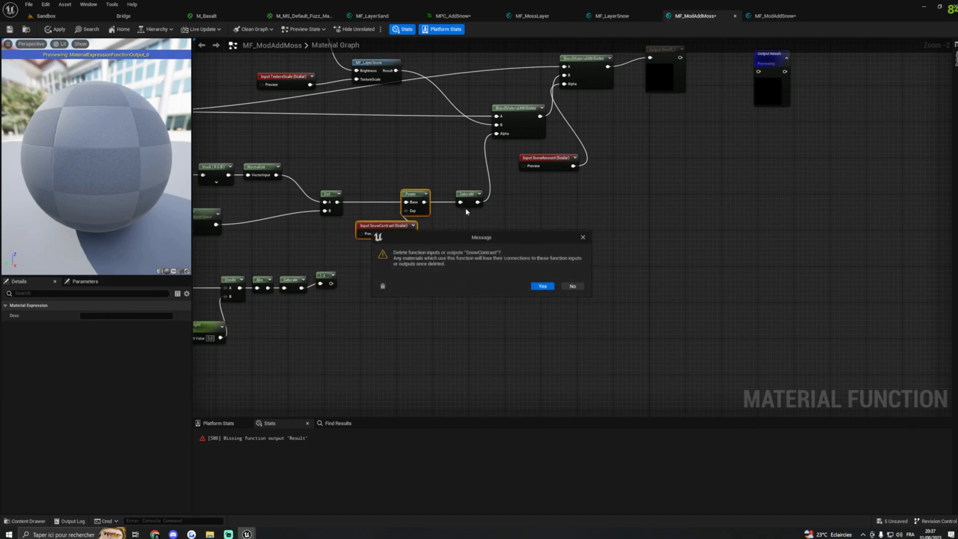
pyautogui.click(572, 288)
pyautogui.moveTo(414, 194); pyautogui.dragTo(523, 200)
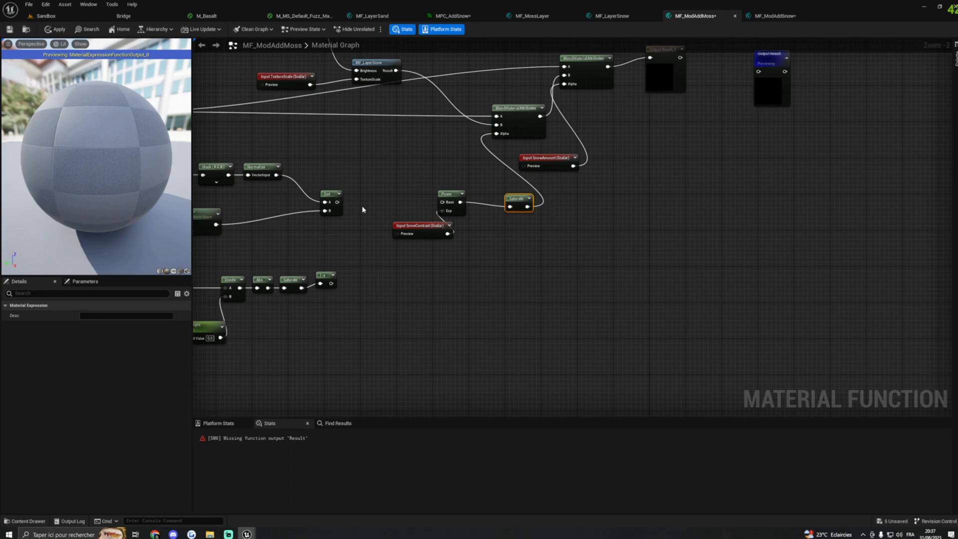
# Add a Multiply node after Dot, connecting Dot to input A and the OneMinus output to input B.
pyautogui.press('m')
pyautogui.click(384, 209)
pyautogui.moveTo(391, 212); pyautogui.dragTo(364, 212)
pyautogui.moveTo(331, 283); pyautogui.dragTo(365, 222)
pyautogui.scroll(-2, 429, 235)
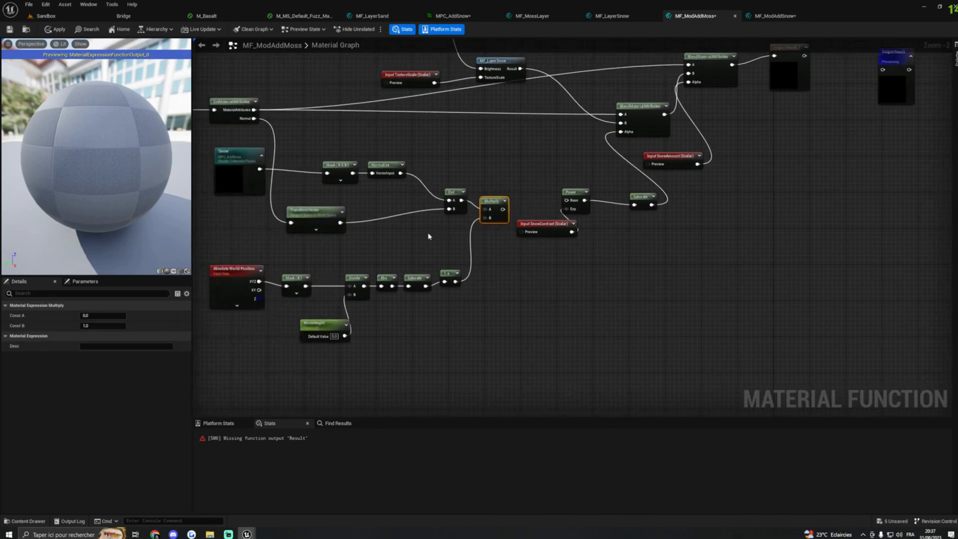
# Connect Multiply to Power's Base input, and reposition the Power node with the SnowContrast input below it.
pyautogui.moveTo(463, 222); pyautogui.dragTo(472, 243)
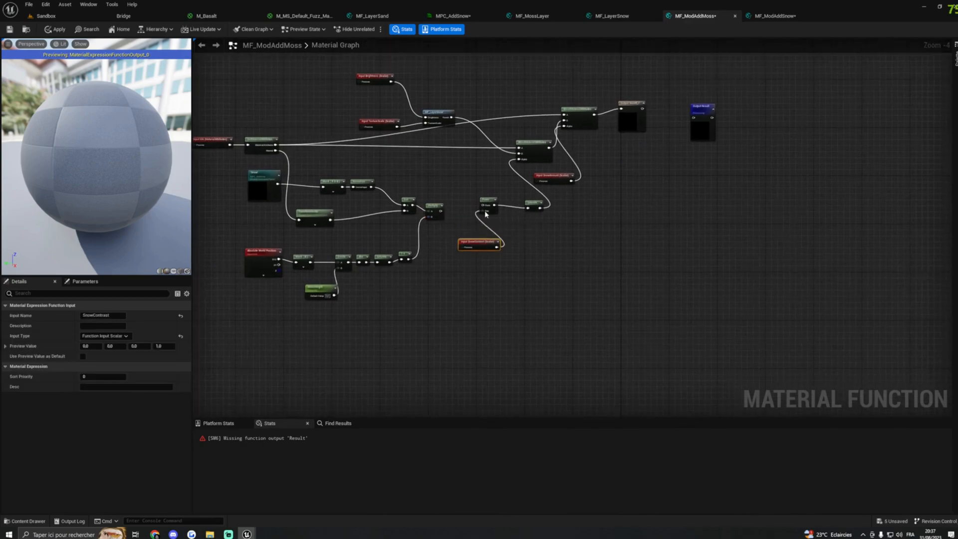
pyautogui.click(487, 200)
pyautogui.moveTo(488, 201)
pyautogui.mouseDown()
pyautogui.moveTo(460, 213)
pyautogui.moveTo(472, 211)
pyautogui.mouseUp()
pyautogui.moveTo(533, 217); pyautogui.dragTo(629, 239, button='right')
pyautogui.moveTo(562, 271); pyautogui.dragTo(635, 268, button='right')
pyautogui.scroll(3, 489, 259)
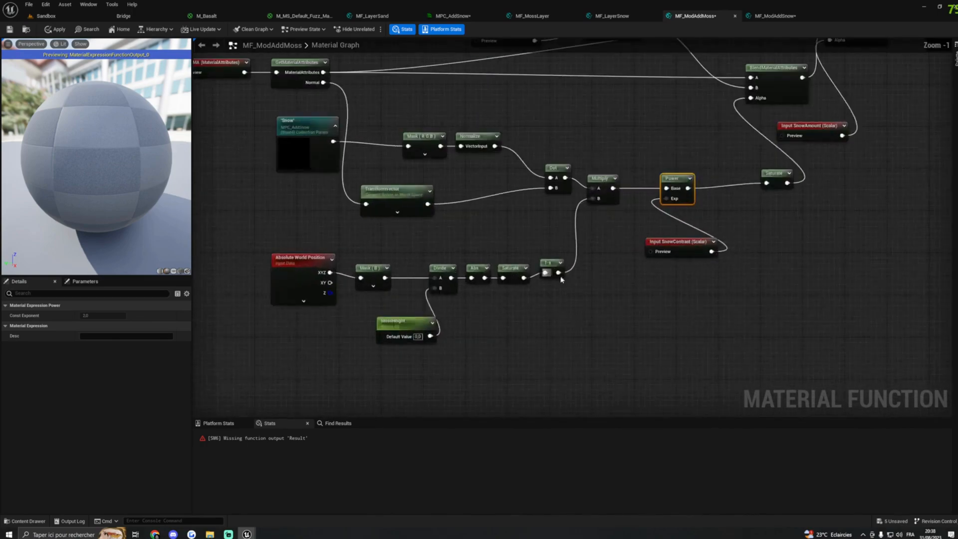
# Apply the graph changes and save the MF_ModAddMoss material function.
pyautogui.moveTo(520, 215); pyautogui.dragTo(524, 263, button='right')
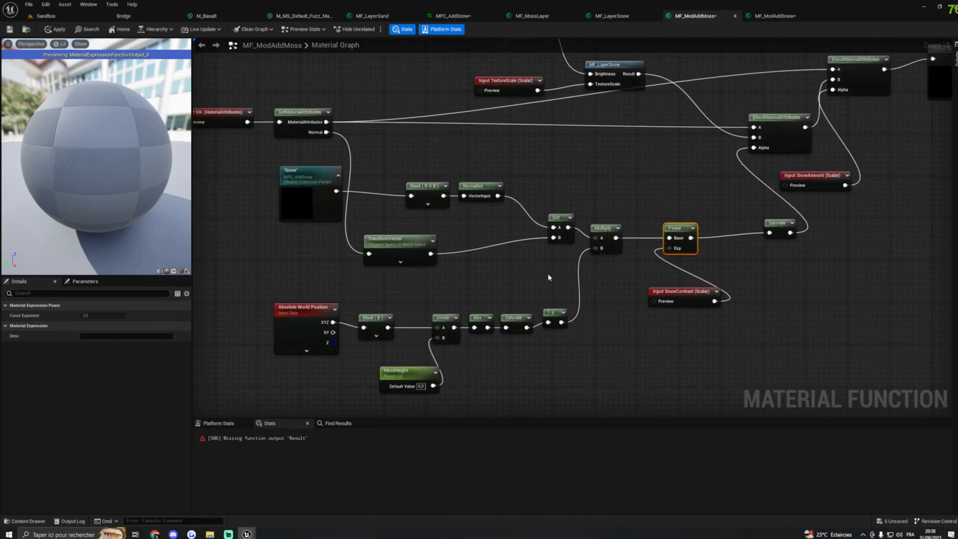
pyautogui.click(56, 29)
pyautogui.click(9, 29)
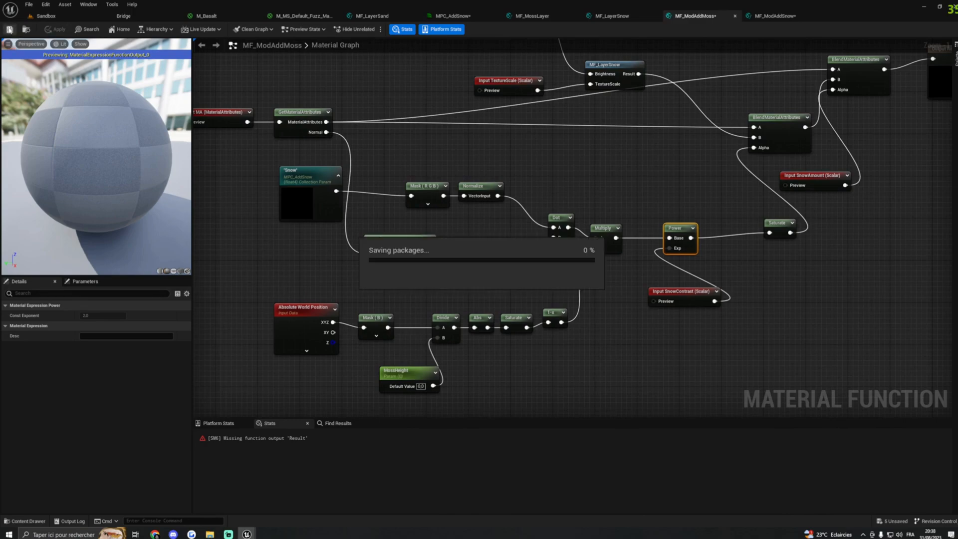
# Rename the Brightness function input to MossBrightness.
pyautogui.moveTo(681, 58); pyautogui.dragTo(641, 153, button='right')
pyautogui.moveTo(462, 227); pyautogui.dragTo(472, 225, button='right')
pyautogui.click(466, 89)
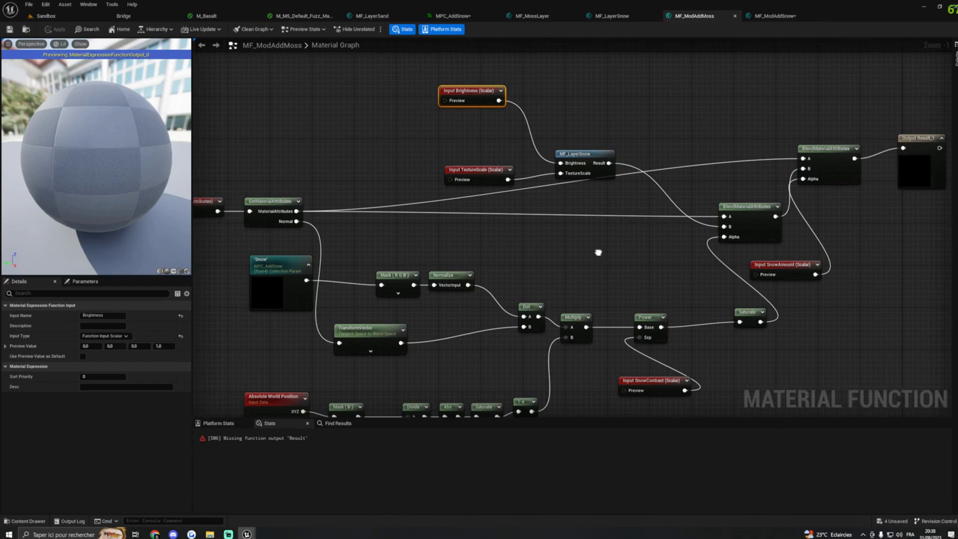
pyautogui.moveTo(597, 251); pyautogui.dragTo(614, 248, button='right')
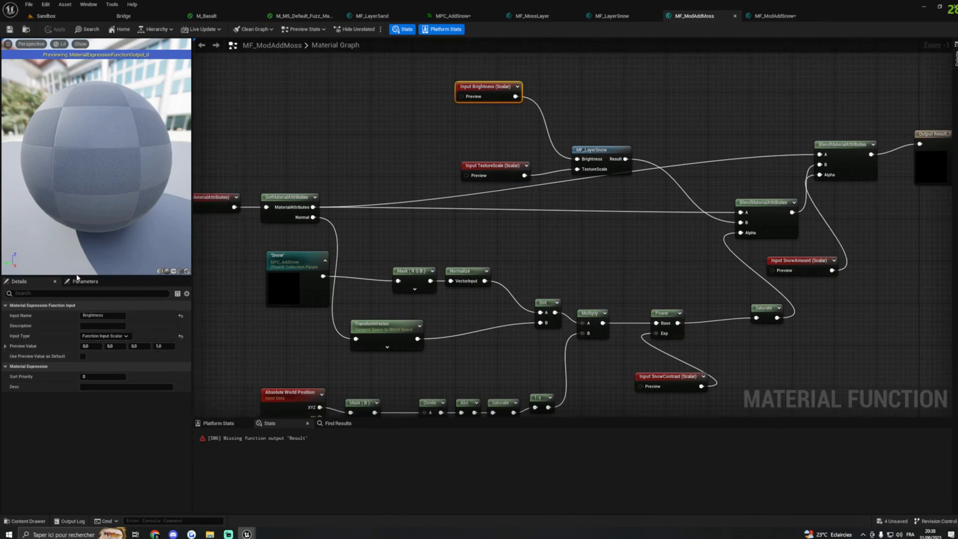
pyautogui.click(92, 315)
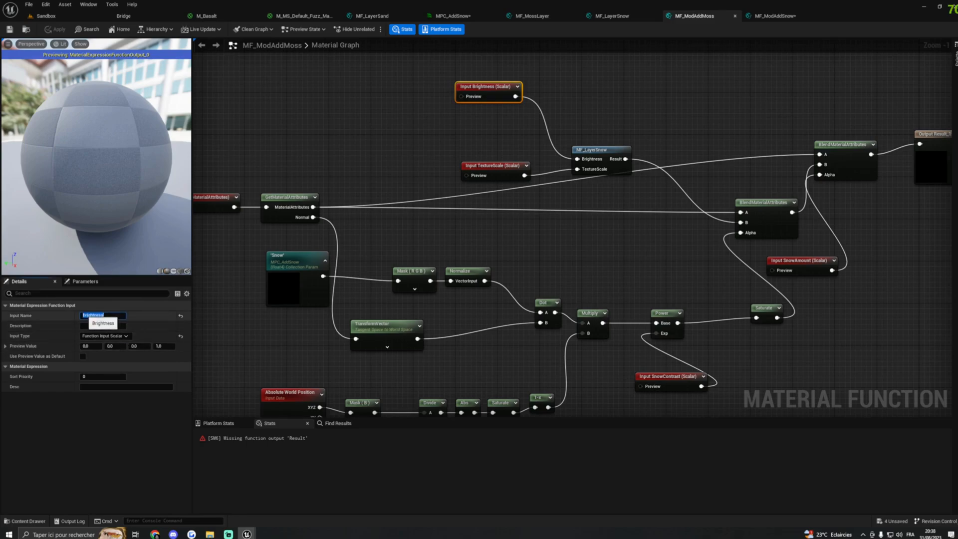
pyautogui.click(83, 315)
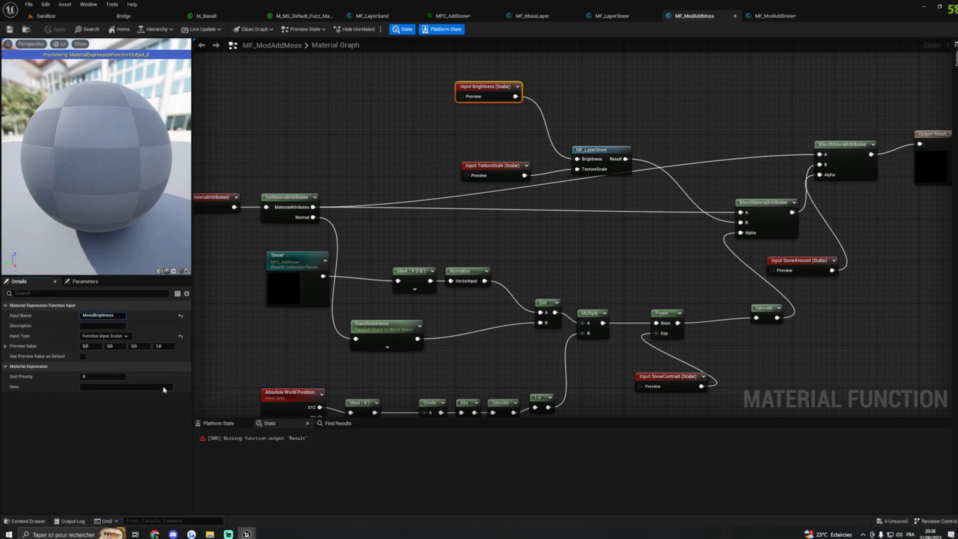
# Rename the MA material attributes input to MossMA.
pyautogui.moveTo(272, 222); pyautogui.dragTo(377, 240, button='right')
pyautogui.click(314, 219)
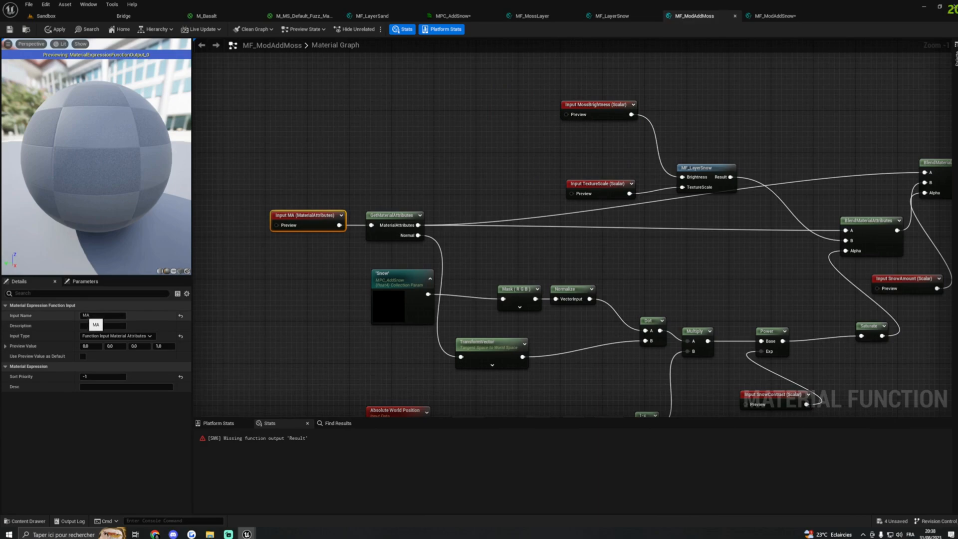
pyautogui.click(94, 316)
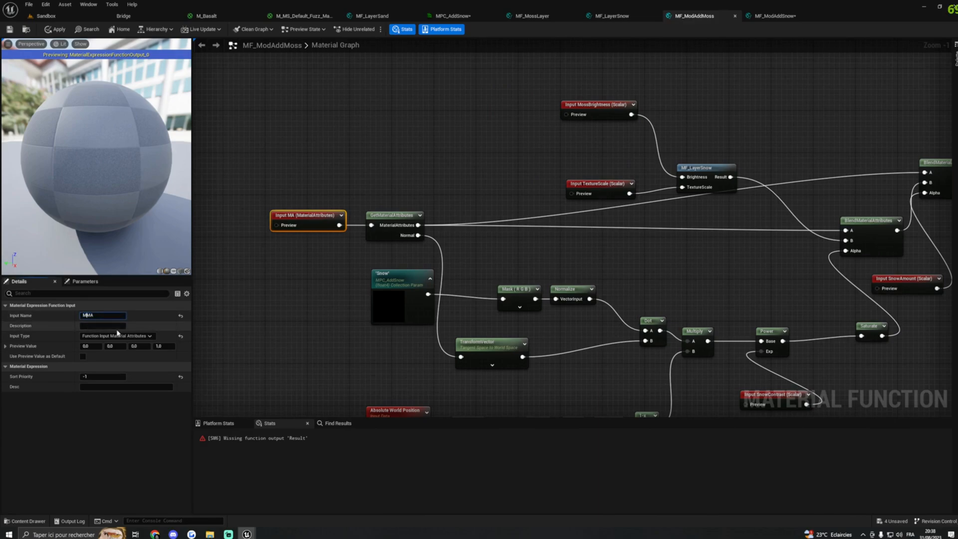
pyautogui.moveTo(369, 406); pyautogui.dragTo(318, 288, button='right')
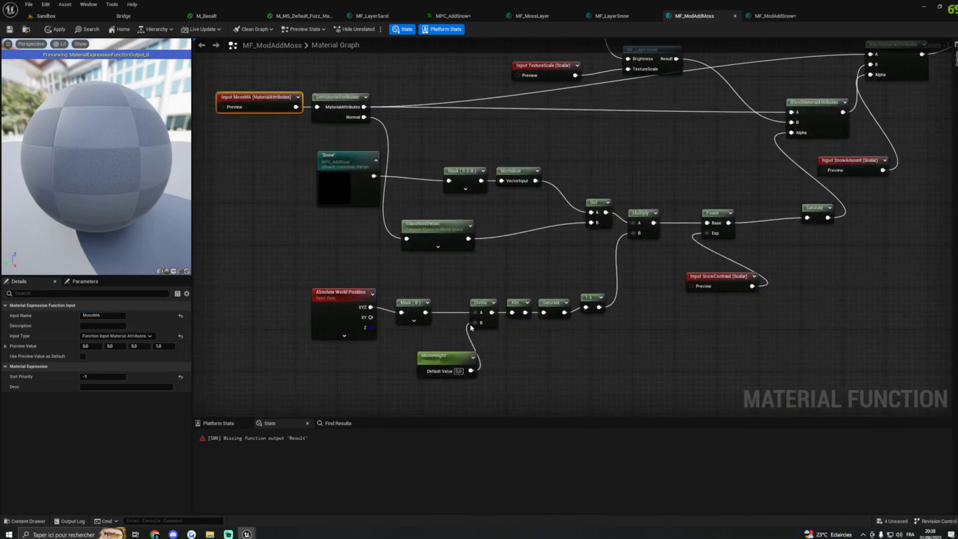
# Delete the height parameter node that feeds Divide's B input.
pyautogui.moveTo(470, 327); pyautogui.dragTo(429, 306, button='right')
pyautogui.click(401, 351)
pyautogui.press('Delete')
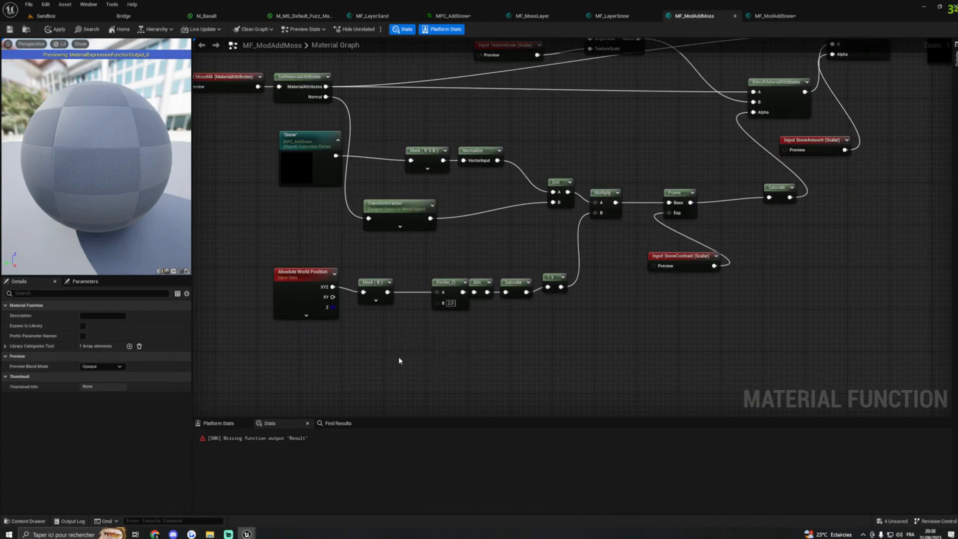
# Add a scalar function input named MossHeight and connect it to Divide's B input.
pyautogui.rightClick(402, 336)
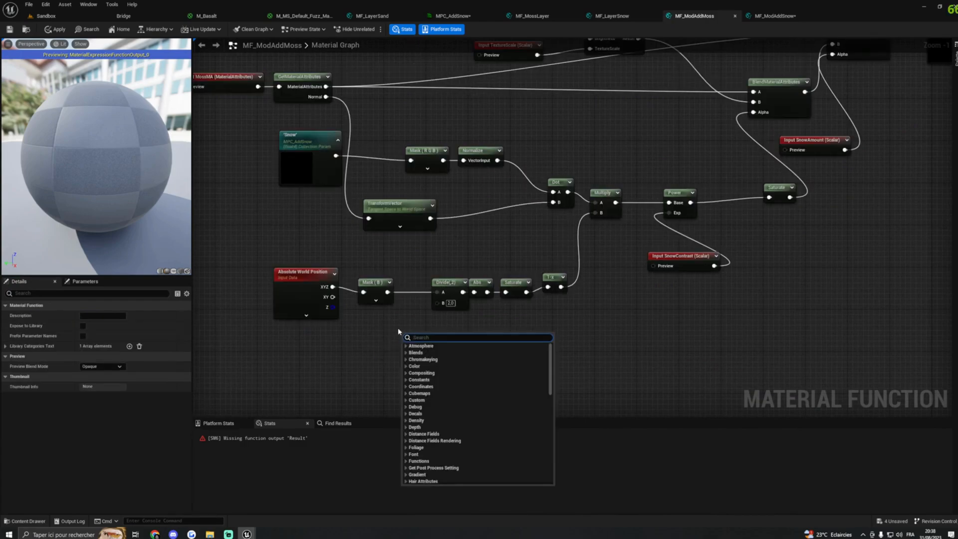
pyautogui.write('functi')
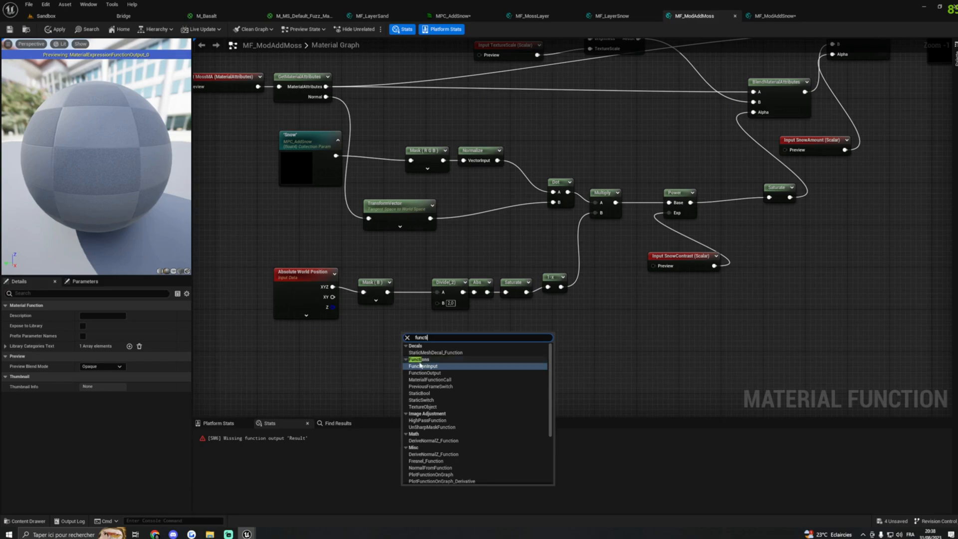
pyautogui.click(421, 366)
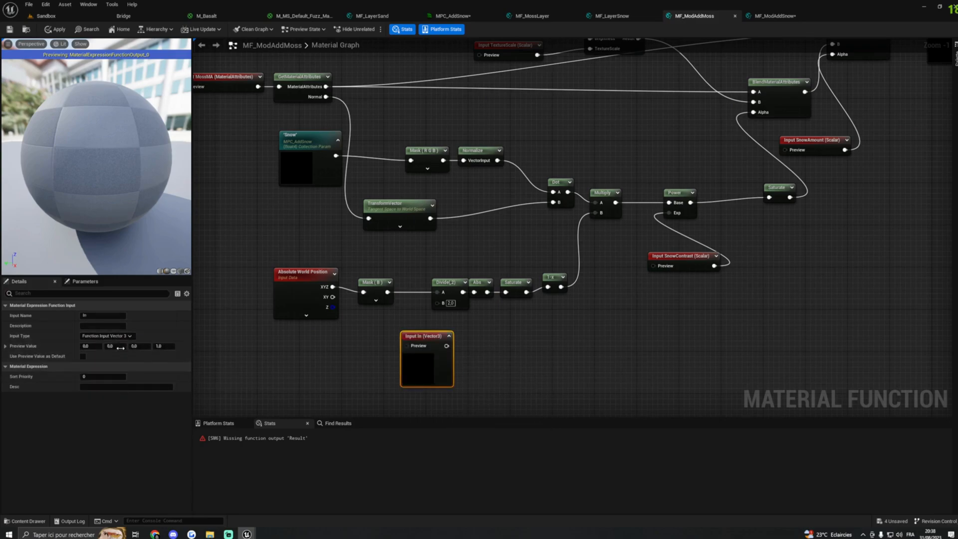
pyautogui.click(120, 348)
pyautogui.moveTo(92, 316); pyautogui.dragTo(72, 317)
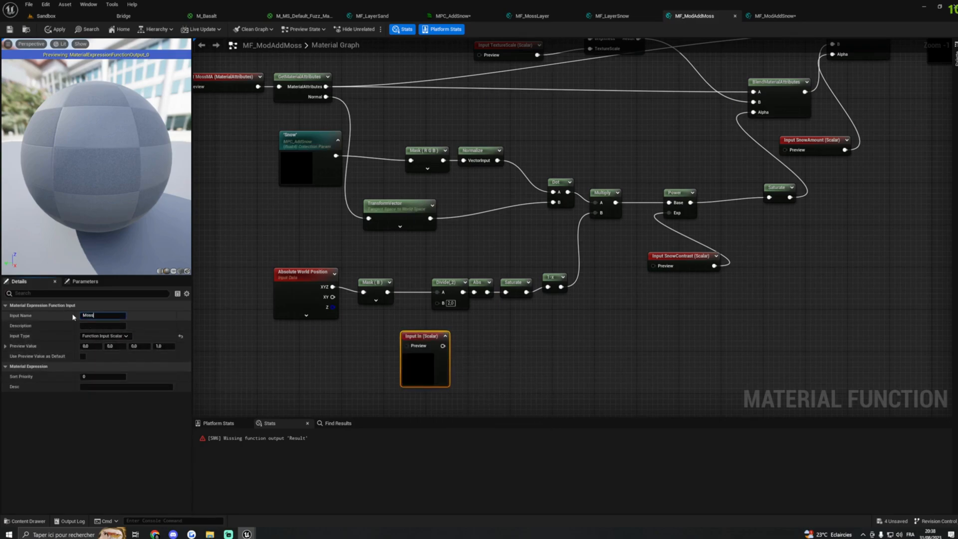
pyautogui.press('Return')
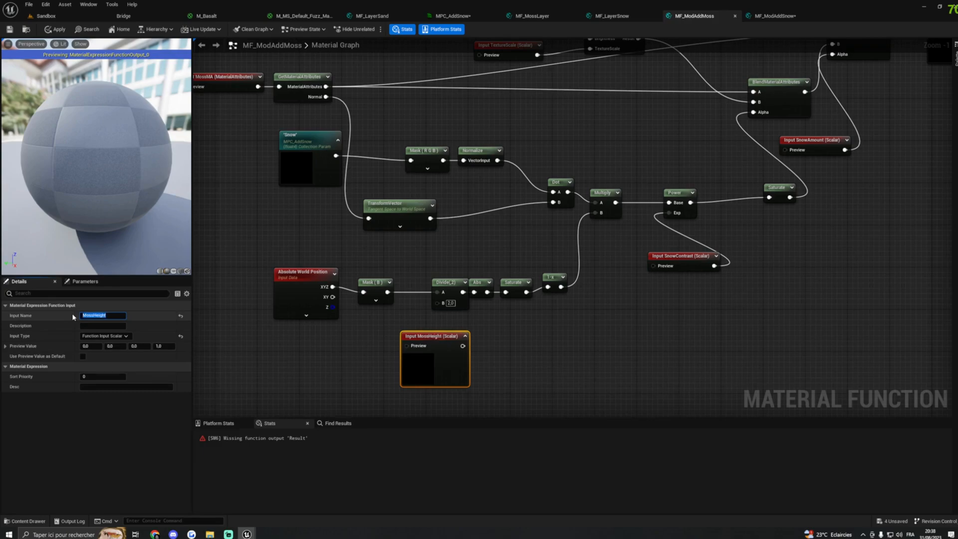
pyautogui.moveTo(464, 339); pyautogui.dragTo(438, 303)
pyautogui.click(426, 325)
# Rename the SnowContrast function input to MossContrast.
pyautogui.moveTo(641, 294); pyautogui.dragTo(486, 324, button='right')
pyautogui.click(532, 285)
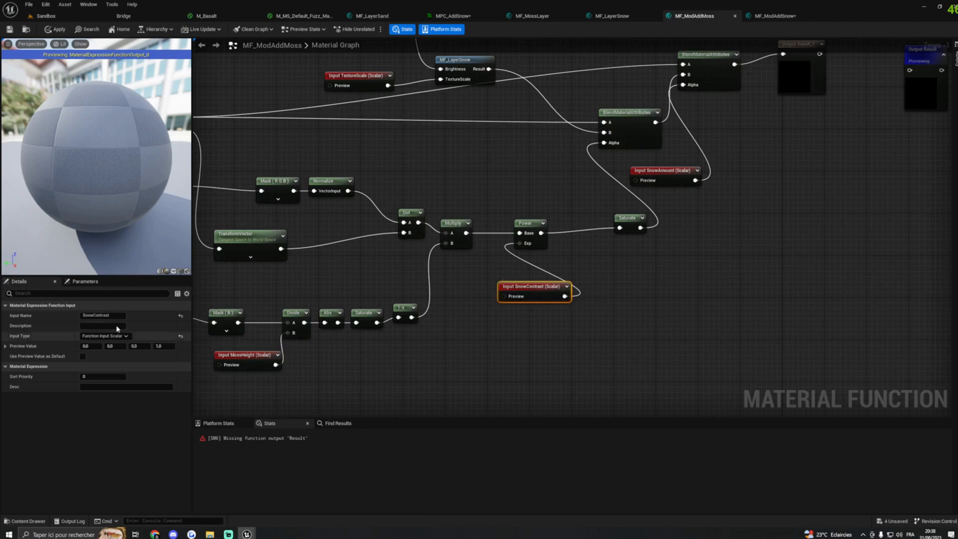
pyautogui.moveTo(94, 316); pyautogui.dragTo(33, 316)
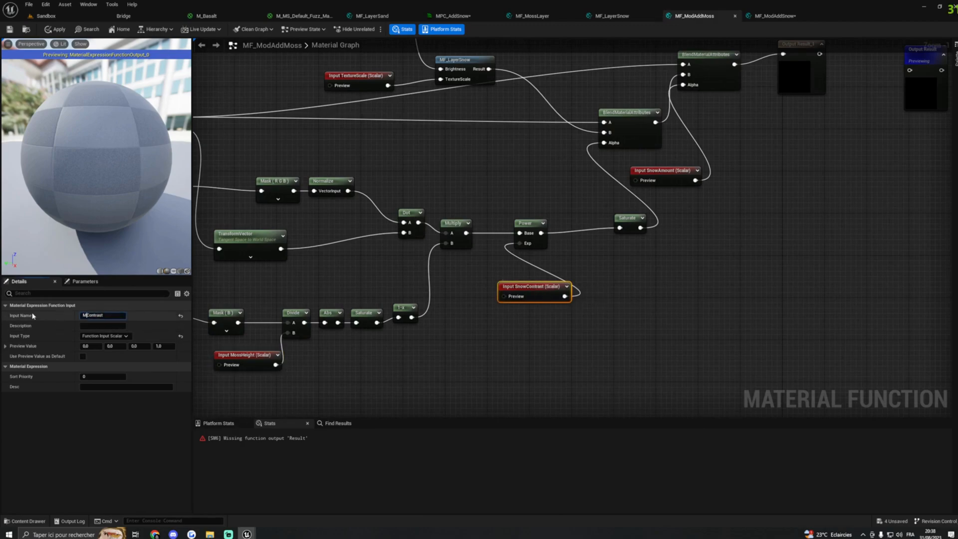
# Rename the SnowAmount function input to MossAmount.
pyautogui.moveTo(697, 234); pyautogui.dragTo(502, 342, button='right')
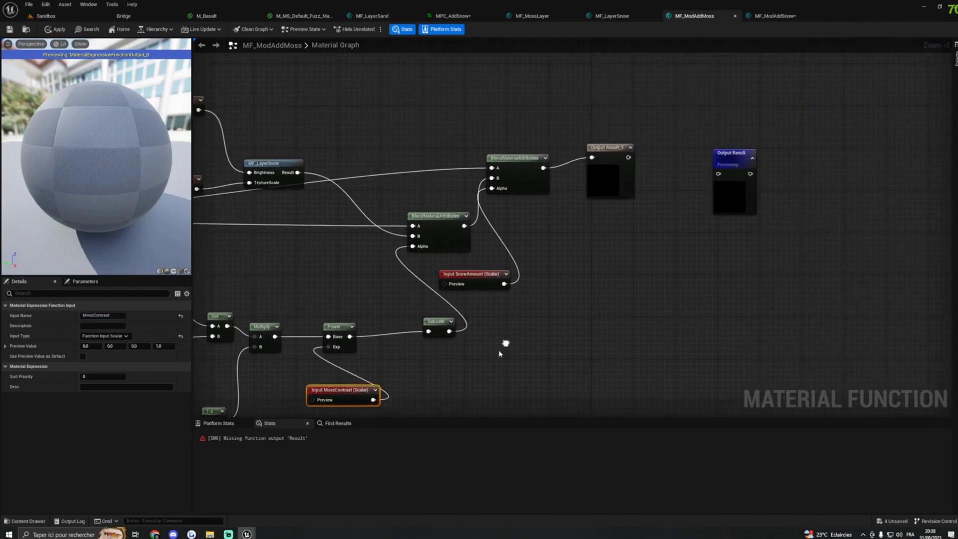
pyautogui.click(469, 279)
pyautogui.moveTo(94, 315); pyautogui.dragTo(14, 320)
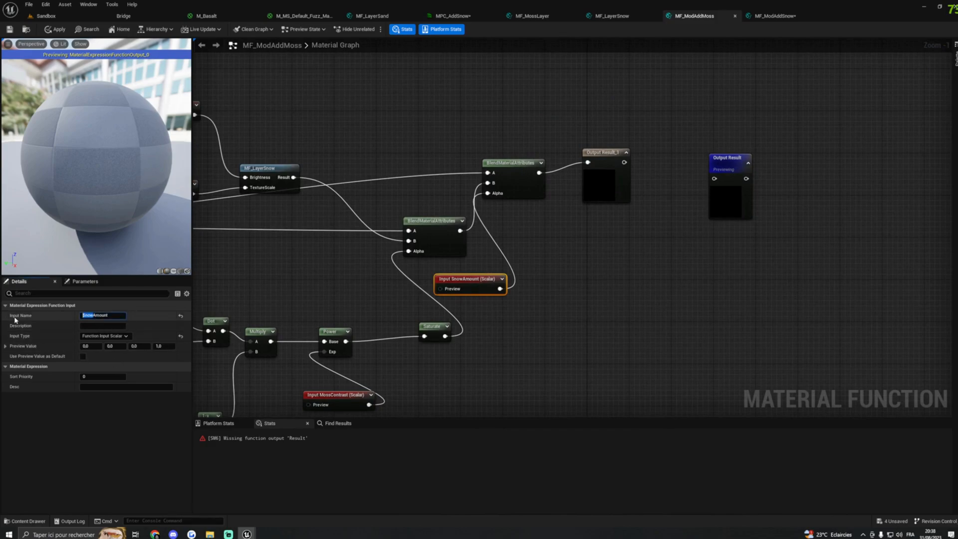
pyautogui.write('Moss')
pyautogui.press('Return')
# Delete the duplicate Result_1 output and connect the final BlendMaterialAttributes node to the remaining Output Result node.
pyautogui.moveTo(585, 198); pyautogui.dragTo(551, 314, button='right')
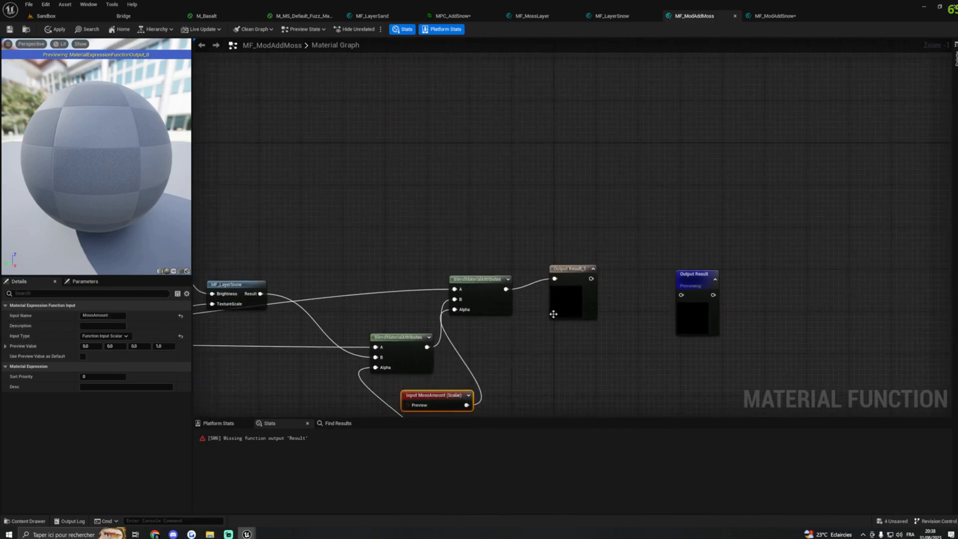
pyautogui.click(568, 270)
pyautogui.press('Delete')
pyautogui.click(544, 287)
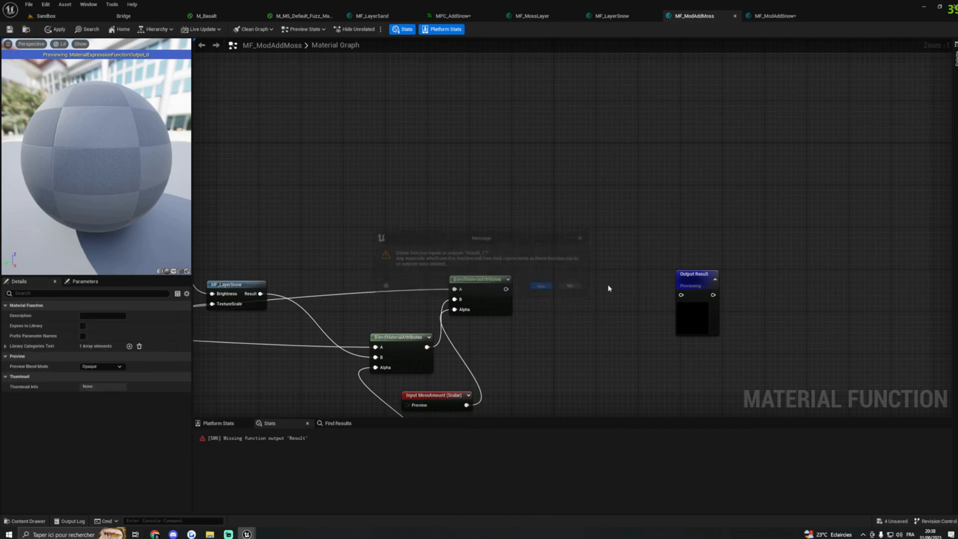
pyautogui.moveTo(694, 274); pyautogui.dragTo(534, 291)
pyautogui.moveTo(551, 274); pyautogui.dragTo(565, 296)
# Delete the MF_LayerSnow function call from the moss graph.
pyautogui.moveTo(405, 307); pyautogui.dragTo(623, 251, button='right')
pyautogui.scroll(-2, 479, 298)
pyautogui.scroll(1, 566, 267)
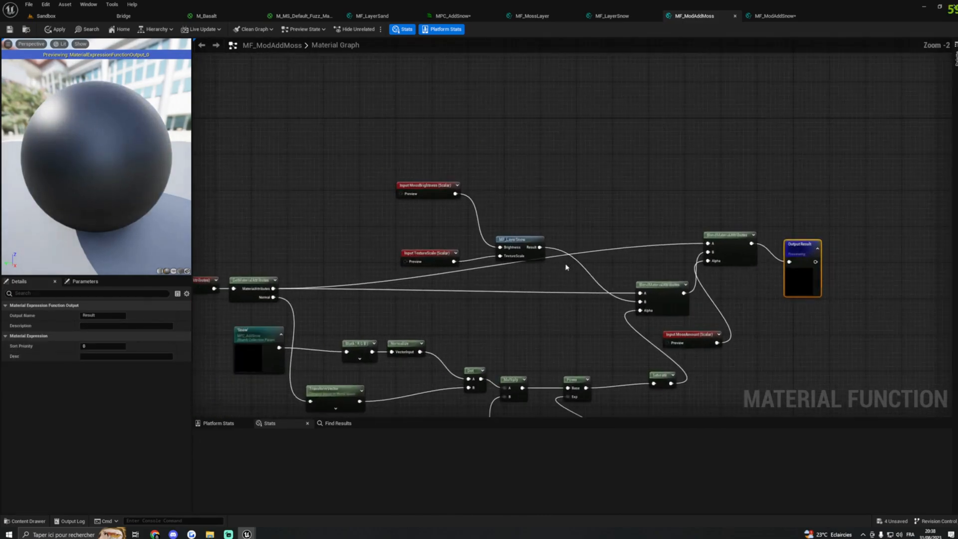
pyautogui.click(510, 239)
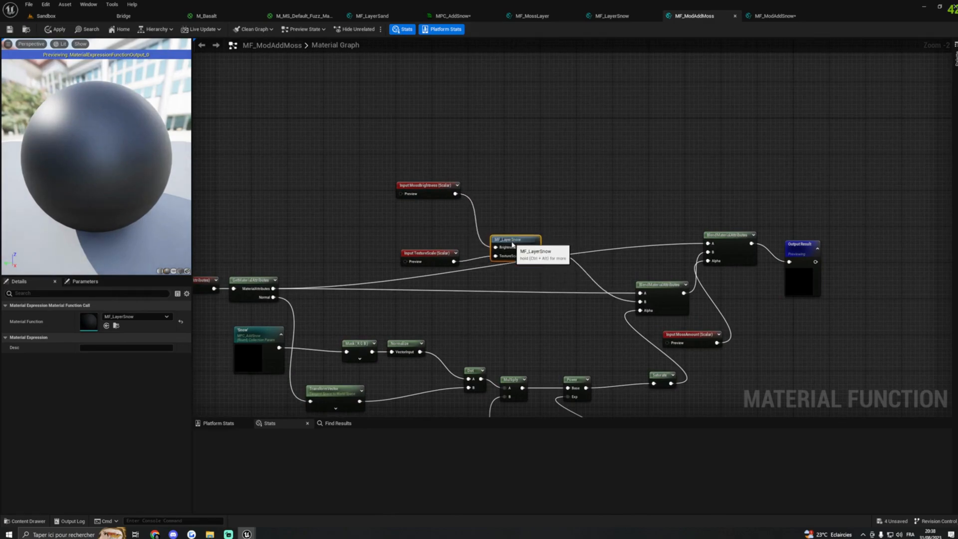
pyautogui.press('Delete')
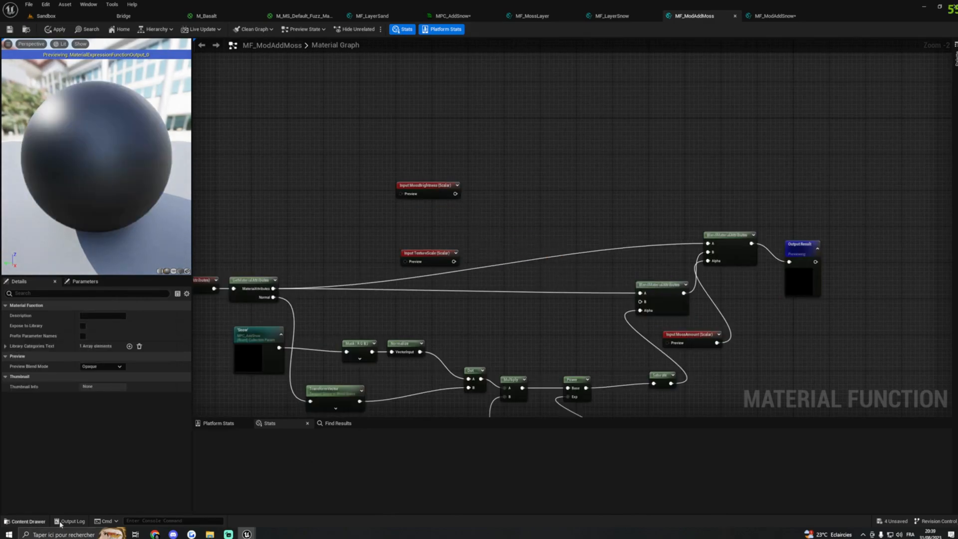
# Add the MF_MossLayer function, feed it MossBrightness and TextureScale, and connect its Result to the lower BlendMaterialAttributes B input.
pyautogui.hotkey('ctrl', 'space')
pyautogui.moveTo(499, 402); pyautogui.dragTo(507, 222)
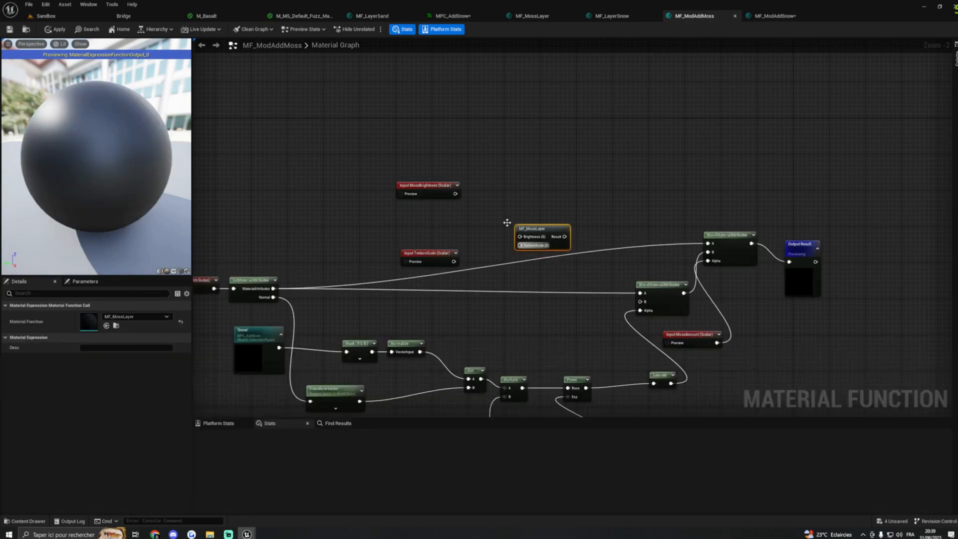
pyautogui.moveTo(455, 193); pyautogui.dragTo(495, 220)
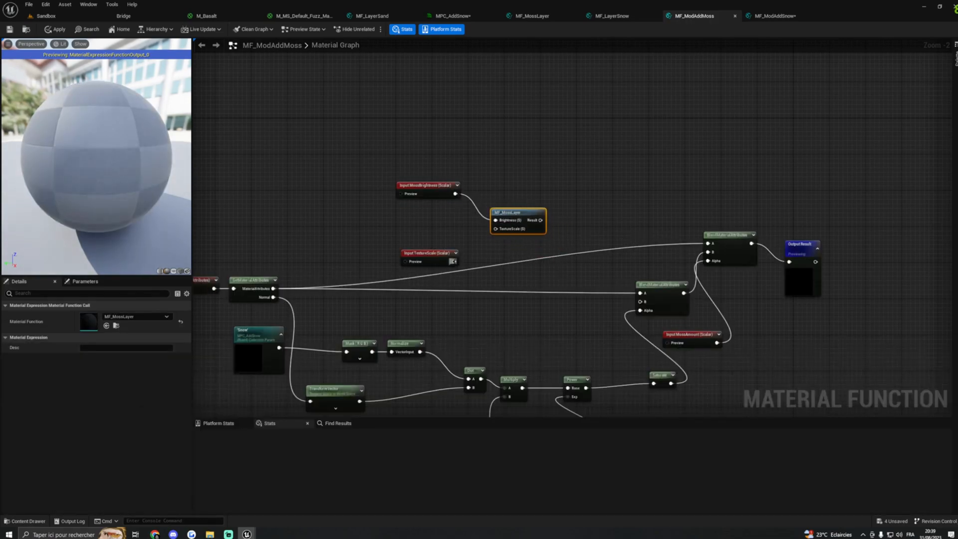
pyautogui.moveTo(453, 261); pyautogui.dragTo(643, 294)
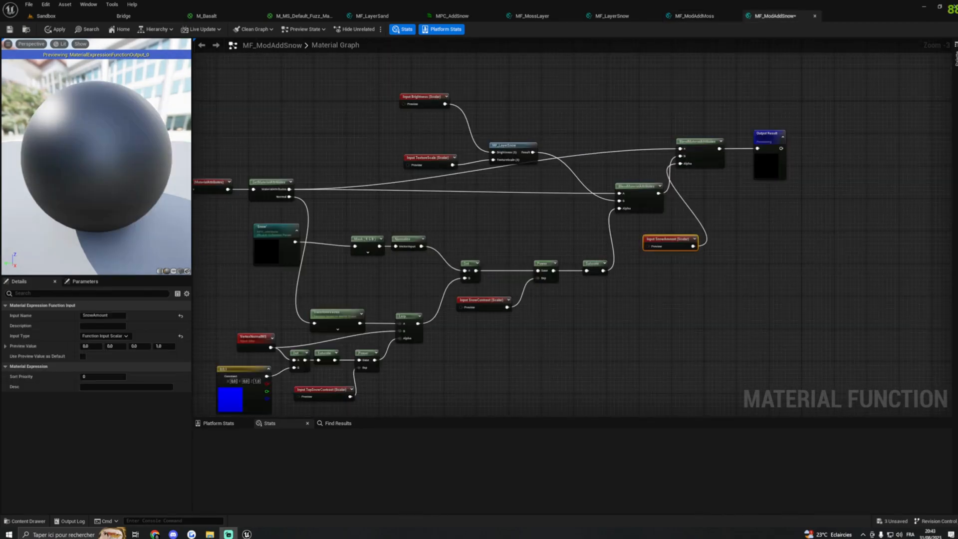
# In MF_ModAddMoss, delete the final BlendMaterialAttributes node and the MossAmount function input.
pyautogui.moveTo(775, 290); pyautogui.dragTo(800, 282, button='right')
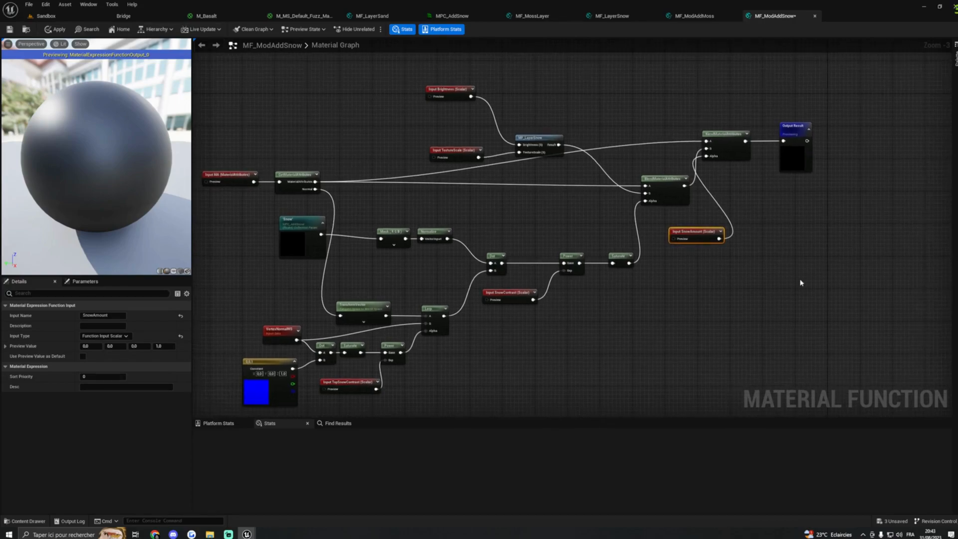
pyautogui.click(703, 16)
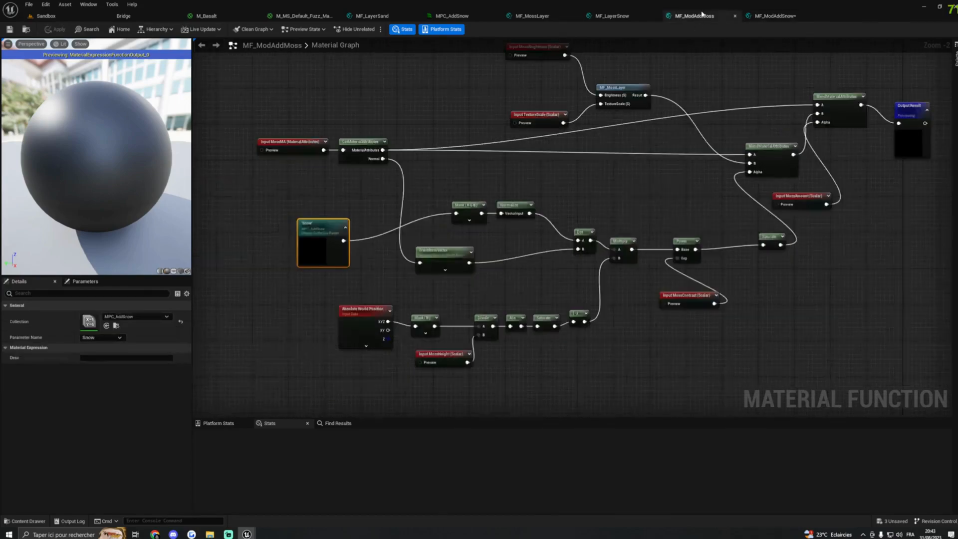
pyautogui.moveTo(650, 148); pyautogui.dragTo(546, 144, button='right')
pyautogui.moveTo(714, 186); pyautogui.dragTo(598, 236, button='right')
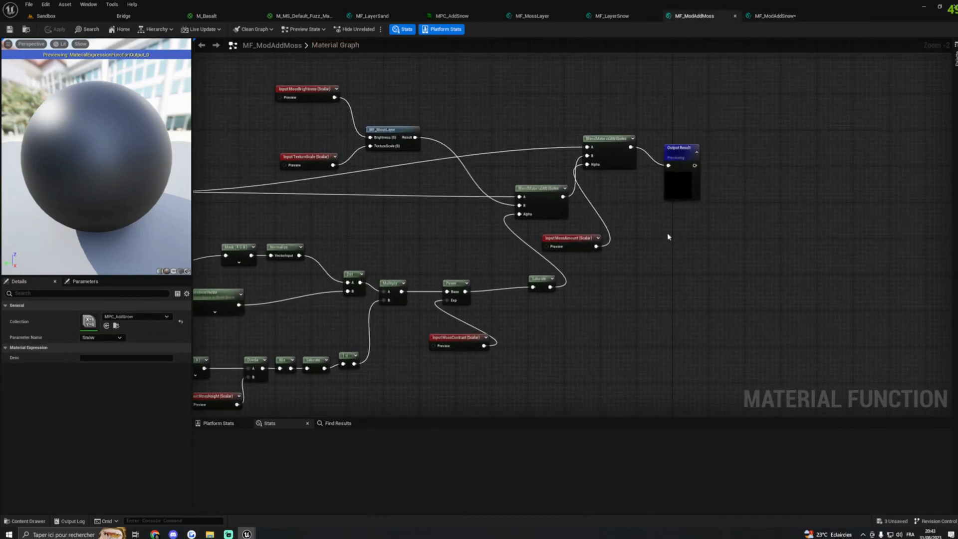
pyautogui.moveTo(679, 145); pyautogui.dragTo(751, 149)
pyautogui.moveTo(622, 143); pyautogui.dragTo(680, 165)
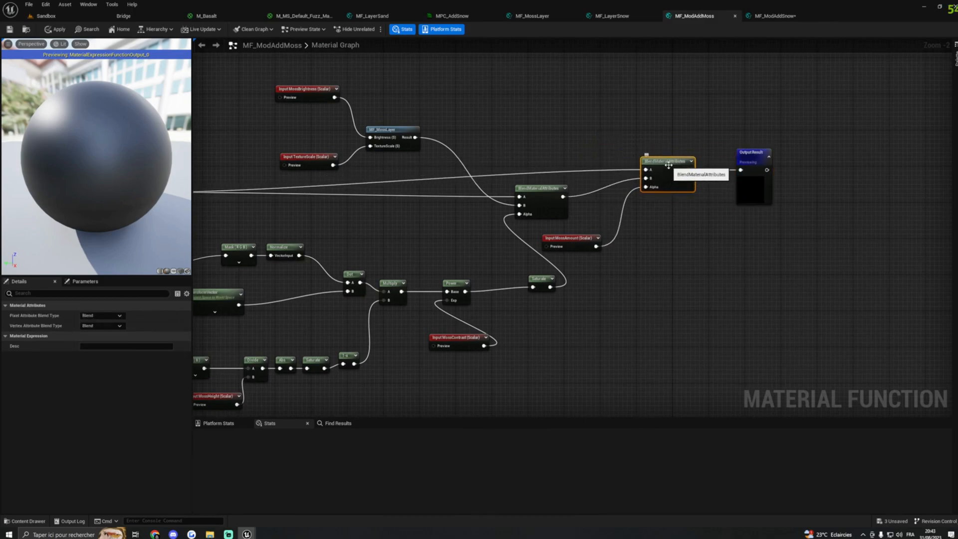
pyautogui.press('Delete')
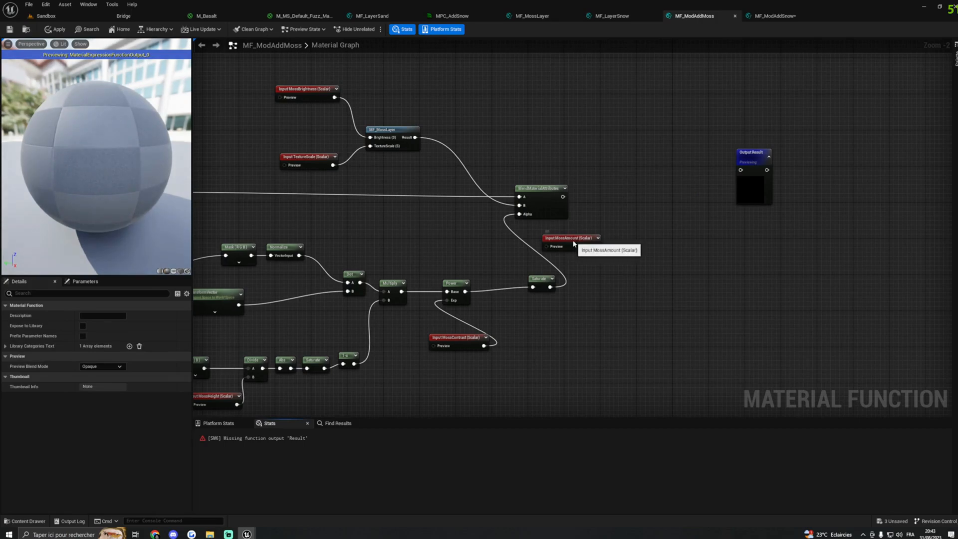
pyautogui.click(572, 238)
pyautogui.press('Delete')
pyautogui.click(542, 288)
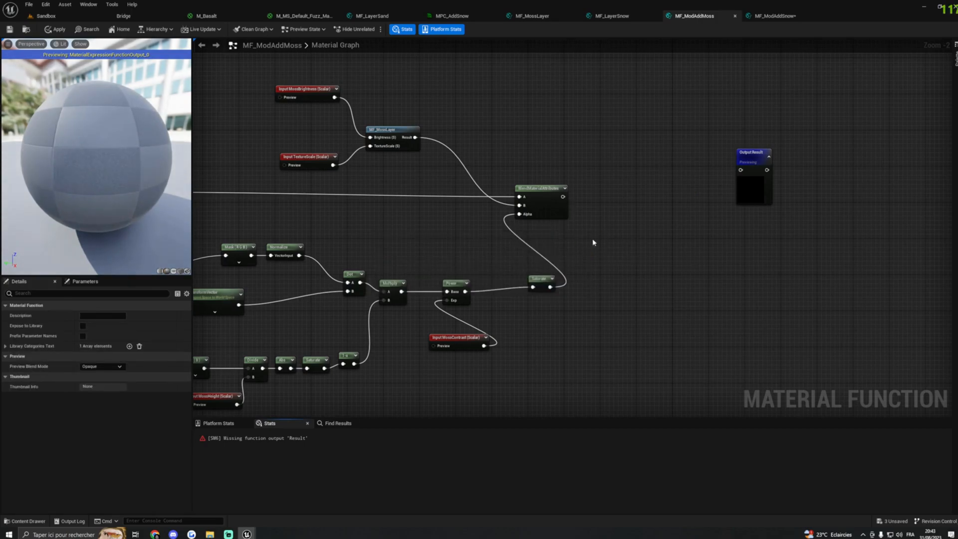
# Move the Output Result node beside the remaining BlendMaterialAttributes node and connect the blend to it.
pyautogui.moveTo(763, 157); pyautogui.dragTo(623, 193)
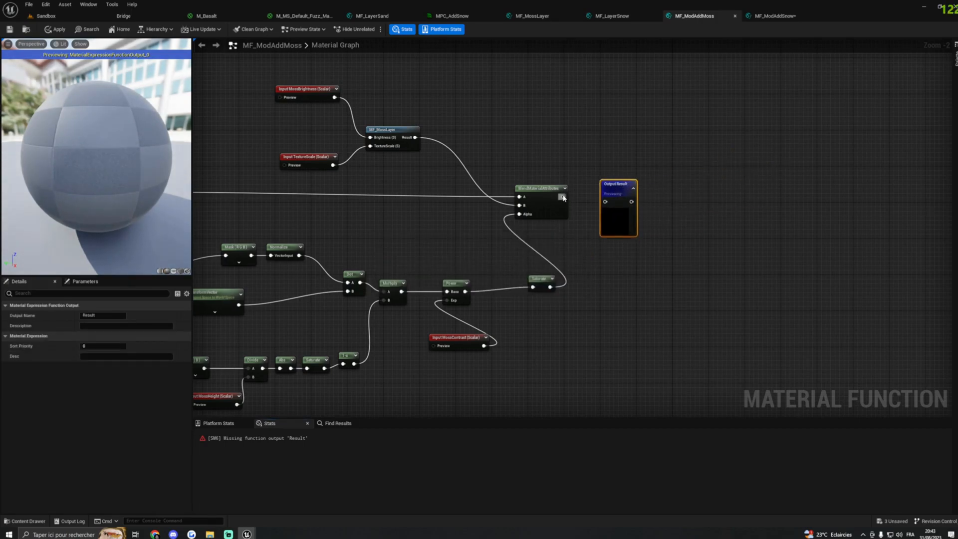
pyautogui.moveTo(562, 197); pyautogui.dragTo(607, 203)
pyautogui.moveTo(616, 189)
pyautogui.mouseDown()
pyautogui.moveTo(620, 181)
pyautogui.moveTo(625, 190)
pyautogui.mouseUp()
# Reposition the Snow collection parameter node and open the MPC_AddSnow parameter collection.
pyautogui.moveTo(532, 207); pyautogui.dragTo(708, 210, button='right')
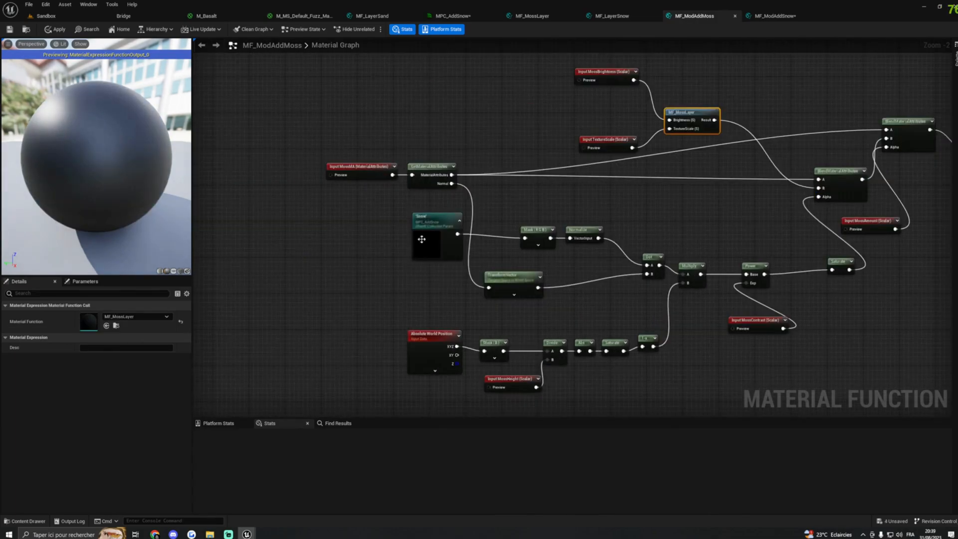
pyautogui.click(387, 255)
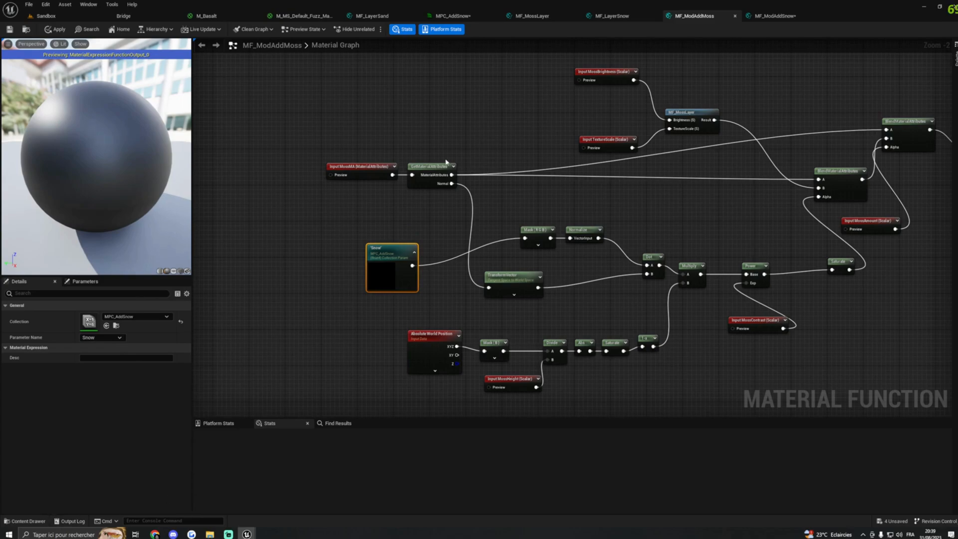
pyautogui.click(24, 521)
pyautogui.doubleClick(548, 425)
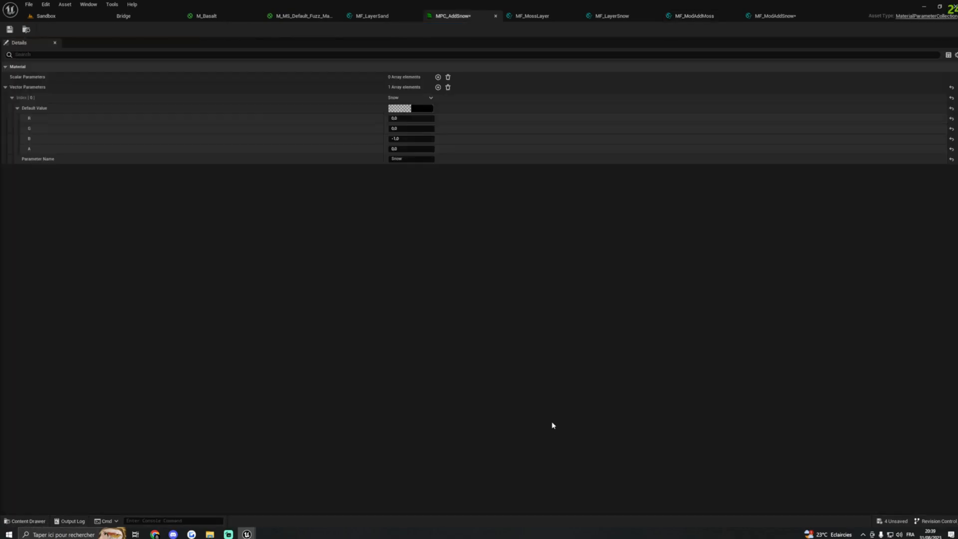
# Add a second vector parameter to the collection and name it MossDirection.
pyautogui.click(12, 98)
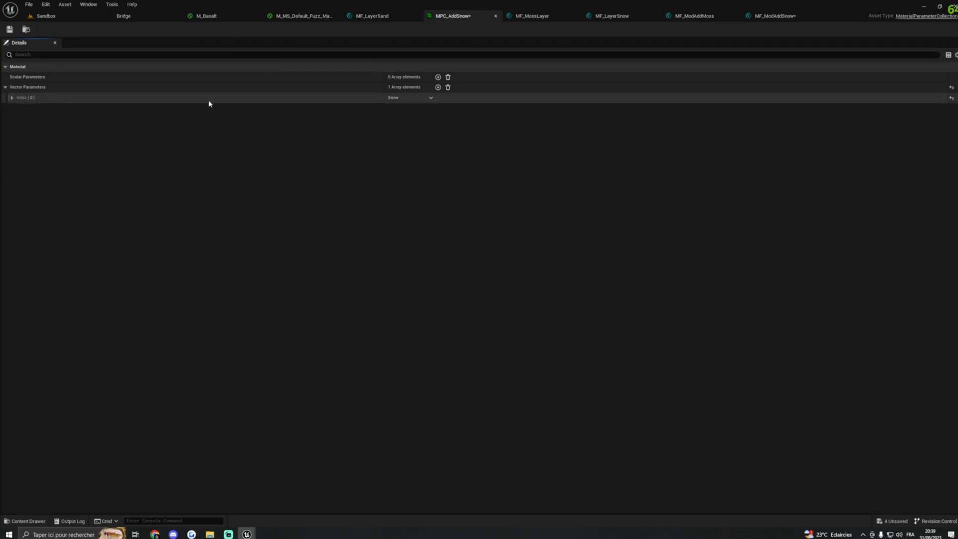
pyautogui.click(438, 88)
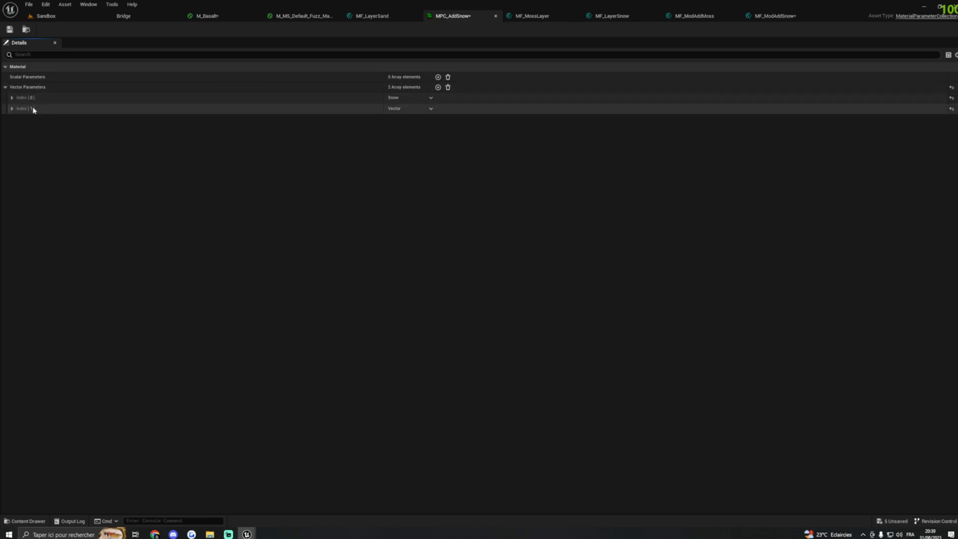
pyautogui.click(12, 109)
pyautogui.click(394, 129)
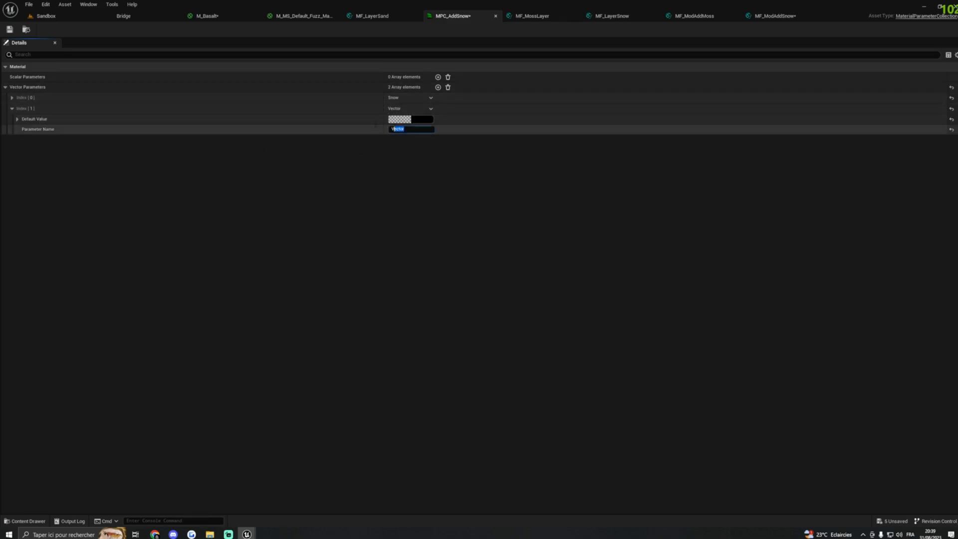
pyautogui.write('MossDirection')
pyautogui.press('Return')
# Set the B component of MossDirection's default value to 1.0.
pyautogui.click(17, 120)
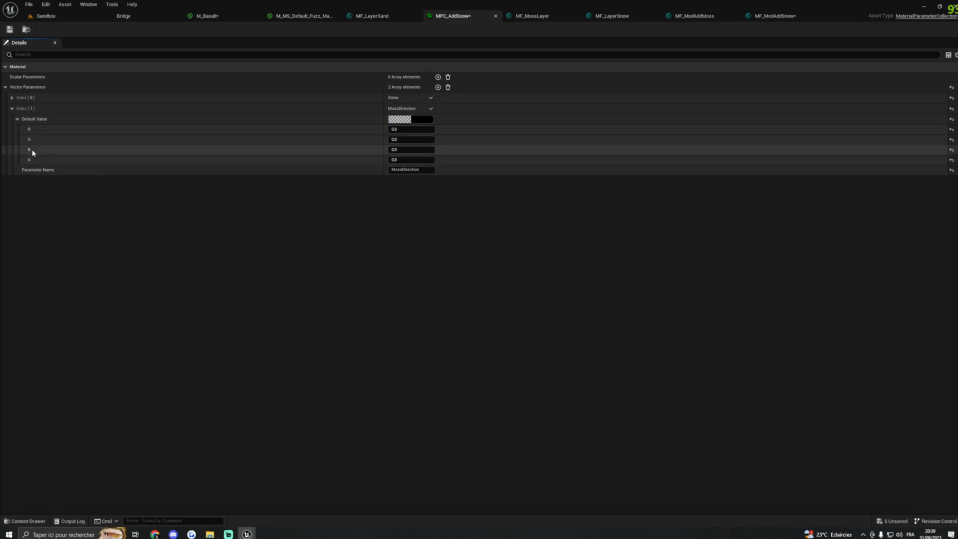
pyautogui.click(394, 150)
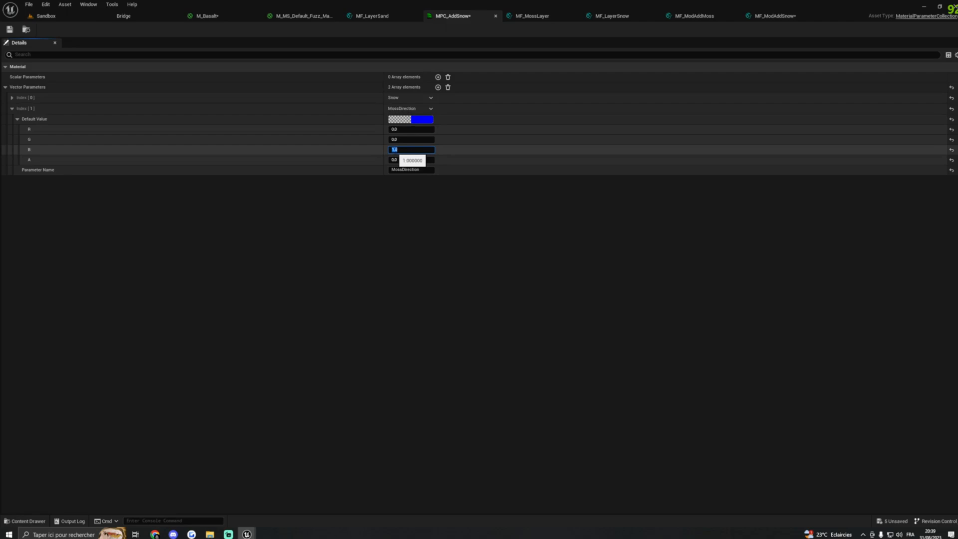
# Return to the M_Basalt material graph by way of the Sandbox level.
pyautogui.click(64, 14)
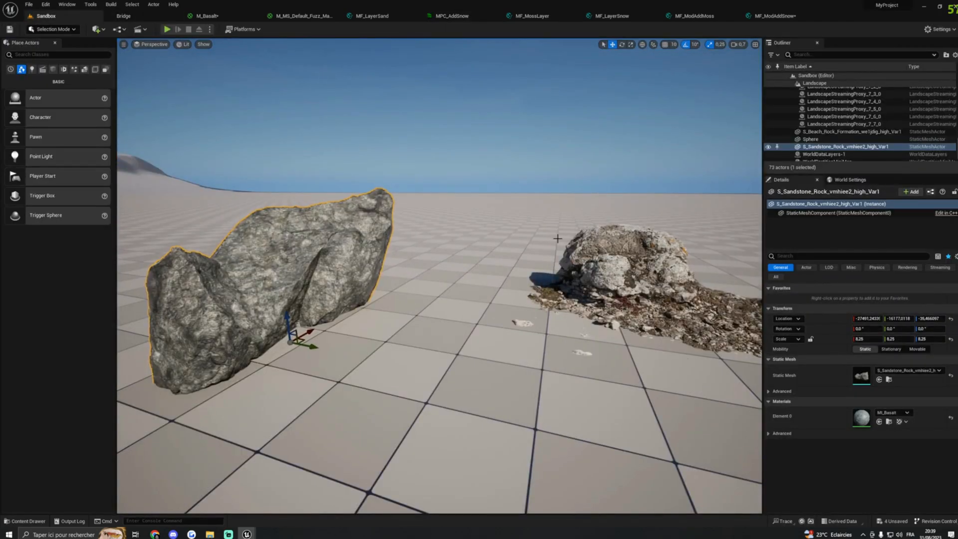
pyautogui.click(189, 19)
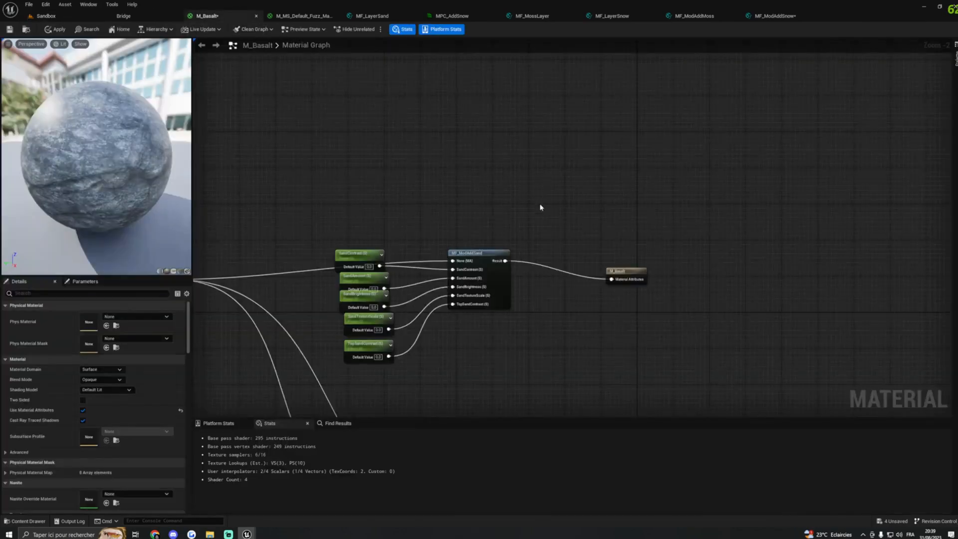
# Move the MF_ModAddSand node and its five sand parameters down beside the UseAddSnow switch in the M_Basalt graph.
pyautogui.scroll(-6, 540, 202)
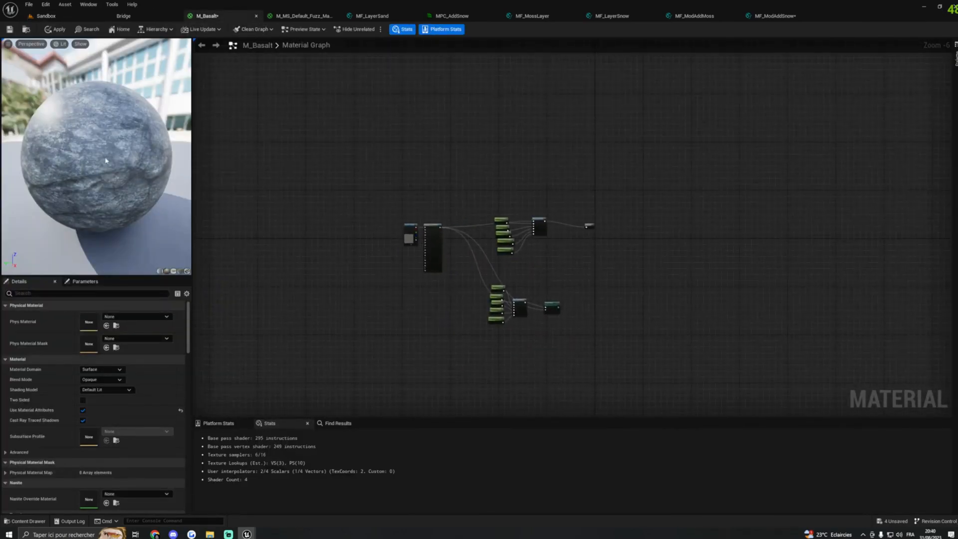
pyautogui.moveTo(559, 210); pyautogui.dragTo(440, 211, button='right')
pyautogui.scroll(6, 455, 251)
pyautogui.moveTo(443, 294); pyautogui.dragTo(423, 198, button='right')
pyautogui.scroll(-2, 423, 200)
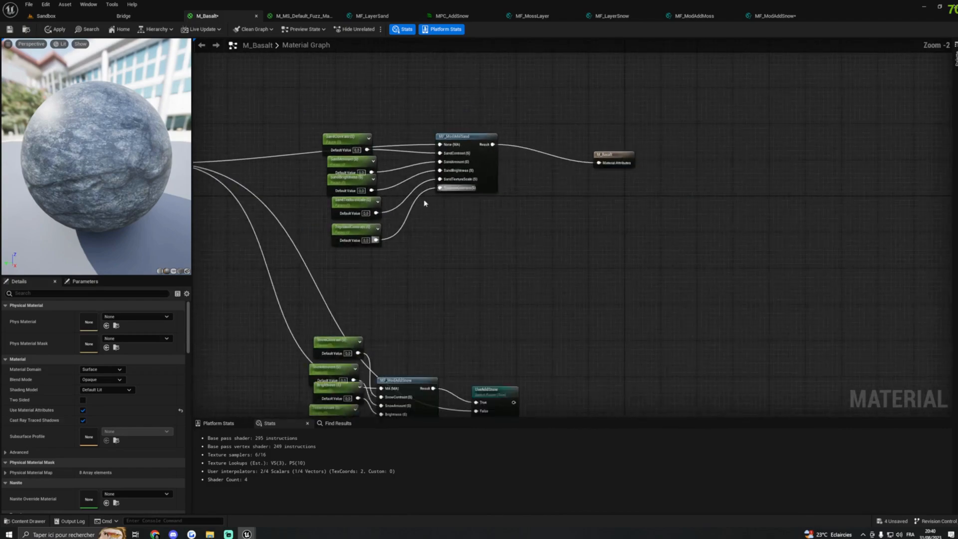
pyautogui.moveTo(462, 136)
pyautogui.mouseDown()
pyautogui.moveTo(507, 193)
pyautogui.moveTo(461, 132)
pyautogui.mouseUp()
pyautogui.moveTo(317, 115); pyautogui.dragTo(461, 247)
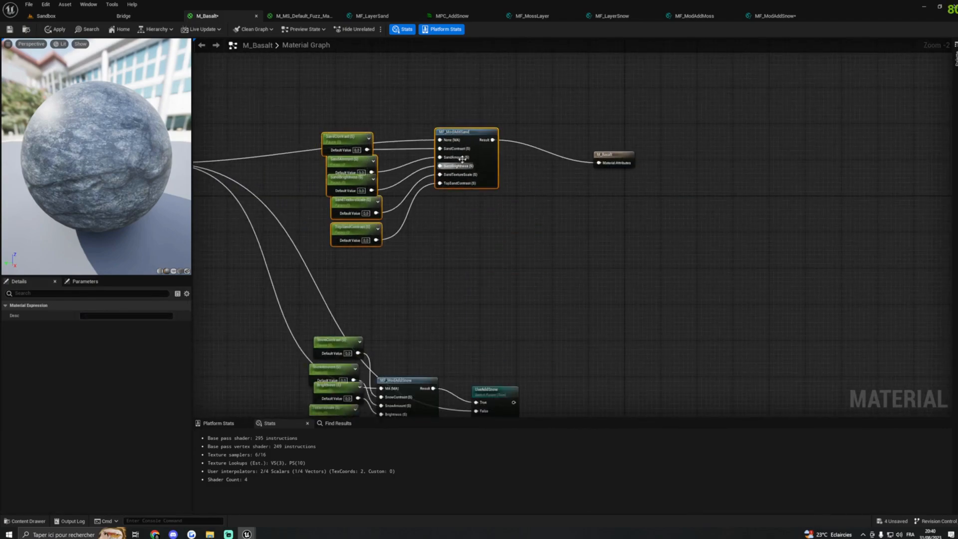
pyautogui.moveTo(459, 133); pyautogui.dragTo(674, 240)
# Disconnect MF_ModAddSand's material attributes input and its Result output from the rest of the graph.
pyautogui.moveTo(757, 202); pyautogui.dragTo(819, 305, button='right')
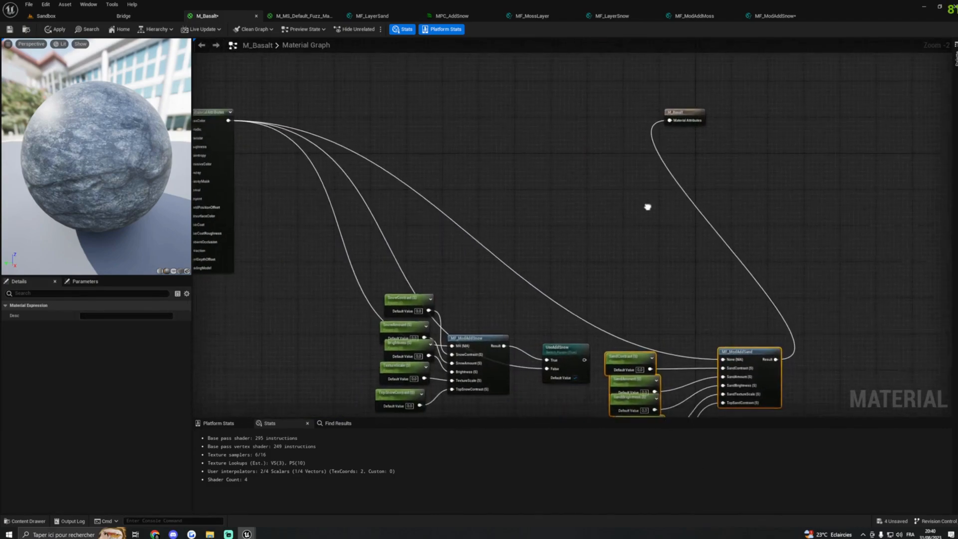
pyautogui.keyDown('alt'); pyautogui.click(716, 355); pyautogui.keyUp('alt')
pyautogui.keyDown('alt'); pyautogui.click(768, 356); pyautogui.keyUp('alt')
# Add the MF_ModAddMoss function to the M_Basalt graph and feed it from MakeMaterialAttributes.
pyautogui.moveTo(591, 206); pyautogui.dragTo(788, 319, button='right')
pyautogui.hotkey('ctrl', 'space')
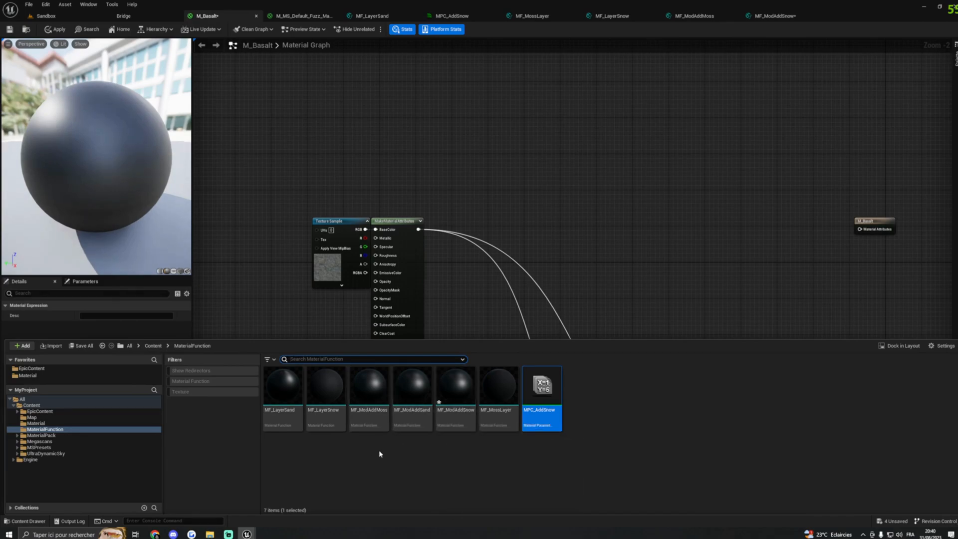
pyautogui.moveTo(354, 424); pyautogui.dragTo(555, 220)
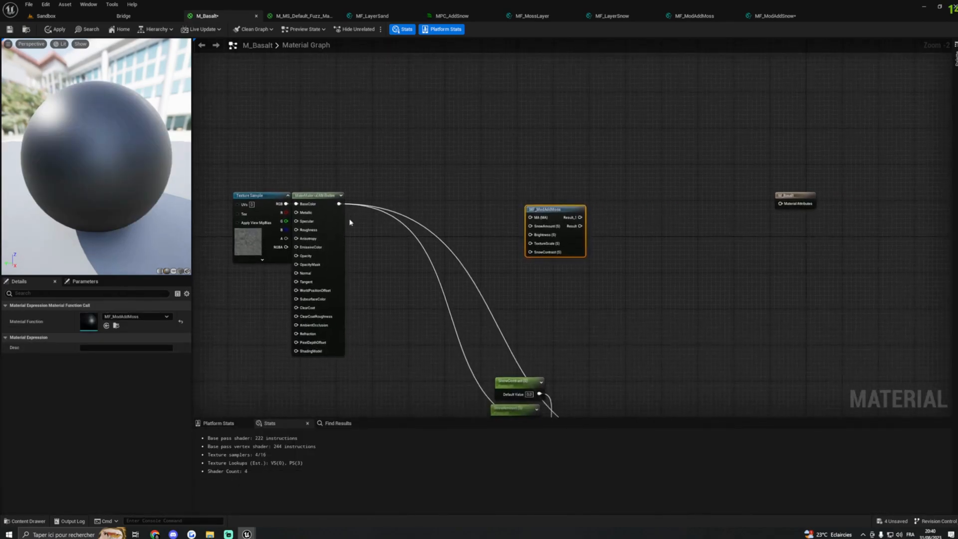
pyautogui.moveTo(339, 205); pyautogui.dragTo(506, 207)
pyautogui.moveTo(629, 217); pyautogui.dragTo(569, 218, button='right')
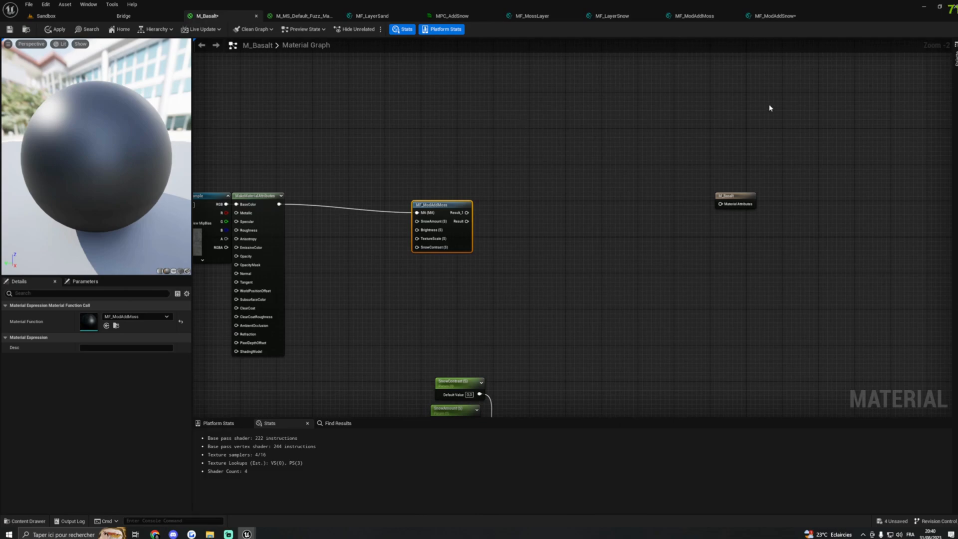
# Apply and save the edited MF_ModAddMoss material function.
pyautogui.click(693, 16)
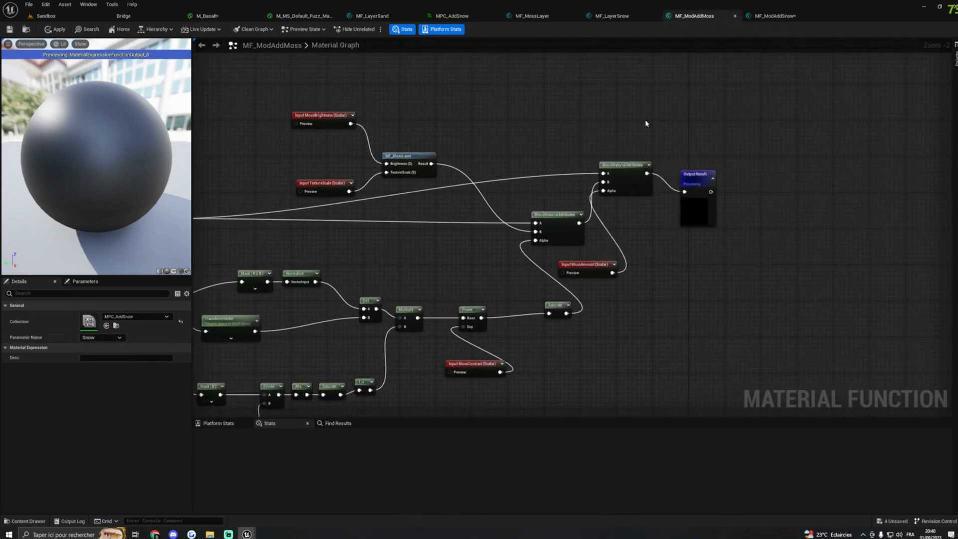
pyautogui.moveTo(645, 123); pyautogui.dragTo(625, 120, button='right')
pyautogui.press('Home')
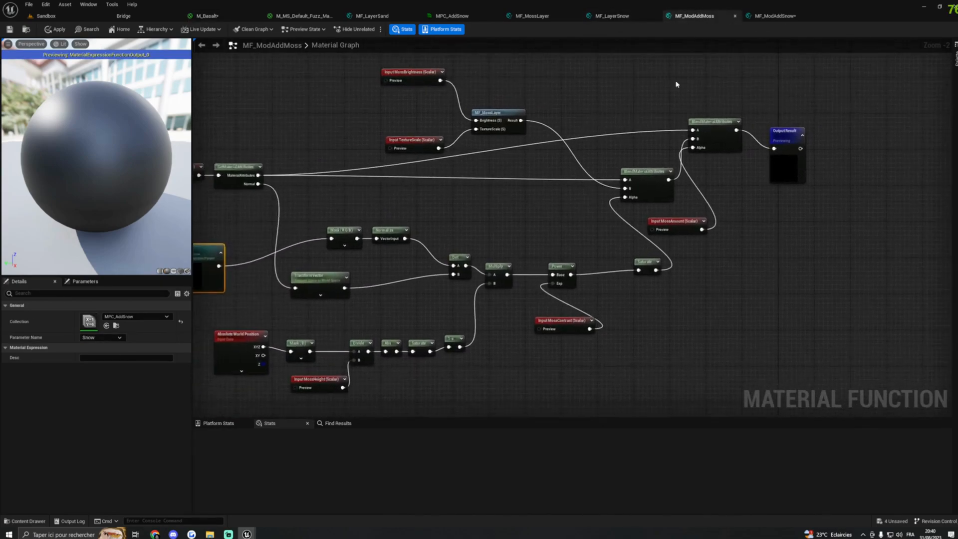
pyautogui.click(56, 29)
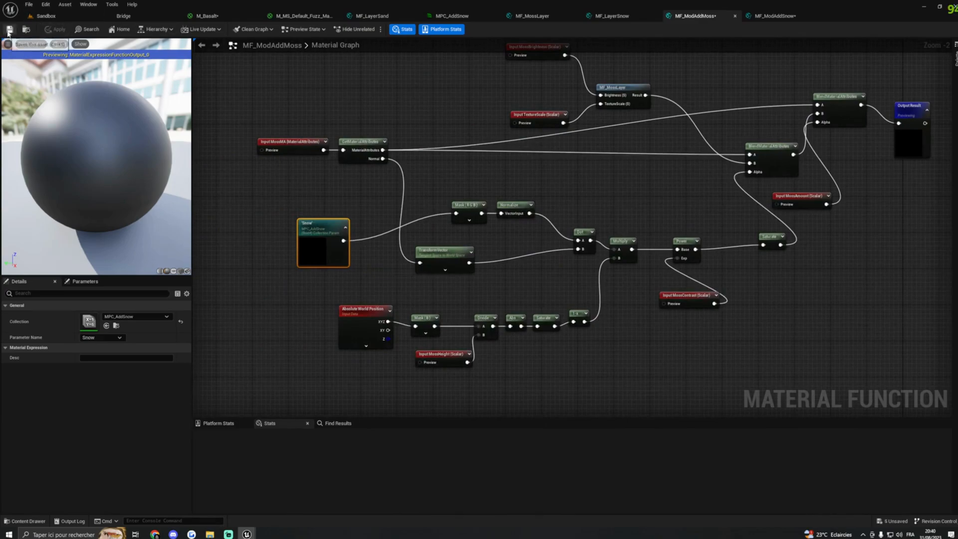
# Replace the outdated MF_ModAddMoss node in M_Basalt with a fresh instance of the function.
pyautogui.click(218, 16)
pyautogui.press('Delete')
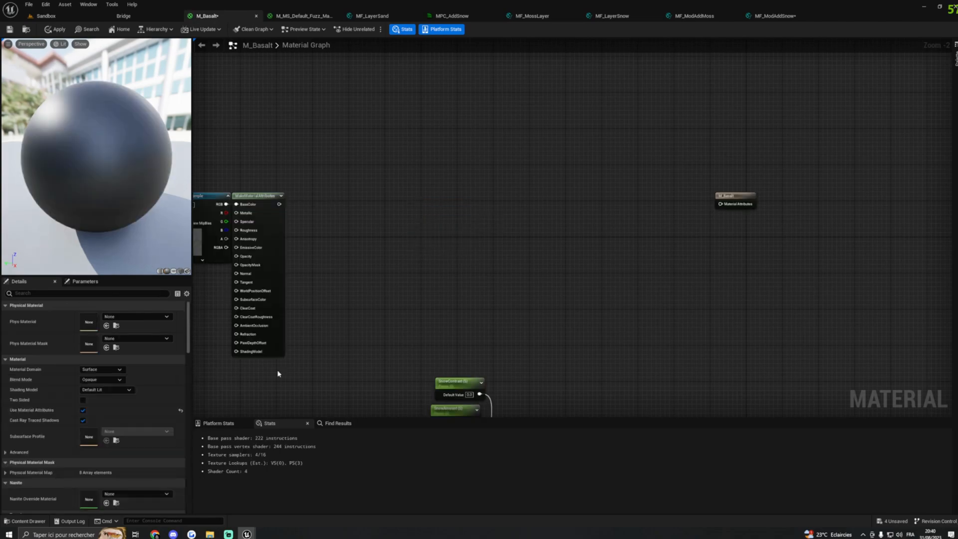
pyautogui.click(31, 521)
pyautogui.moveTo(367, 414); pyautogui.dragTo(413, 201)
# Wire MakeMaterialAttributes into MossMA and the moss Result into M_Basalt's Material Attributes, aligning the function node between them.
pyautogui.moveTo(278, 204); pyautogui.dragTo(626, 200)
pyautogui.moveTo(523, 229); pyautogui.dragTo(681, 220, button='right')
pyautogui.moveTo(572, 181); pyautogui.dragTo(581, 190)
pyautogui.moveTo(720, 219); pyautogui.dragTo(663, 223, button='right')
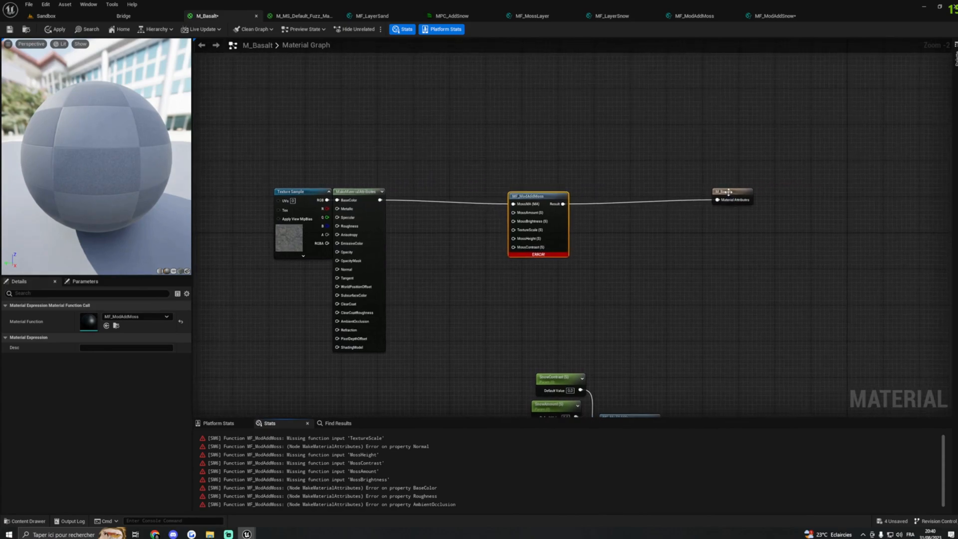
pyautogui.click(728, 193)
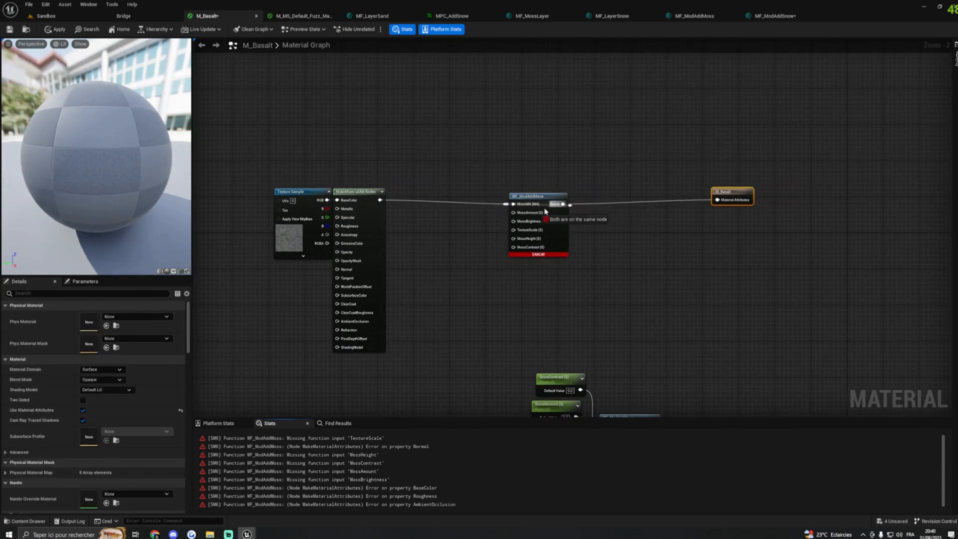
pyautogui.moveTo(521, 221); pyautogui.dragTo(591, 216)
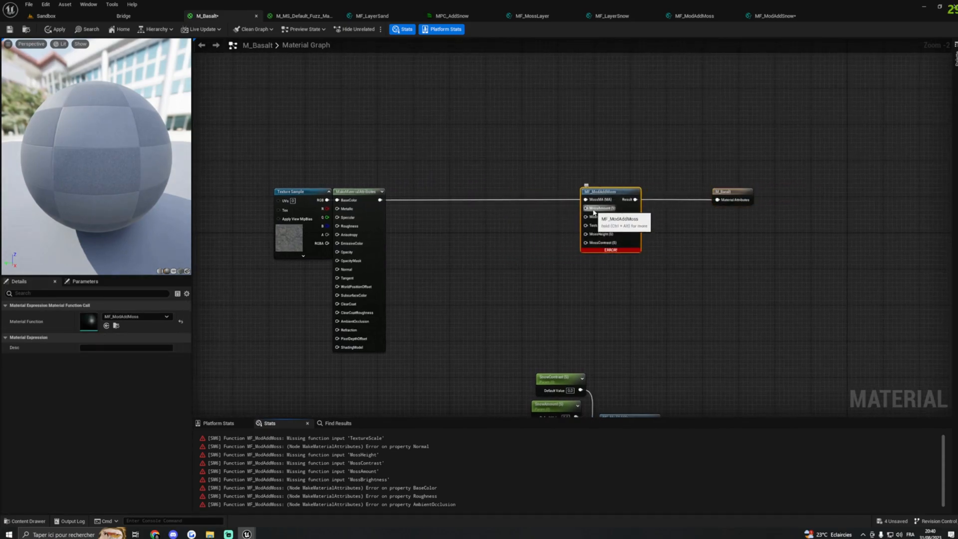
# Promote MF_ModAddMoss's MossAmount and MossBrightness inputs to parameters and stack their nodes beside the function.
pyautogui.rightClick(591, 208)
pyautogui.click(620, 257)
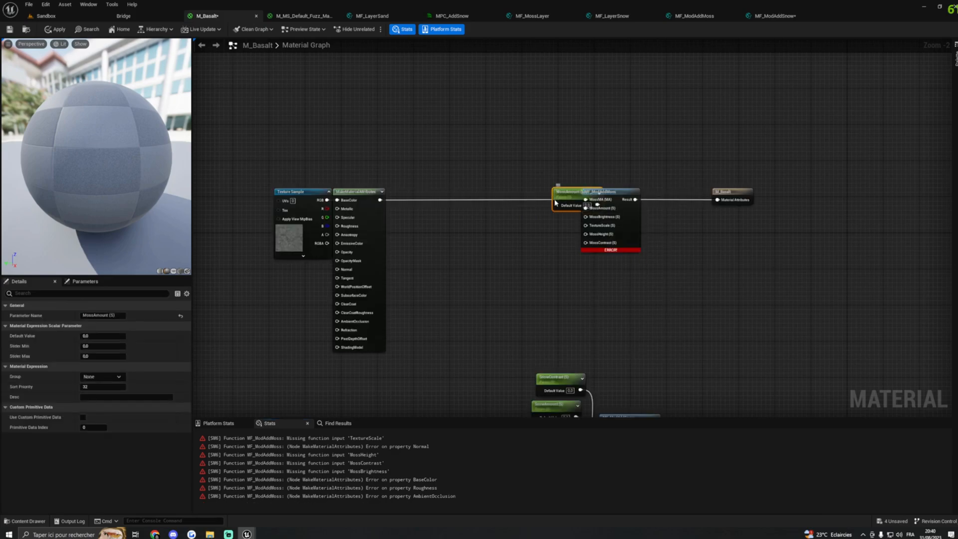
pyautogui.moveTo(573, 195); pyautogui.dragTo(535, 166)
pyautogui.rightClick(598, 218)
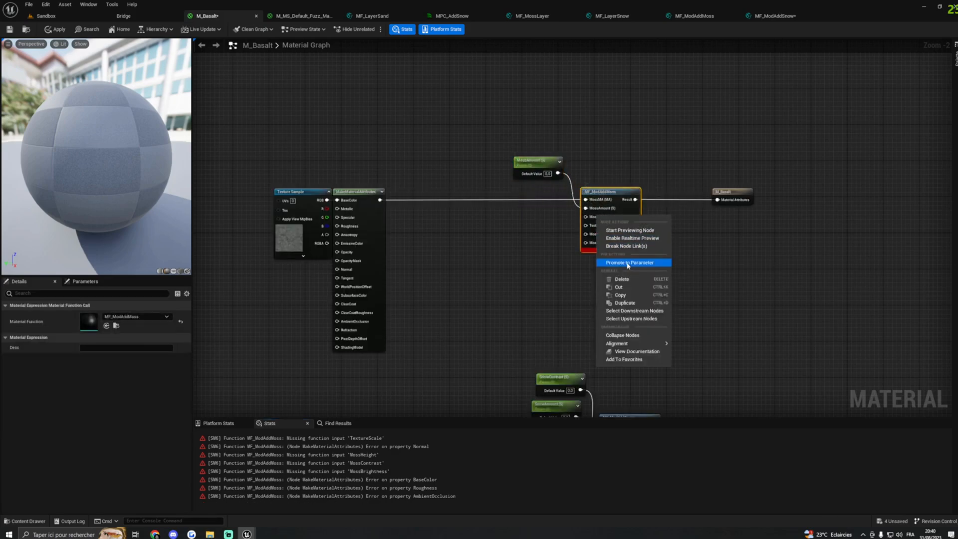
pyautogui.click(630, 263)
pyautogui.moveTo(555, 201); pyautogui.dragTo(516, 193)
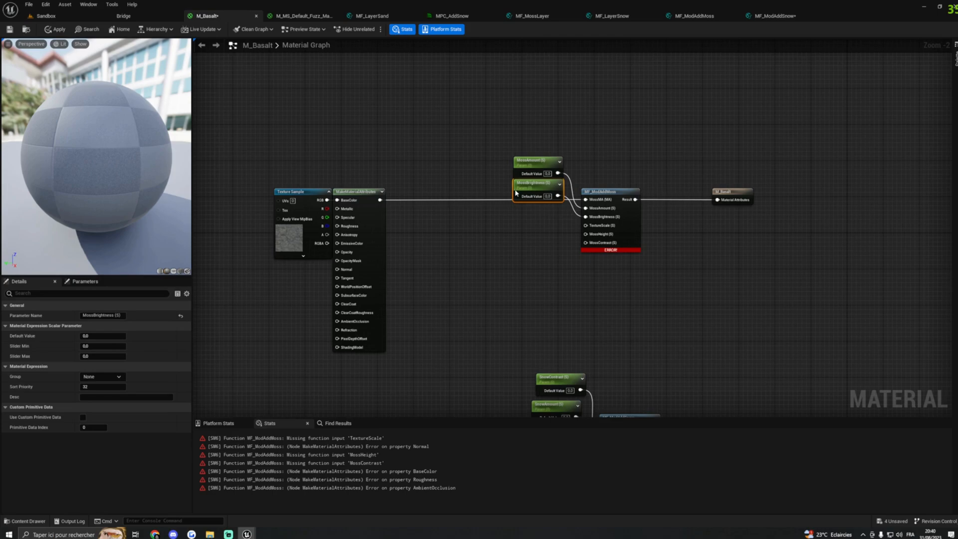
# Promote the TextureScale and MossHeight inputs to parameters and place their nodes below the MossBrightness parameter.
pyautogui.rightClick(593, 226)
pyautogui.click(617, 275)
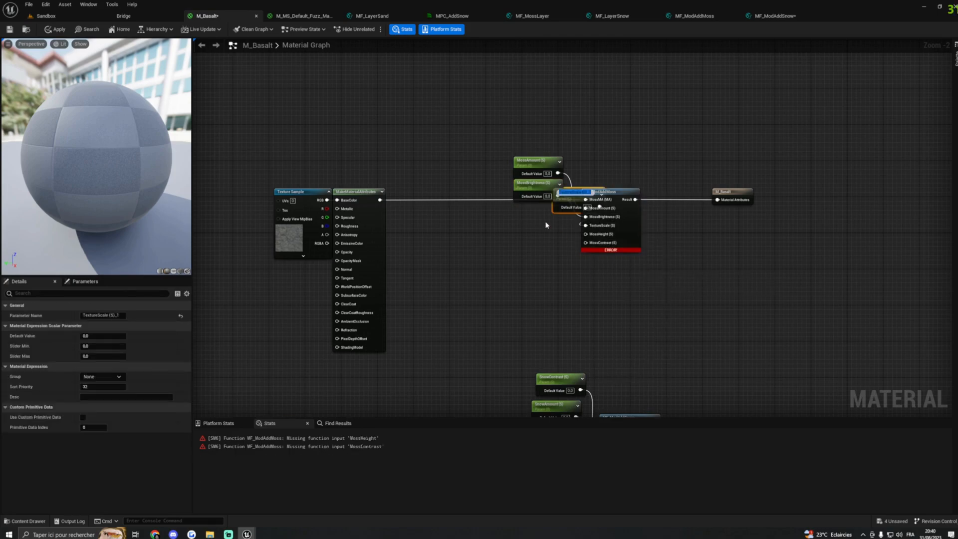
pyautogui.moveTo(553, 205); pyautogui.dragTo(516, 219)
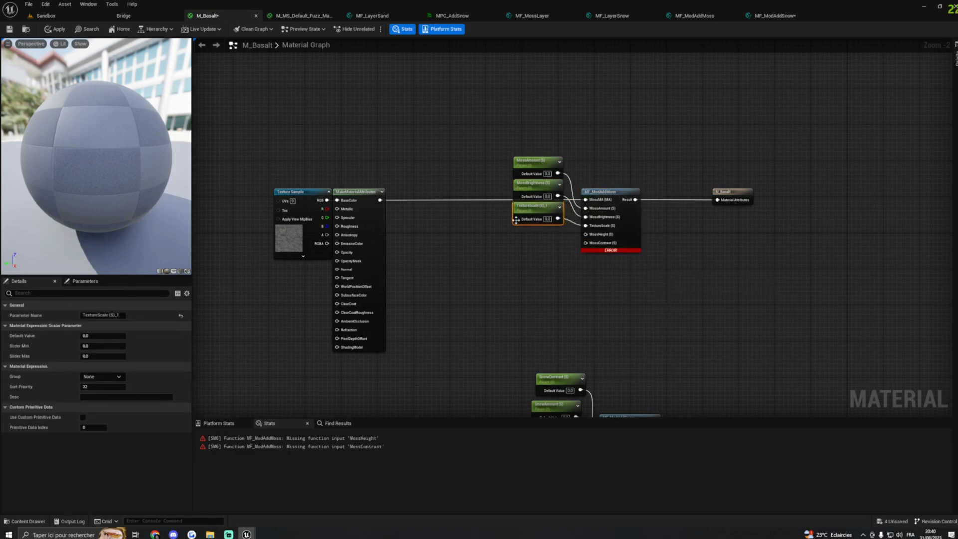
pyautogui.rightClick(602, 238)
pyautogui.click(599, 282)
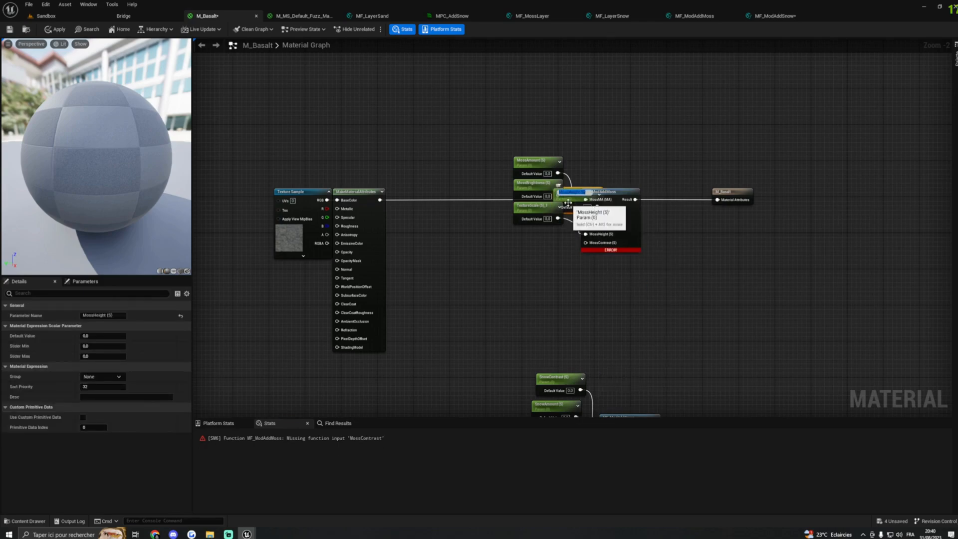
pyautogui.moveTo(568, 203); pyautogui.dragTo(519, 238)
# Promote the MossContrast input to a parameter below MossHeight, and apply and save the M_Basalt material.
pyautogui.rightClick(599, 245)
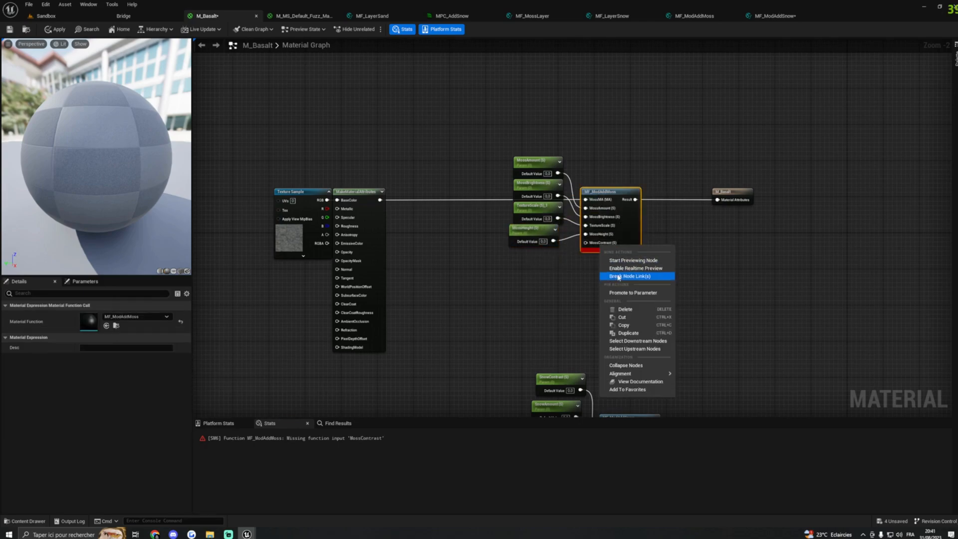
pyautogui.click(633, 292)
pyautogui.moveTo(573, 209); pyautogui.dragTo(531, 263)
pyautogui.click(56, 29)
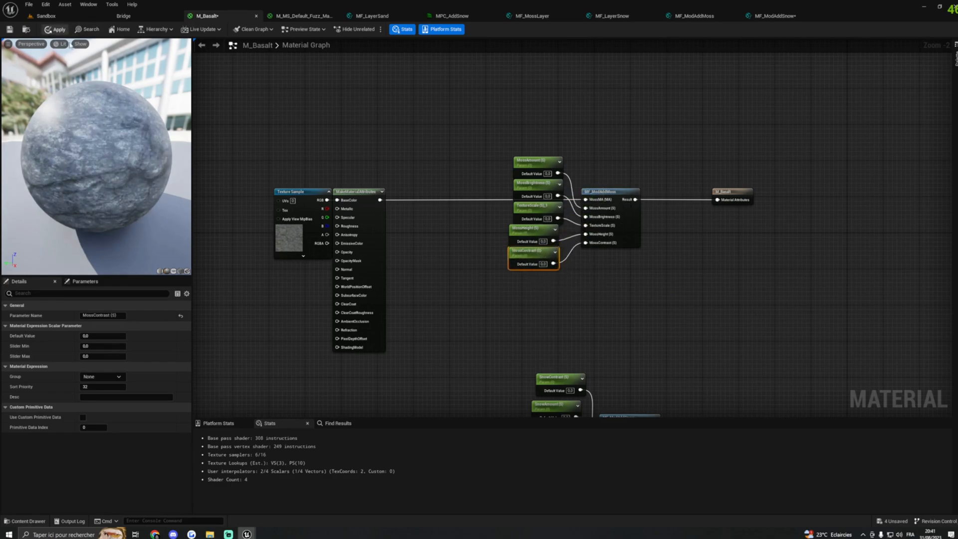
pyautogui.click(9, 29)
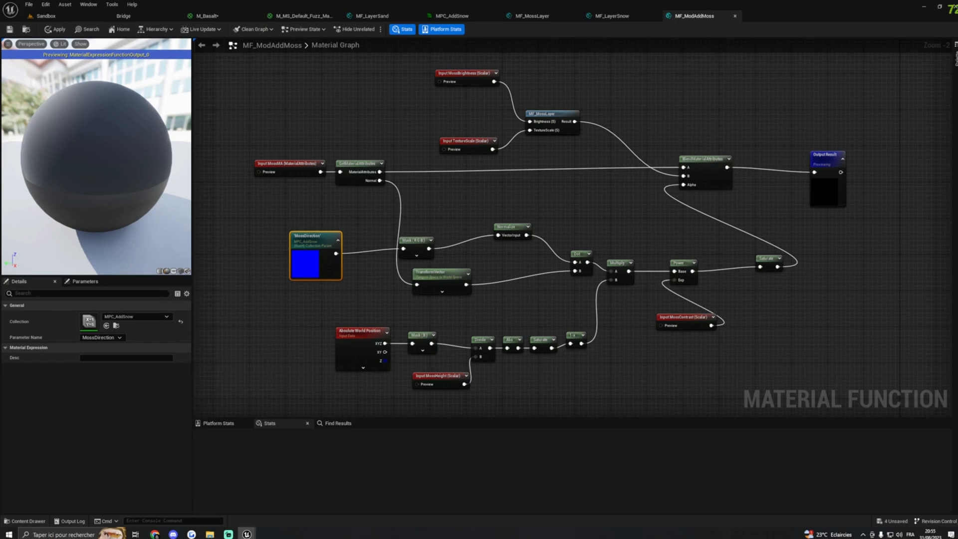
# Rename the MPC_AddSnow parameter collection as MPC_Add.
pyautogui.click(25, 521)
pyautogui.click(540, 415)
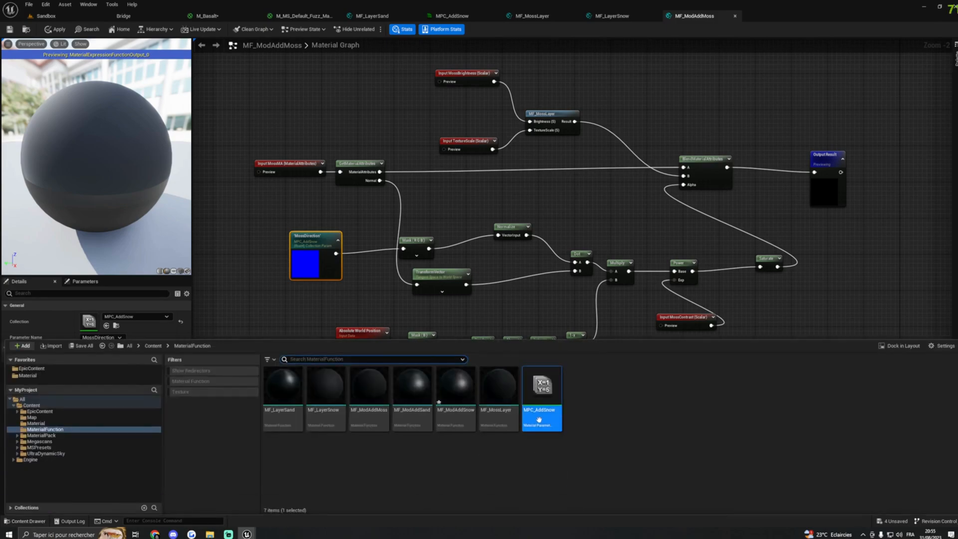
pyautogui.click(540, 415)
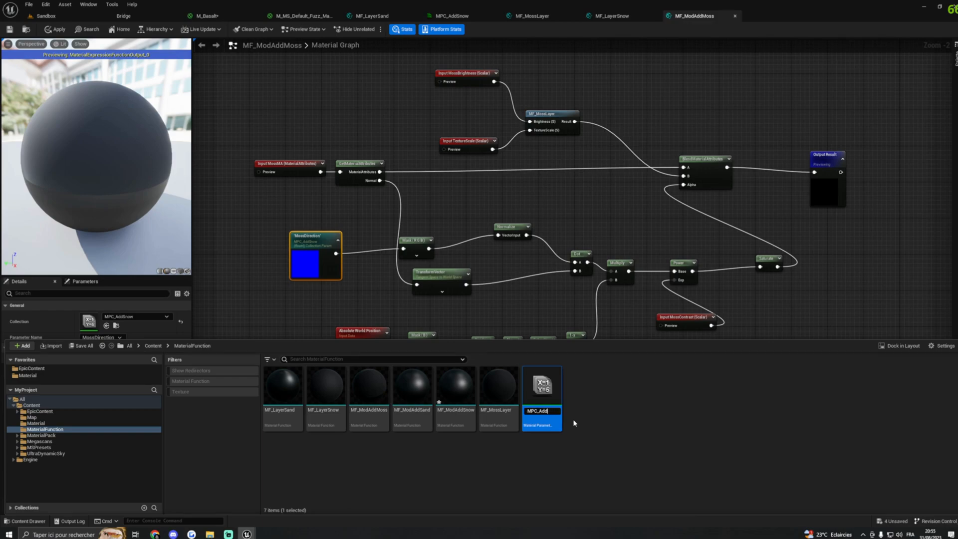
pyautogui.press('Return')
pyautogui.moveTo(347, 309); pyautogui.dragTo(315, 273, button='right')
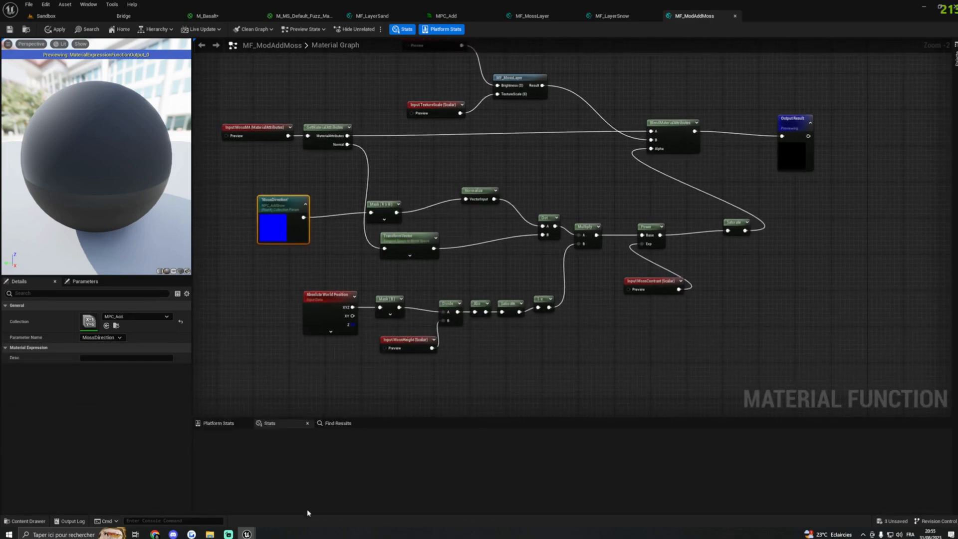
# Rename the Snow vector parameter in the MPC_Add collection as Snow/SandDirection and save the collection.
pyautogui.click(43, 523)
pyautogui.doubleClick(535, 443)
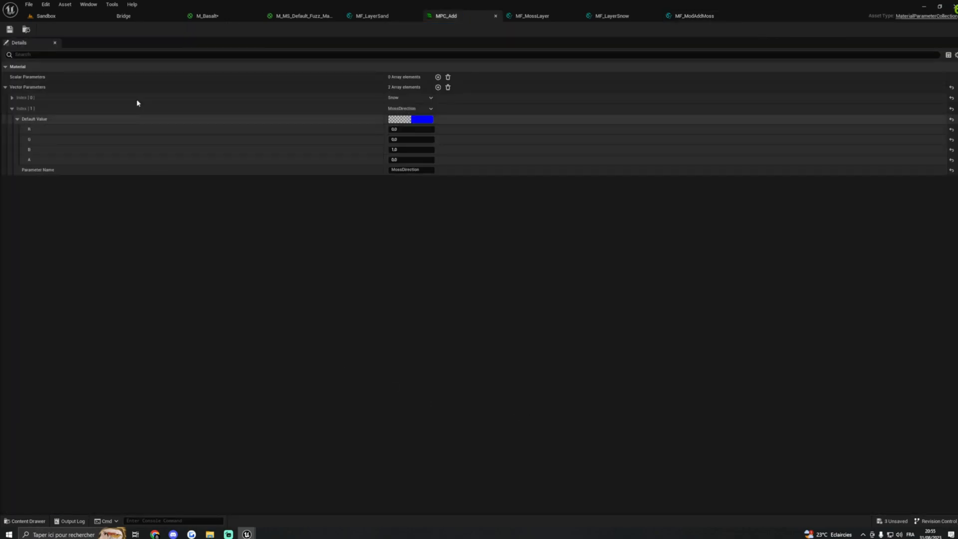
pyautogui.click(20, 119)
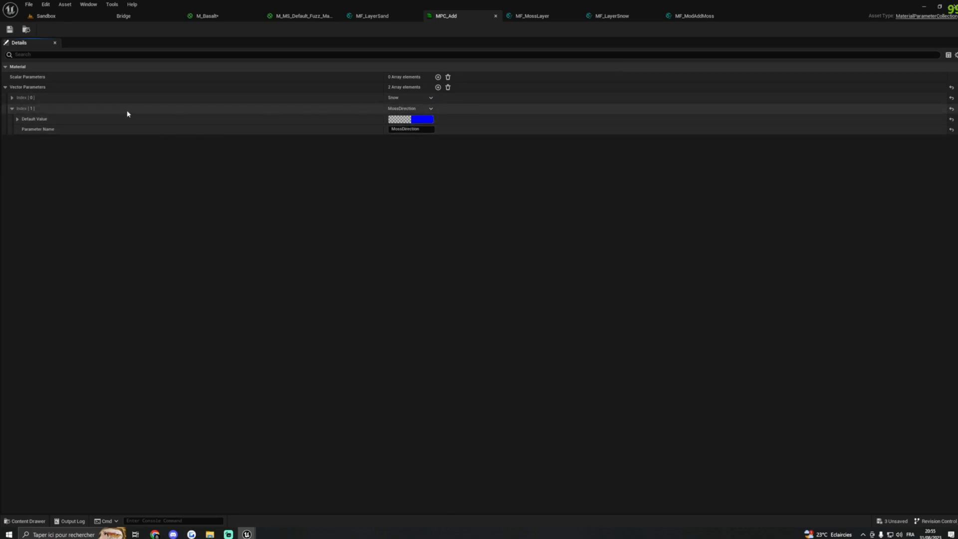
pyautogui.click(12, 98)
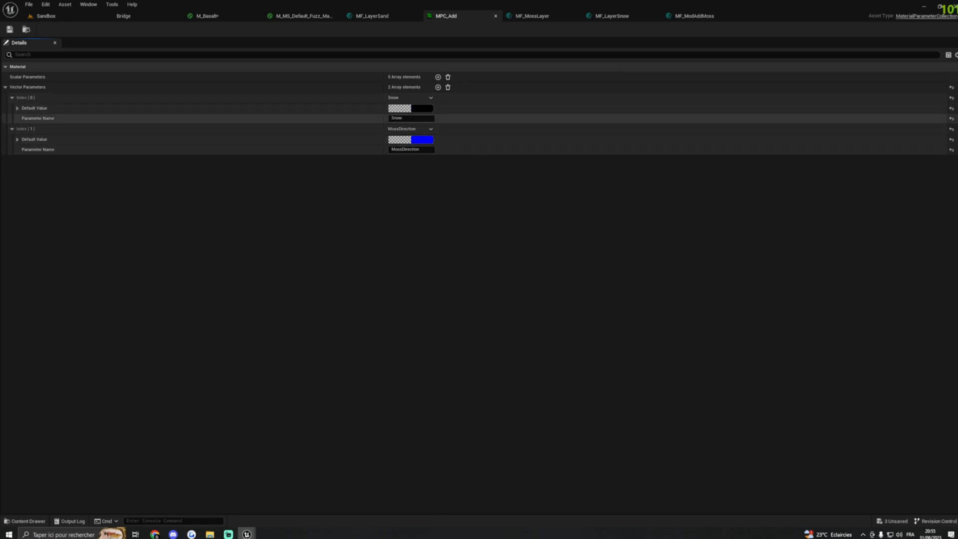
pyautogui.click(410, 119)
pyautogui.write('/Sand')
pyautogui.press('Return')
pyautogui.click(7, 29)
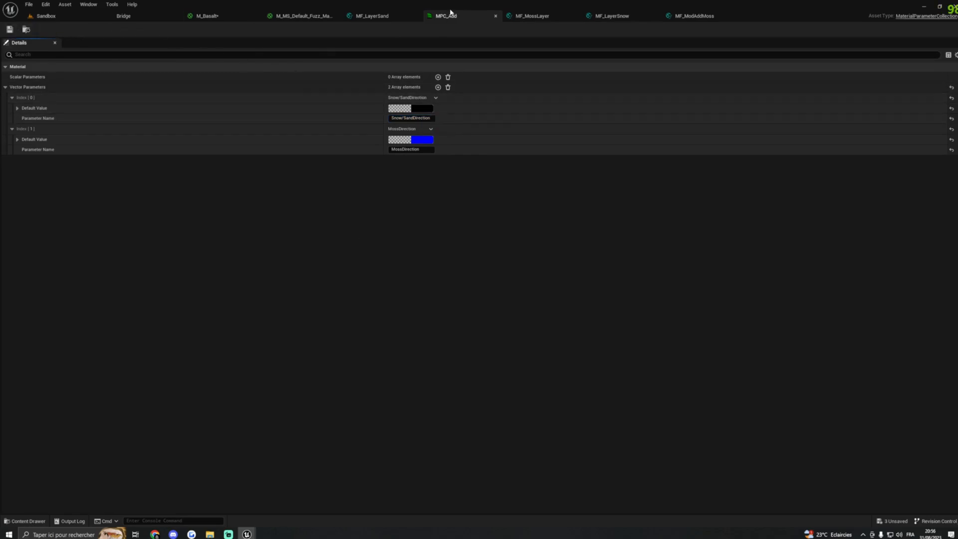
# In MF_ModAddMoss, keep the collection parameter node on MossDirection from MPC_Add, and apply and save the function.
pyautogui.click(388, 16)
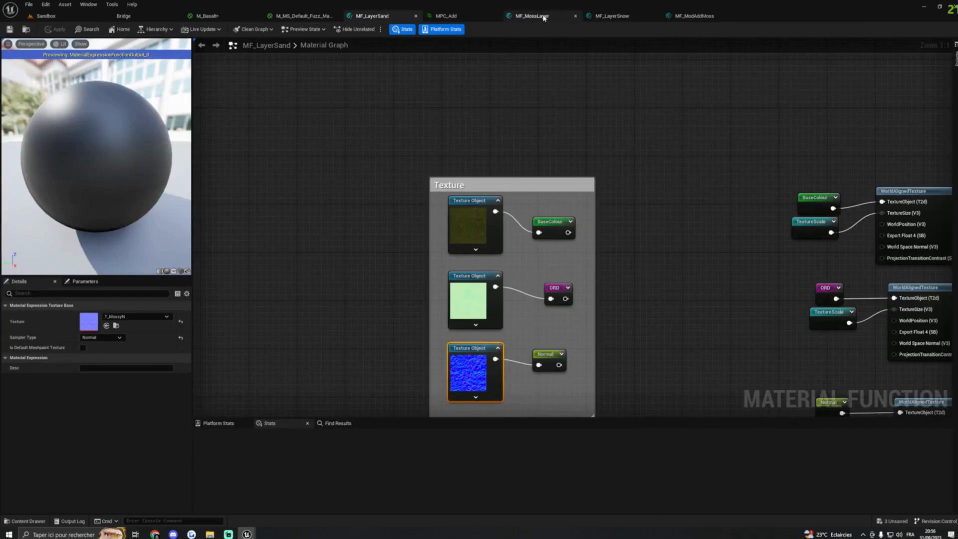
pyautogui.click(613, 16)
pyautogui.click(693, 16)
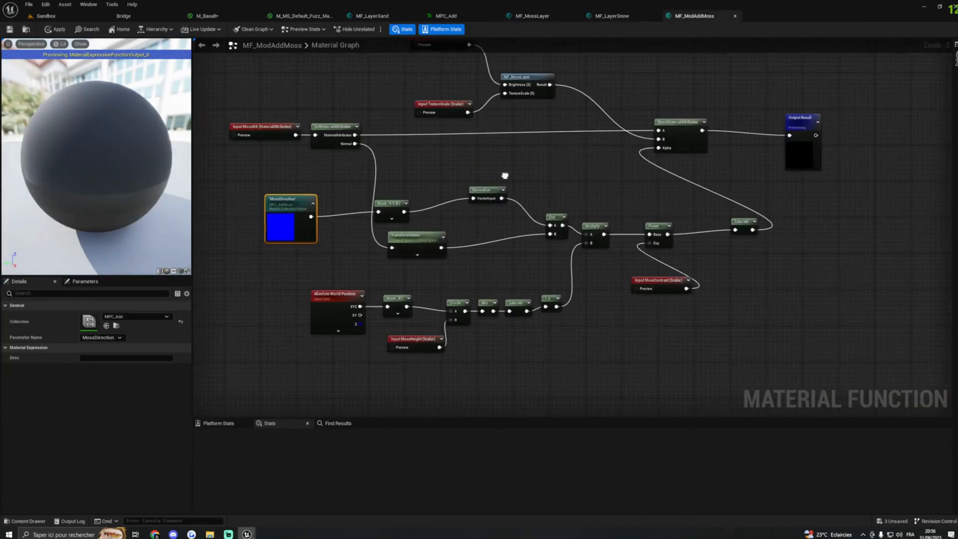
pyautogui.moveTo(386, 199); pyautogui.dragTo(363, 198)
pyautogui.click(113, 319)
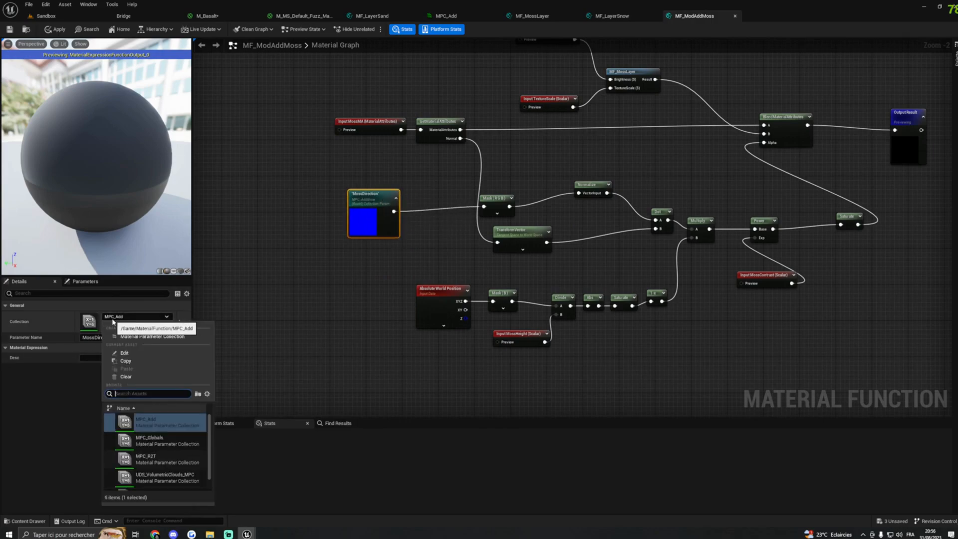
pyautogui.click(113, 320)
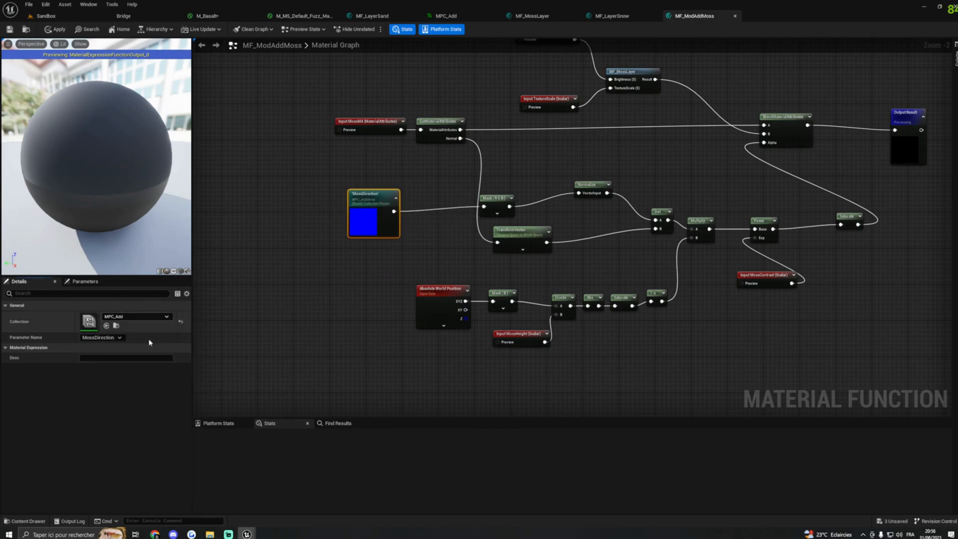
pyautogui.click(95, 339)
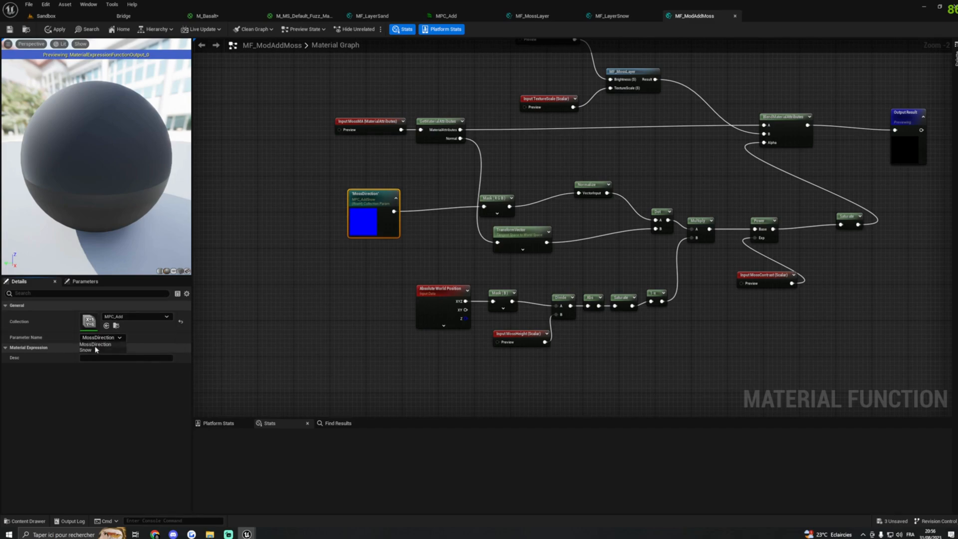
pyautogui.click(95, 345)
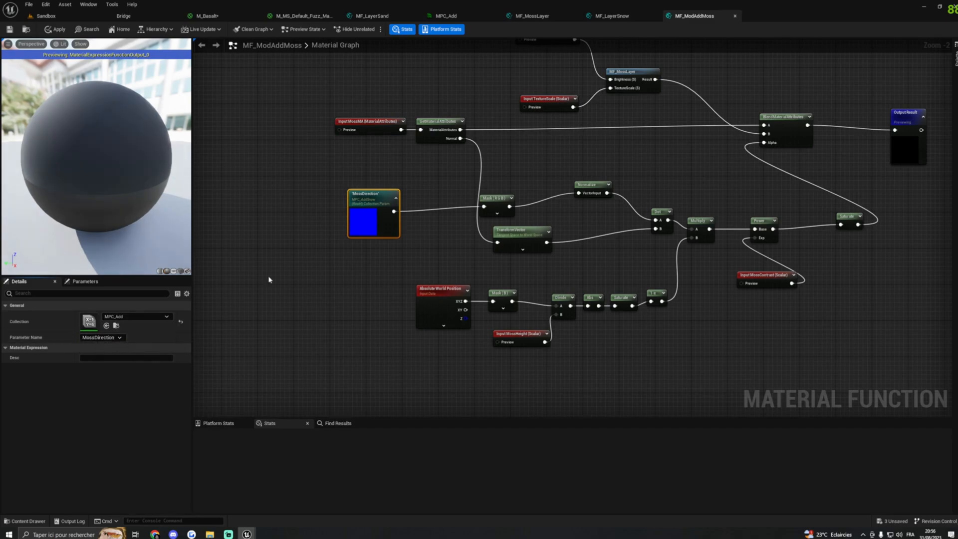
pyautogui.click(55, 29)
pyautogui.click(9, 30)
pyautogui.moveTo(487, 158); pyautogui.dragTo(391, 173, button='right')
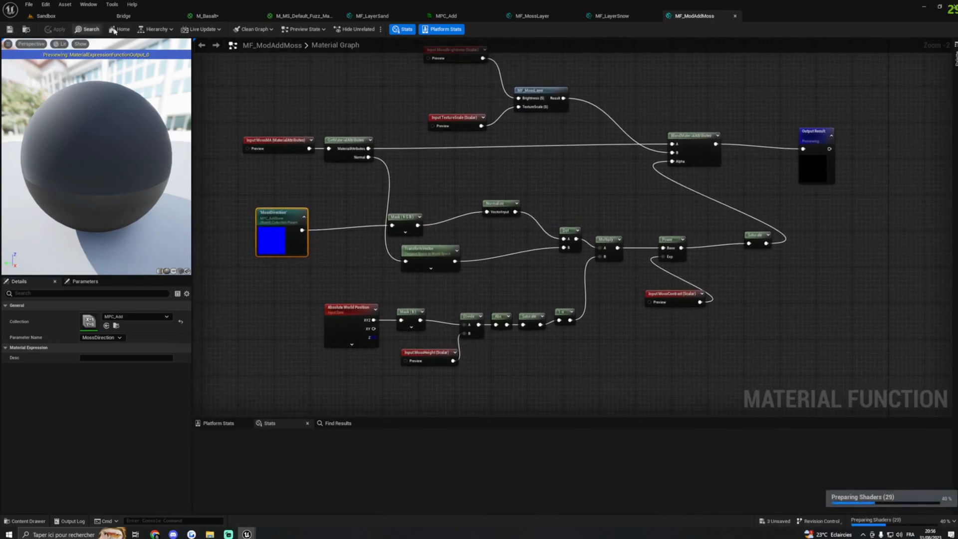
# Bring up the MI_Basalt instance over the Sandbox level and set MossHeight and MossBrightness to 0.
pyautogui.click(46, 16)
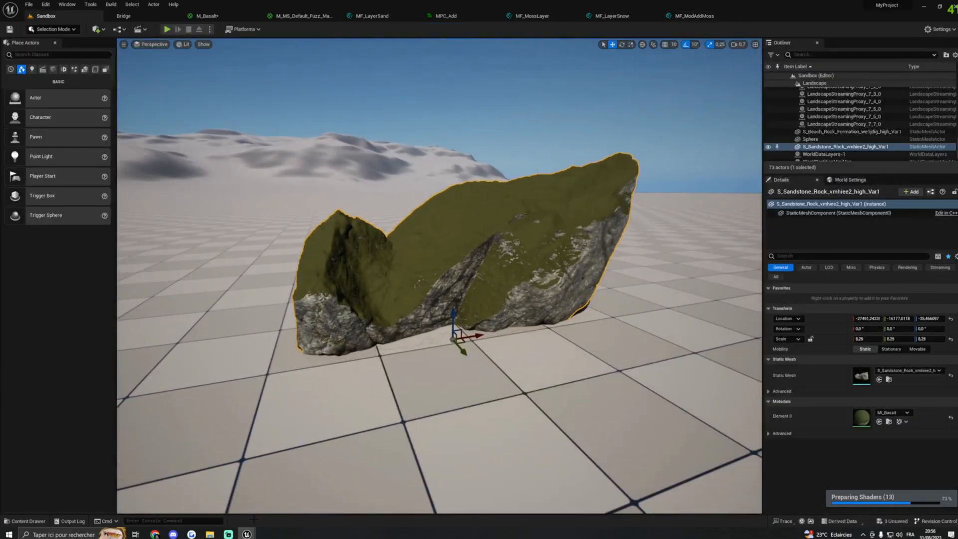
pyautogui.click(327, 495)
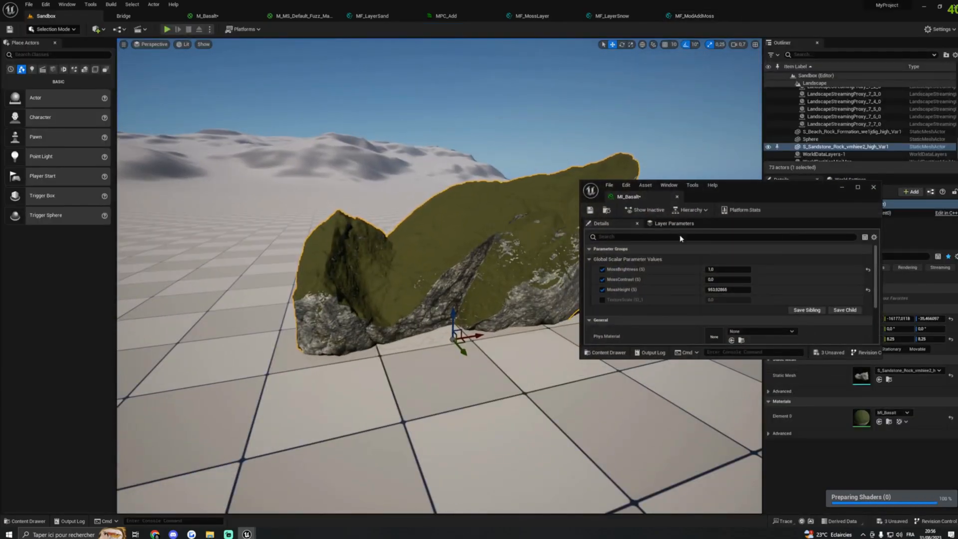
pyautogui.doubleClick(713, 289)
pyautogui.write('0')
pyautogui.press('Return')
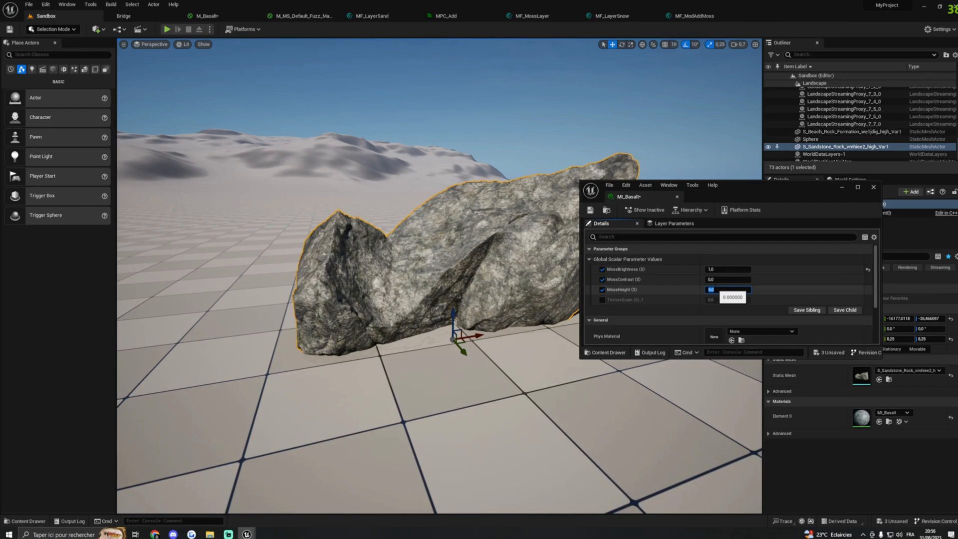
pyautogui.doubleClick(711, 270)
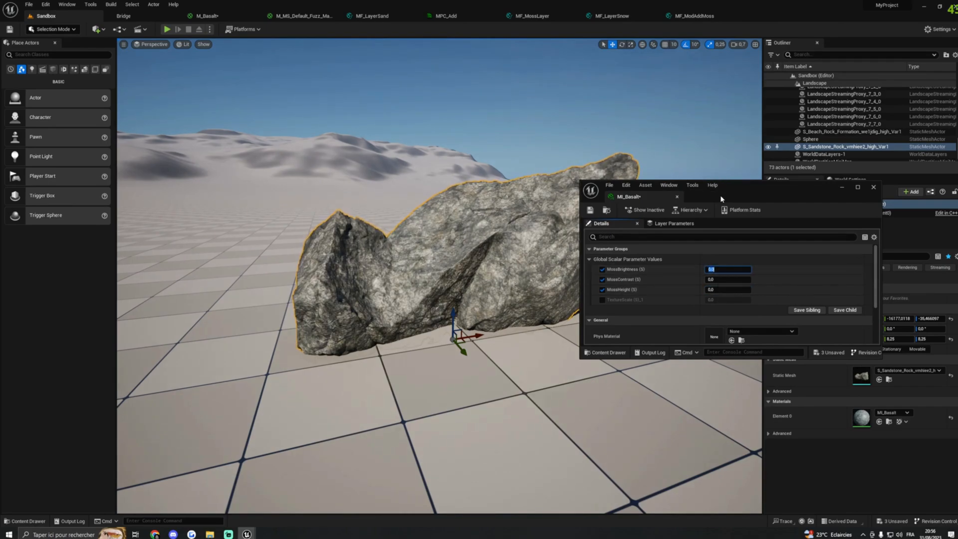
pyautogui.moveTo(720, 197); pyautogui.dragTo(678, 211)
pyautogui.moveTo(489, 240)
pyautogui.mouseDown(button='right')
pyautogui.moveTo(464, 239)
pyautogui.moveTo(524, 244)
pyautogui.moveTo(504, 244)
pyautogui.mouseUp(button='right')
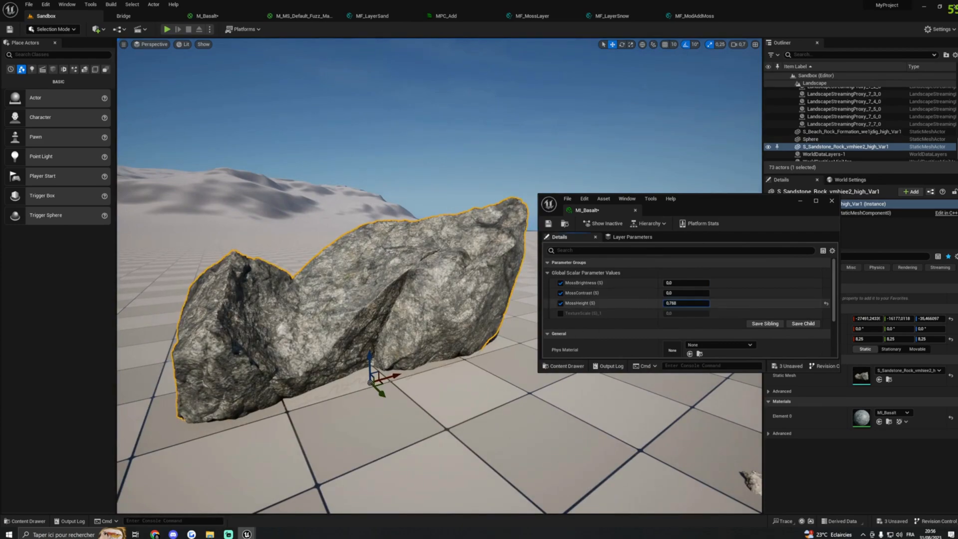
# Raise MossHeight to about 69 and set MossBrightness to 1 in MI_Basalt.
pyautogui.moveTo(658, 305); pyautogui.dragTo(658, 308)
pyautogui.click(671, 282)
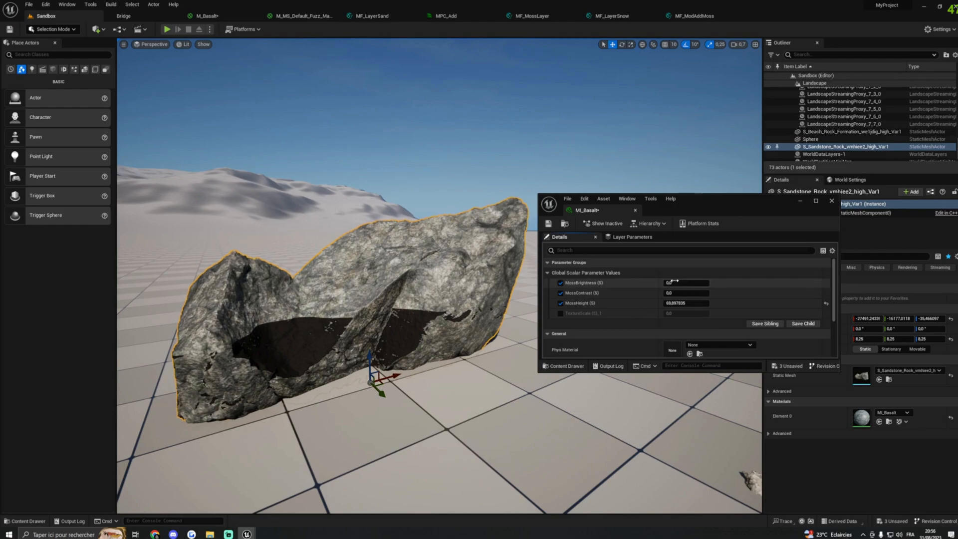
pyautogui.write('1')
pyautogui.press('Return')
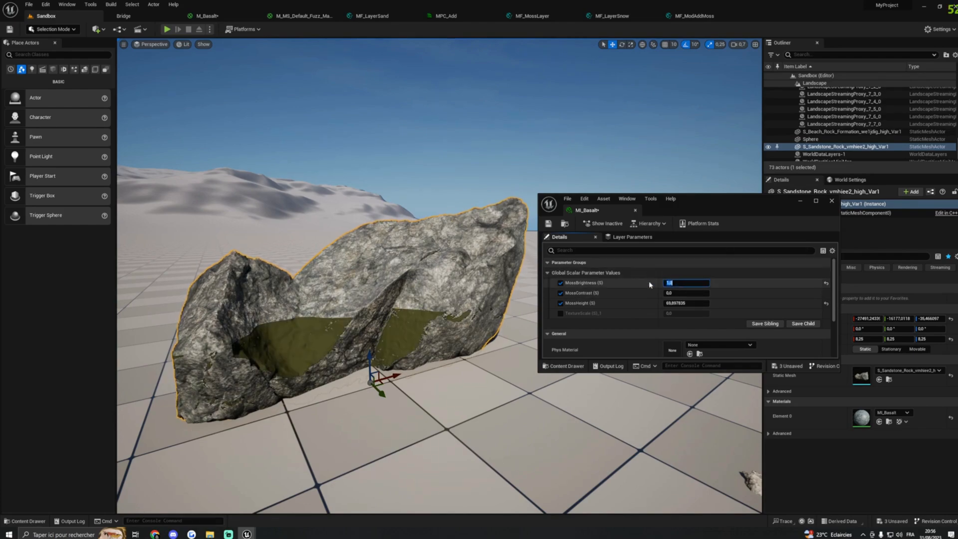
pyautogui.click(669, 292)
pyautogui.moveTo(671, 282); pyautogui.dragTo(694, 283)
pyautogui.click(675, 282)
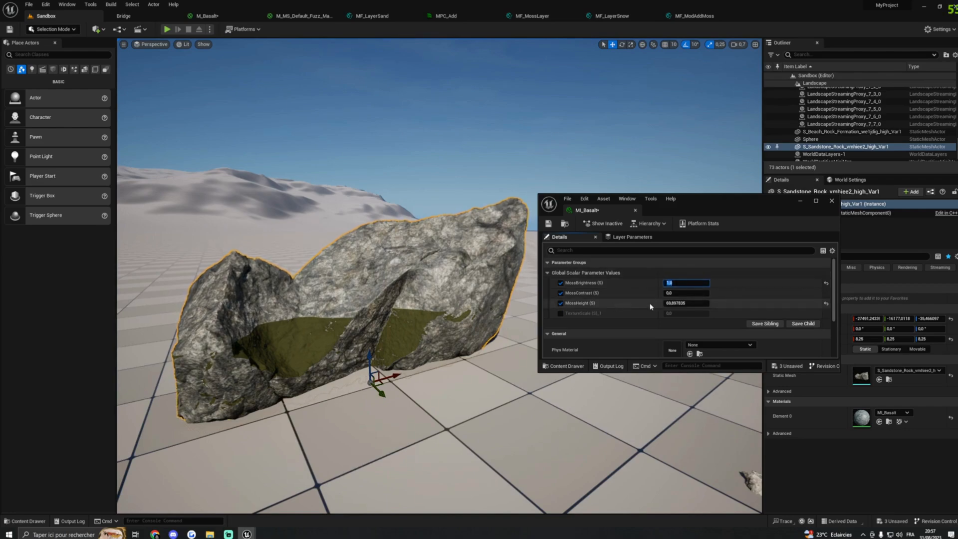
# Set MossHeight to about 214.5 and MossContrast to about 0.304 in MI_Basalt, save the instance and minimise its window.
pyautogui.moveTo(671, 304); pyautogui.dragTo(749, 304)
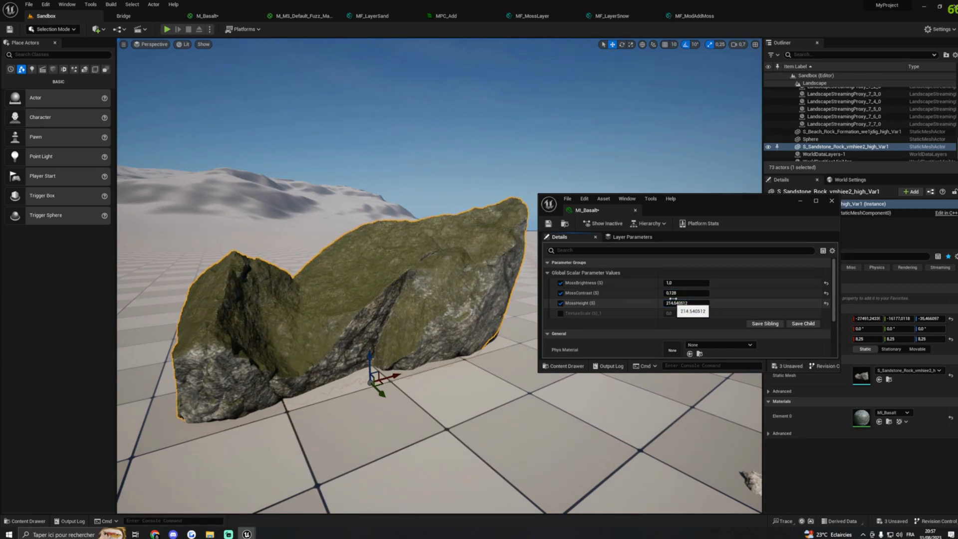
pyautogui.moveTo(684, 292); pyautogui.dragTo(694, 292)
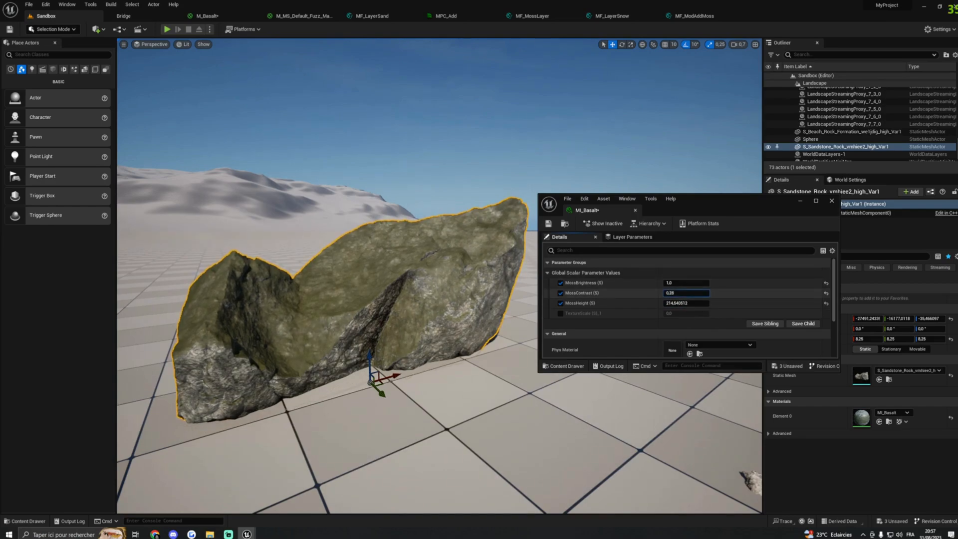
pyautogui.press('w')
pyautogui.moveTo(399, 315)
pyautogui.mouseDown(button='right')
pyautogui.moveTo(399, 327)
pyautogui.moveTo(439, 320)
pyautogui.moveTo(414, 305)
pyautogui.moveTo(544, 302)
pyautogui.moveTo(599, 344)
pyautogui.moveTo(678, 181)
pyautogui.mouseUp(button='right')
pyautogui.press('s')
pyautogui.press('a')
pyautogui.press('w')
pyautogui.press('a')
pyautogui.press('w')
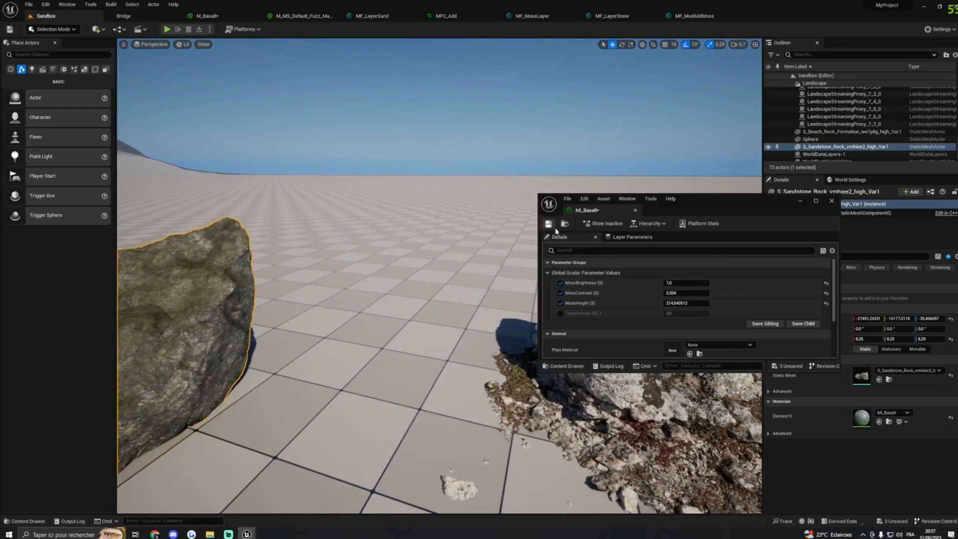
pyautogui.click(800, 201)
# Select the beach rock formation in the level, open its material instance and open the parent M_MS_Default_Fuzz_Material graph.
pyautogui.moveTo(599, 260)
pyautogui.mouseDown(button='right')
pyautogui.moveTo(484, 255)
pyautogui.moveTo(584, 251)
pyautogui.moveTo(614, 270)
pyautogui.mouseUp(button='right')
pyautogui.press('w')
pyautogui.moveTo(471, 221); pyautogui.dragTo(491, 195, button='right')
pyautogui.press('q')
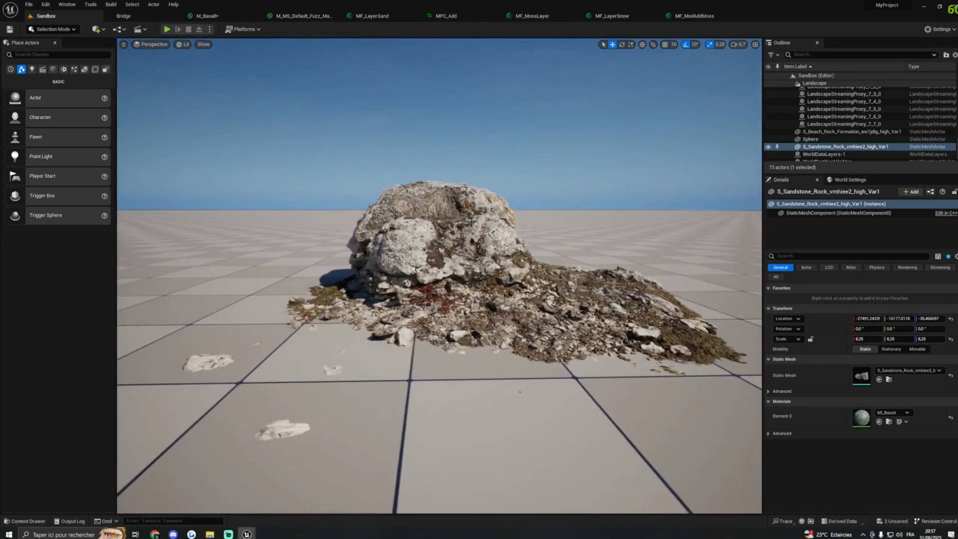
pyautogui.press('w')
pyautogui.moveTo(425, 156); pyautogui.dragTo(441, 146, button='right')
pyautogui.press('s')
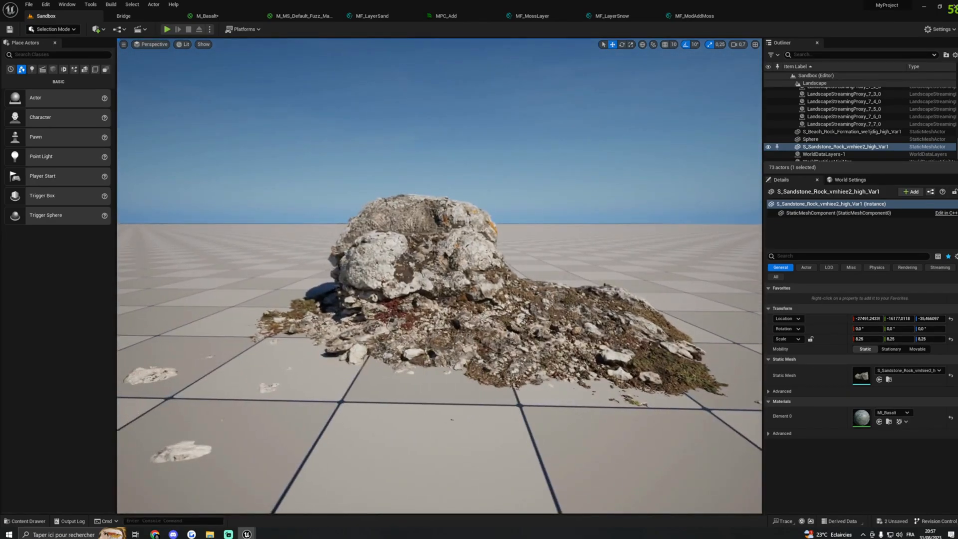
pyautogui.doubleClick(848, 131)
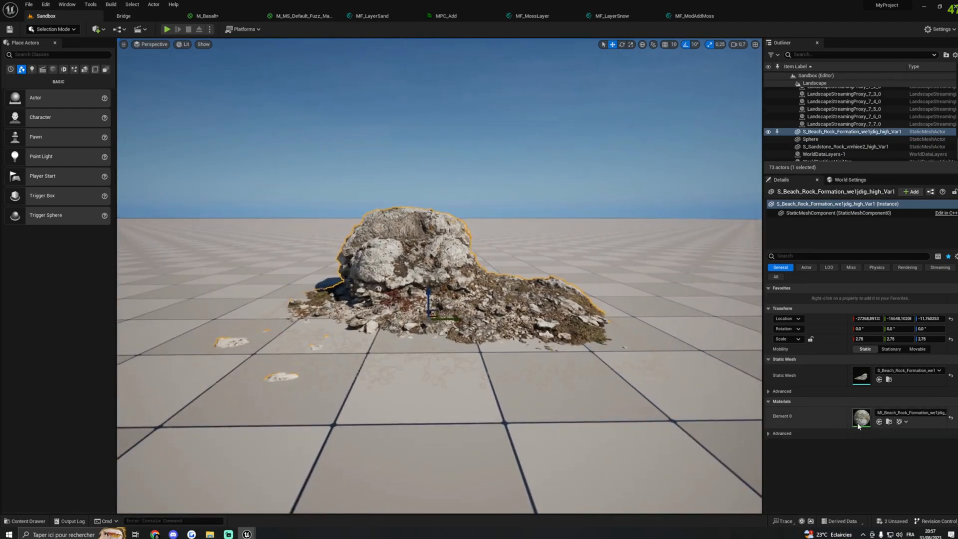
pyautogui.doubleClick(861, 417)
pyautogui.scroll(-2, 519, 209)
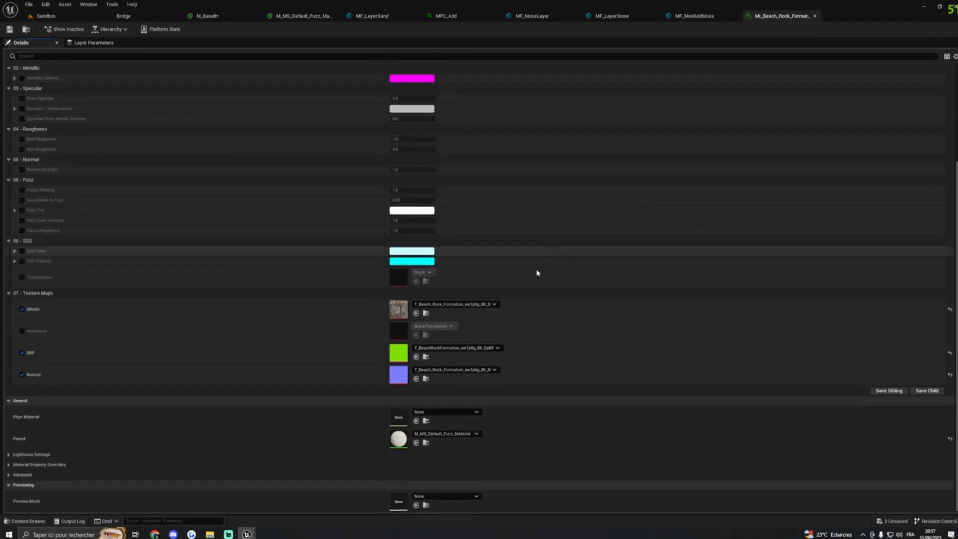
pyautogui.doubleClick(400, 435)
pyautogui.moveTo(498, 131); pyautogui.dragTo(605, 128, button='right')
# Insert the MF_ModAddSnow function between MF_Fuzz and the material output, and align the nodes in a row.
pyautogui.rightClick(421, 197)
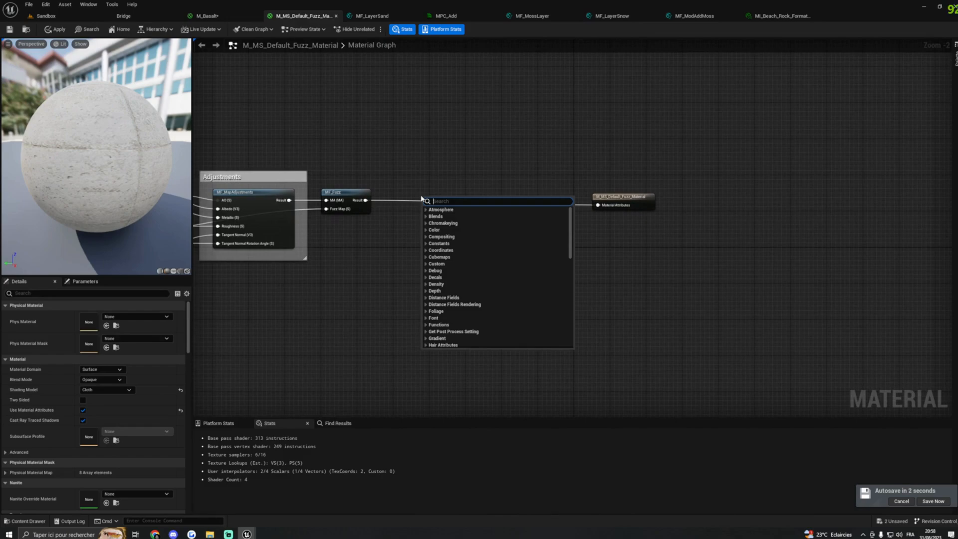
pyautogui.click(27, 521)
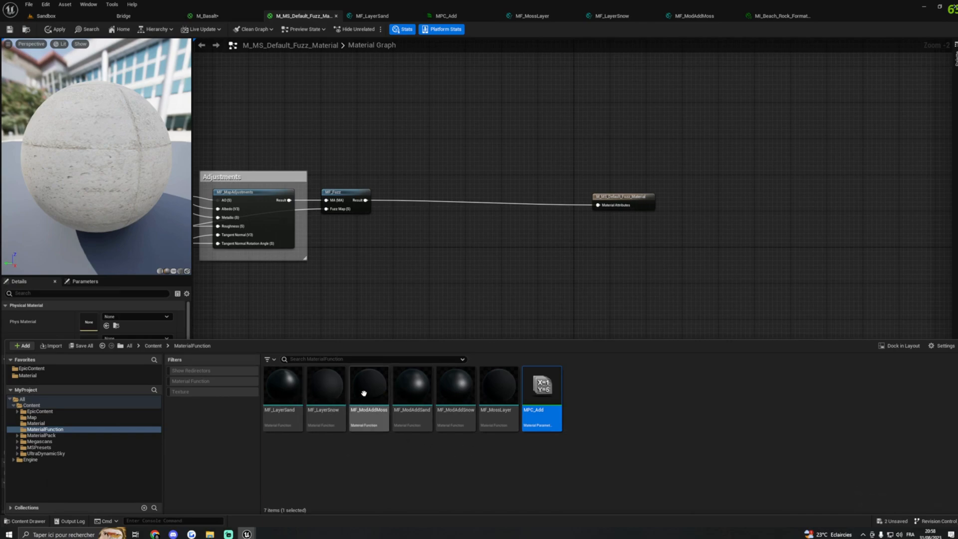
pyautogui.click(371, 419)
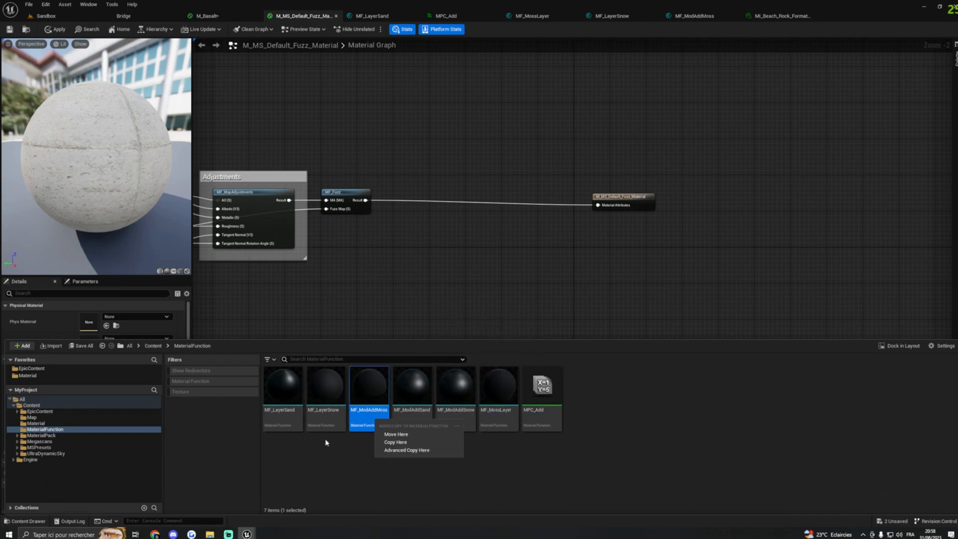
pyautogui.click(468, 443)
pyautogui.moveTo(455, 387); pyautogui.dragTo(584, 177)
pyautogui.moveTo(461, 192); pyautogui.dragTo(498, 197)
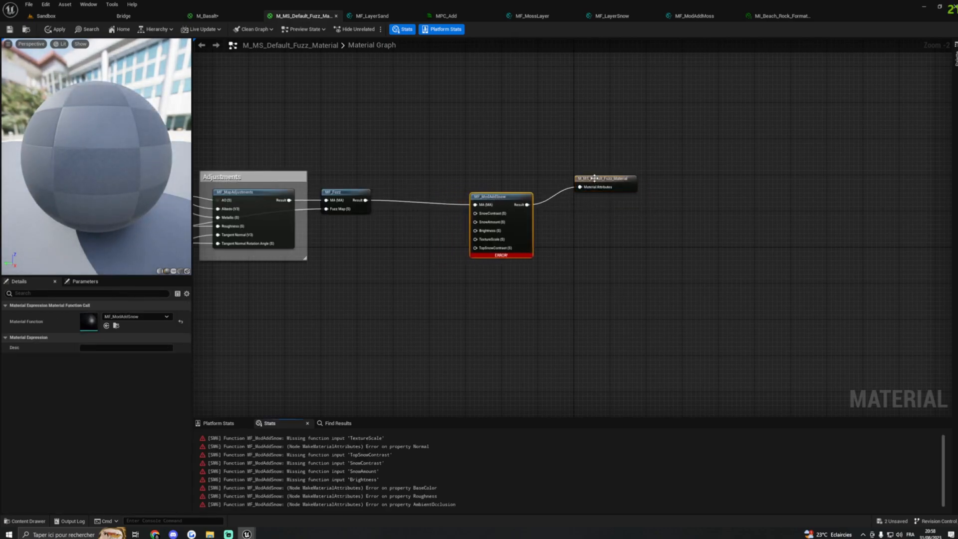
pyautogui.moveTo(594, 178); pyautogui.dragTo(604, 195)
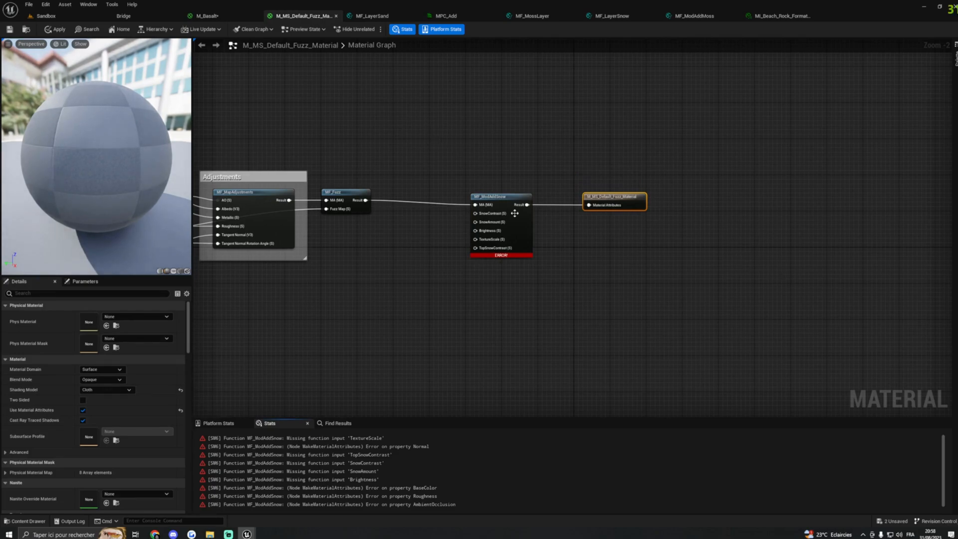
# Promote the SnowContrast, SnowAmount, Brightness, TextureScale and TopSnowContrast inputs of MF_ModAddSnow to parameters, and save the material.
pyautogui.rightClick(478, 214)
pyautogui.click(523, 261)
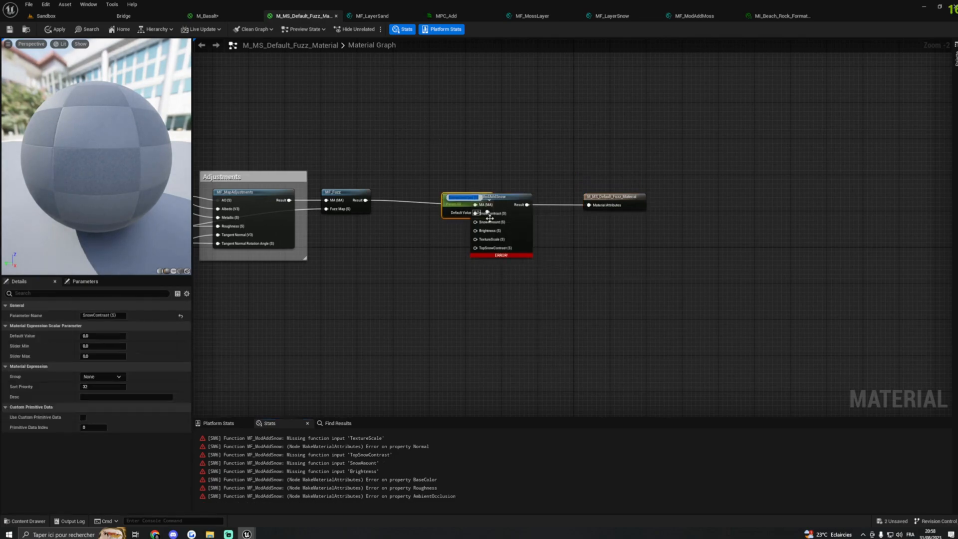
pyautogui.rightClick(494, 224)
pyautogui.moveTo(439, 206)
pyautogui.mouseDown()
pyautogui.moveTo(425, 224)
pyautogui.moveTo(439, 258)
pyautogui.moveTo(439, 222)
pyautogui.mouseUp()
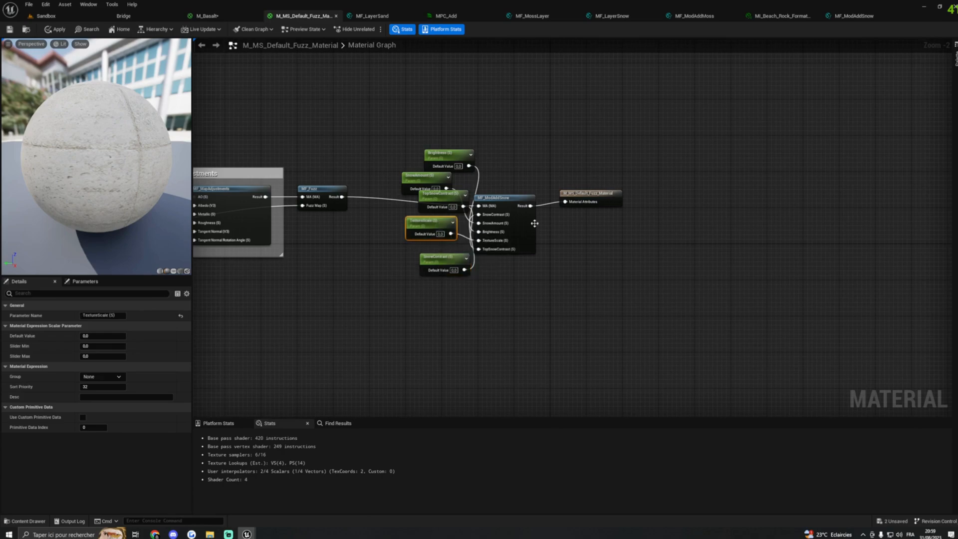
pyautogui.click(10, 30)
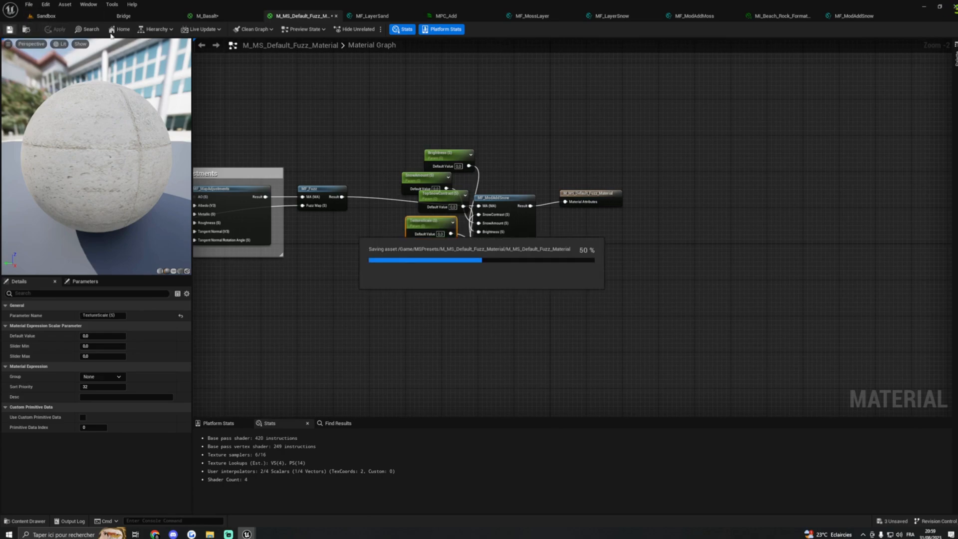
# In the beach rock formation's material instance, set Brightness to 1 and SnowAmount to about 0.3, and minimise its window.
pyautogui.click(65, 16)
pyautogui.moveTo(554, 233); pyautogui.dragTo(537, 240, button='right')
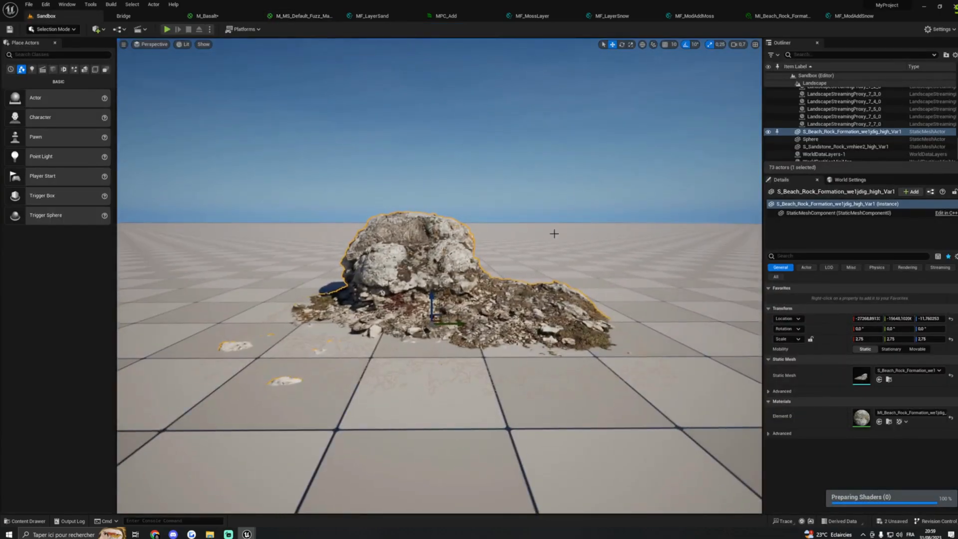
pyautogui.moveTo(537, 302); pyautogui.dragTo(514, 291, button='right')
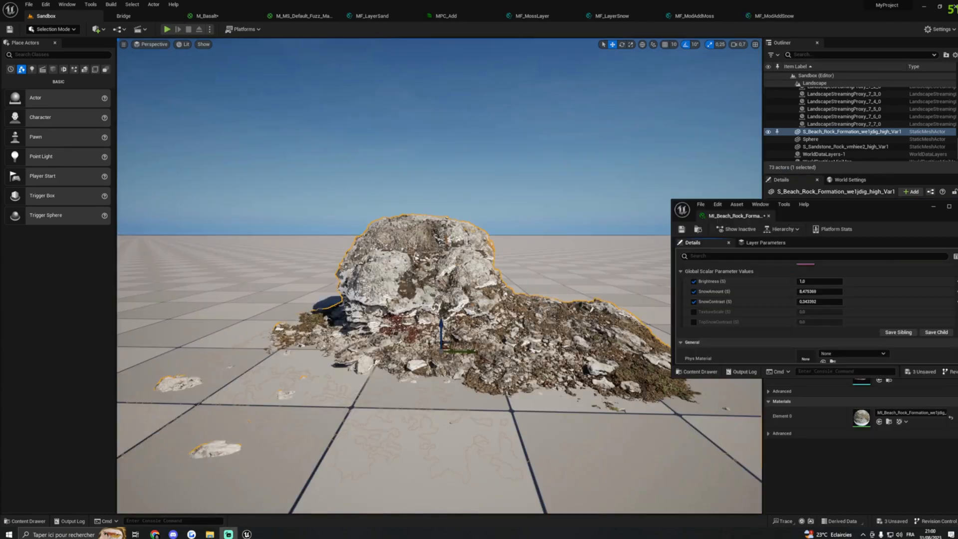
pyautogui.moveTo(733, 216); pyautogui.dragTo(568, 210)
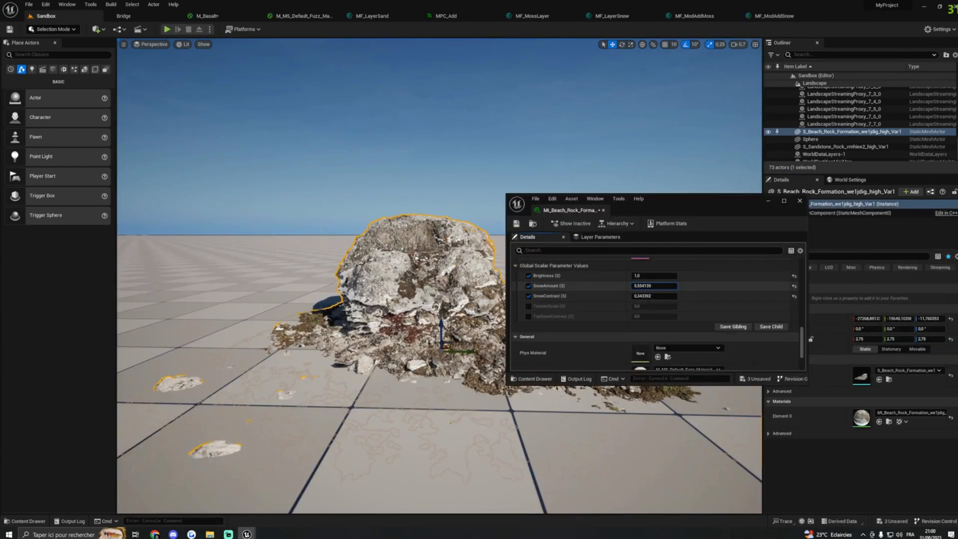
pyautogui.moveTo(651, 287); pyautogui.dragTo(644, 287)
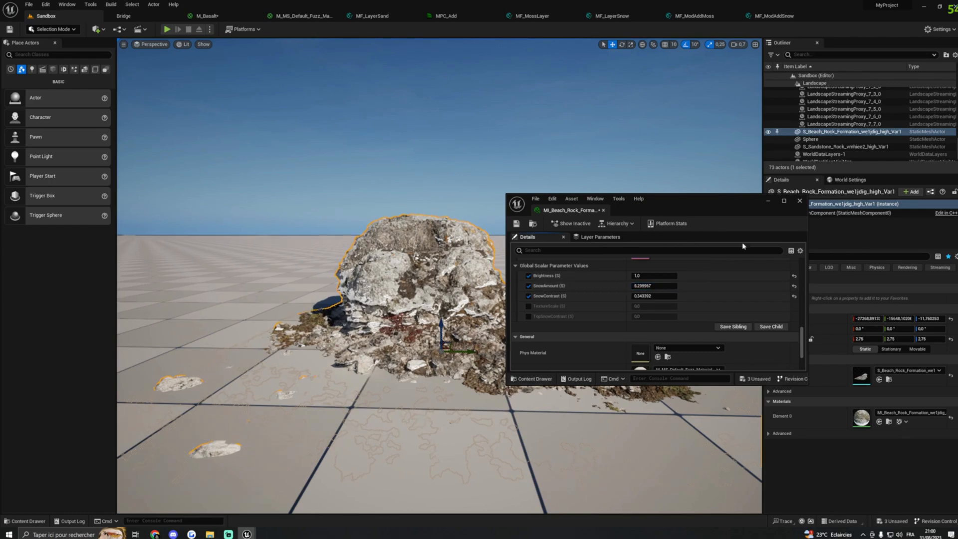
pyautogui.click(768, 201)
# In the MPC_Add parameter collection, set the B component of the Snow/SandDirection default value to 1 and save the collection.
pyautogui.click(777, 18)
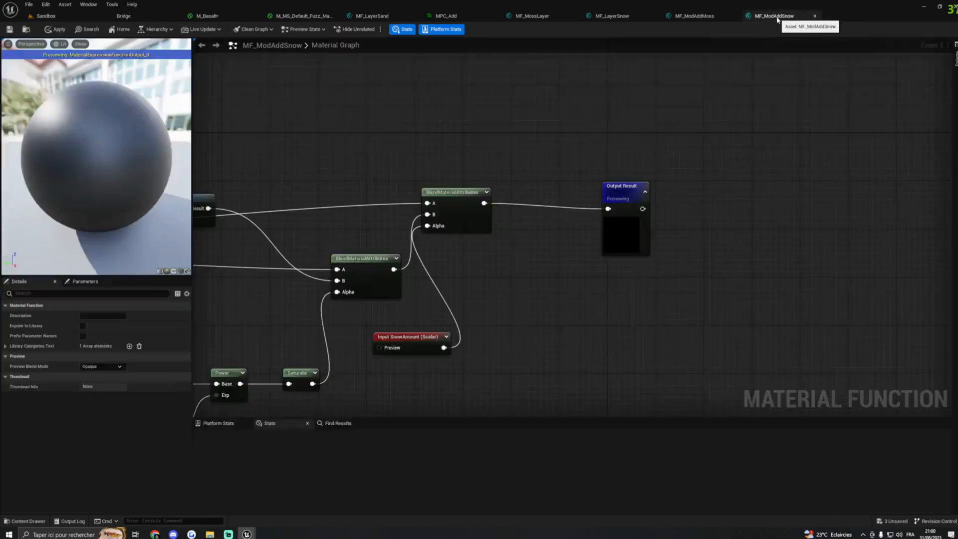
pyautogui.click(703, 16)
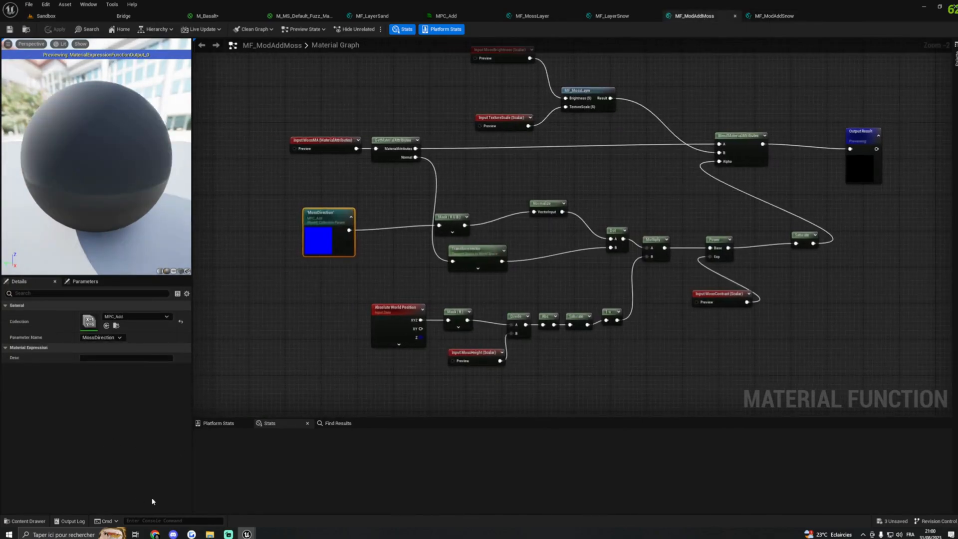
pyautogui.click(44, 522)
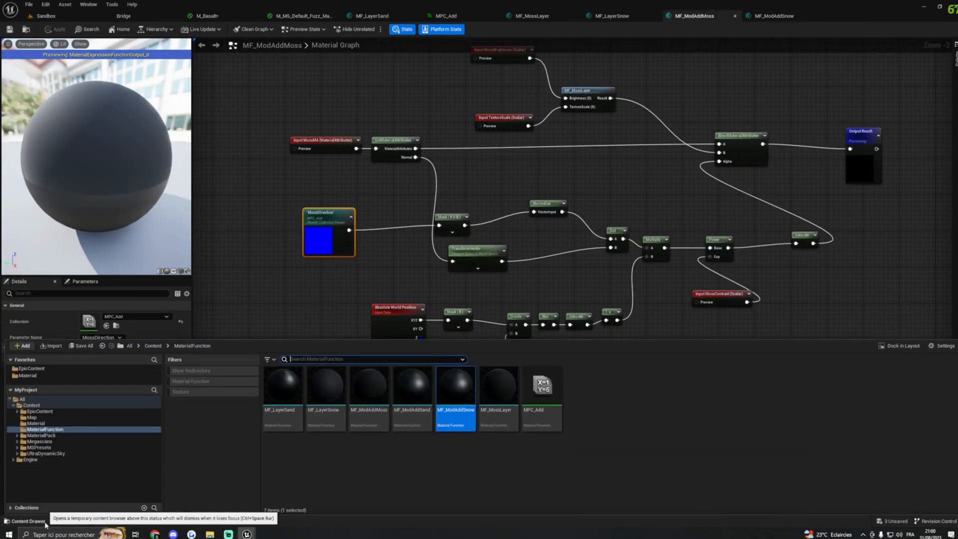
pyautogui.doubleClick(547, 417)
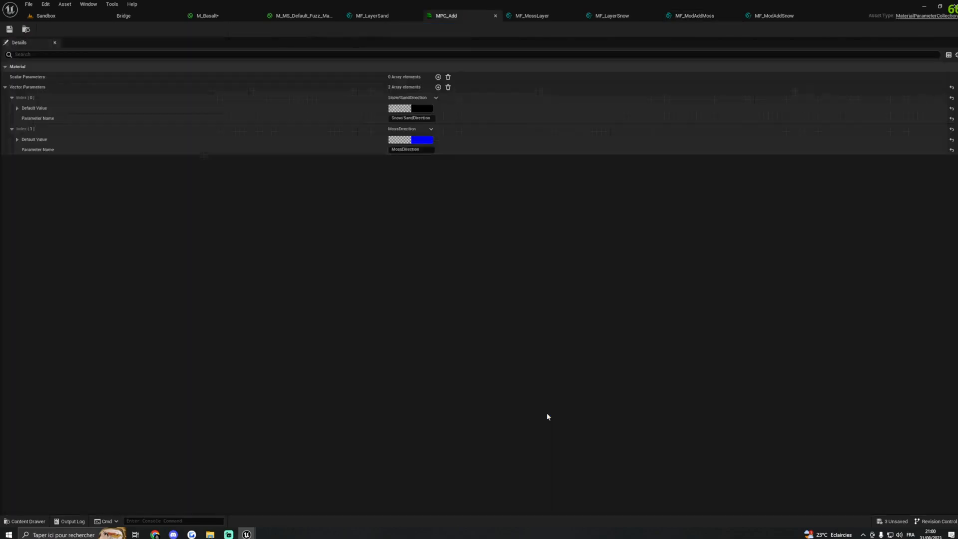
pyautogui.click(17, 108)
pyautogui.click(403, 139)
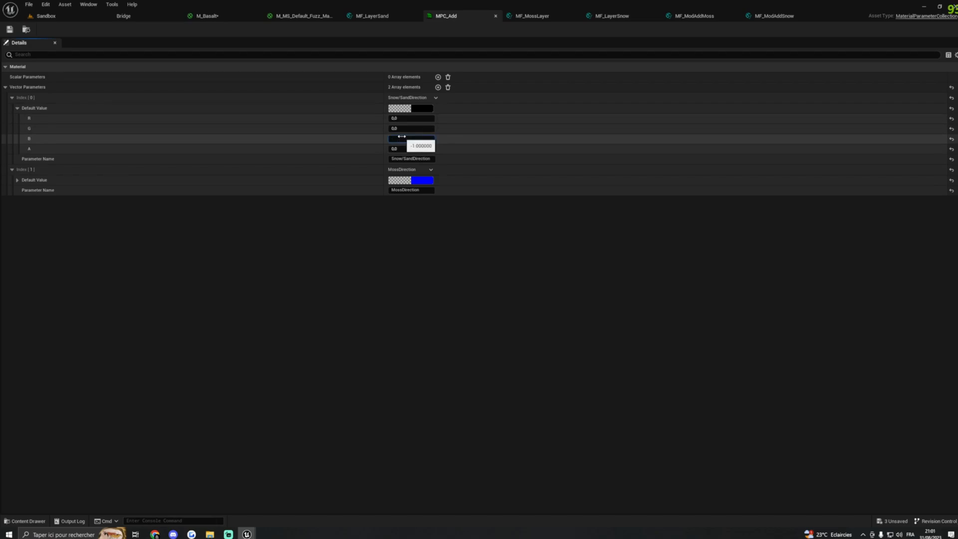
pyautogui.write('1')
pyautogui.press('Return')
pyautogui.hotkey('ctrl', 's')
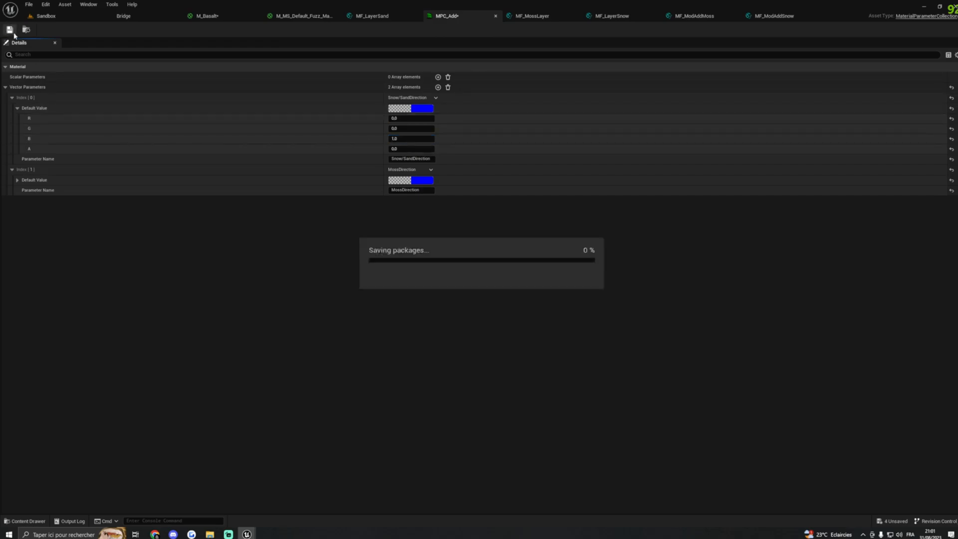
# Back in the Sandbox level, set SnowAmount to about 0.85 and SnowContrast to 0 in the beach rock formation's material instance.
pyautogui.click(46, 15)
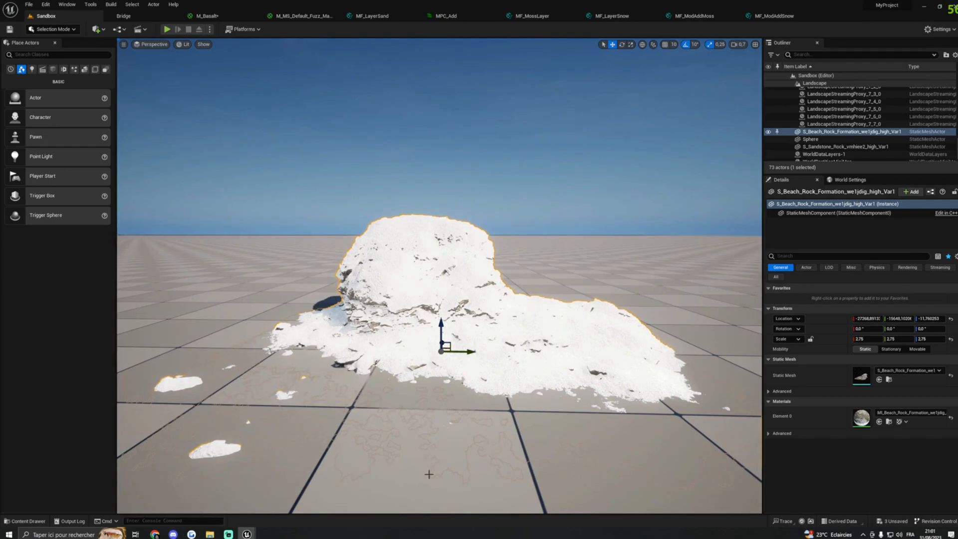
pyautogui.moveTo(247, 534)
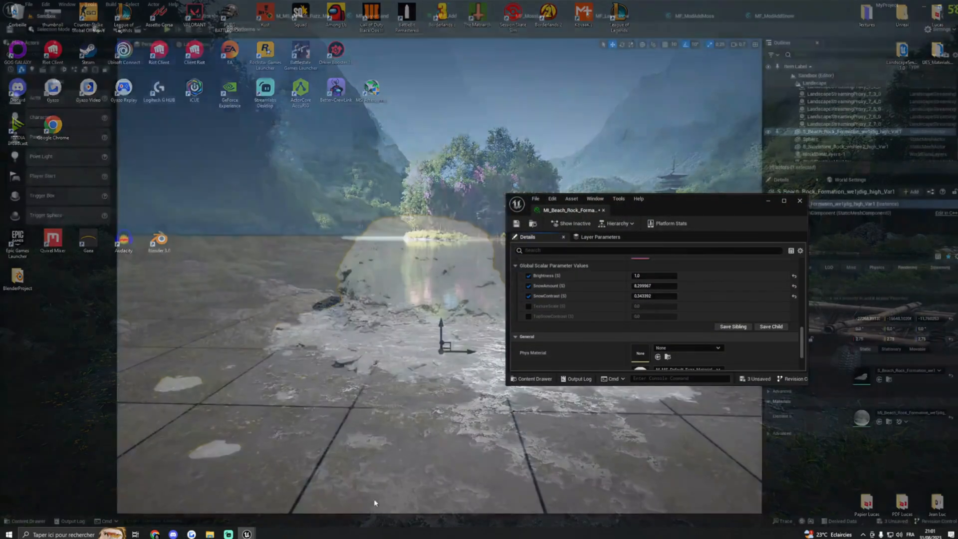
pyautogui.click(375, 502)
pyautogui.moveTo(656, 202); pyautogui.dragTo(635, 217)
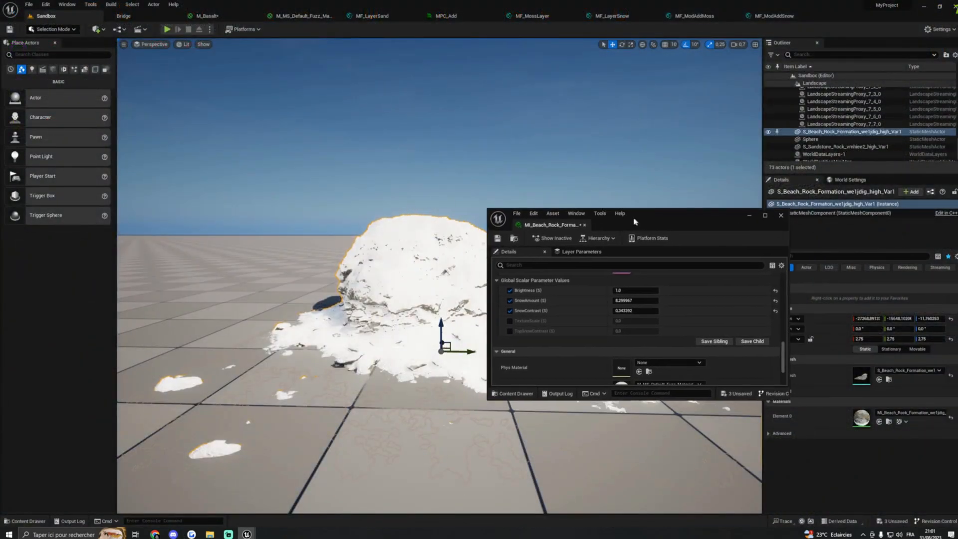
pyautogui.moveTo(468, 301); pyautogui.dragTo(519, 301, button='right')
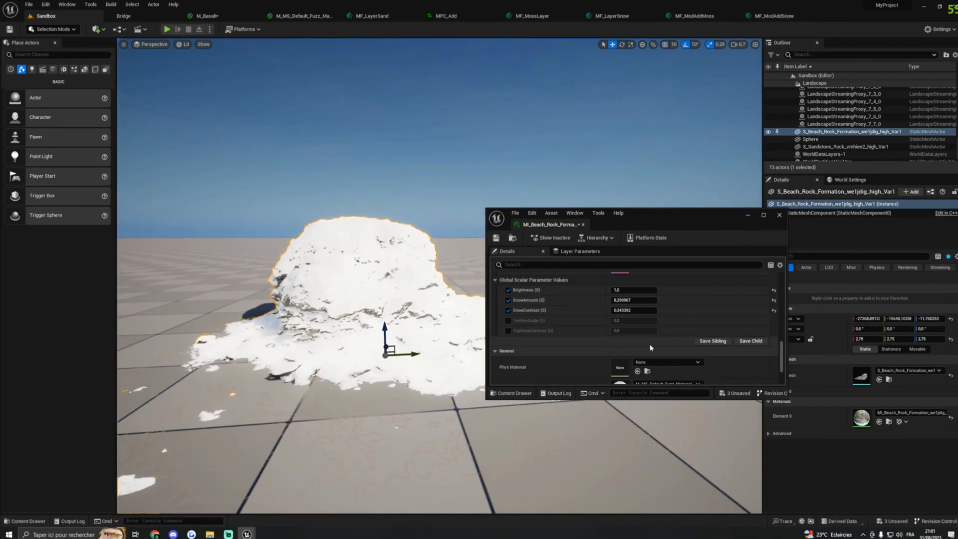
pyautogui.moveTo(623, 300)
pyautogui.mouseDown()
pyautogui.moveTo(643, 300)
pyautogui.moveTo(627, 296)
pyautogui.mouseUp()
pyautogui.click(622, 311)
pyautogui.write('0')
pyautogui.press('Return')
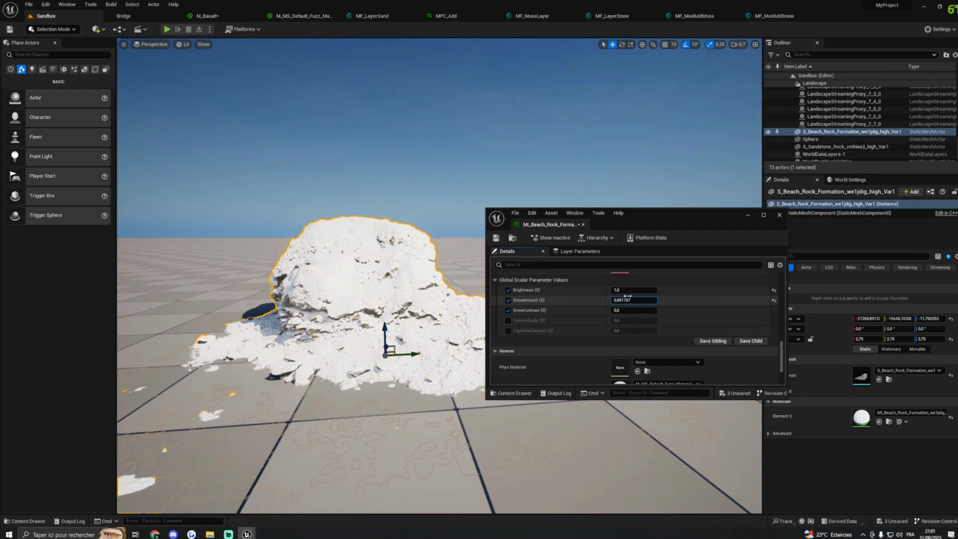
# Enable TopSnowContrast in the beach rock's material instance, raise its value above 0, and minimise the instance window.
pyautogui.moveTo(658, 218); pyautogui.dragTo(685, 239)
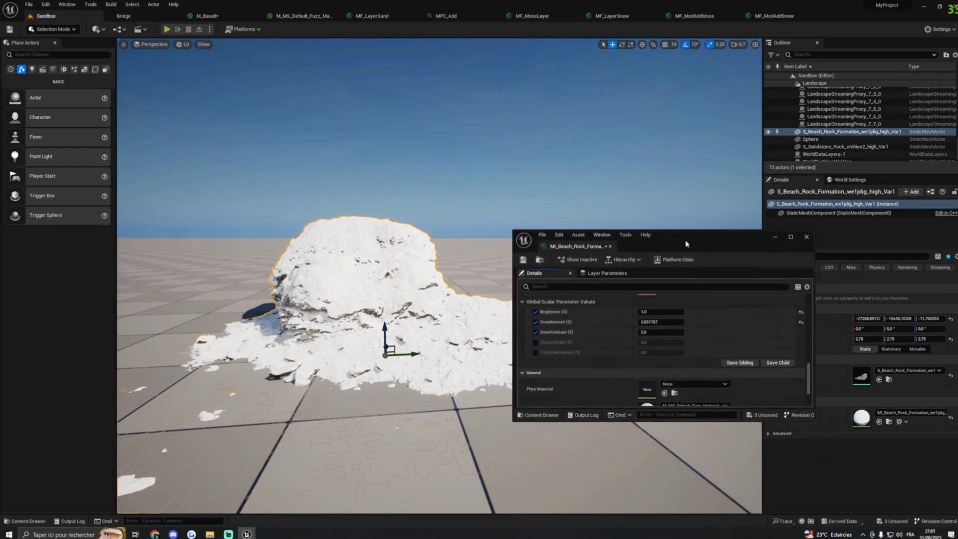
pyautogui.click(536, 353)
pyautogui.moveTo(648, 352)
pyautogui.mouseDown()
pyautogui.moveTo(671, 353)
pyautogui.moveTo(646, 352)
pyautogui.moveTo(661, 352)
pyautogui.mouseUp()
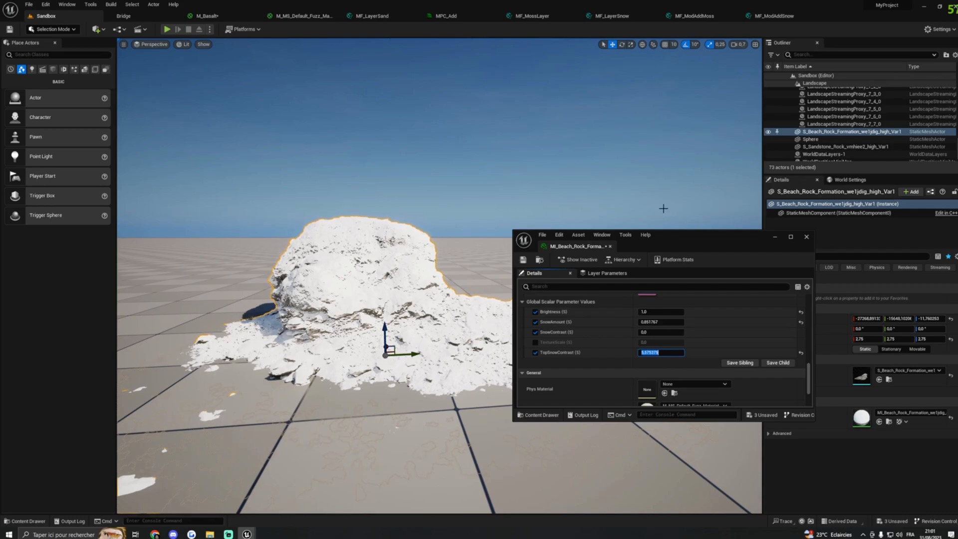
pyautogui.click(775, 236)
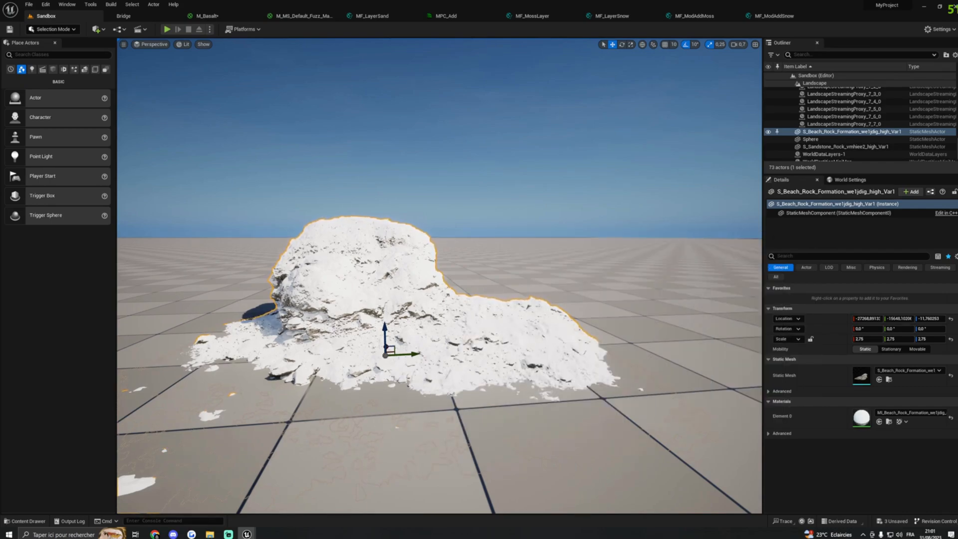